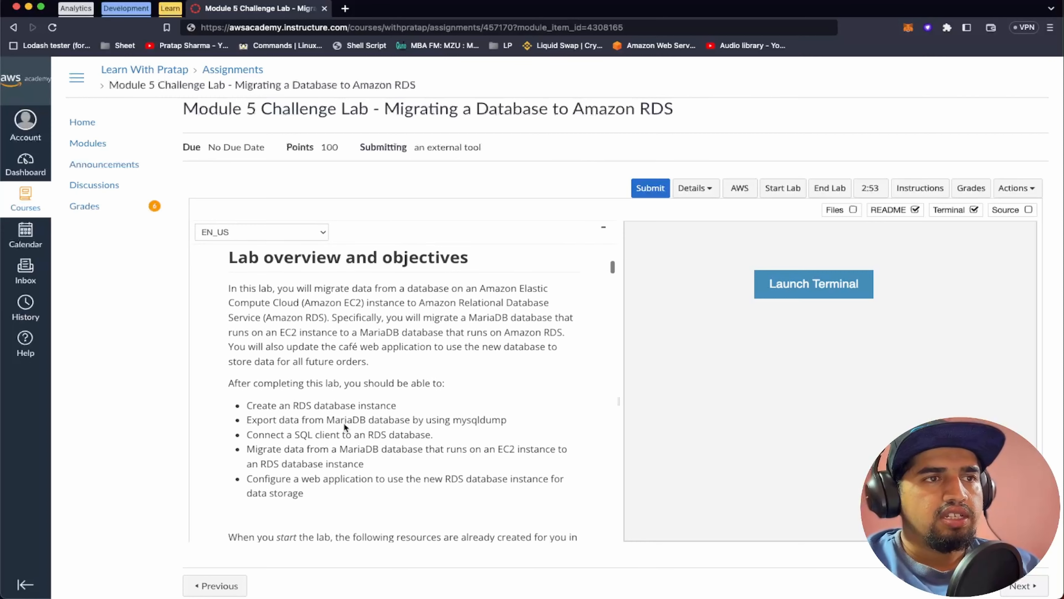
Read the lab objectives, the starting and final architecture diagrams, and the Task 1 specifications for the RDS instance
scroll(334, 360, up, 2)
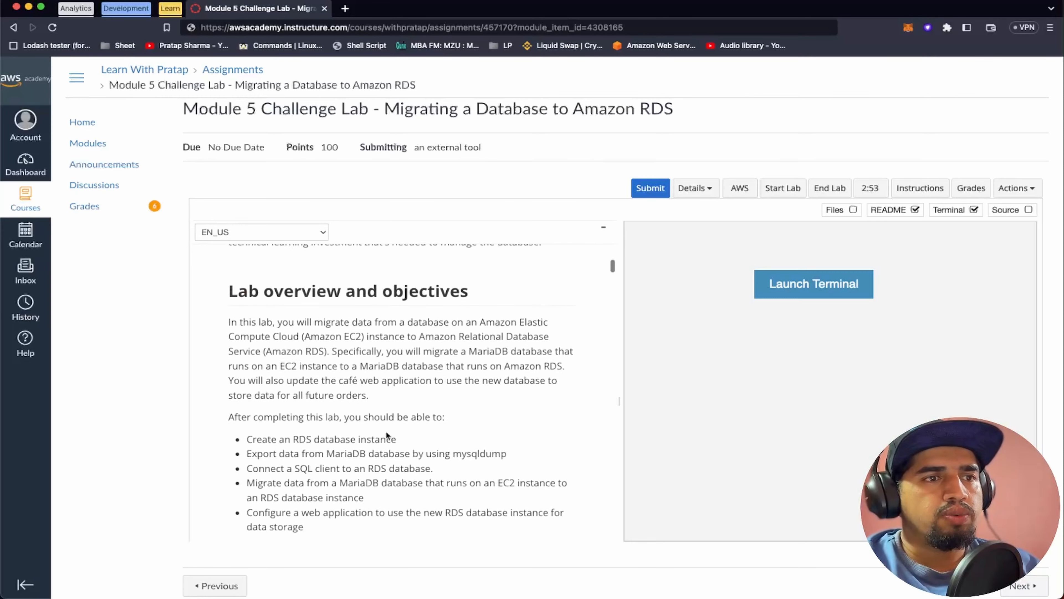
scroll(386, 431, down, 3)
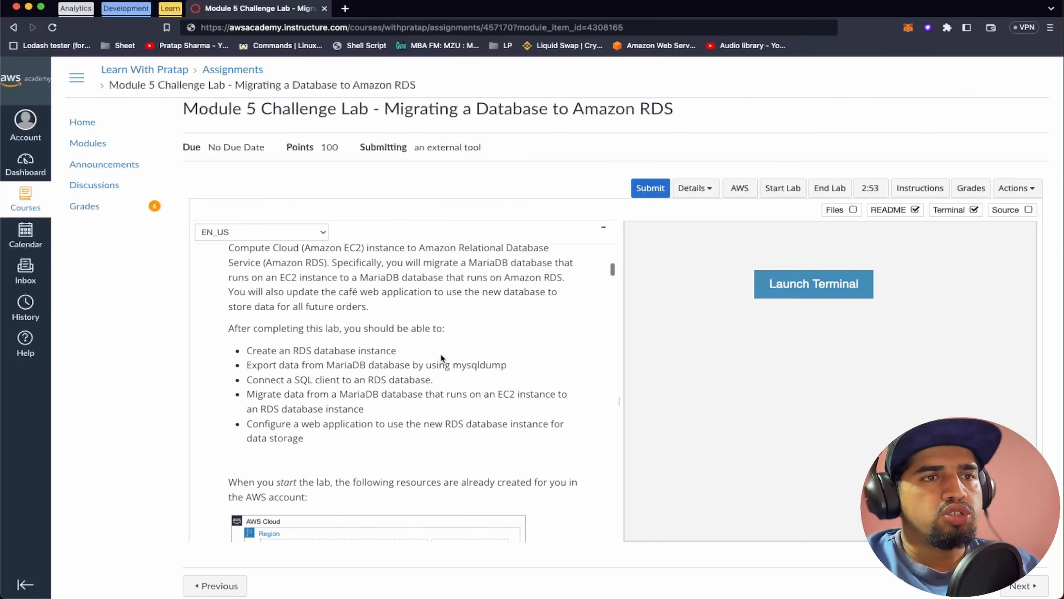
scroll(440, 353, down, 1)
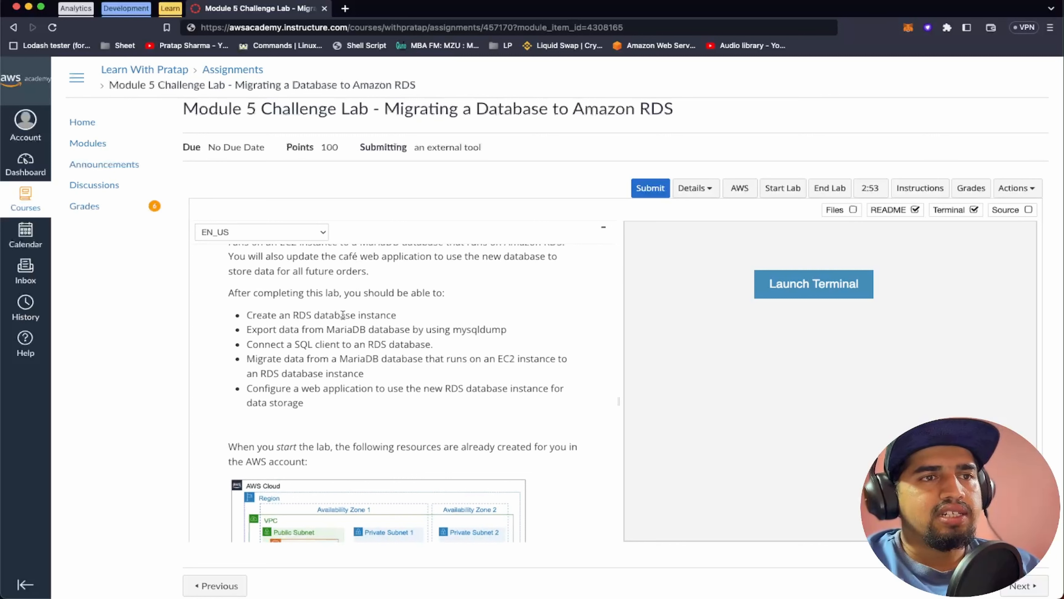
scroll(394, 311, down, 1)
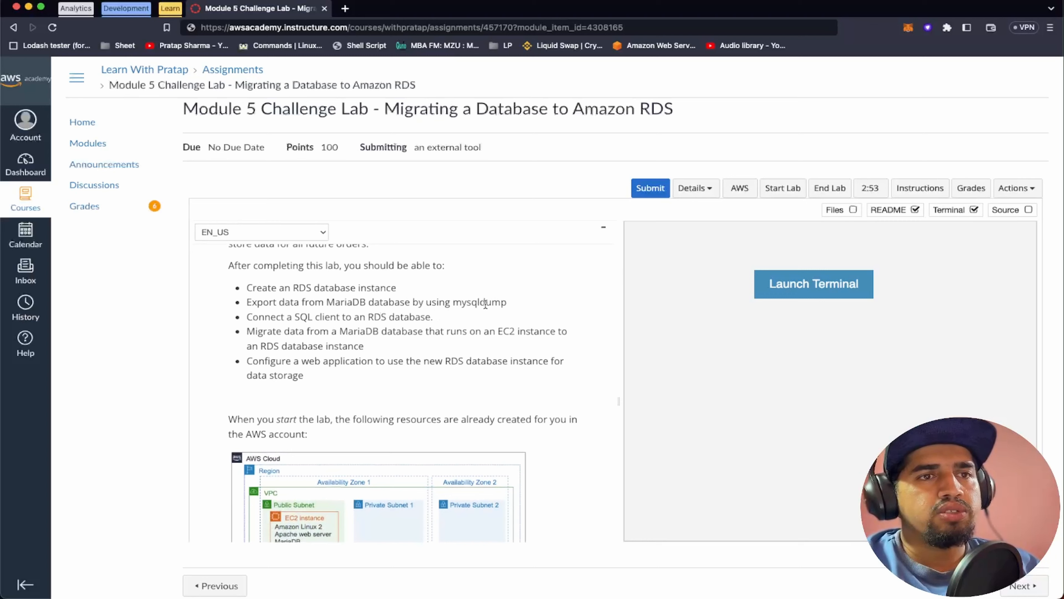
scroll(437, 332, down, 1)
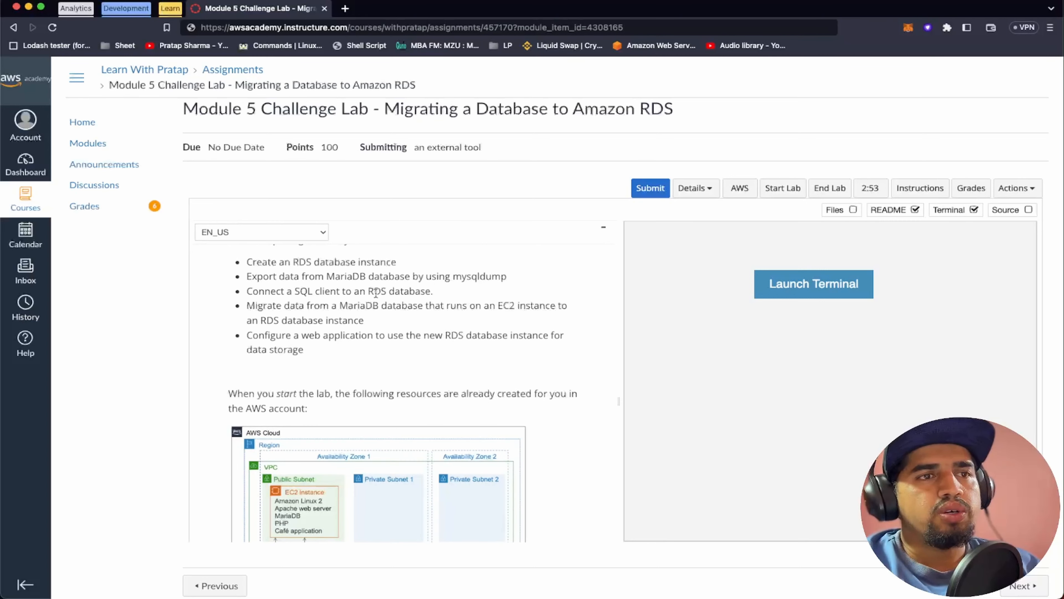
scroll(421, 349, down, 1)
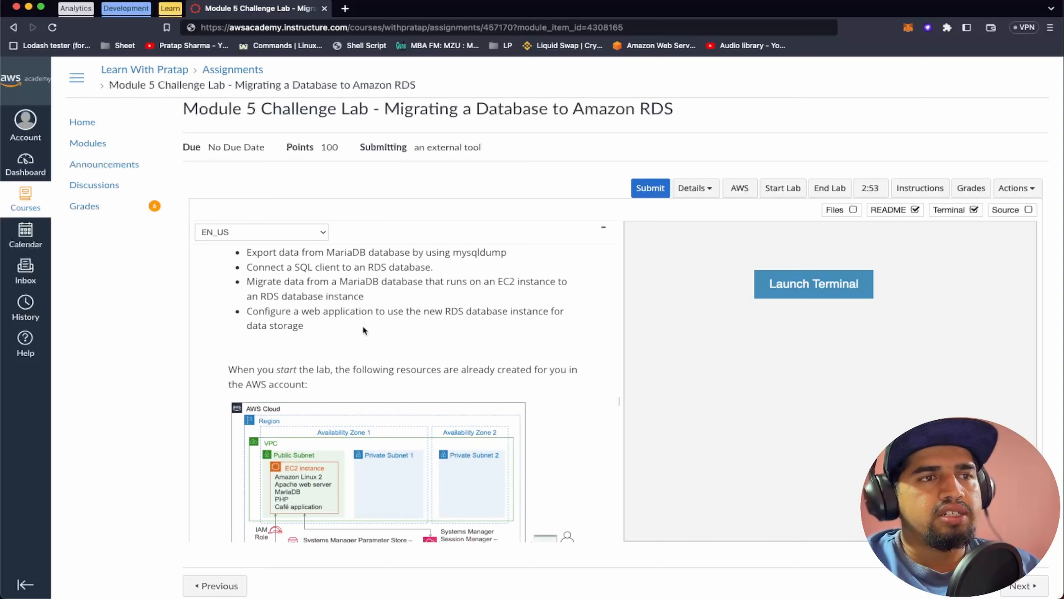
scroll(364, 334, down, 2)
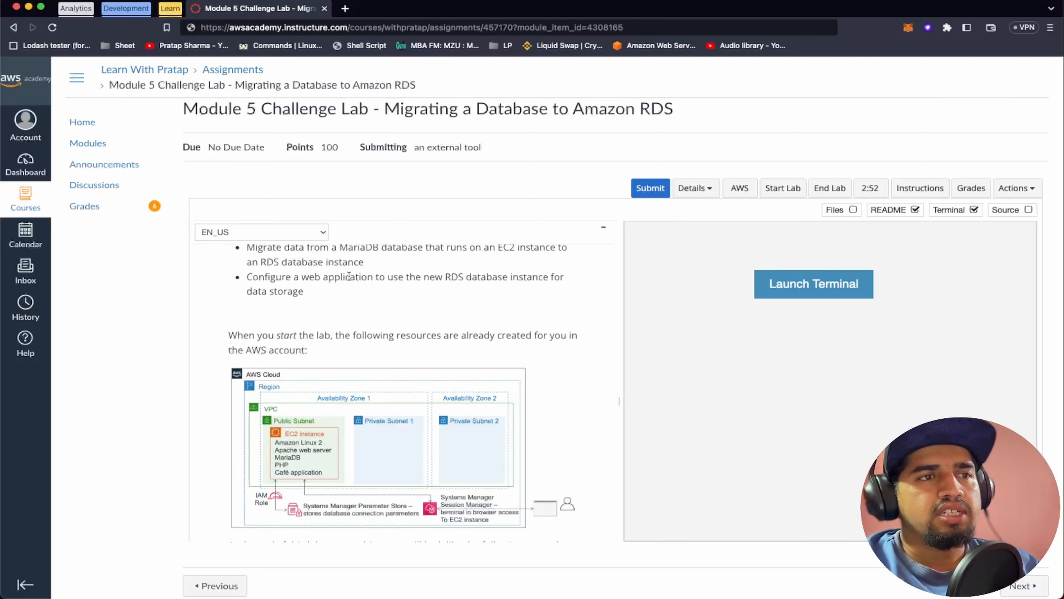
scroll(357, 350, down, 3)
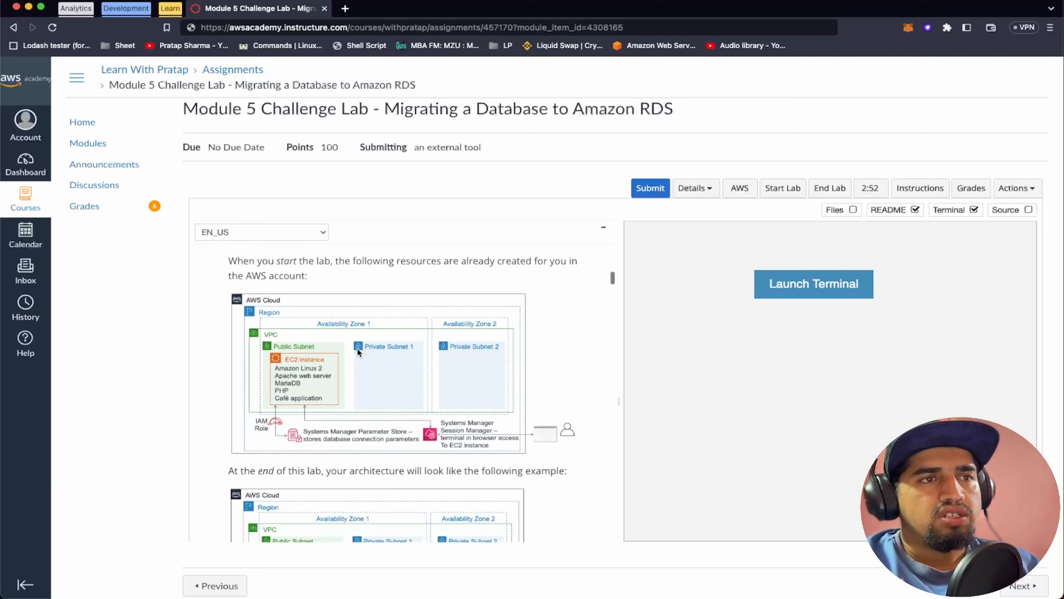
scroll(448, 359, down, 1)
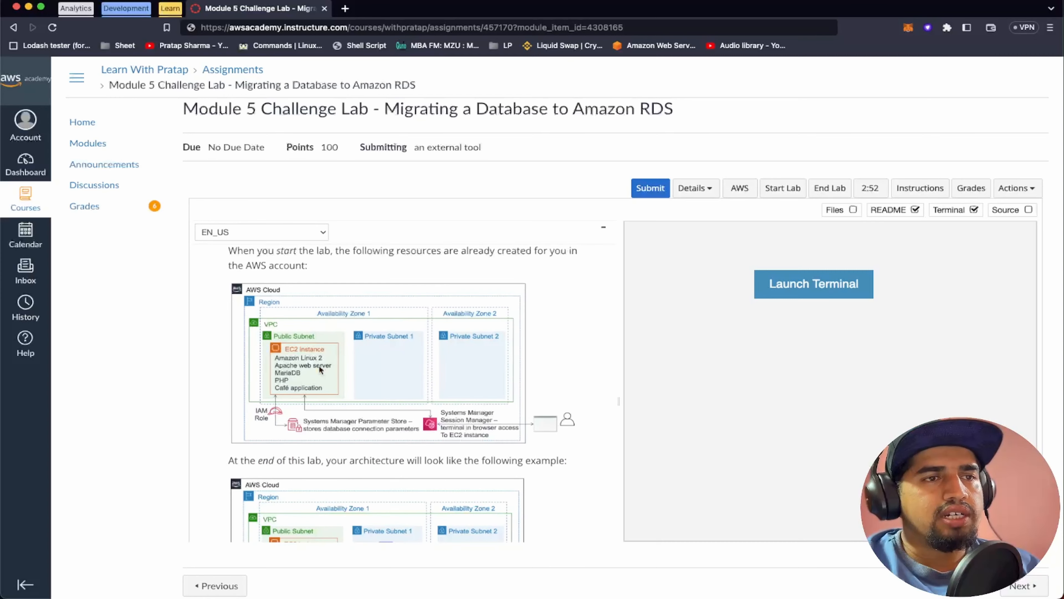
scroll(424, 386, down, 2)
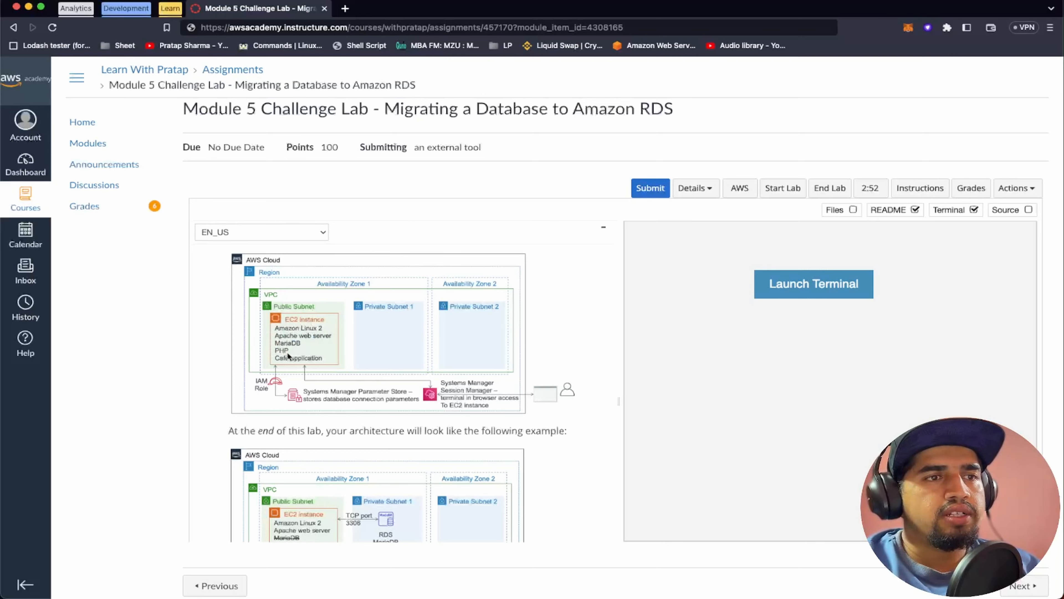
scroll(329, 352, down, 1)
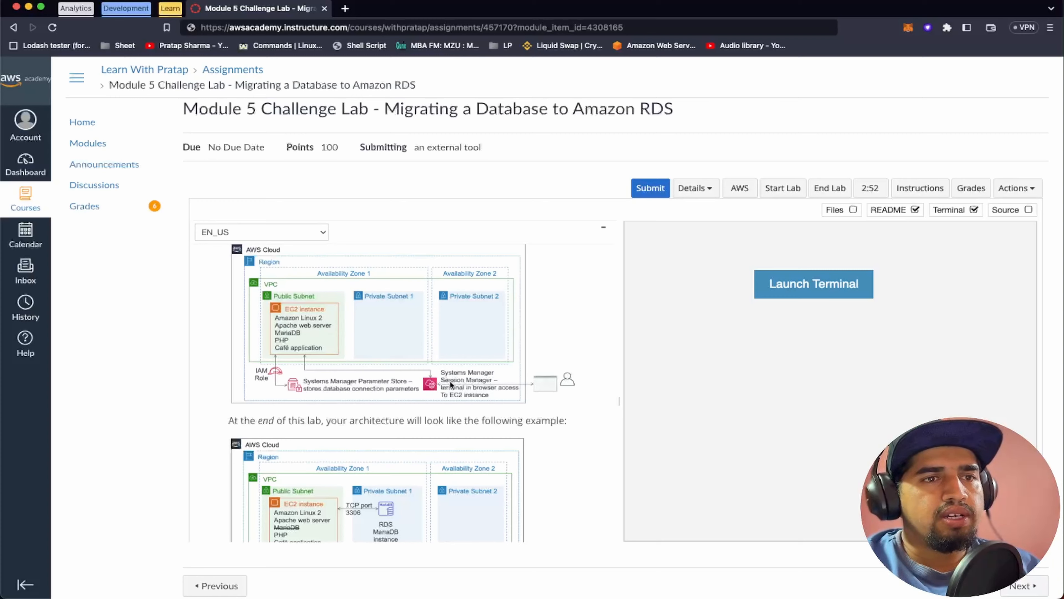
scroll(479, 385, down, 5)
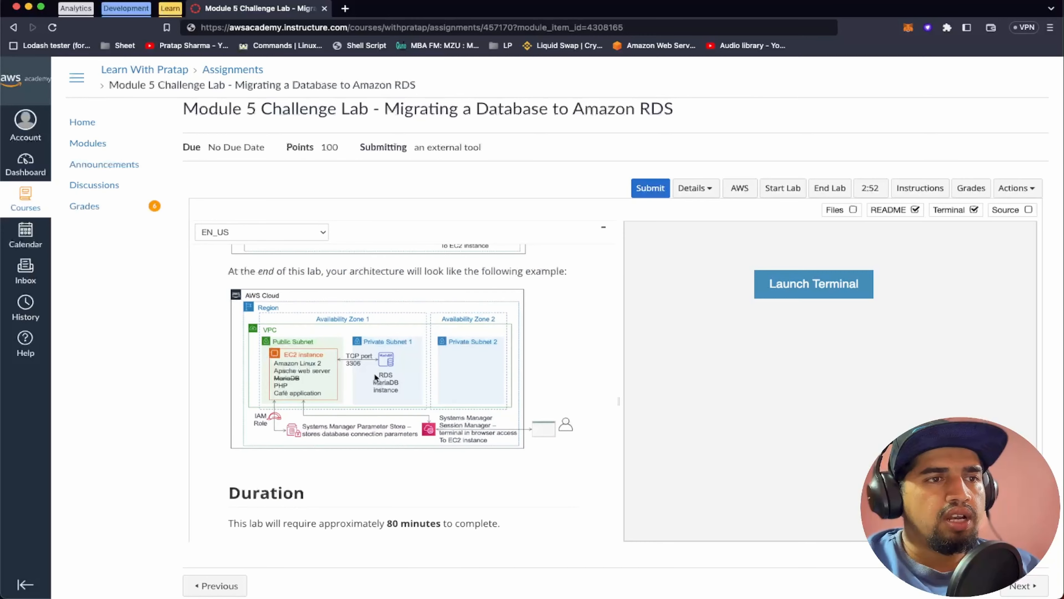
scroll(374, 376, down, 1)
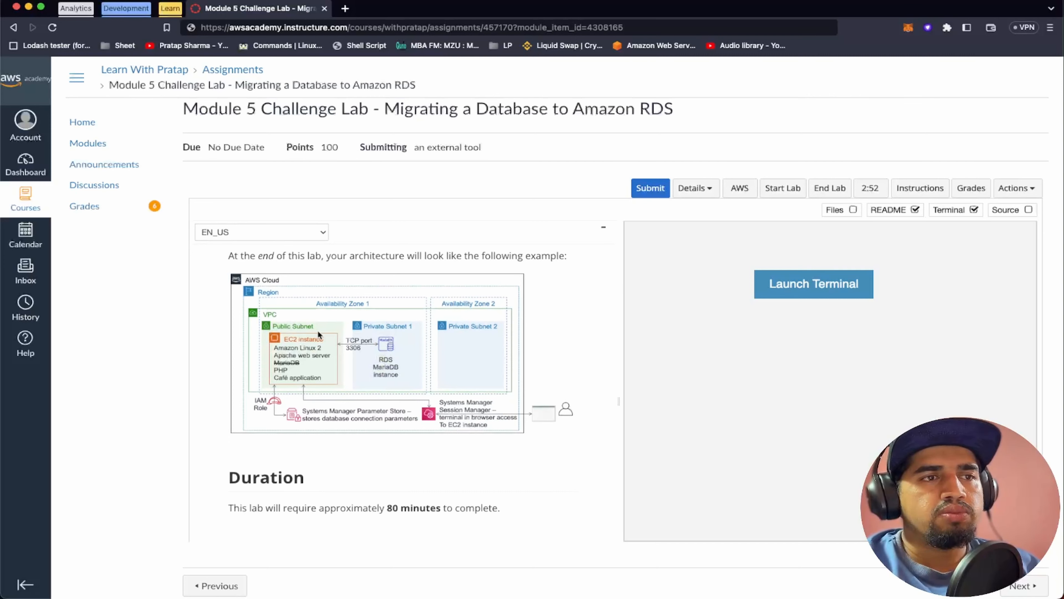
scroll(310, 337, down, 15)
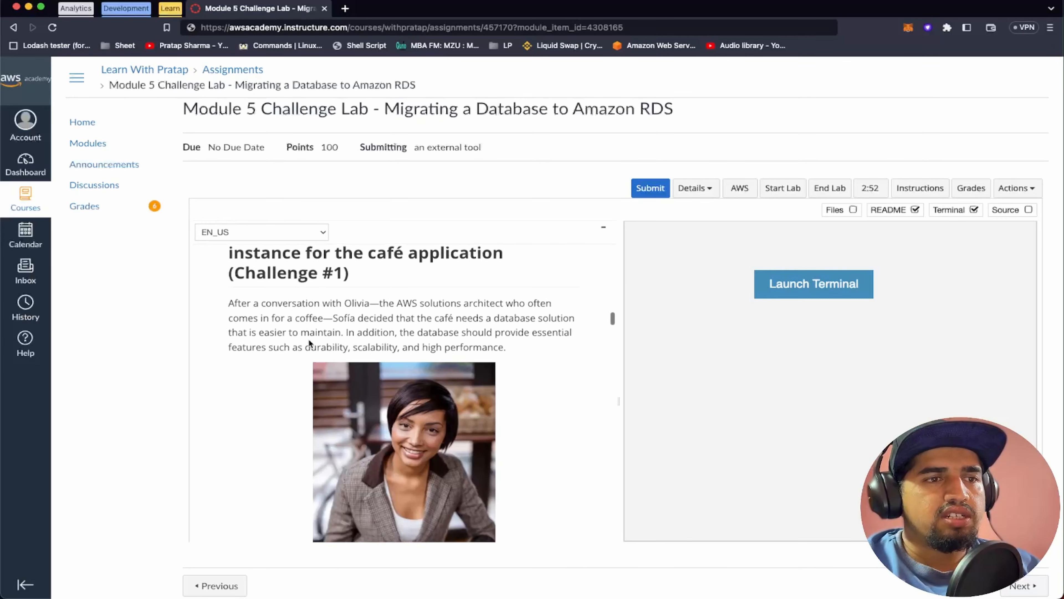
scroll(308, 338, down, 8)
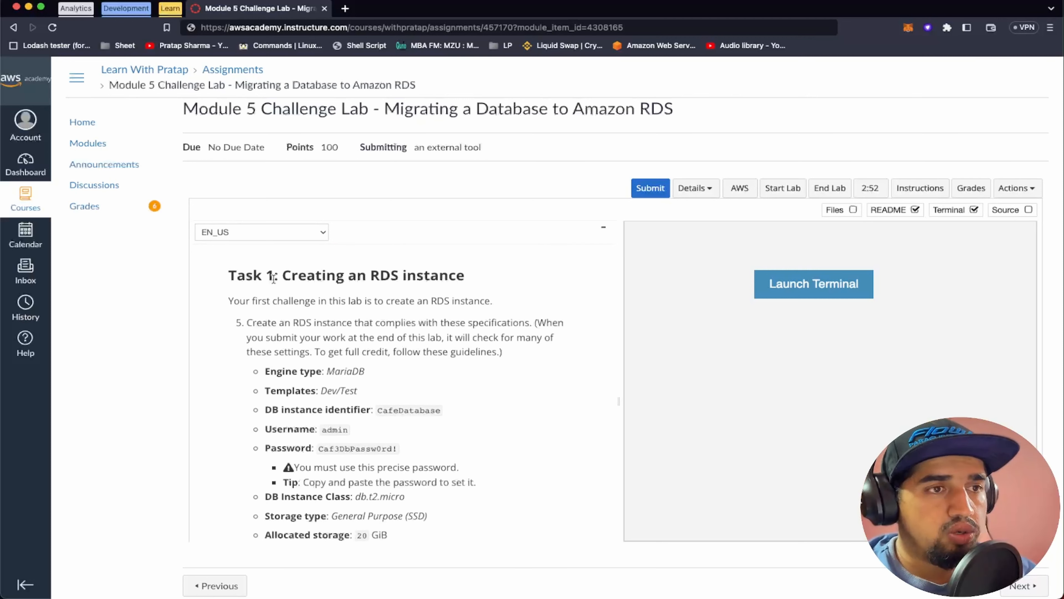
scroll(297, 315, down, 1)
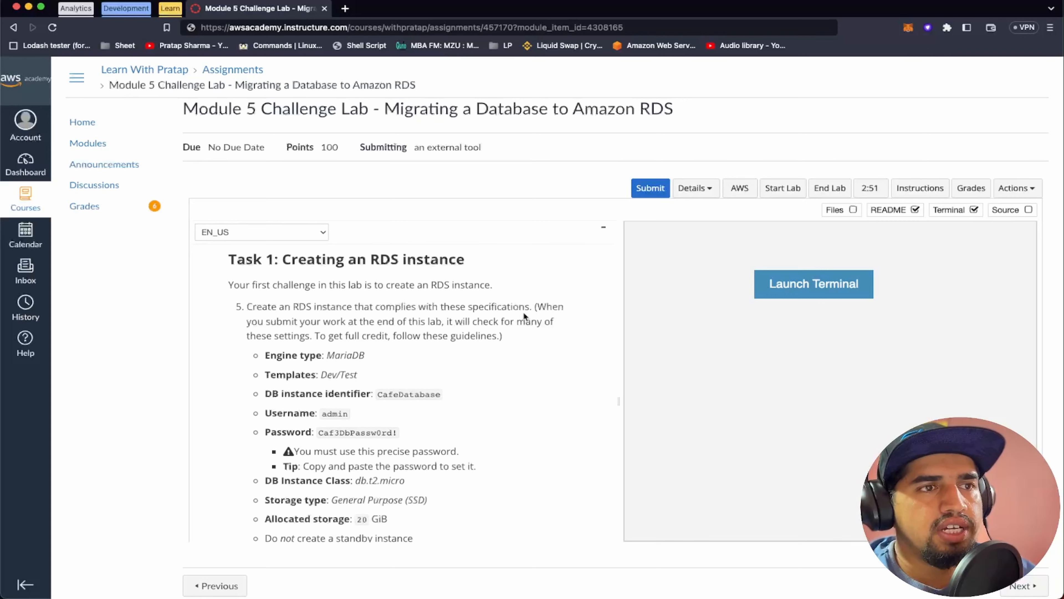
scroll(446, 353, down, 3)
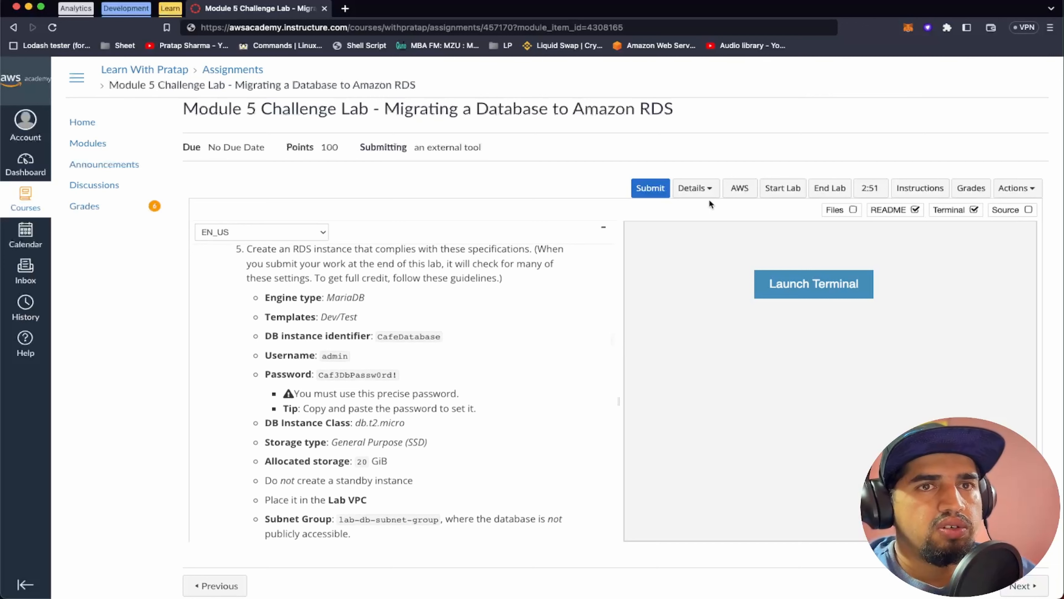
Open the AWS console from the lab page and start creating a database in Amazon RDS
click(739, 188)
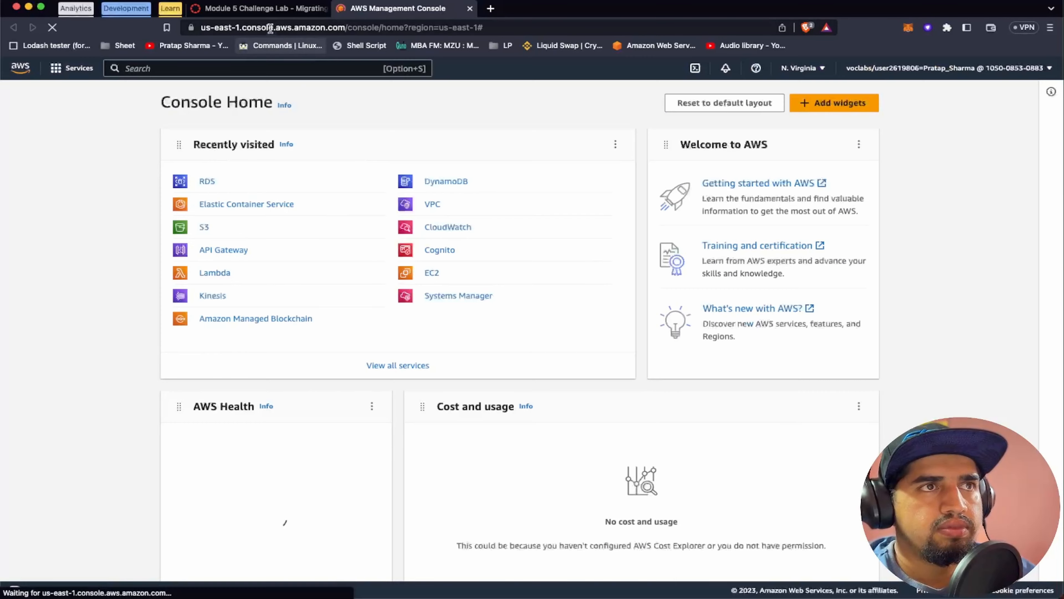
click(264, 9)
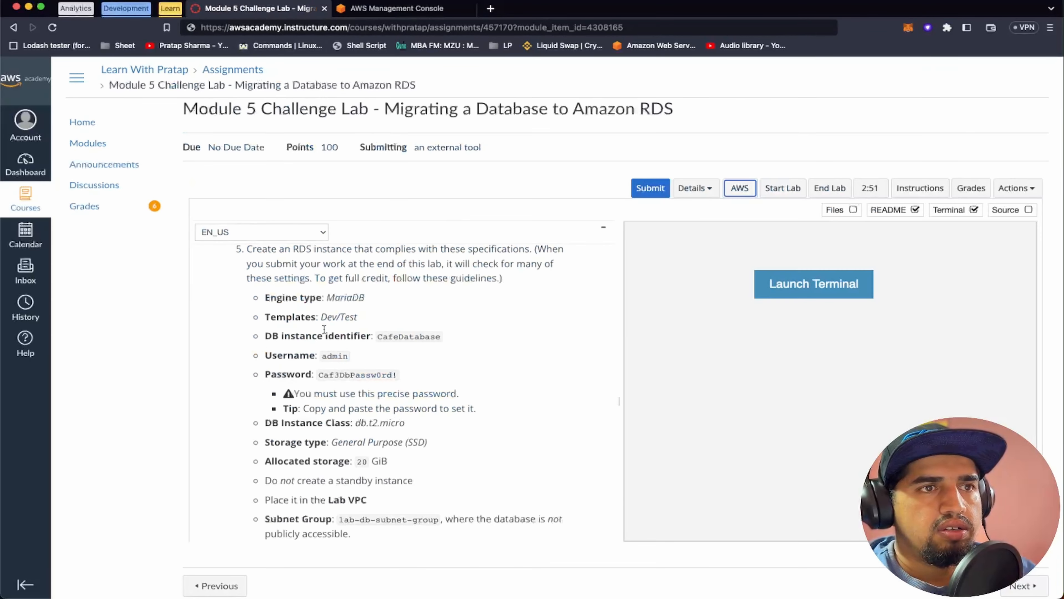
scroll(325, 329, up, 1)
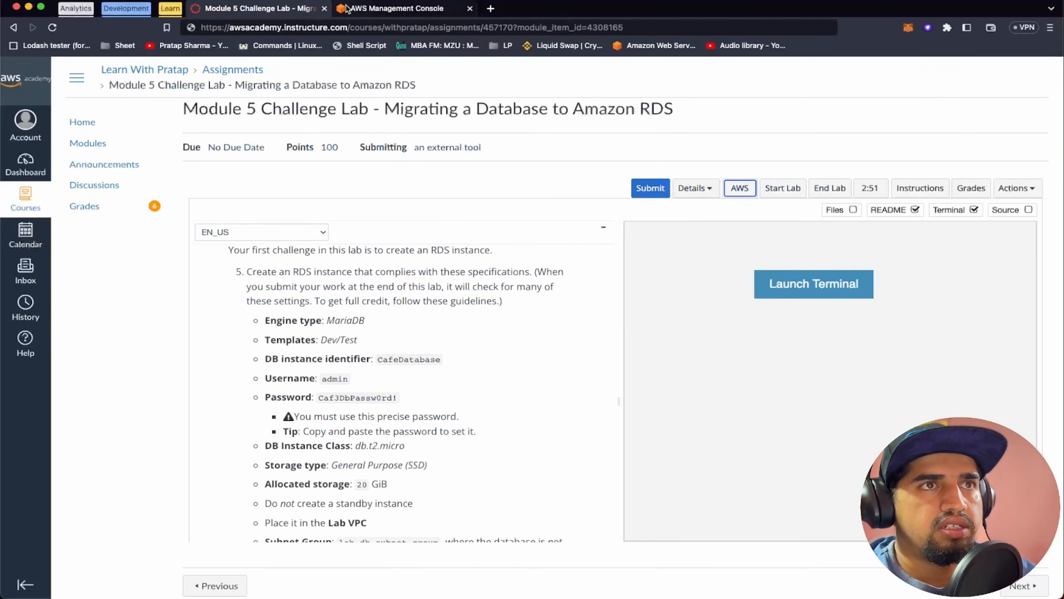
click(377, 8)
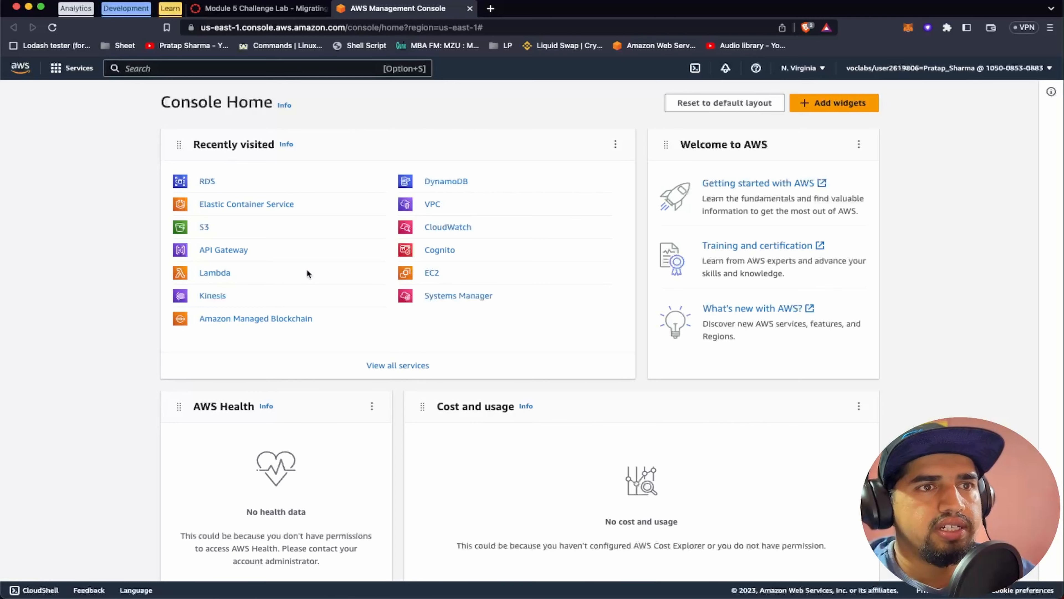
click(210, 181)
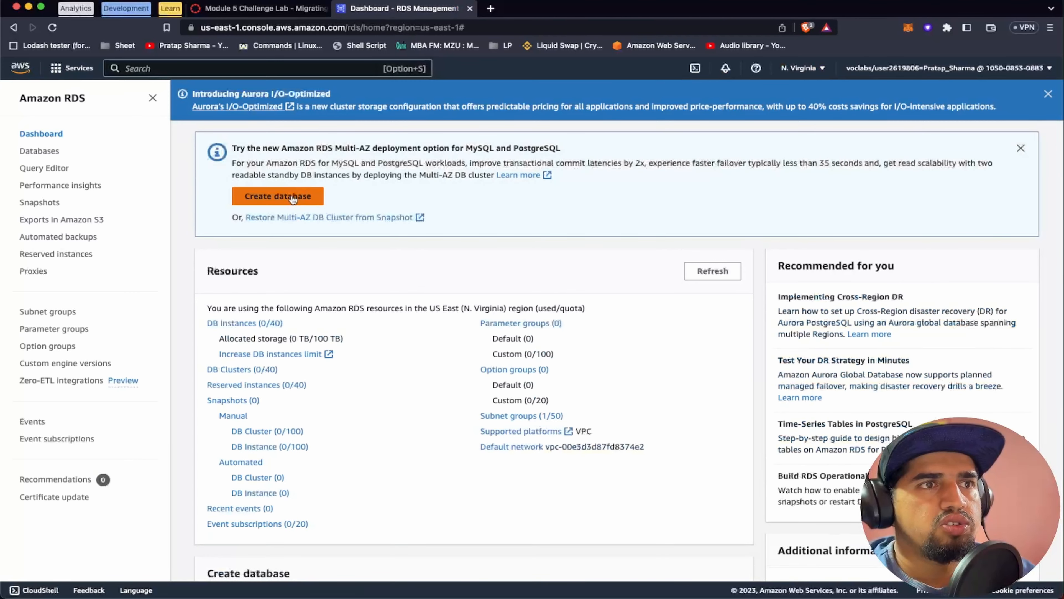
click(312, 194)
Check the required engine in the lab instructions and select MariaDB as the database engine type
scroll(218, 206, down, 2)
scroll(219, 207, down, 1)
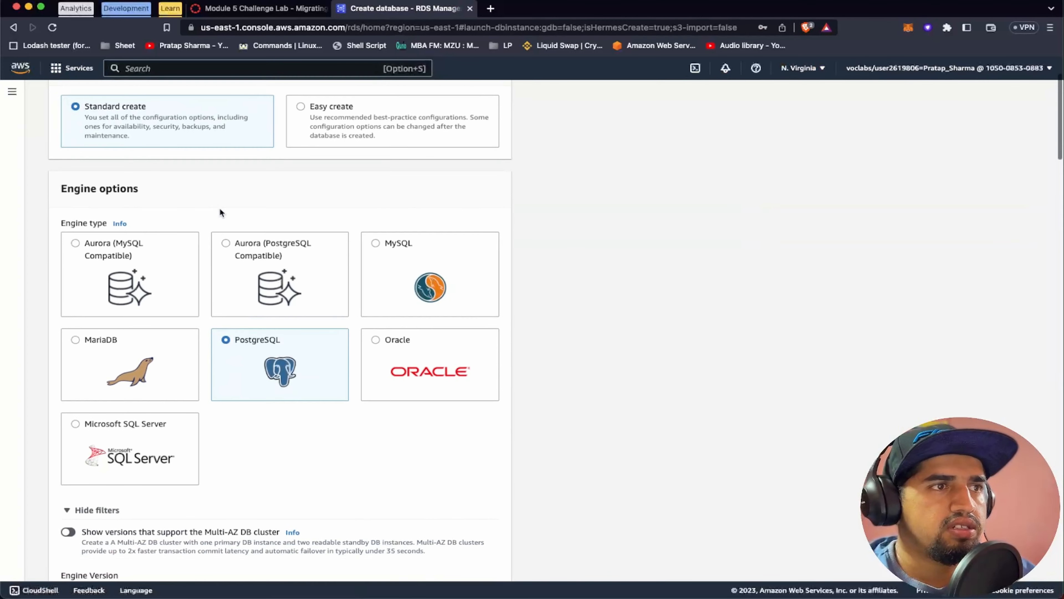
click(280, 10)
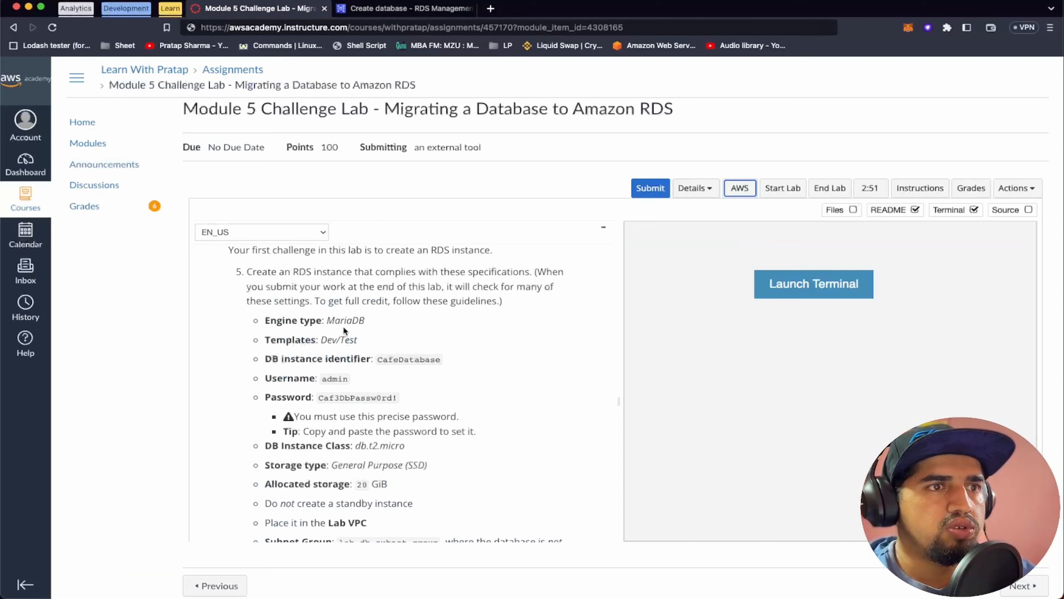
scroll(344, 327, down, 3)
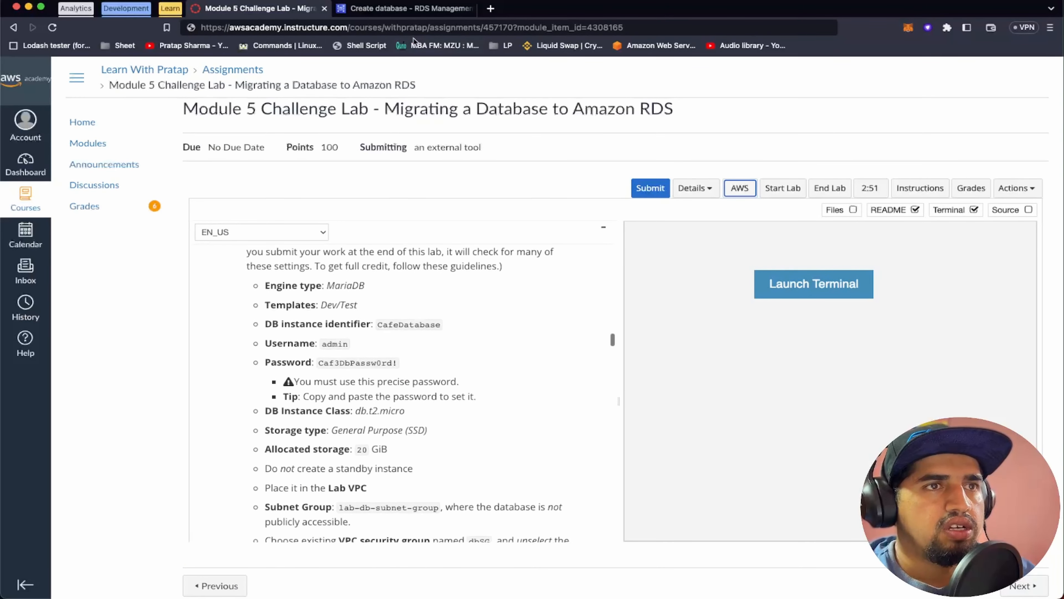
click(409, 9)
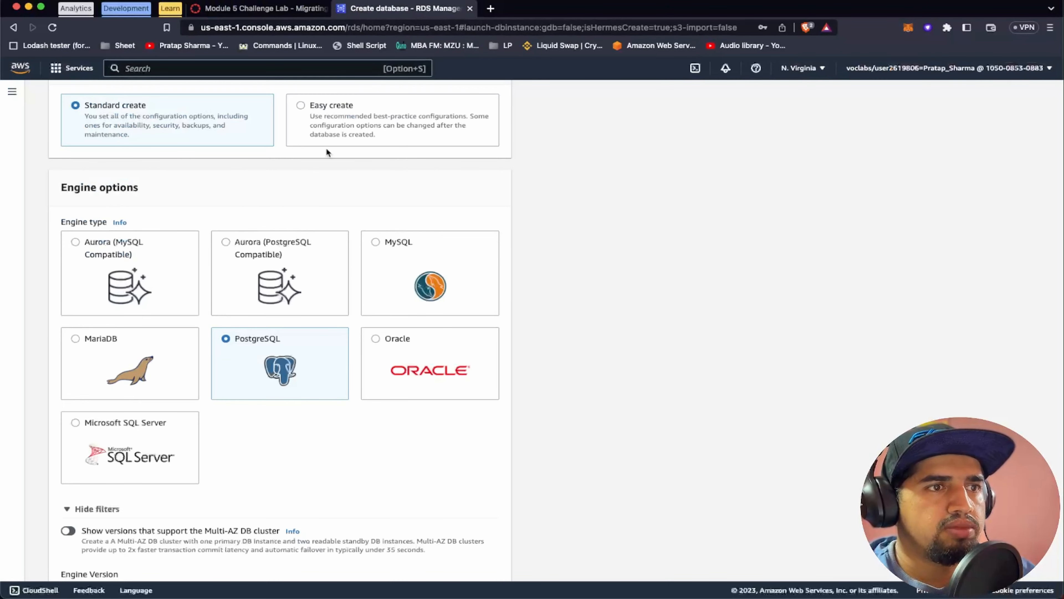
click(75, 338)
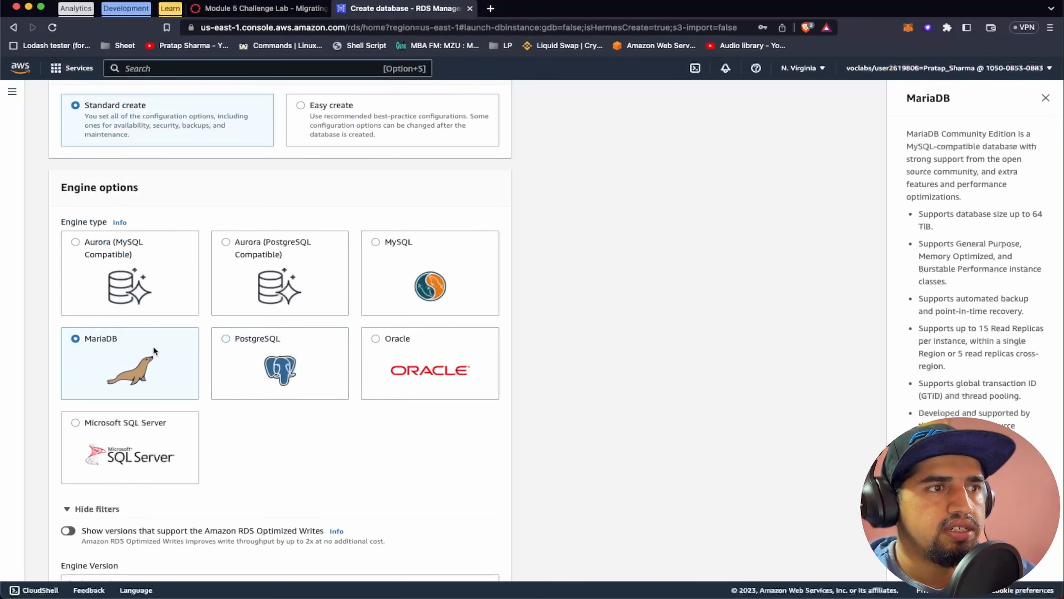
Check the required template in the lab instructions and choose the Dev/Test template for the database
scroll(308, 430, down, 5)
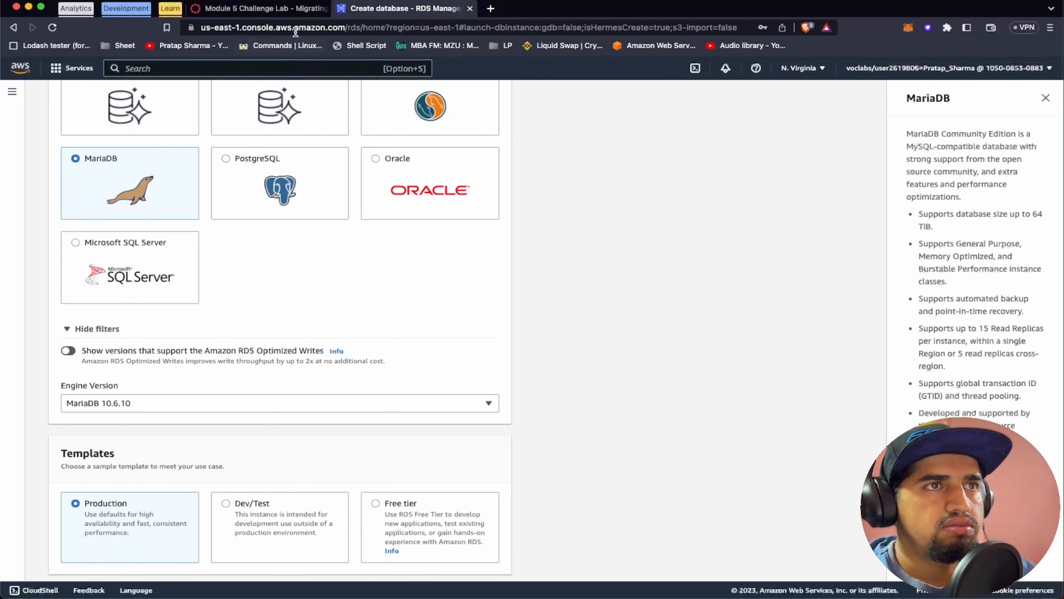
click(287, 10)
scroll(369, 378, down, 1)
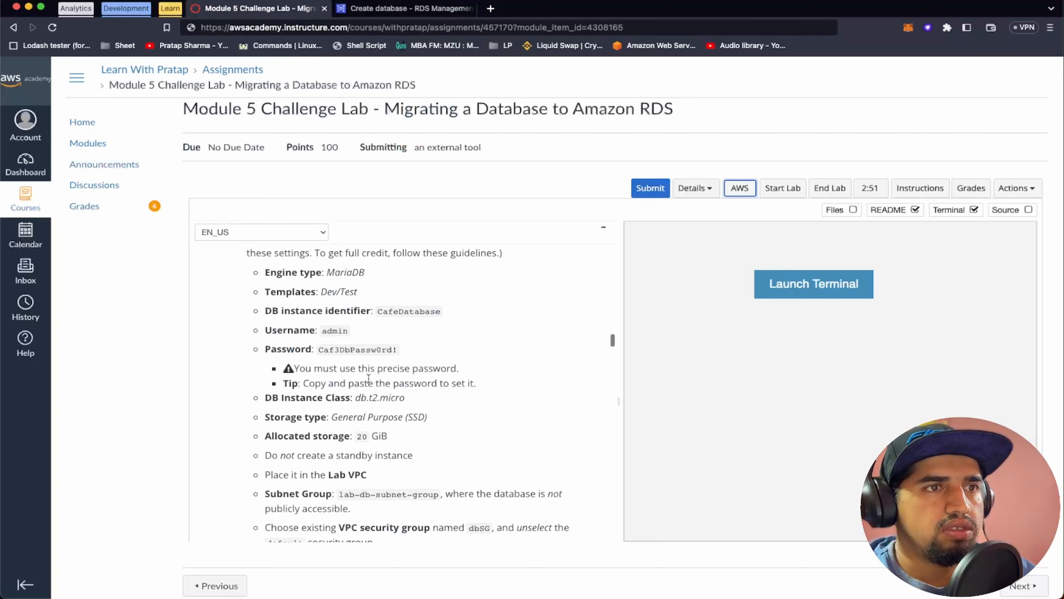
click(408, 9)
scroll(286, 326, down, 3)
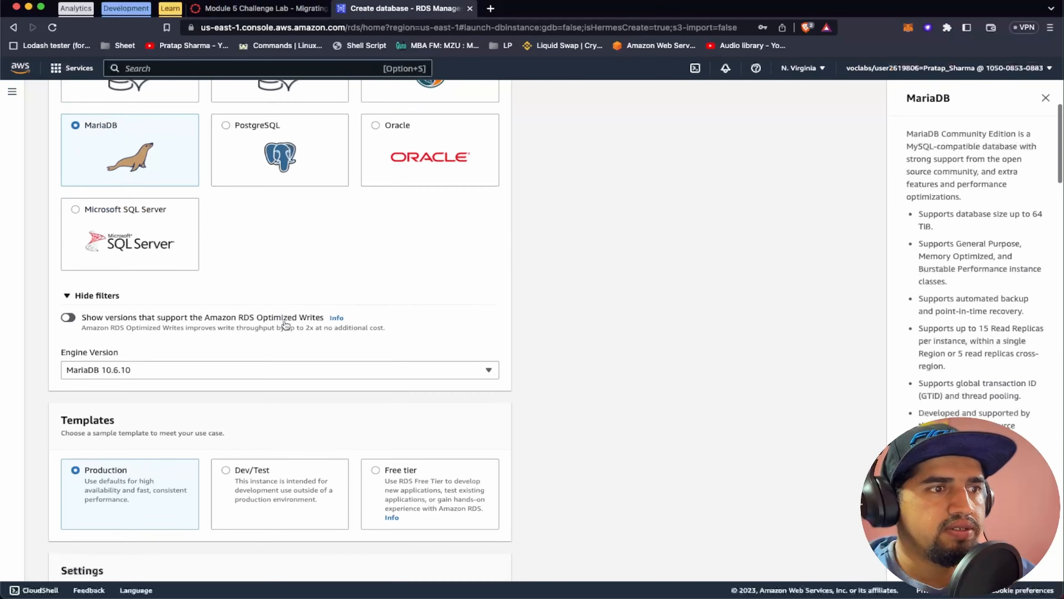
click(259, 422)
Copy the DB instance identifier from the lab instructions and set it to CafeDatabase in the database settings
scroll(258, 422, down, 7)
click(285, 6)
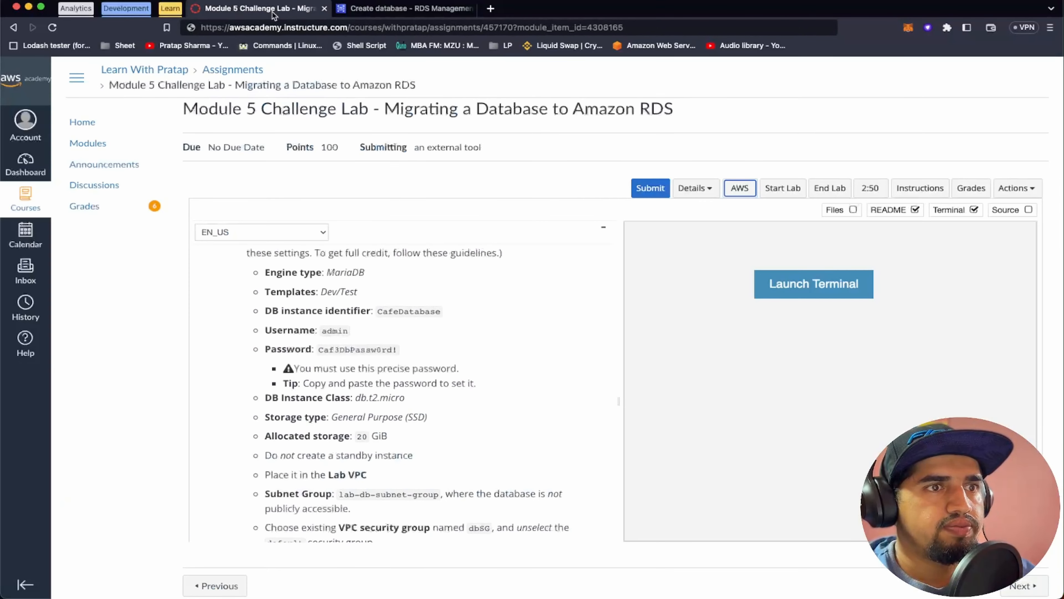
double_click(394, 310)
key(super+c)
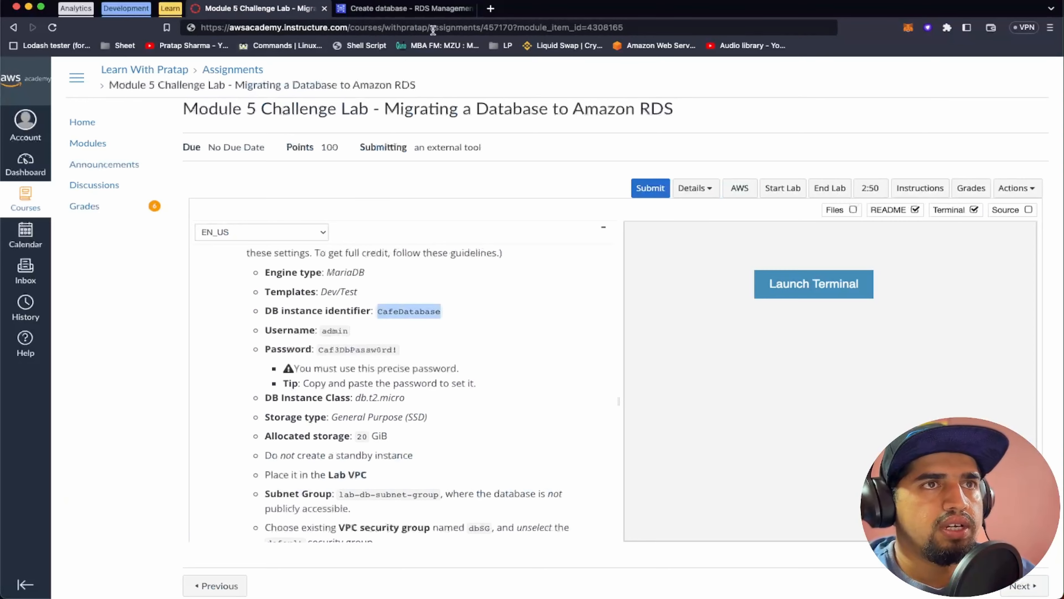
click(431, 9)
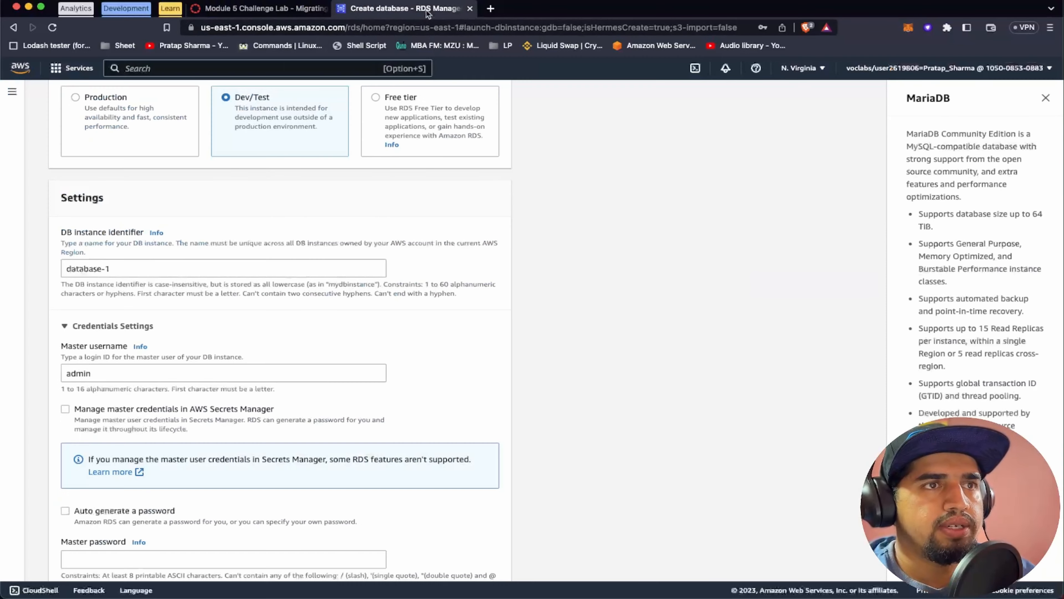
click(158, 273)
key(super+a)
key(super+v)
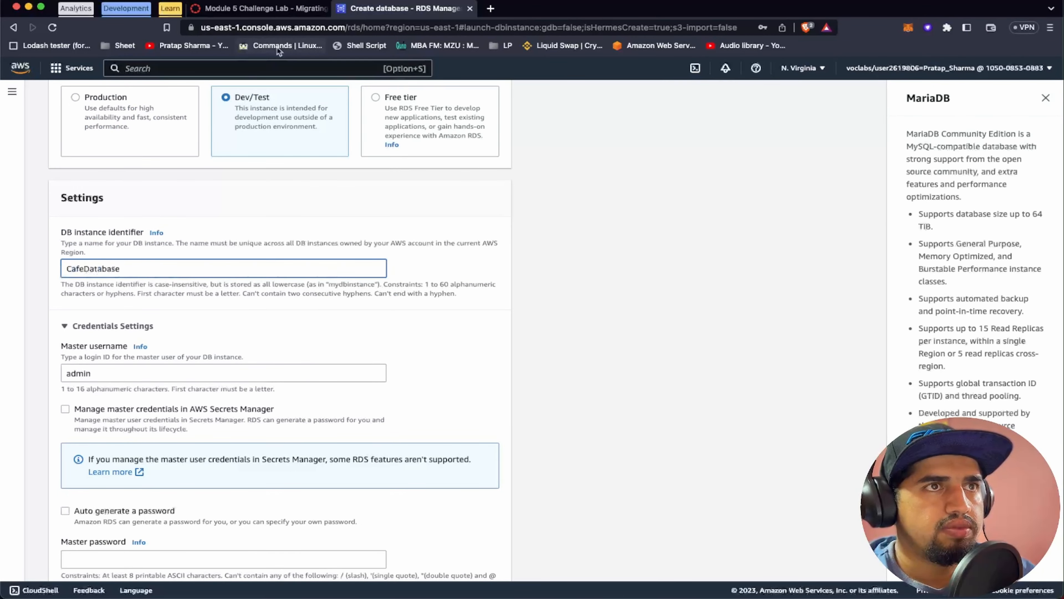
Check the required username in the lab instructions and set the database's master username to admin
click(276, 8)
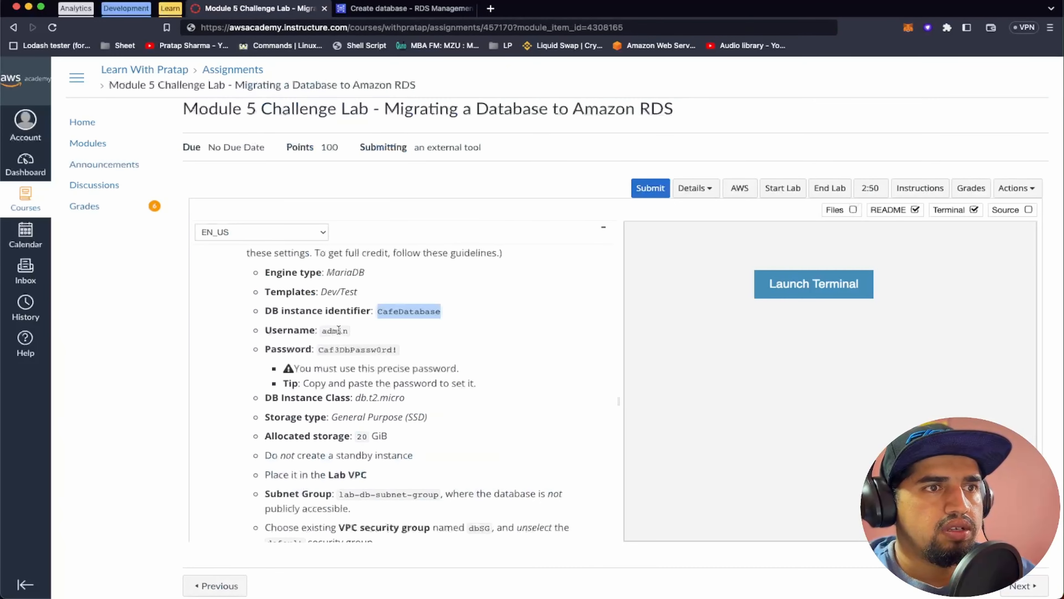
double_click(334, 330)
click(431, 8)
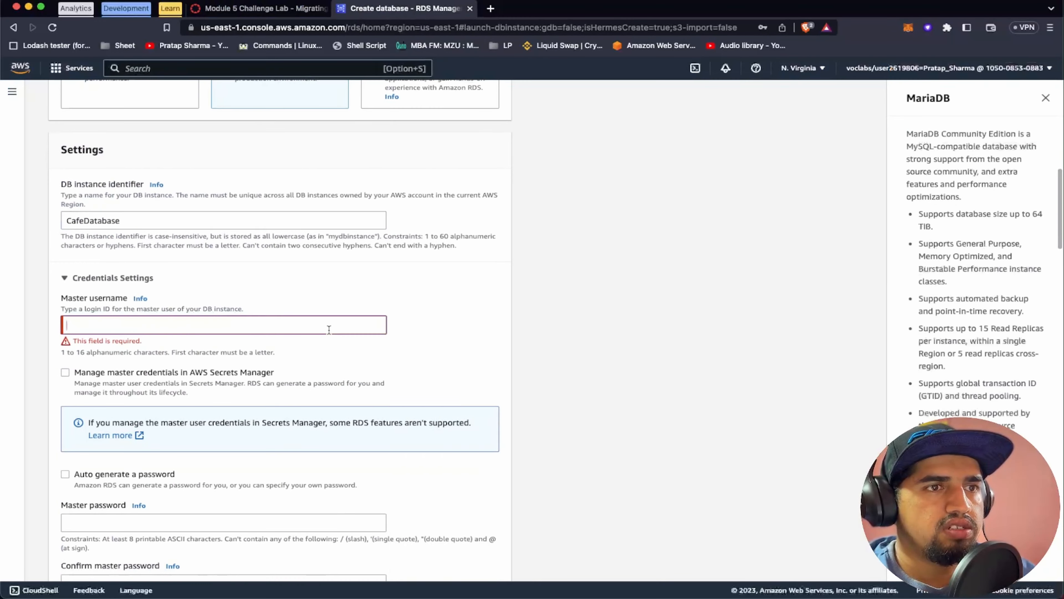
click(327, 325)
text(ad)
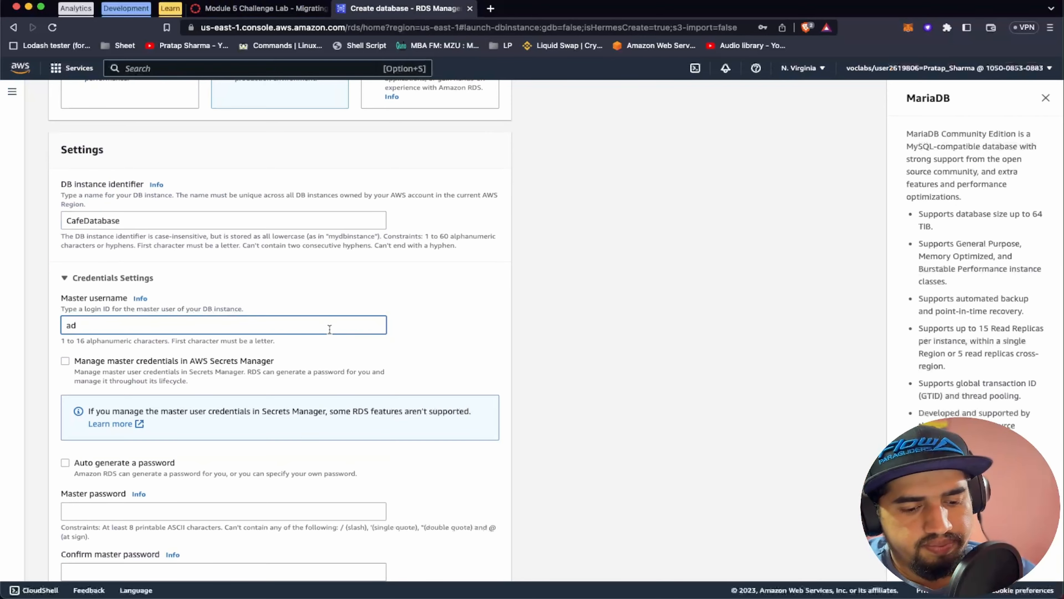
text(min)
Copy the required password from the lab instructions and enter it as the master password and its confirmation
key(ctrl+shift+Tab)
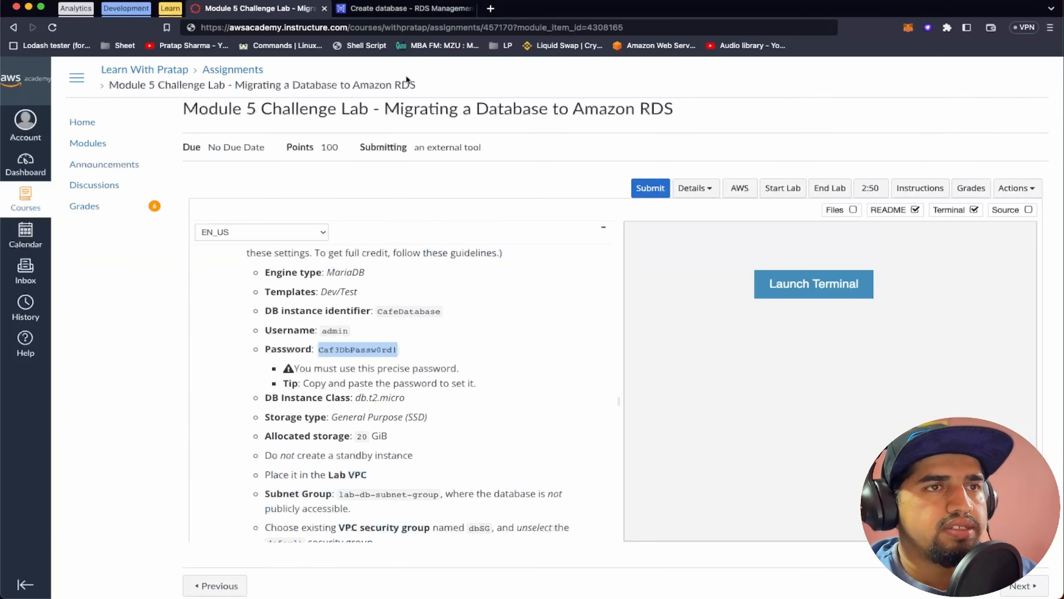
click(402, 8)
click(190, 323)
key(super+v)
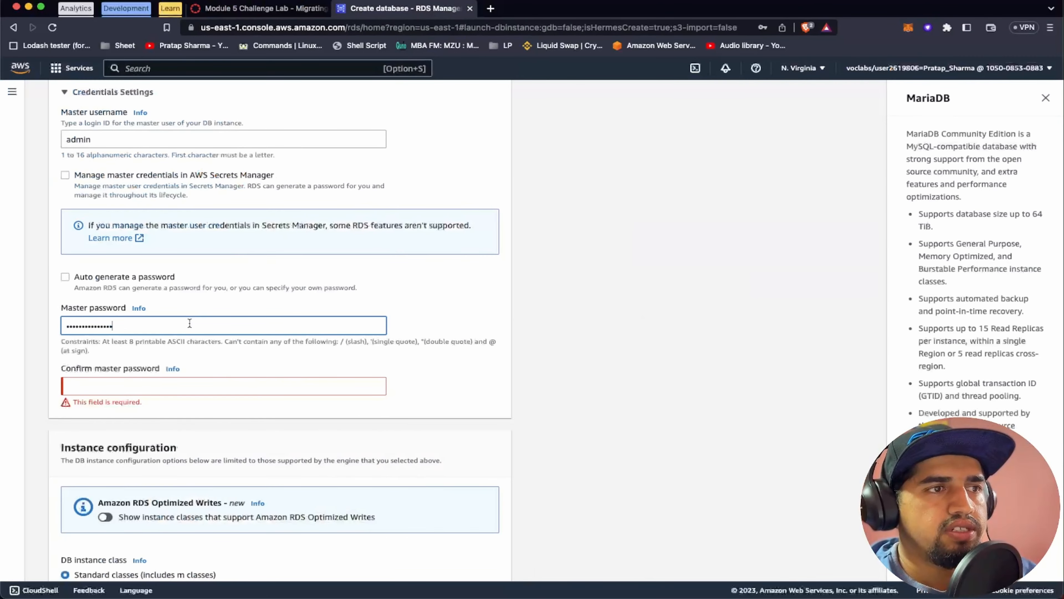
click(170, 386)
key(super+v)
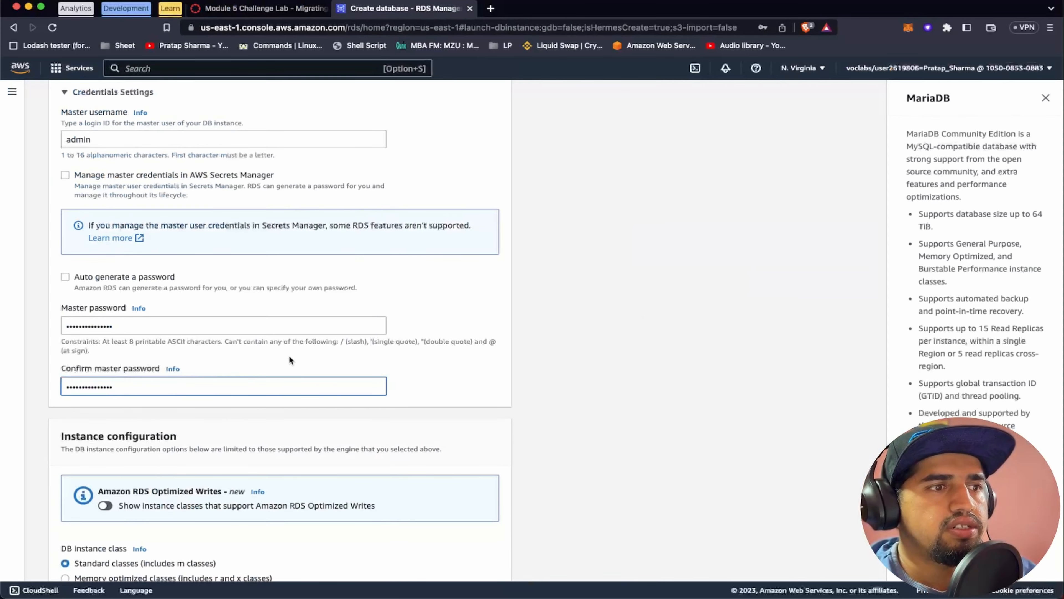
Check the required instance class in the lab instructions, then choose burstable classes with previous generations included and select db.t2.micro
scroll(289, 355, down, 6)
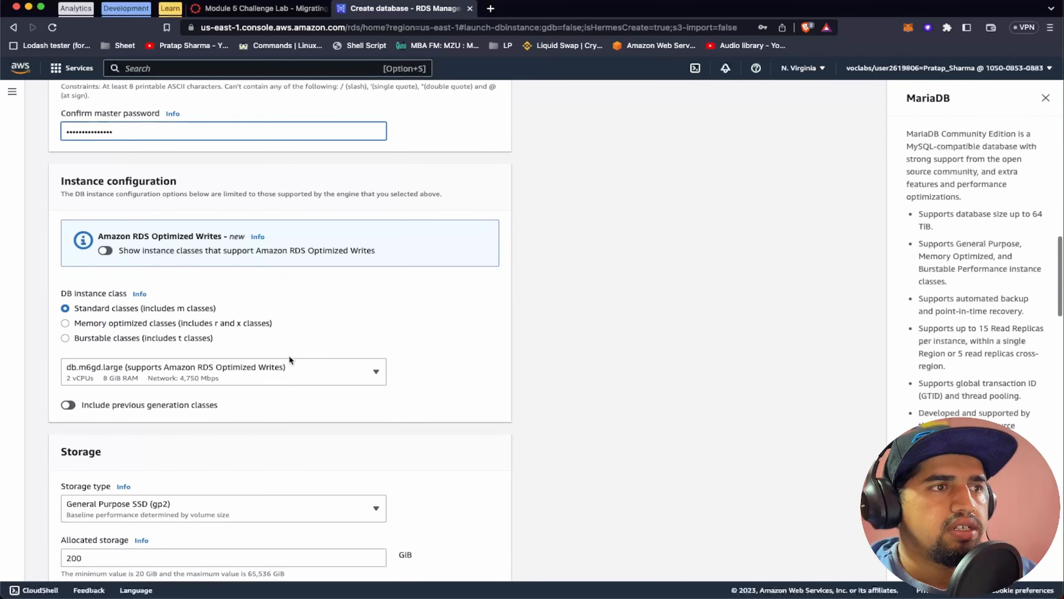
click(260, 8)
scroll(412, 375, down, 1)
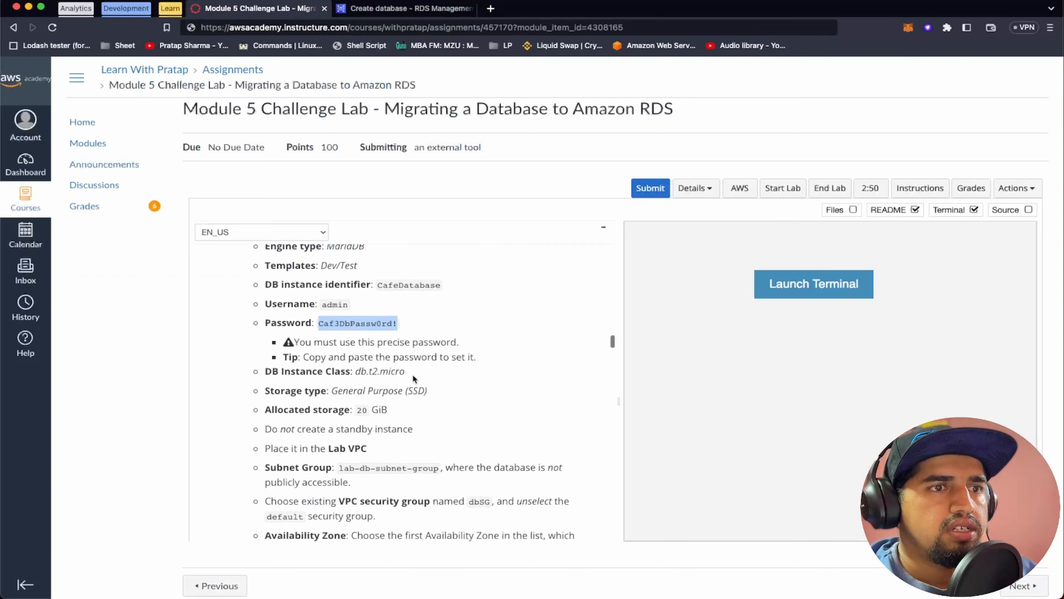
scroll(413, 375, down, 1)
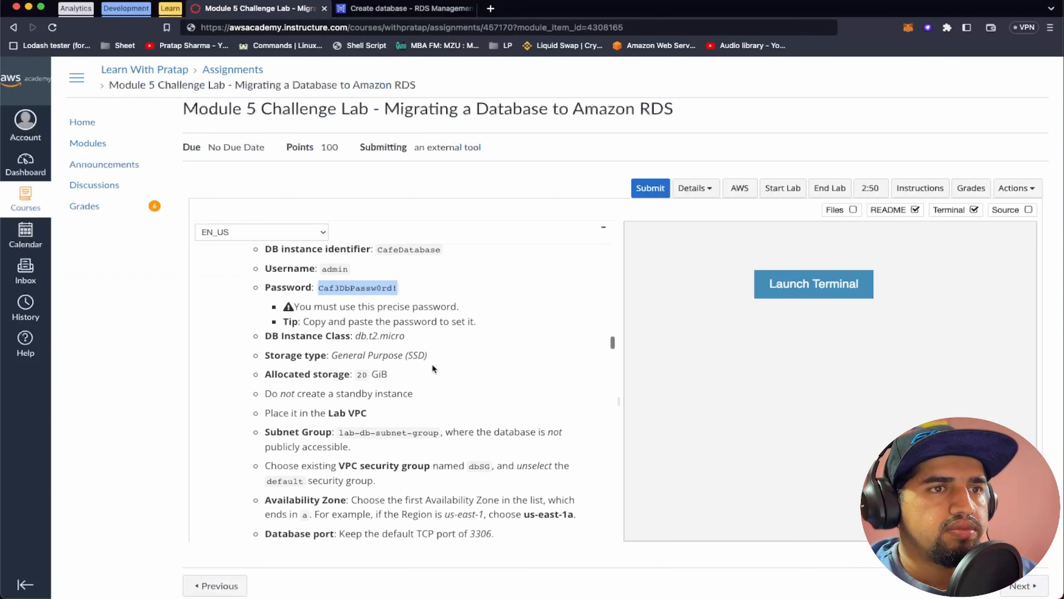
scroll(431, 368, down, 1)
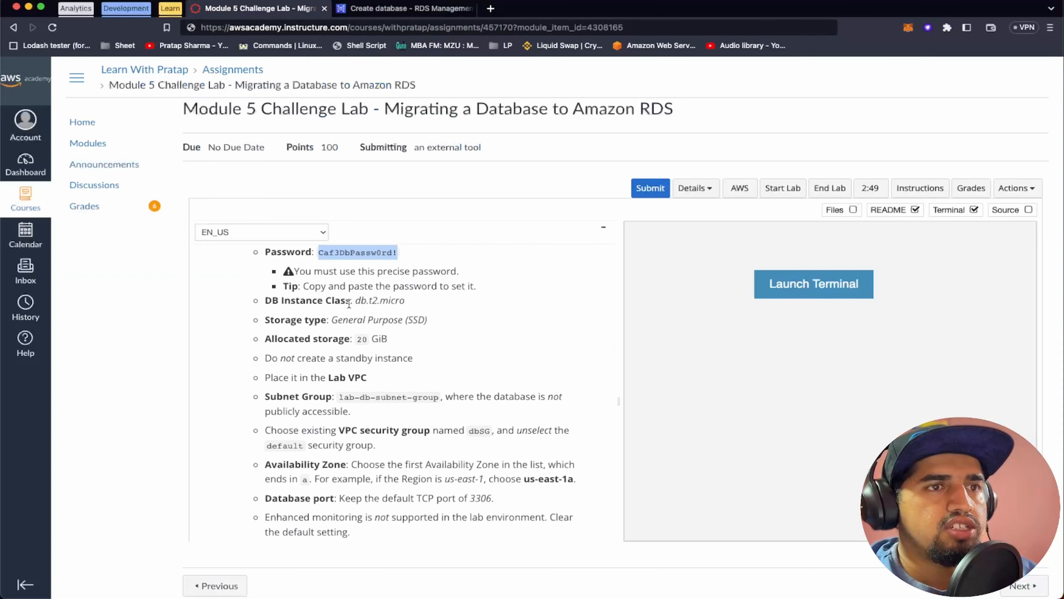
click(396, 8)
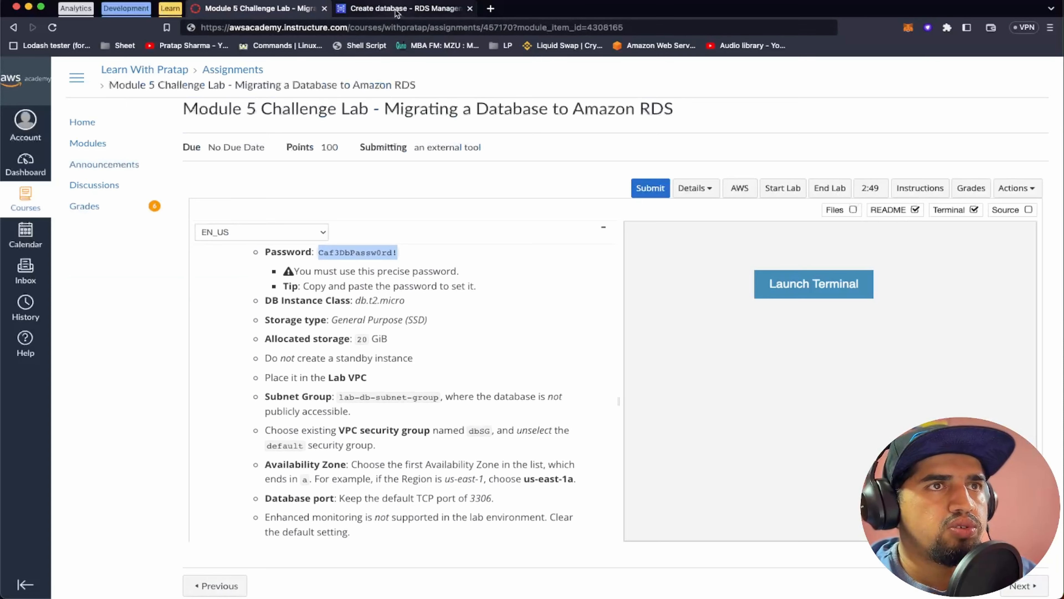
scroll(241, 265, down, 1)
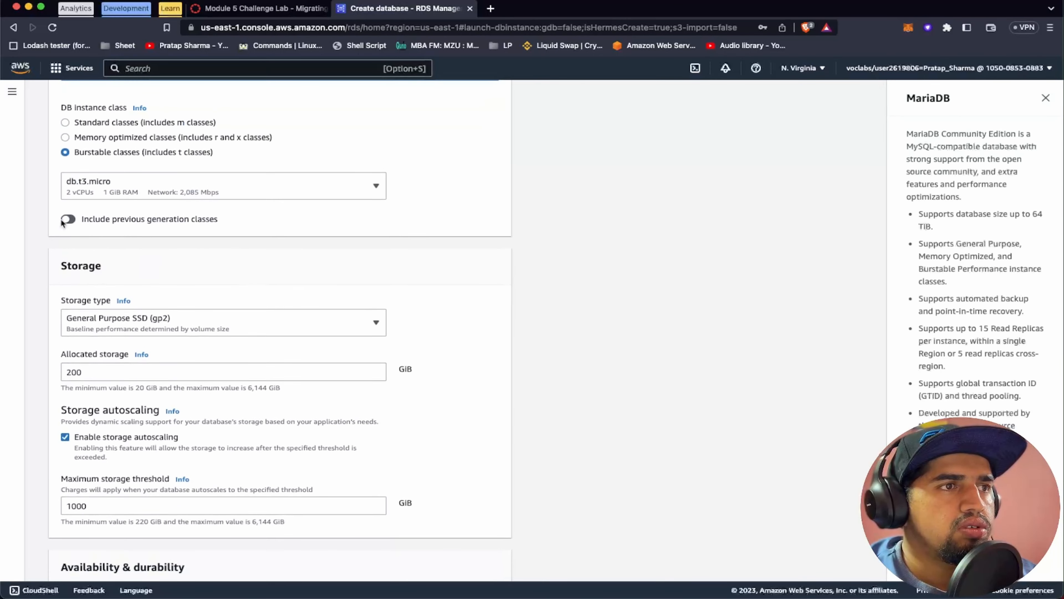
click(108, 181)
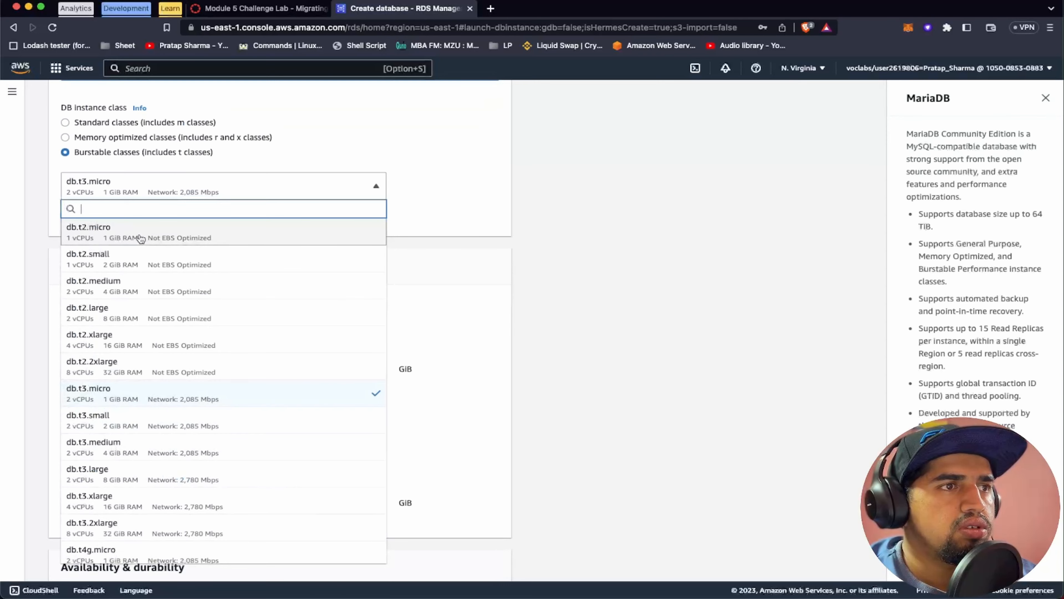
click(128, 239)
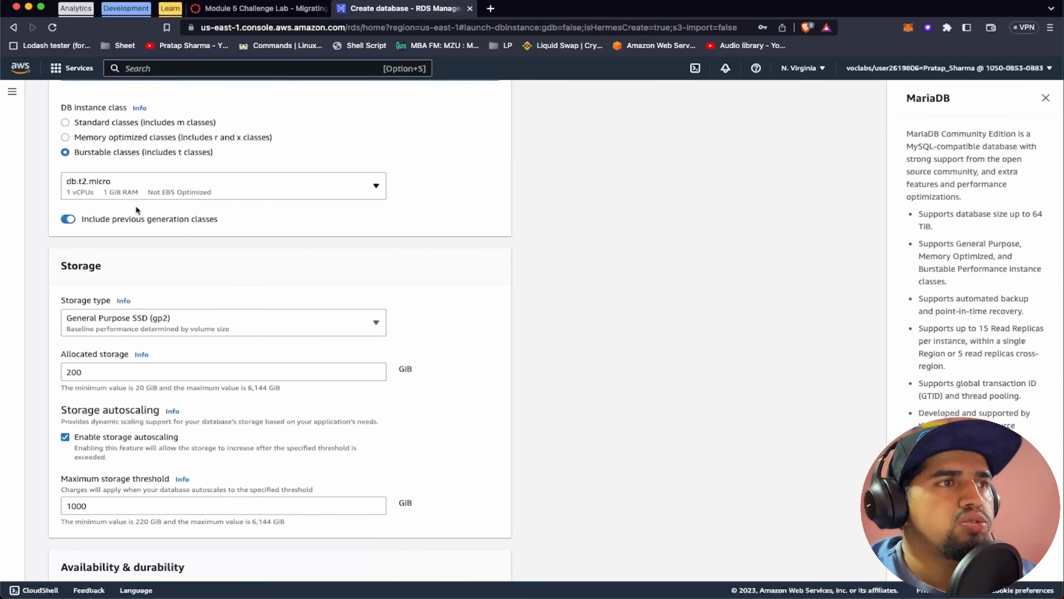
Check the storage requirements in the lab instructions and set the allocated storage to 20 GiB
scroll(200, 275, down, 5)
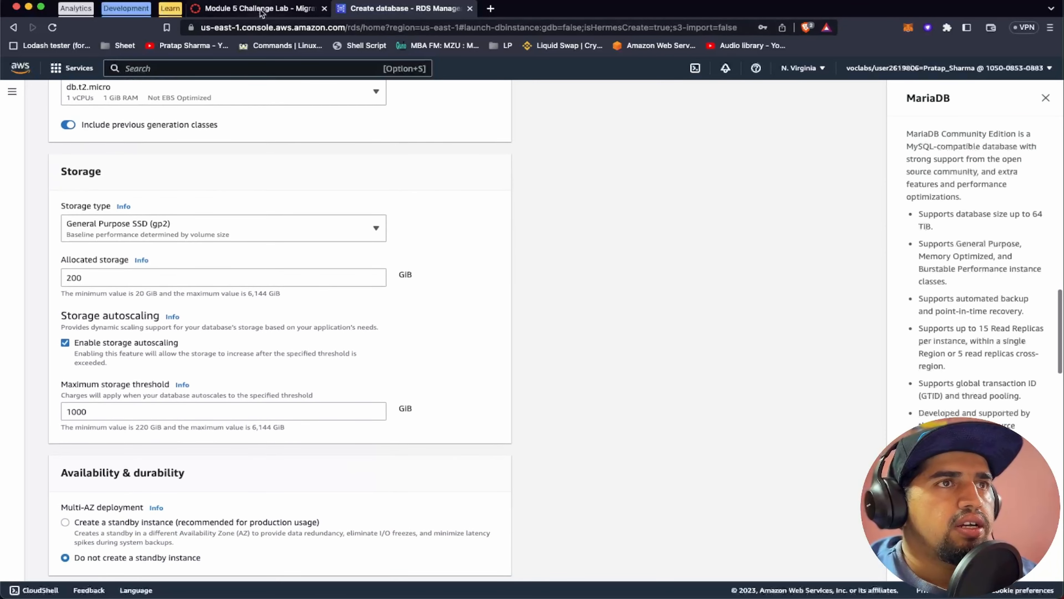
click(260, 9)
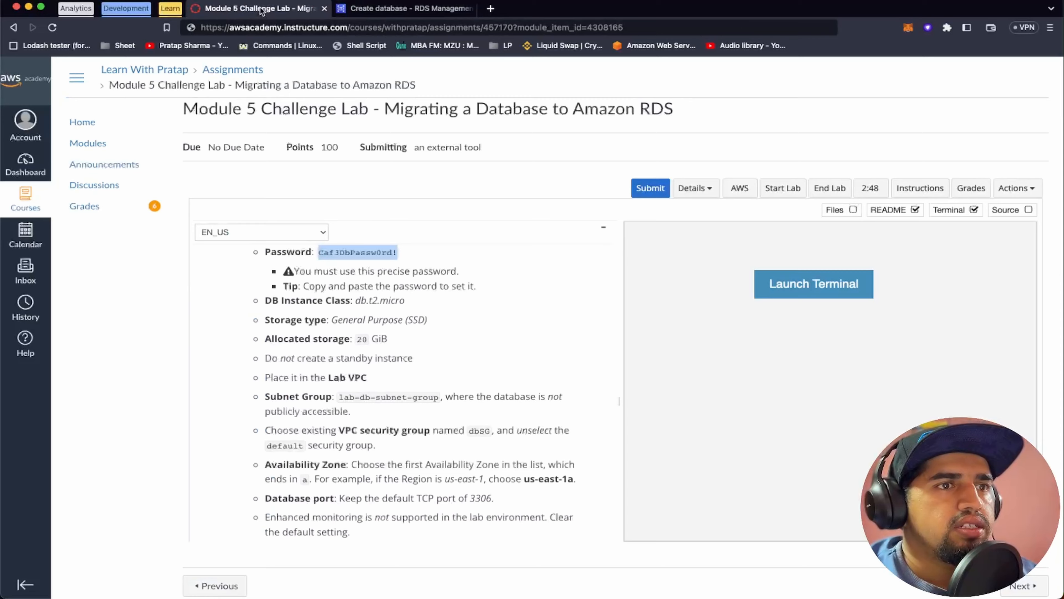
click(444, 11)
click(115, 277)
key(BackSpace)
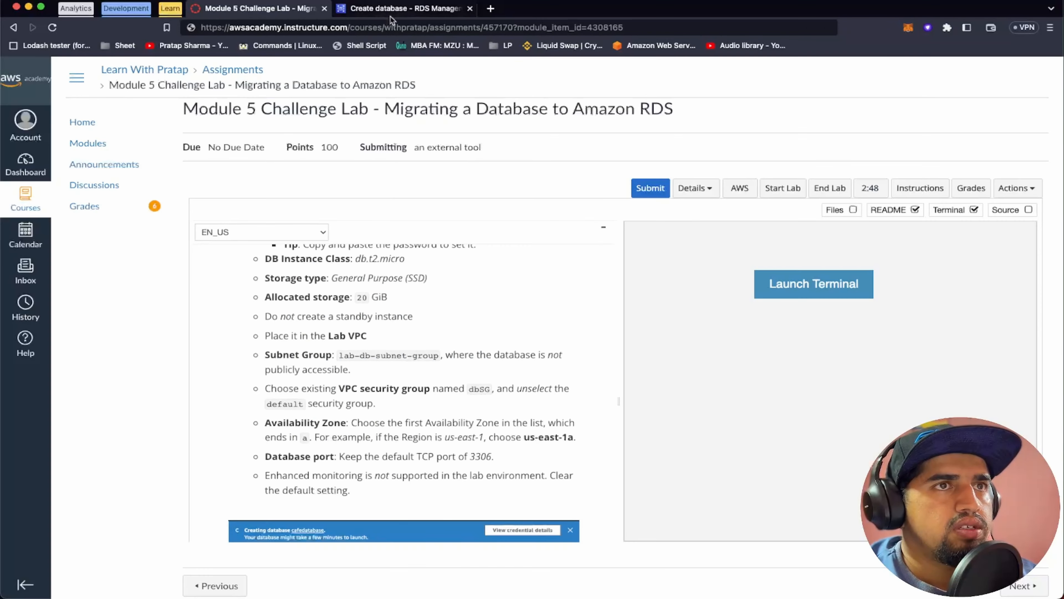
click(390, 12)
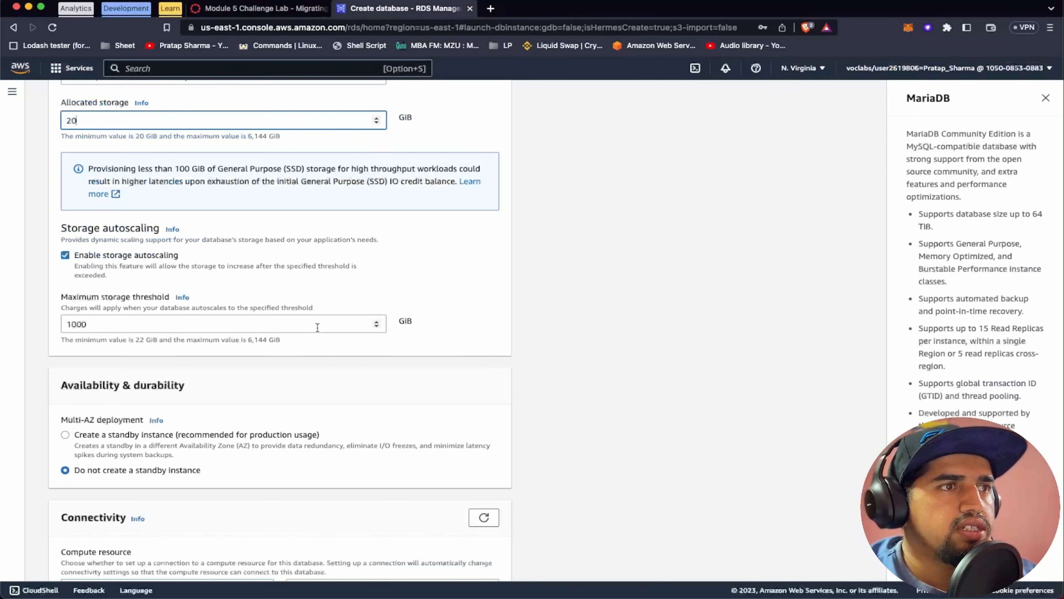
Check the required network in the lab instructions and place the database in the Lab VPC
key(ctrl+shift+Tab)
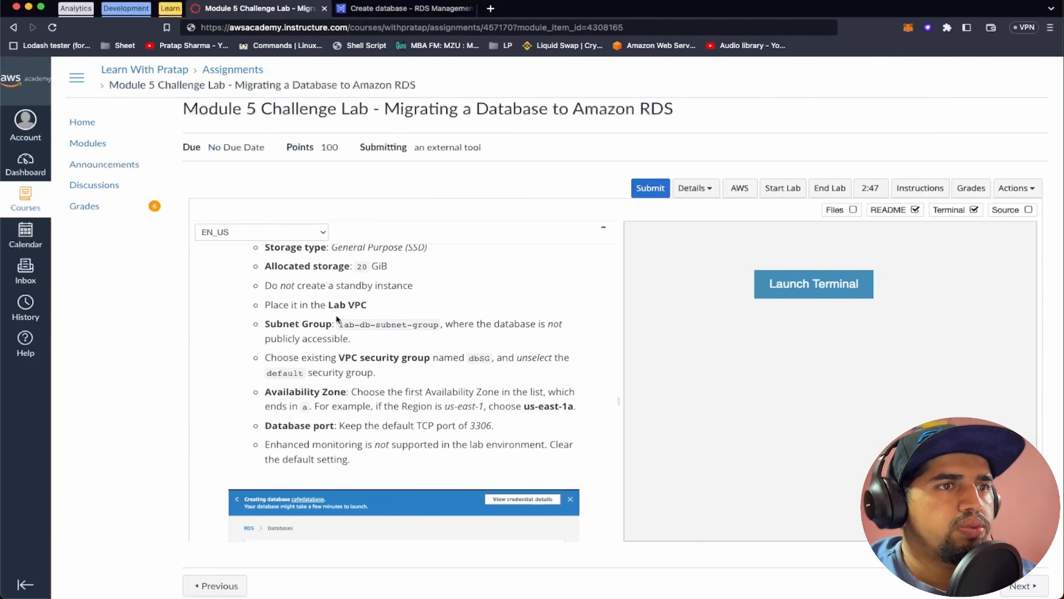
click(426, 10)
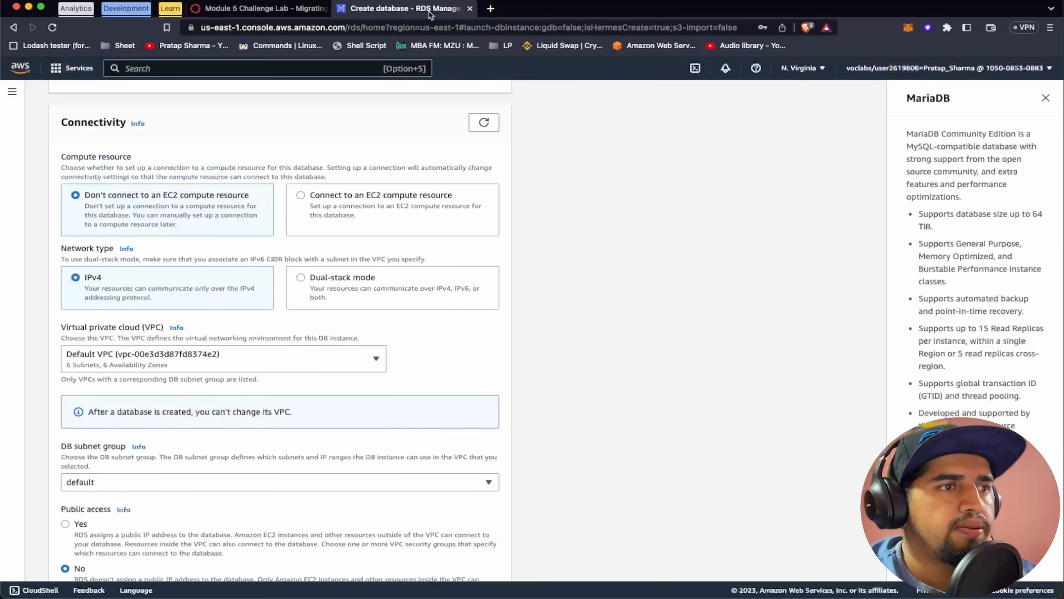
scroll(285, 331, down, 2)
click(307, 298)
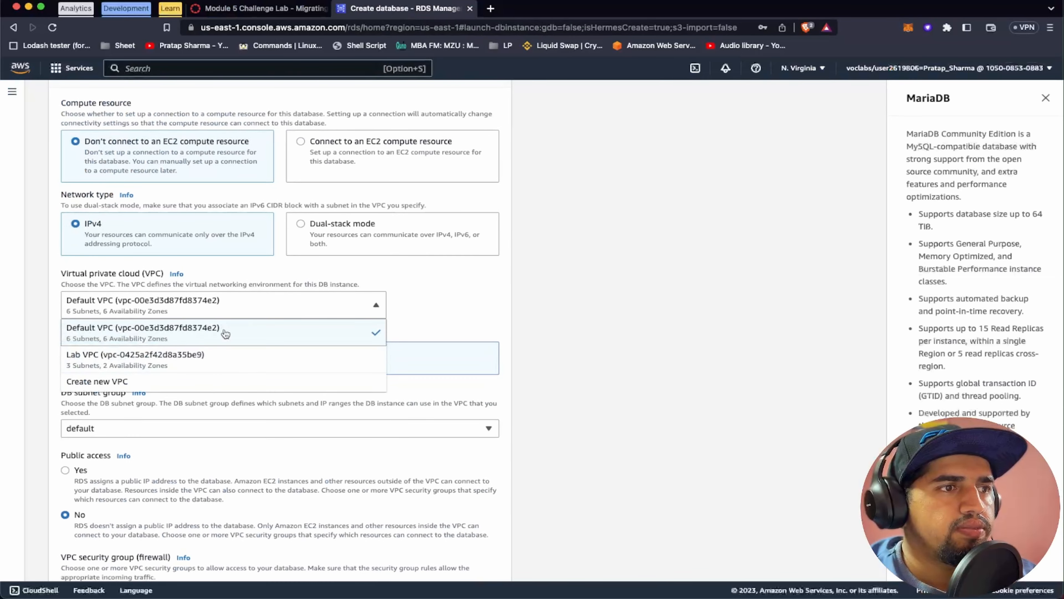
click(146, 362)
scroll(144, 363, down, 2)
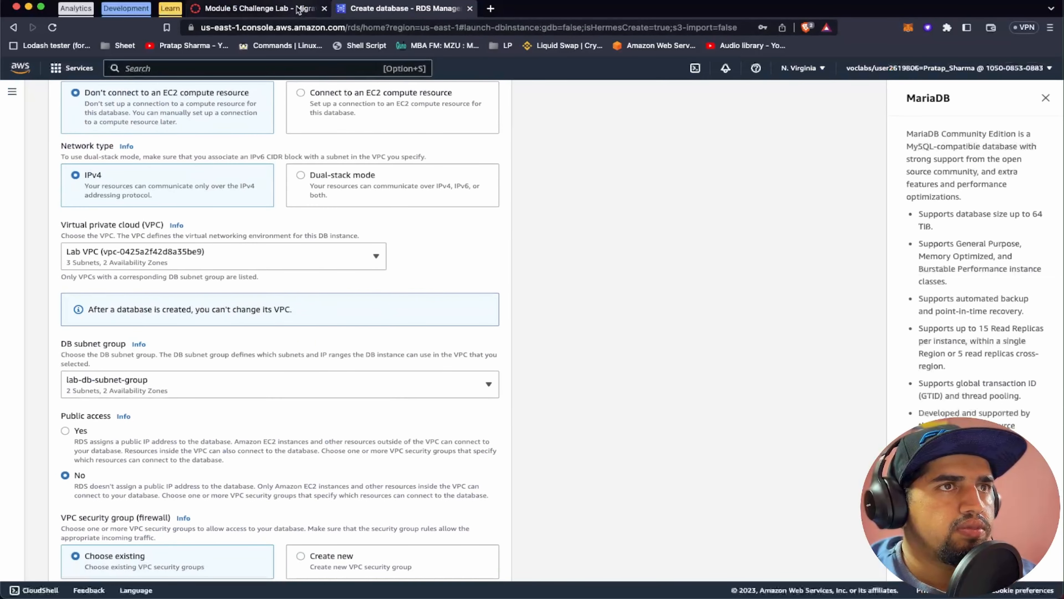
Compare the database's subnet group and public access settings with the lab instructions
click(260, 8)
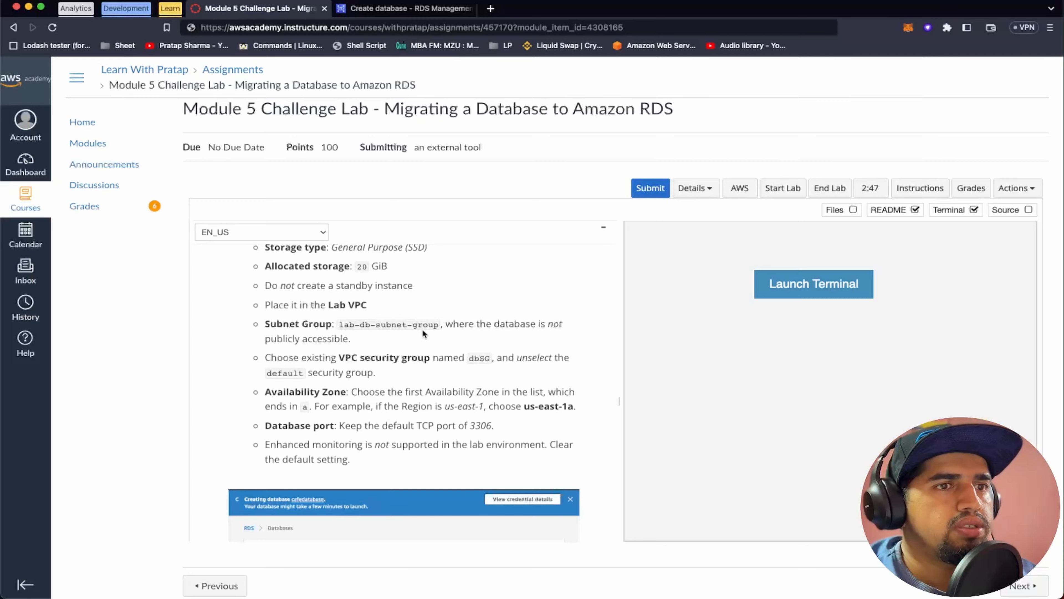
click(382, 9)
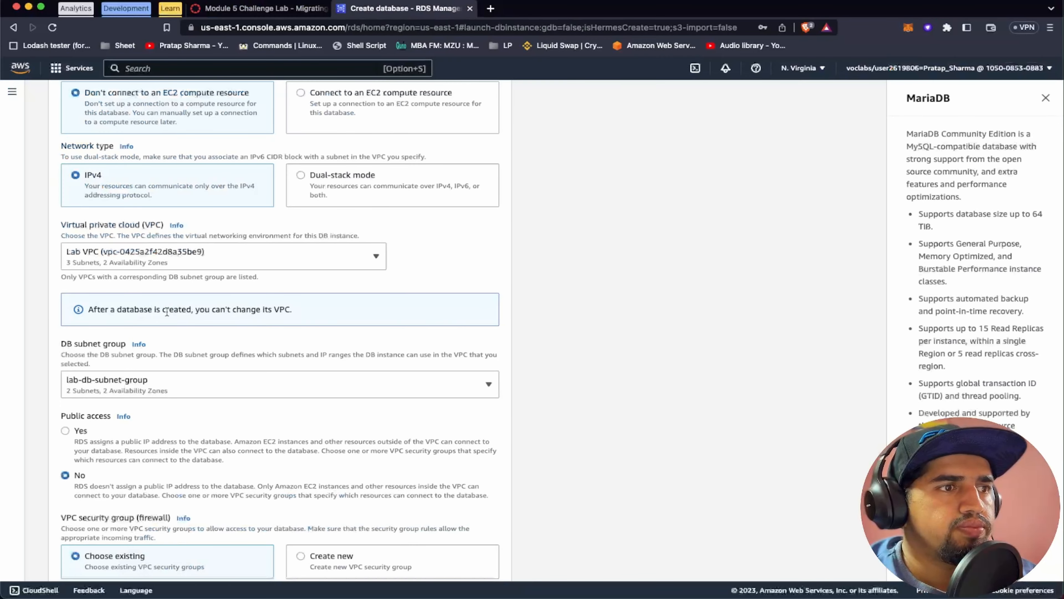
scroll(327, 321, down, 3)
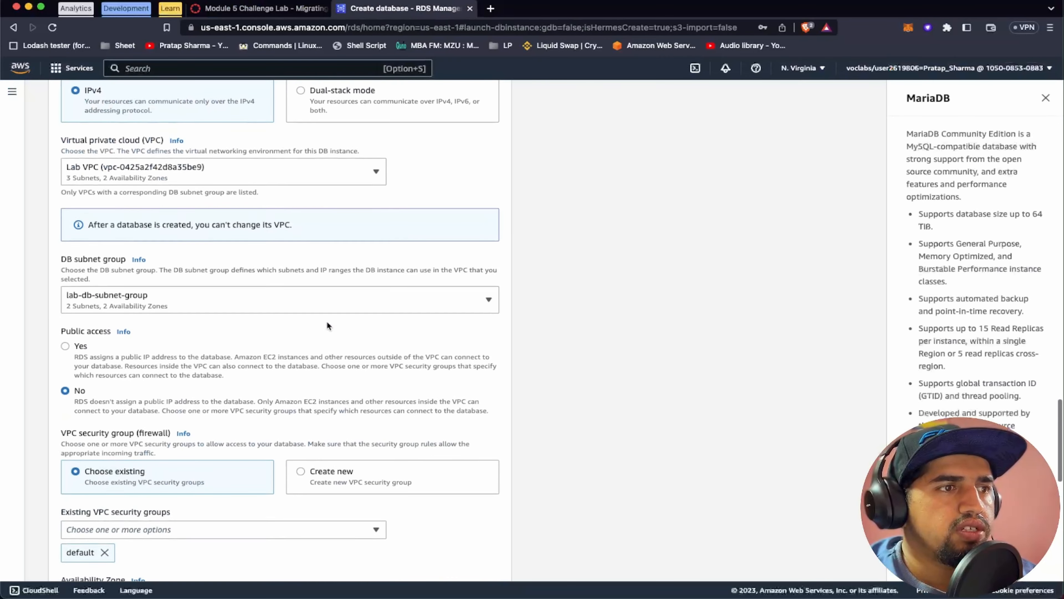
click(288, 8)
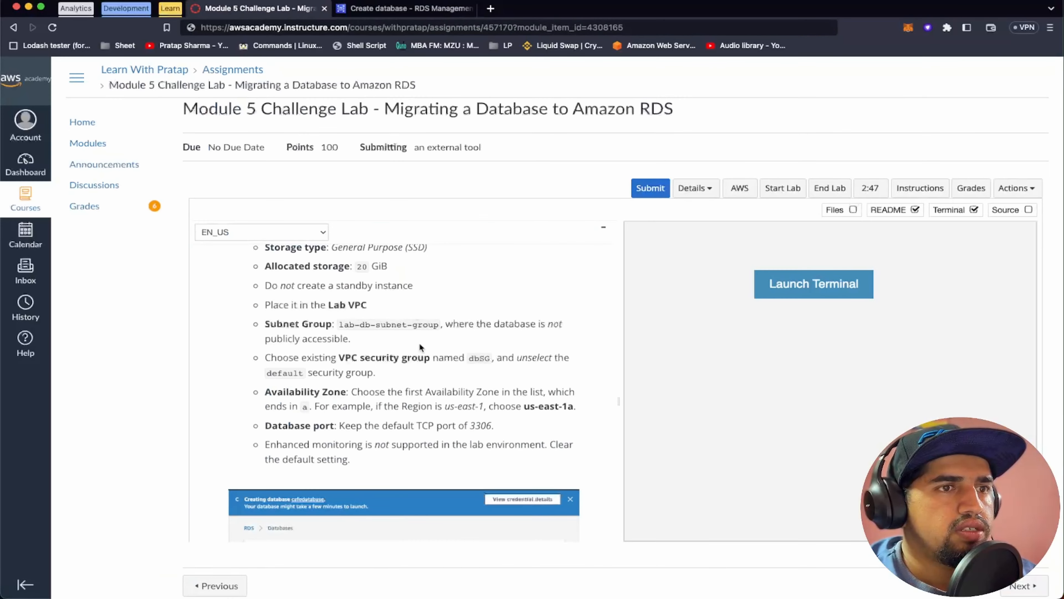
scroll(419, 344, down, 2)
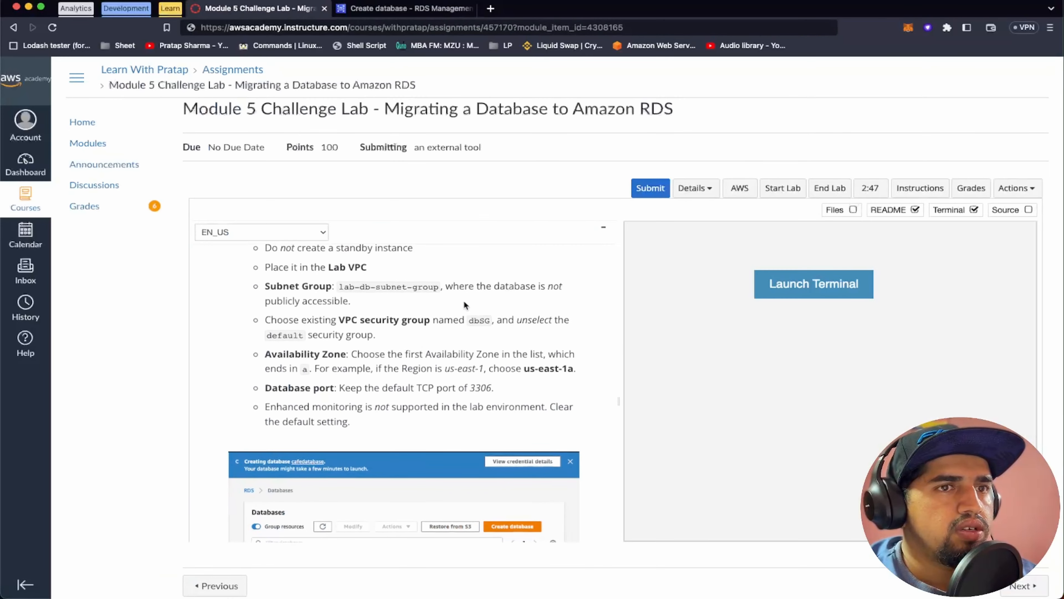
click(431, 10)
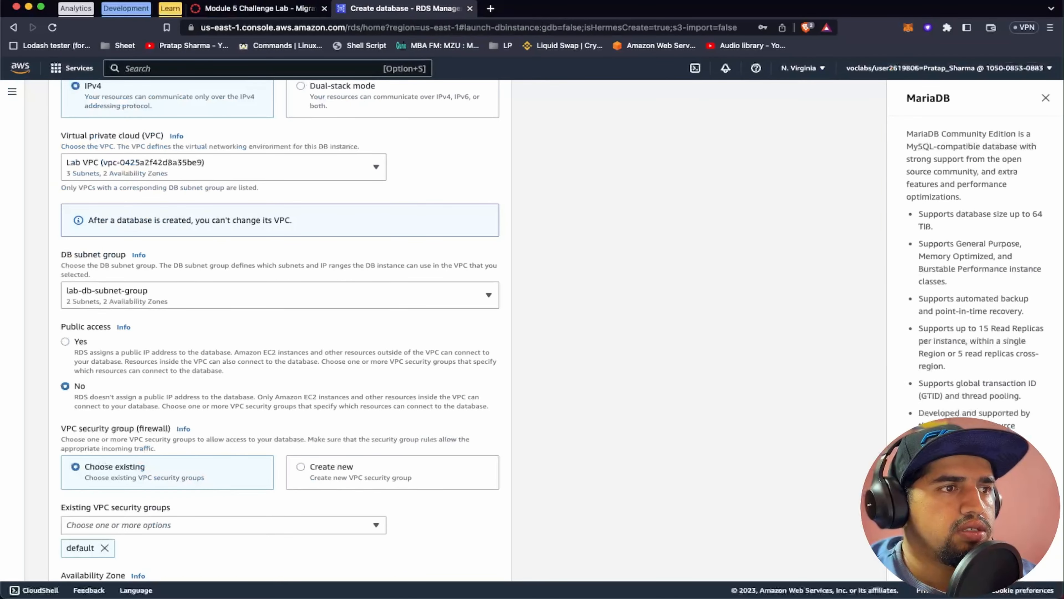
Check the required security group in the lab instructions and replace the default VPC security group with dbSG
click(259, 10)
scroll(364, 261, down, 1)
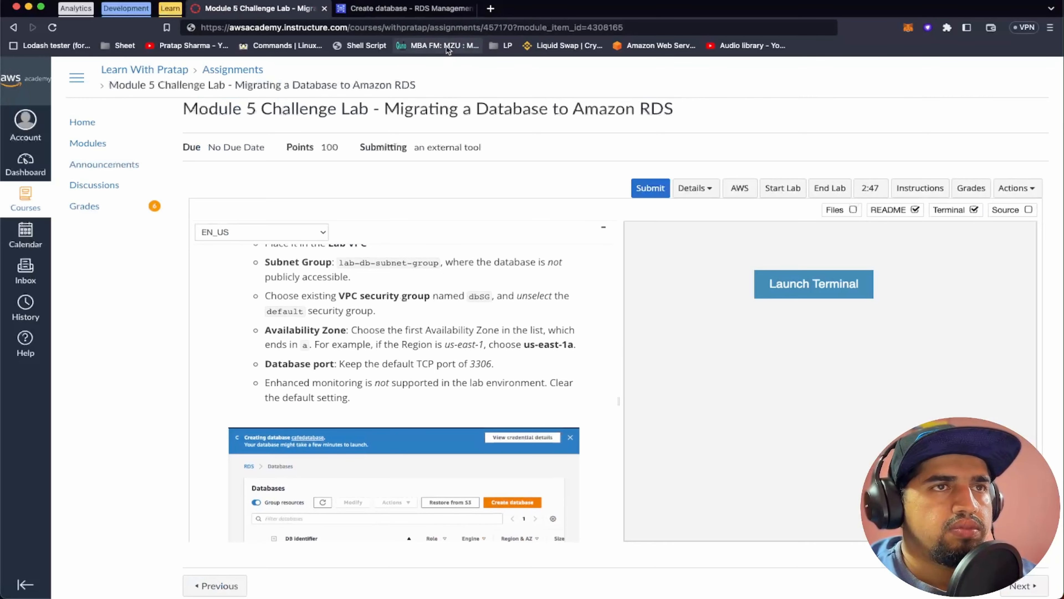
click(420, 9)
scroll(367, 346, down, 5)
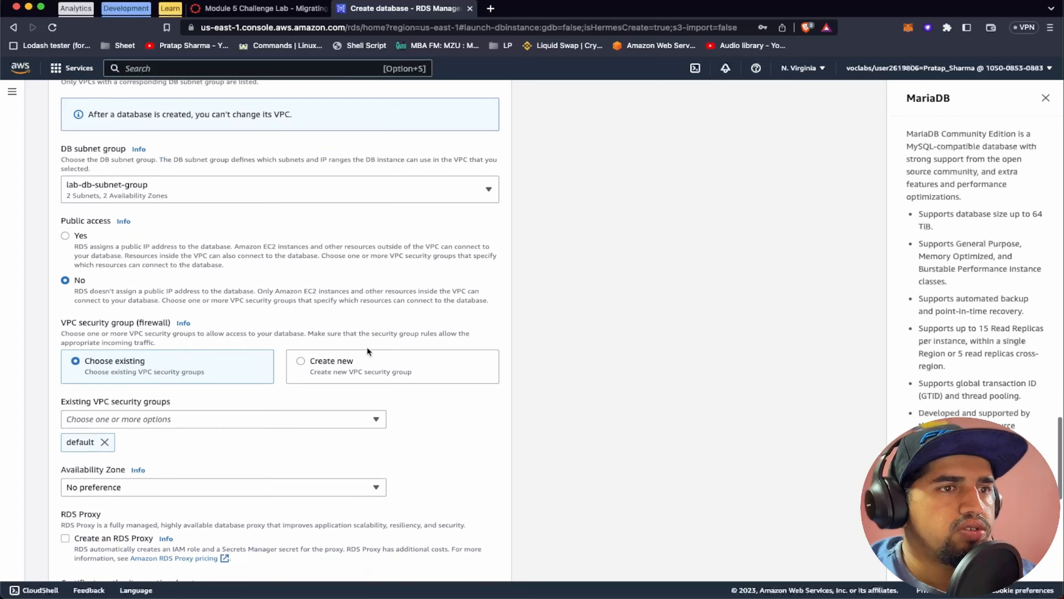
click(105, 419)
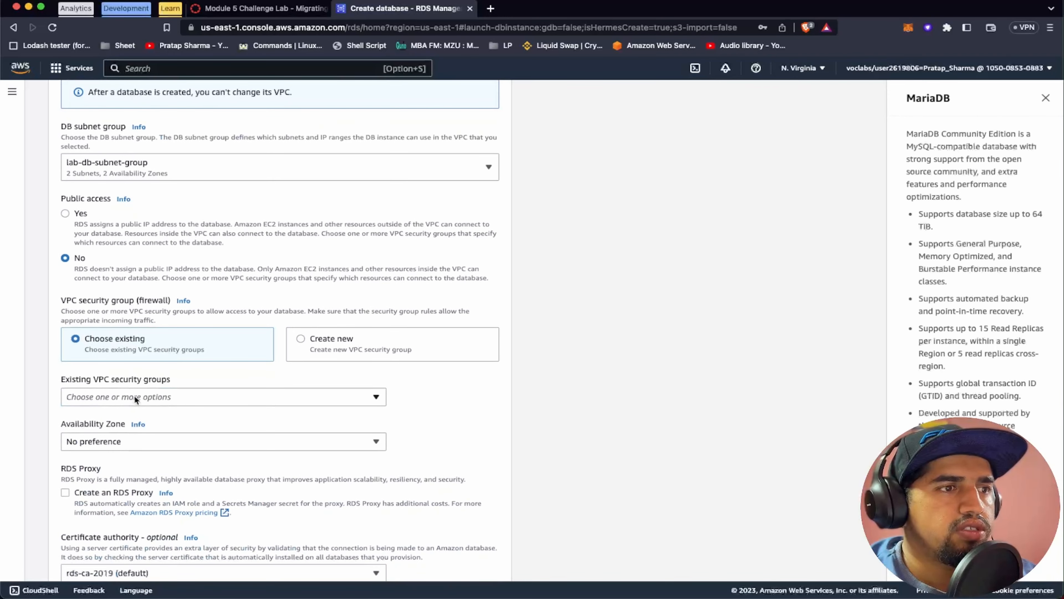
click(134, 395)
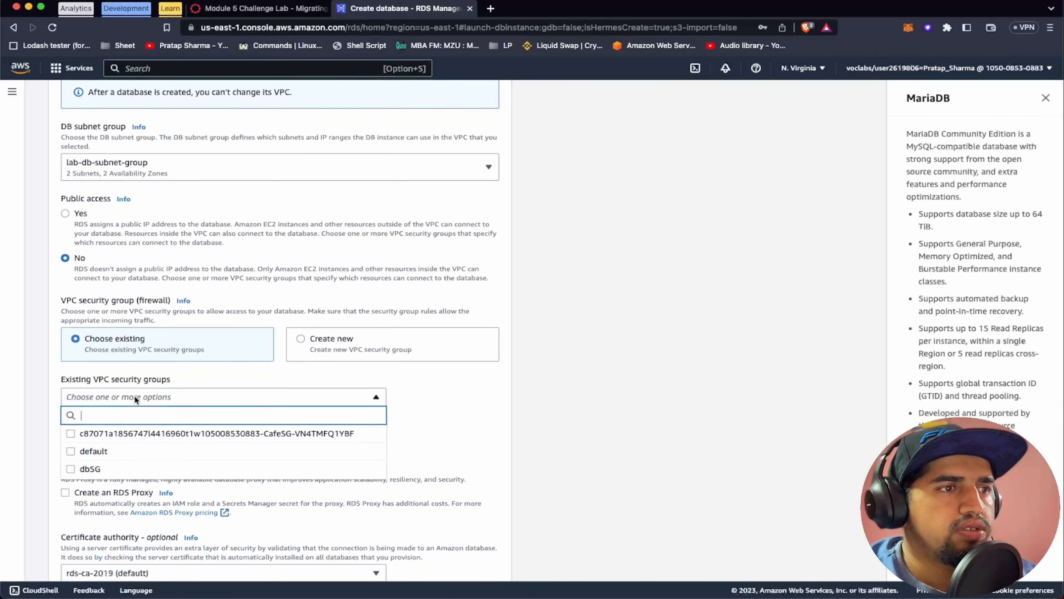
click(132, 436)
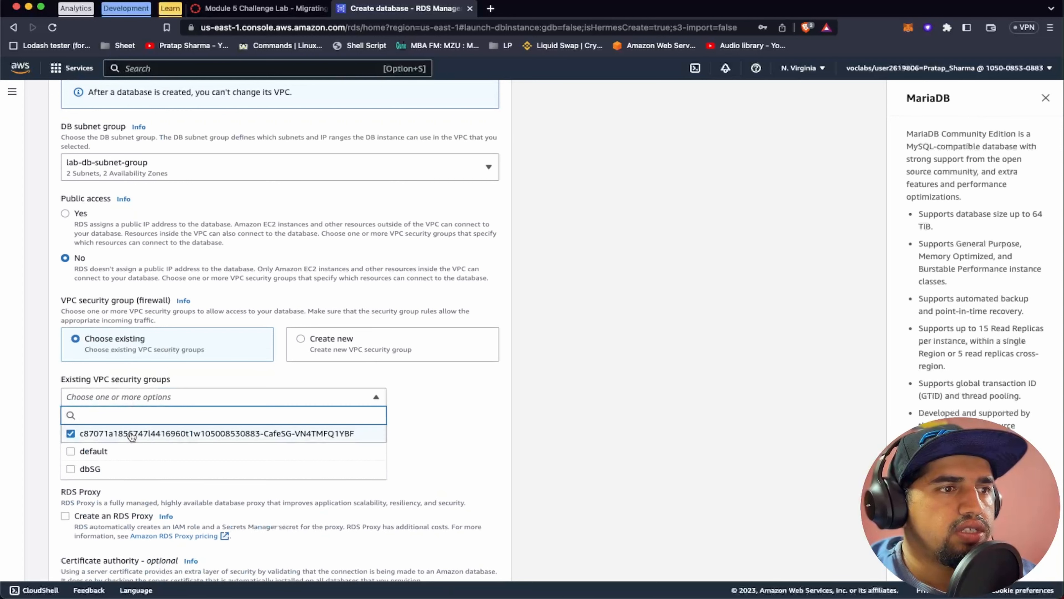
click(70, 470)
click(73, 438)
click(480, 412)
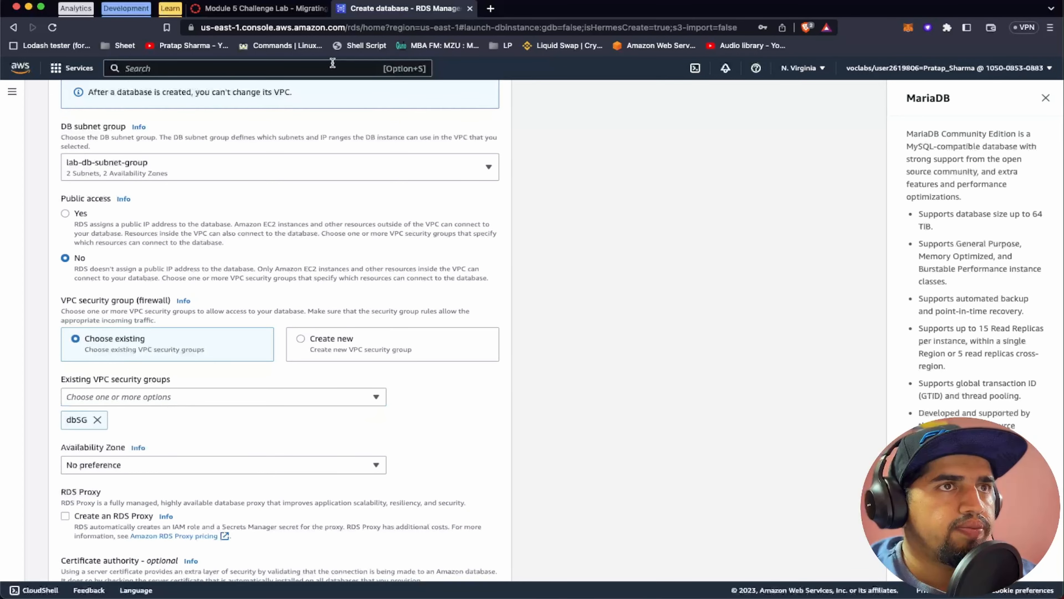
Check the required Availability Zone in the lab instructions and set the database's Availability Zone to us-east-1a
click(292, 14)
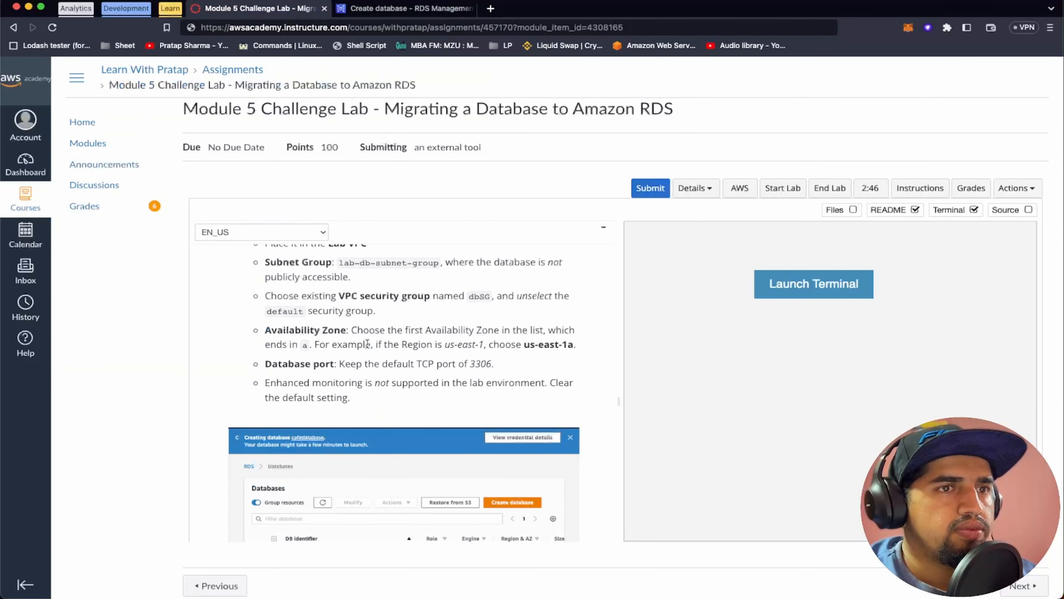
scroll(355, 305, down, 1)
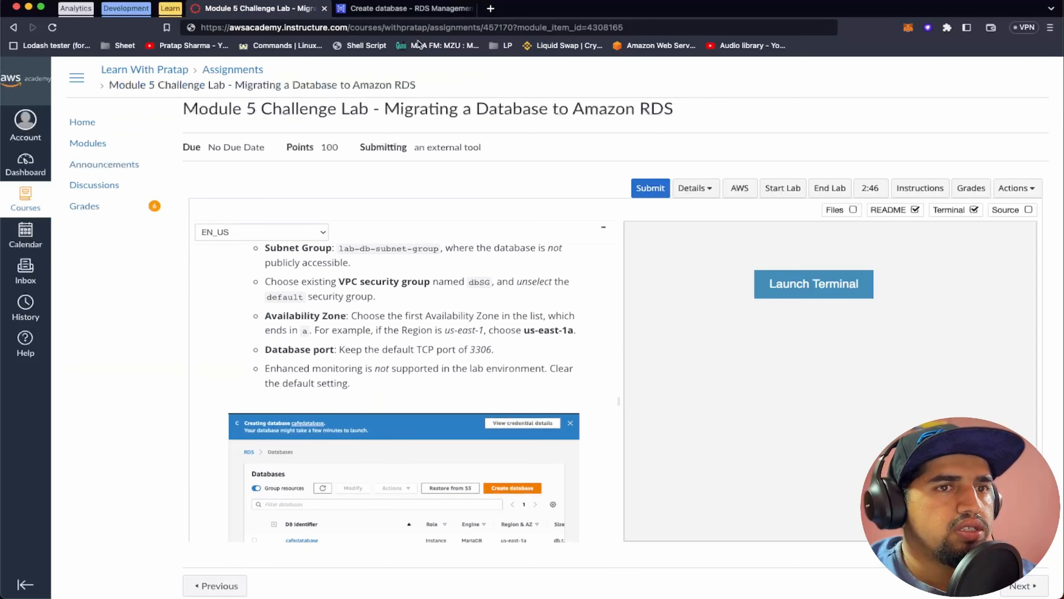
click(402, 8)
scroll(266, 318, down, 3)
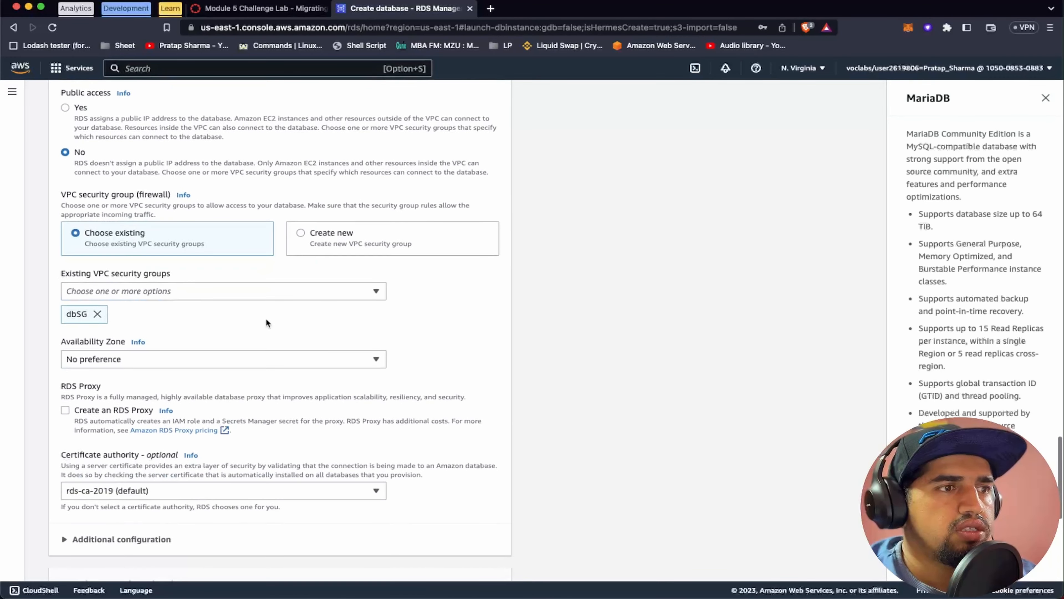
click(146, 361)
click(119, 392)
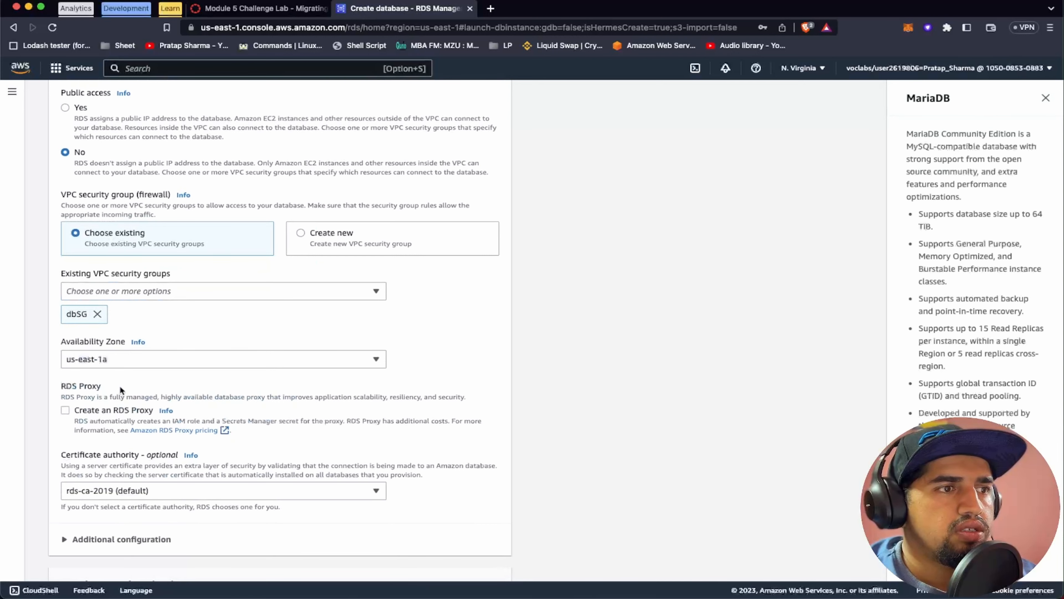
Check the required database port in the lab instructions and expand the additional connectivity configuration to compare the port setting
scroll(278, 353, down, 1)
scroll(278, 353, down, 2)
click(259, 10)
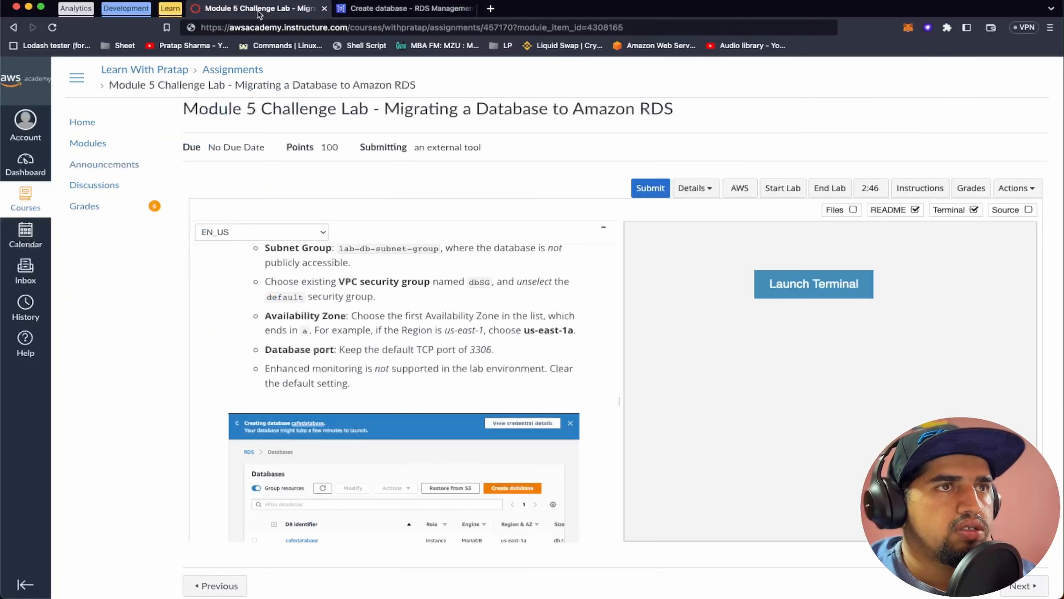
scroll(386, 401, down, 1)
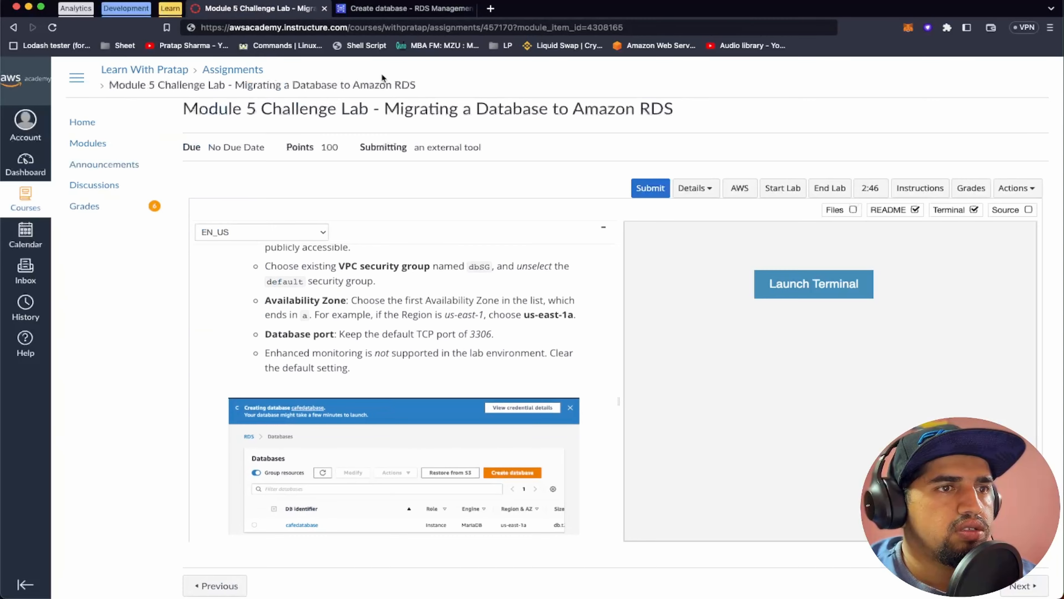
click(405, 8)
scroll(279, 274, down, 7)
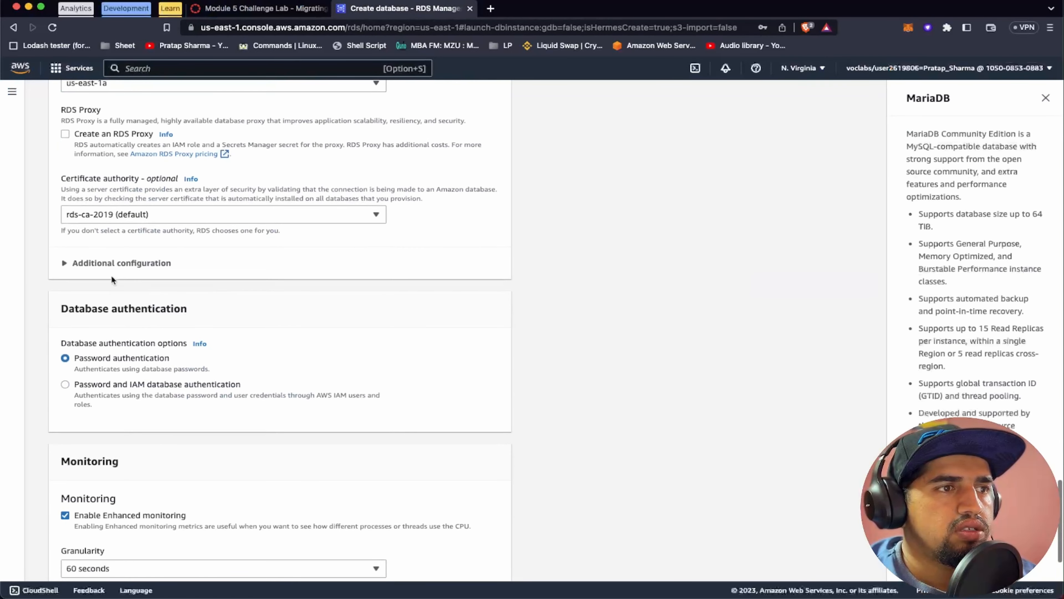
click(72, 263)
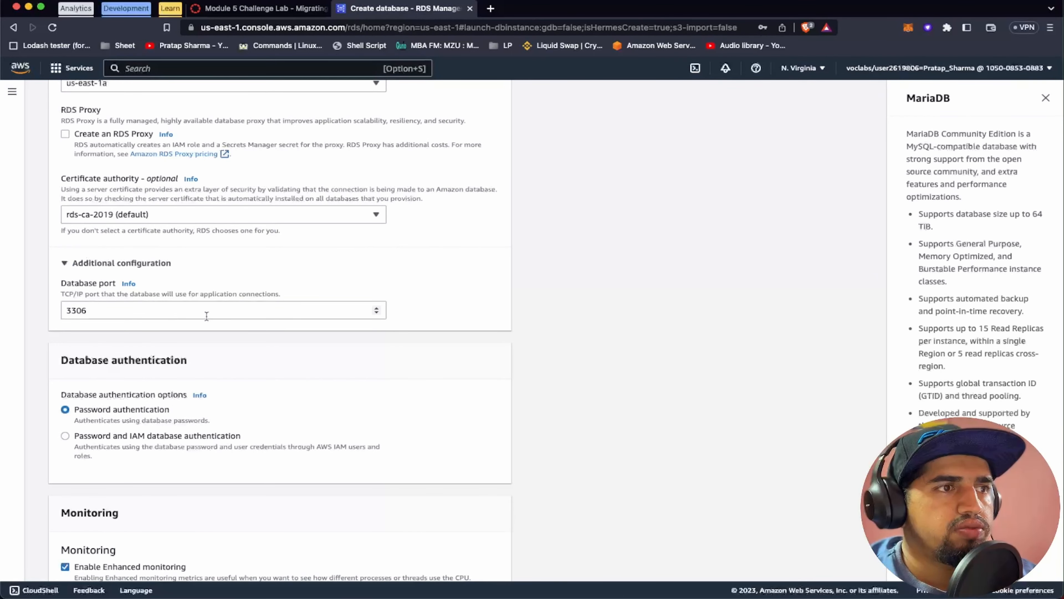
Disable Enhanced monitoring and create the database
scroll(206, 315, down, 7)
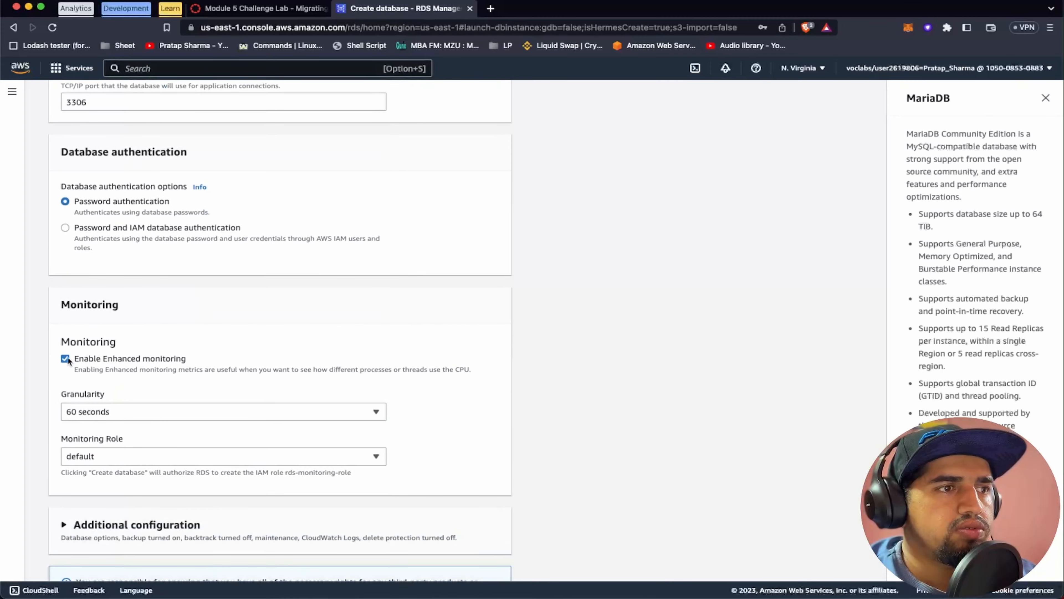
click(66, 358)
scroll(292, 338, up, 5)
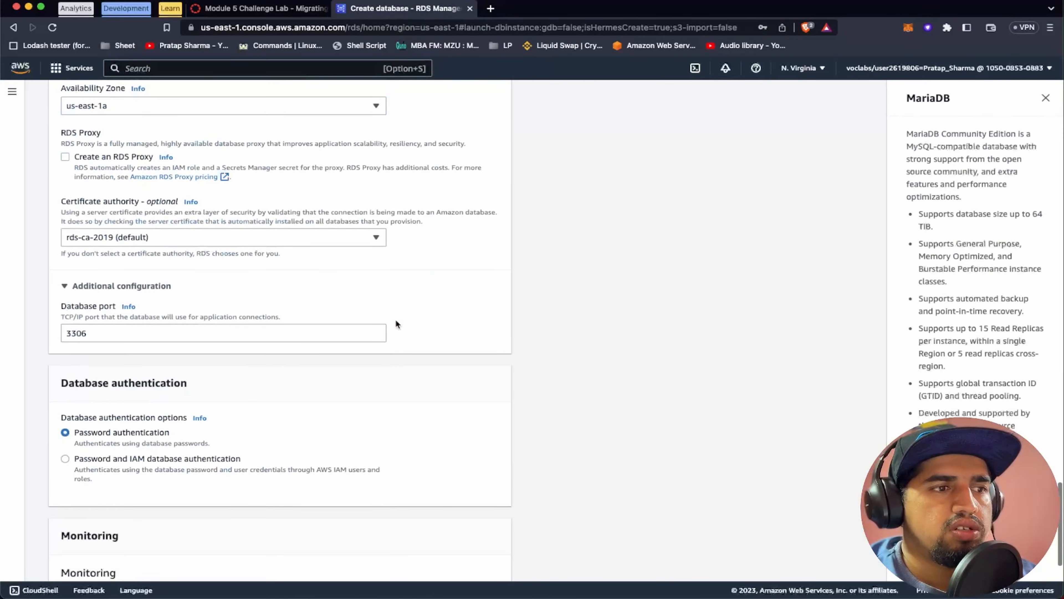
scroll(396, 319, down, 5)
click(479, 560)
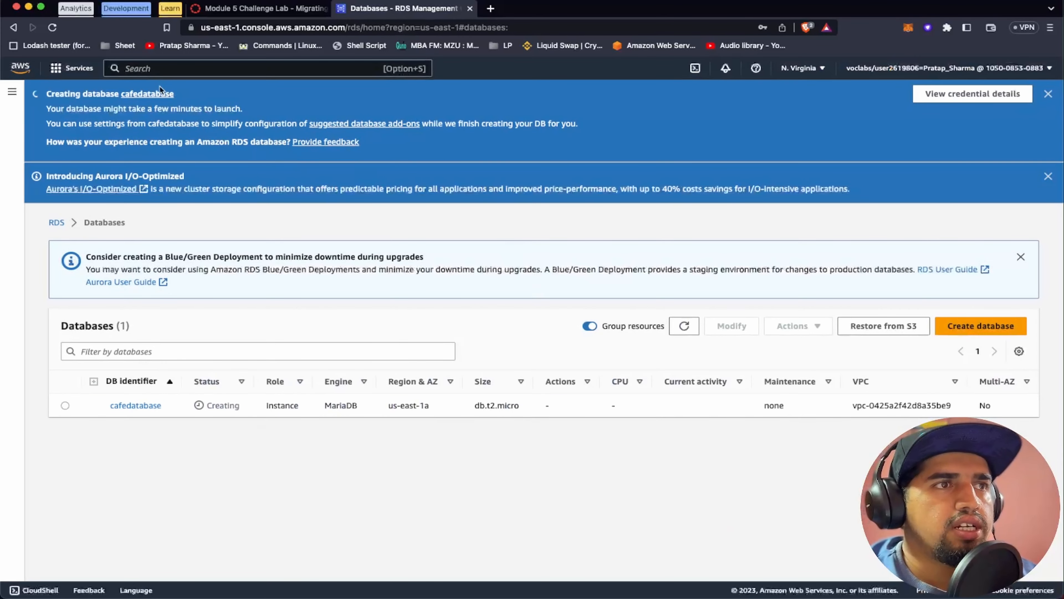
Read the Task 2 lab instructions on analyzing the existing café application deployment
click(251, 9)
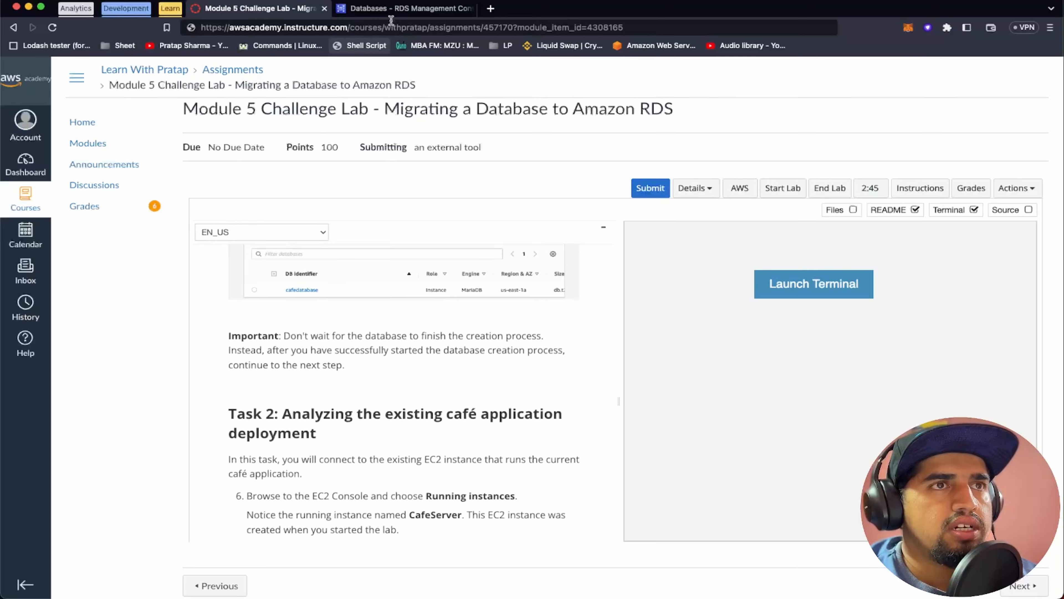
click(405, 8)
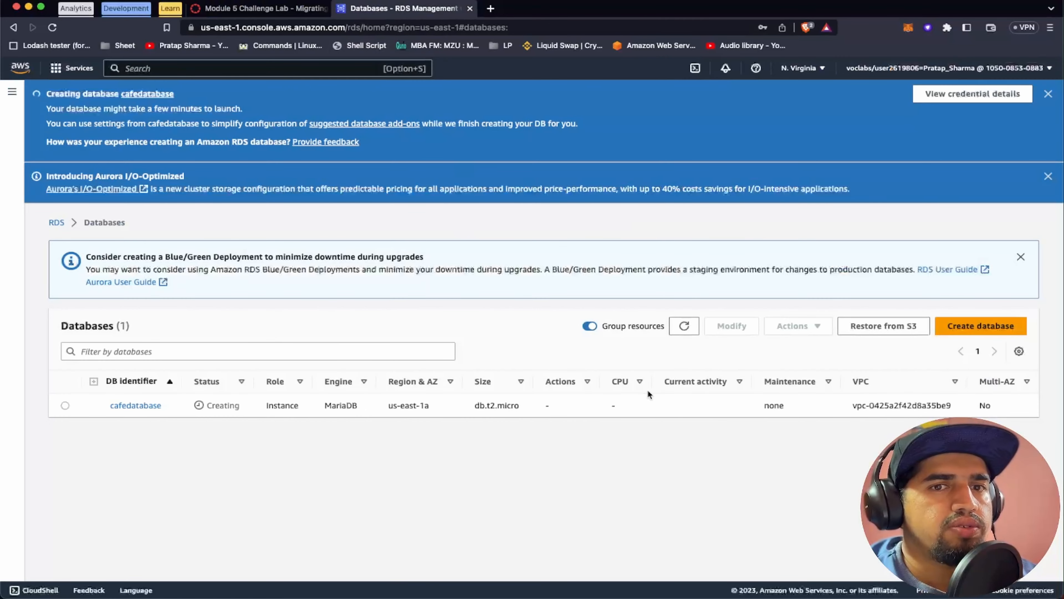
click(254, 8)
scroll(372, 442, down, 3)
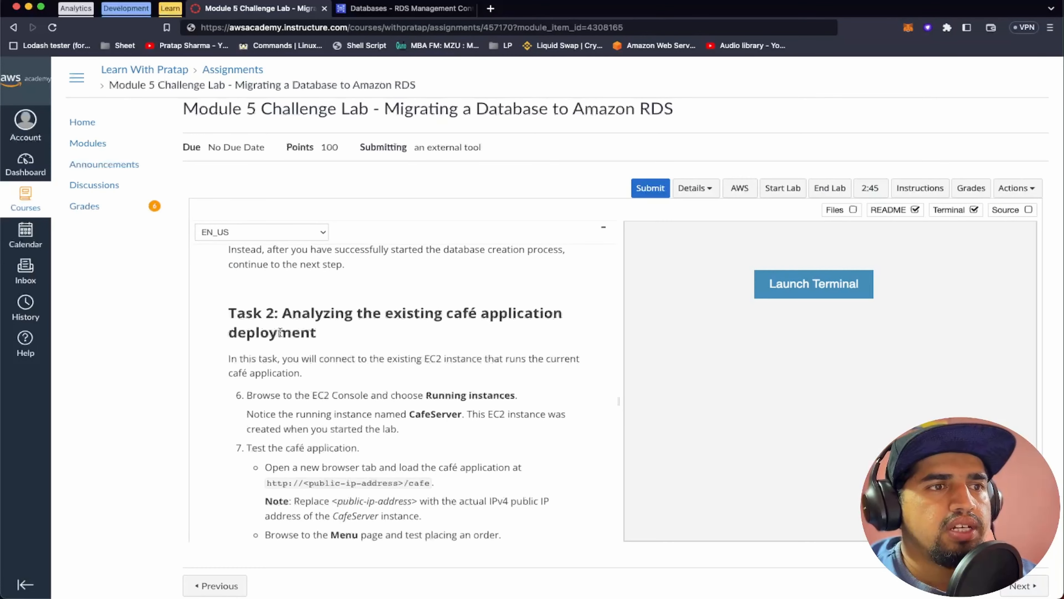
scroll(379, 383, down, 2)
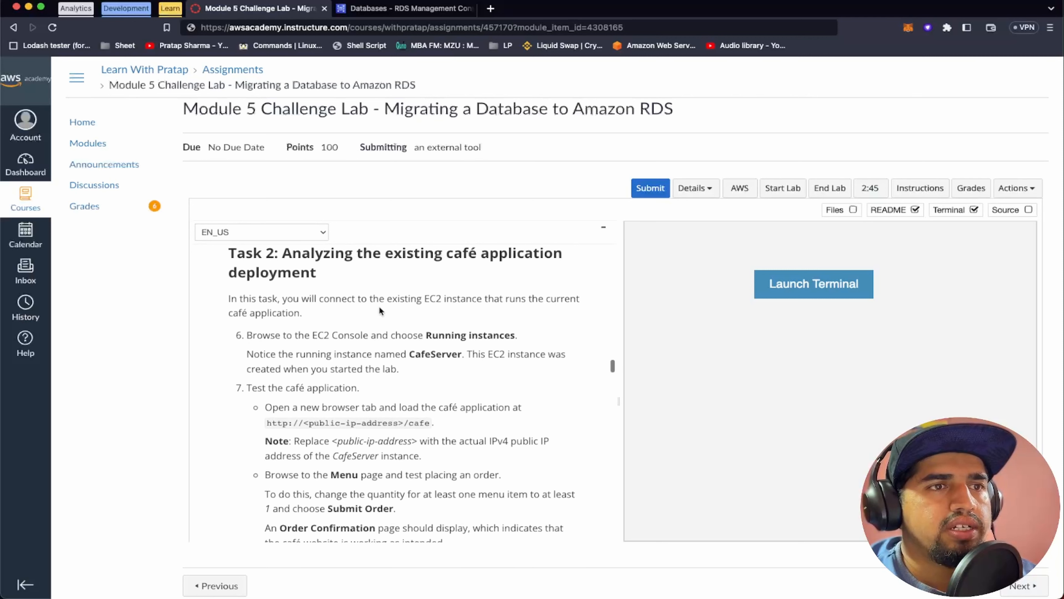
scroll(482, 301, down, 1)
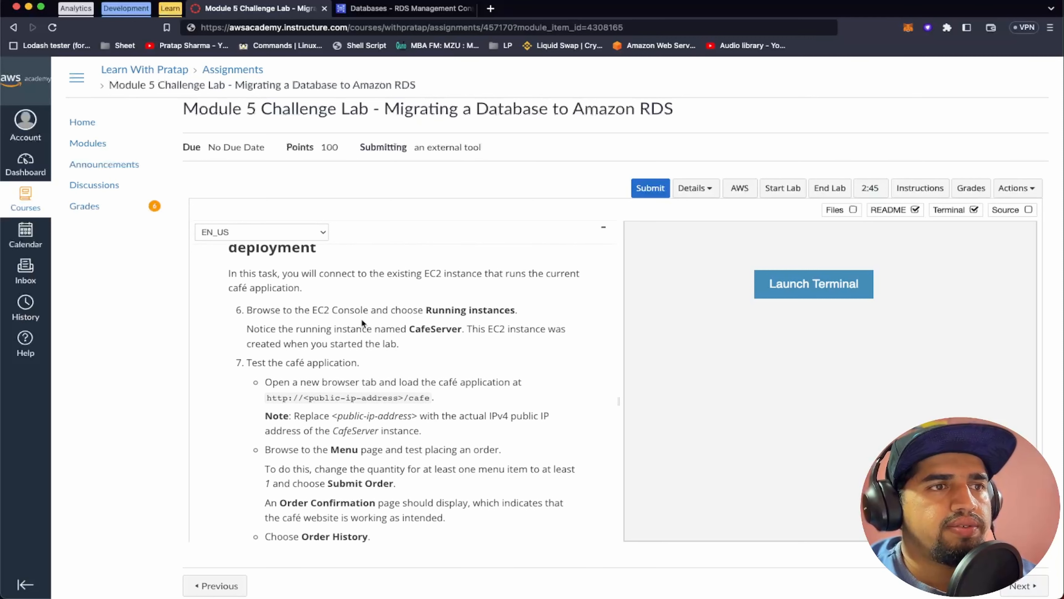
scroll(318, 319, down, 1)
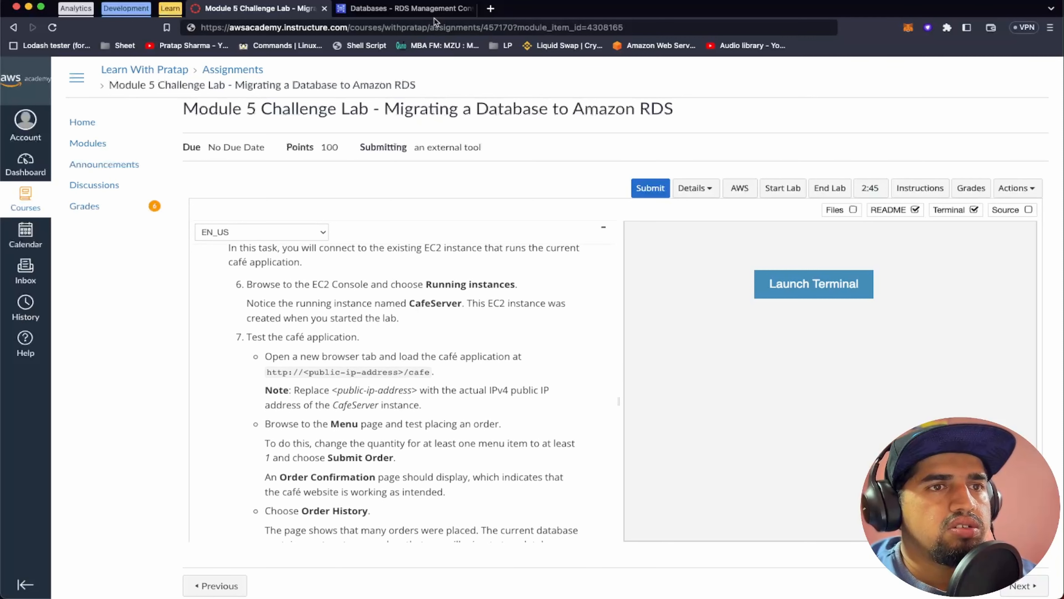
Search the AWS services for ec2 and open the EC2 console in a new browser tab
click(435, 10)
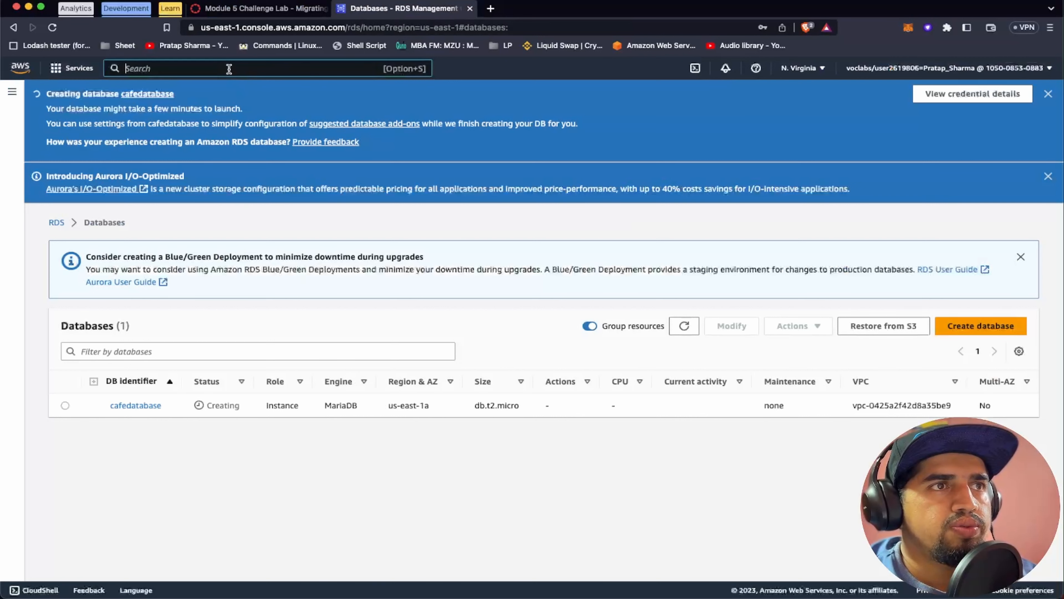
text(ec2)
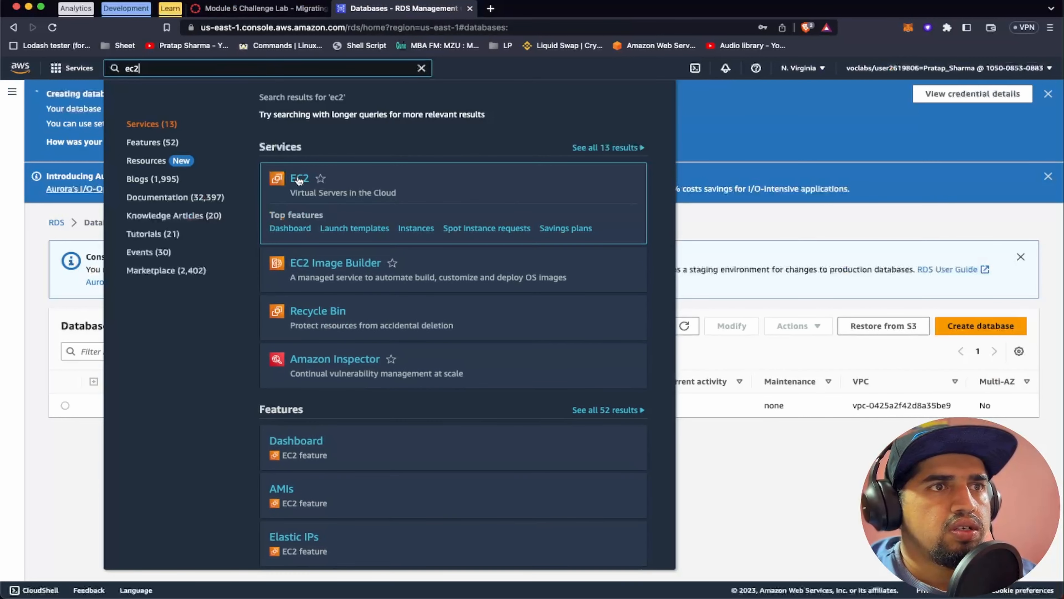
super+click(299, 180)
click(523, 14)
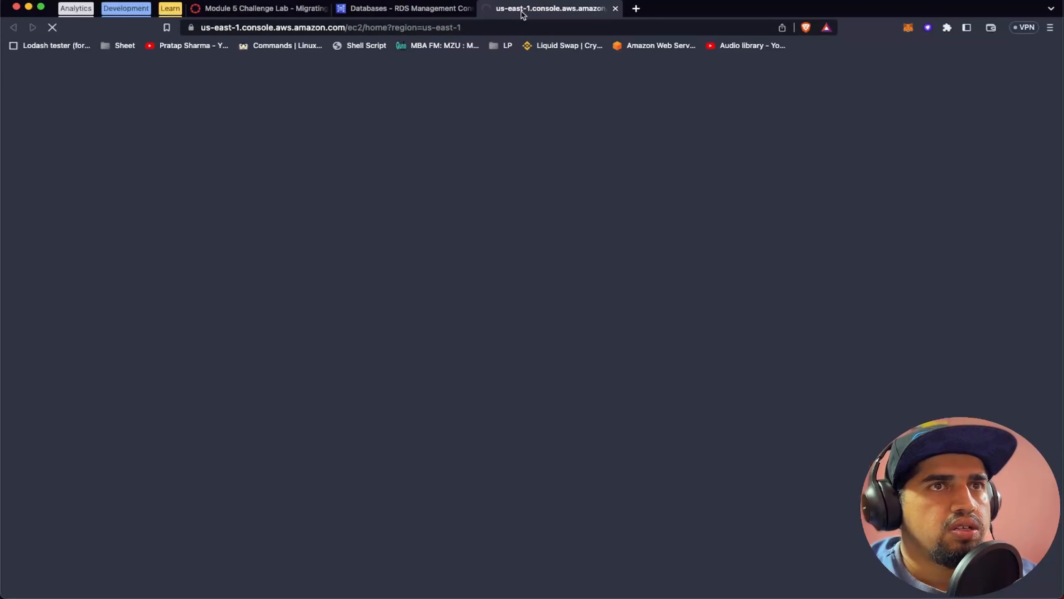
Check the EC2 step in the lab instructions and open the details of the running CafeServer instance
click(268, 8)
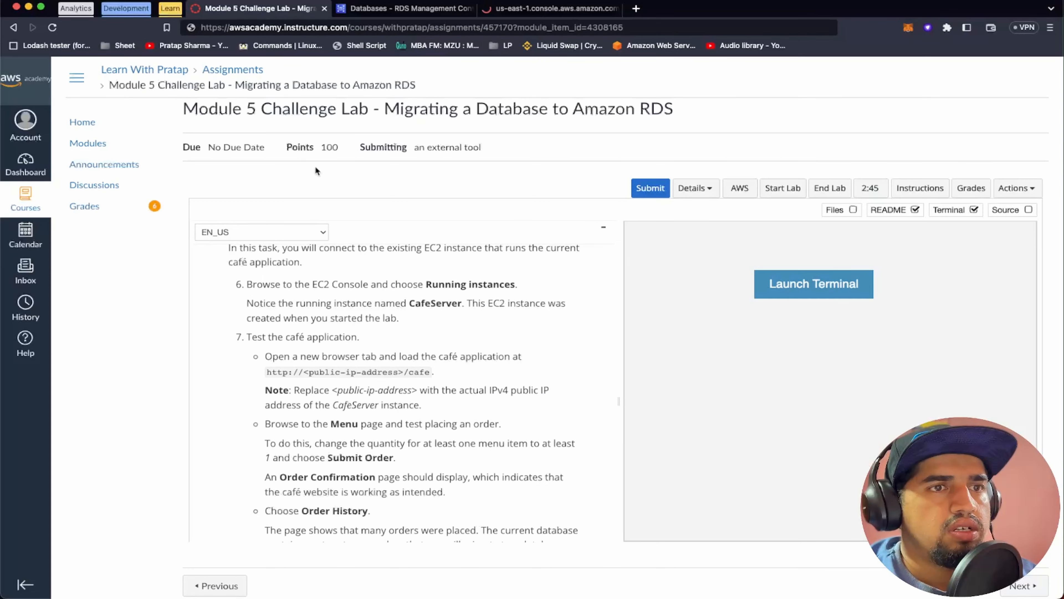
scroll(390, 388, down, 1)
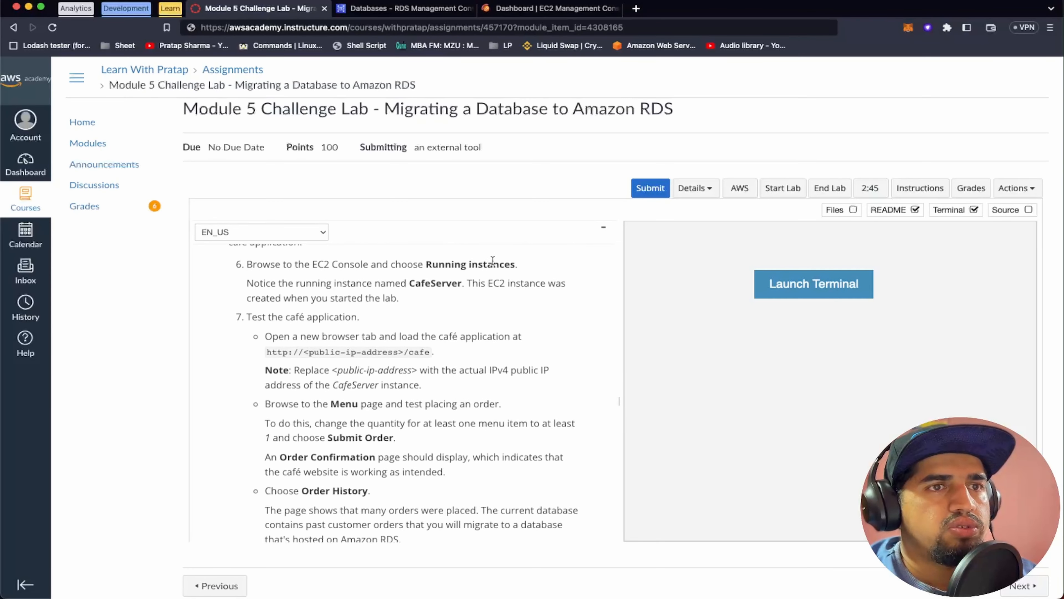
click(544, 8)
click(228, 166)
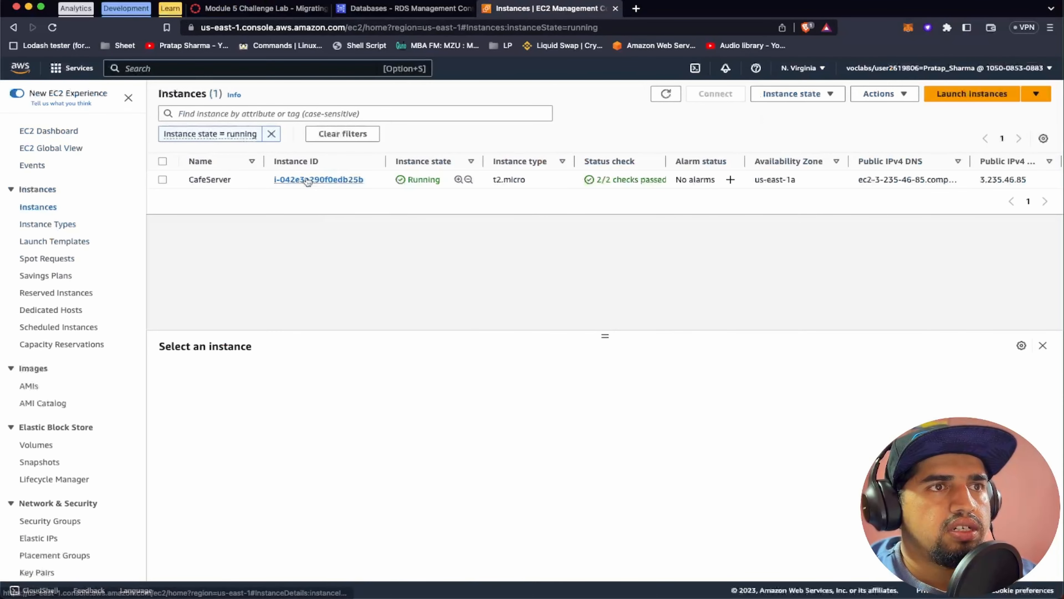
click(308, 180)
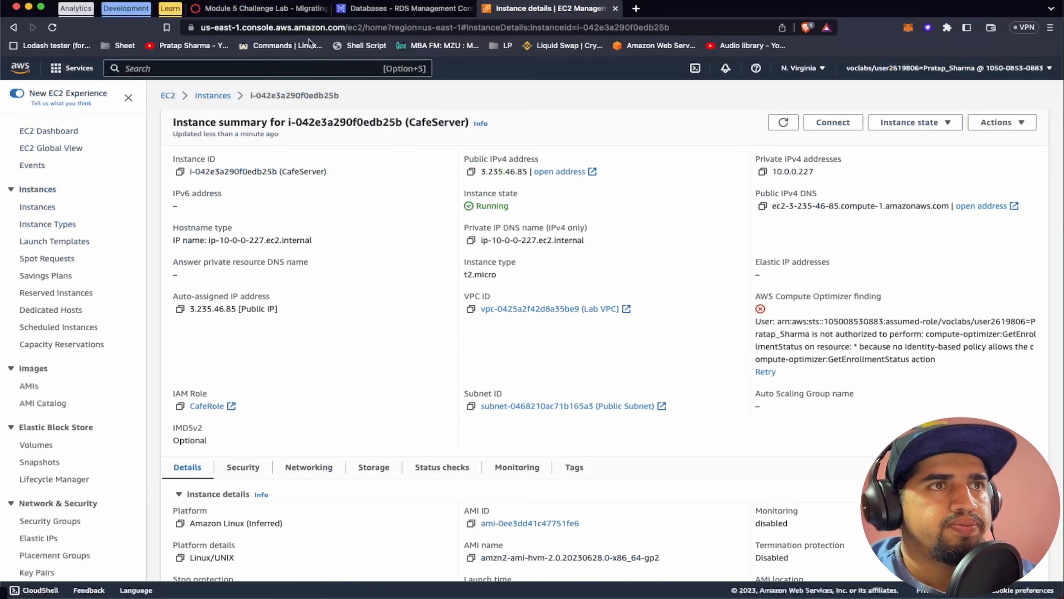
Check the café application's URL format in the lab instructions and copy CafeServer's public IPv4 address
click(279, 9)
scroll(404, 367, down, 1)
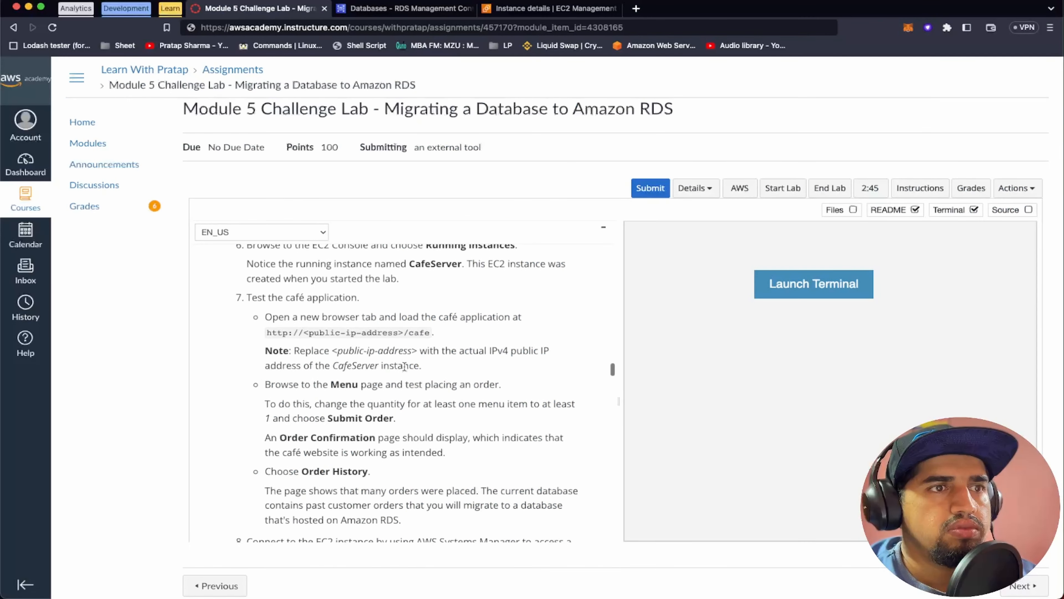
scroll(404, 366, up, 1)
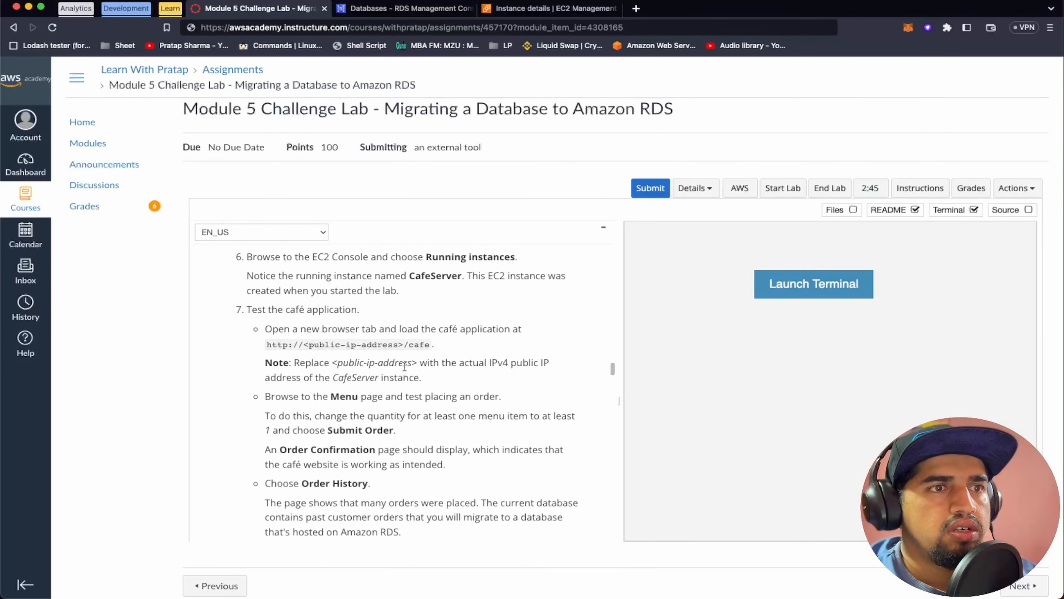
click(553, 8)
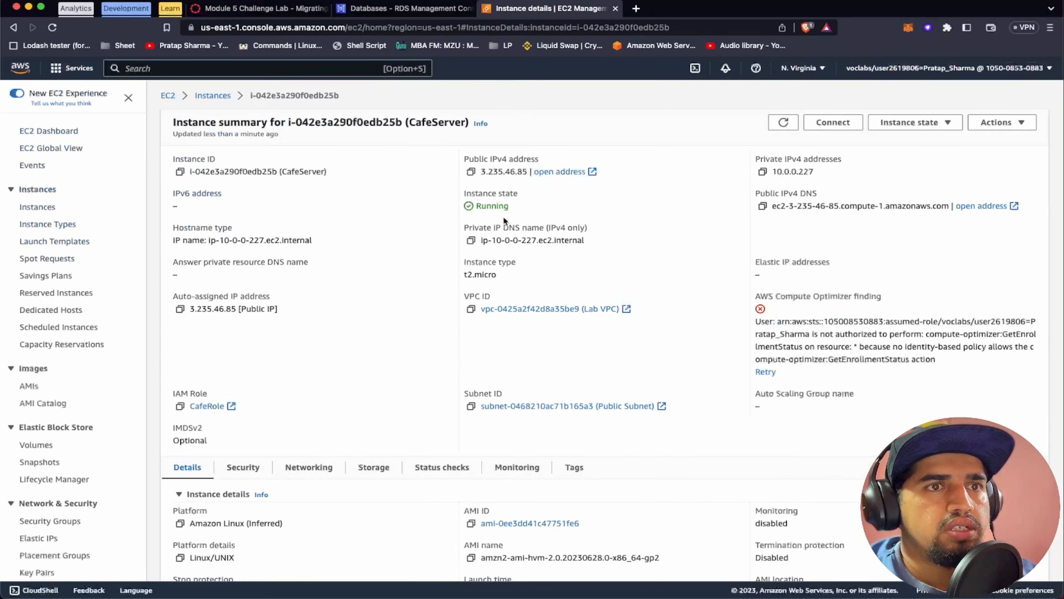
click(470, 171)
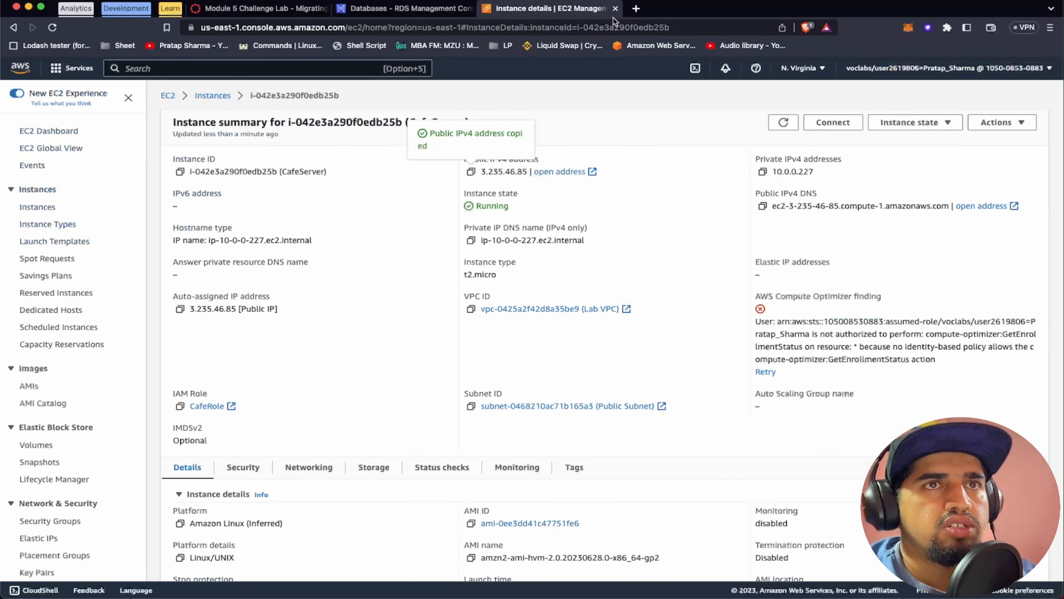
Load the café application in a new browser tab at the copied public IPv4 address followed by /cafe
click(636, 8)
key(super+v)
text(/caf)
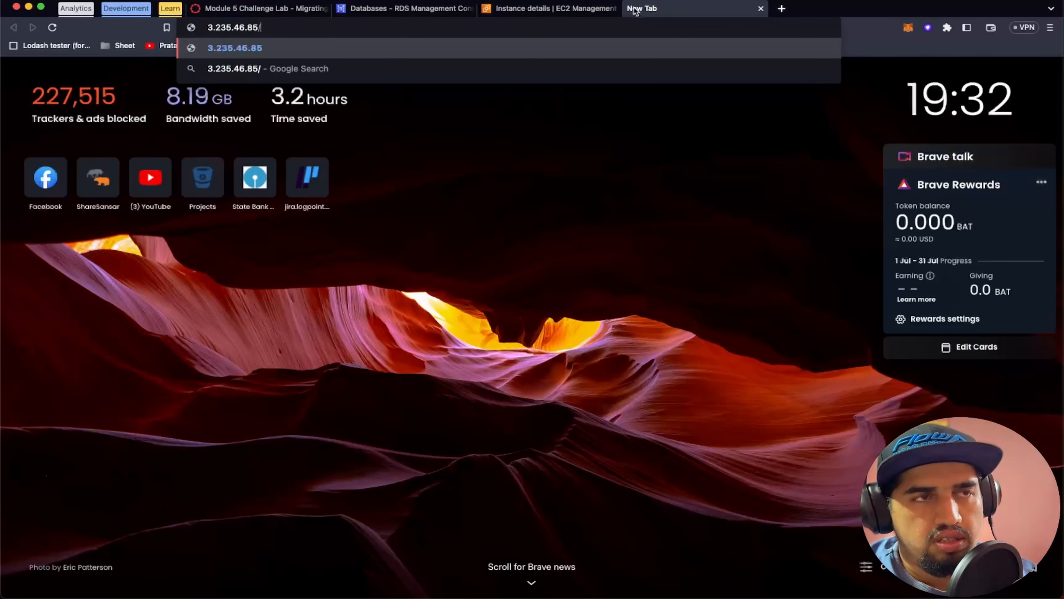
text(e)
key(Return)
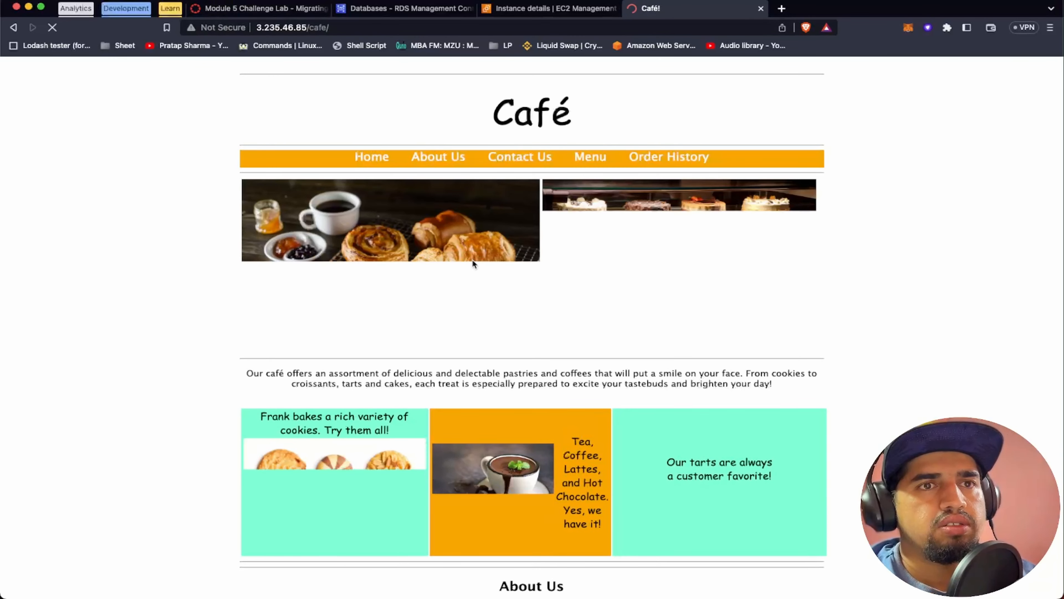
Open the café site's Menu page and look through the pastries and drinks
click(590, 157)
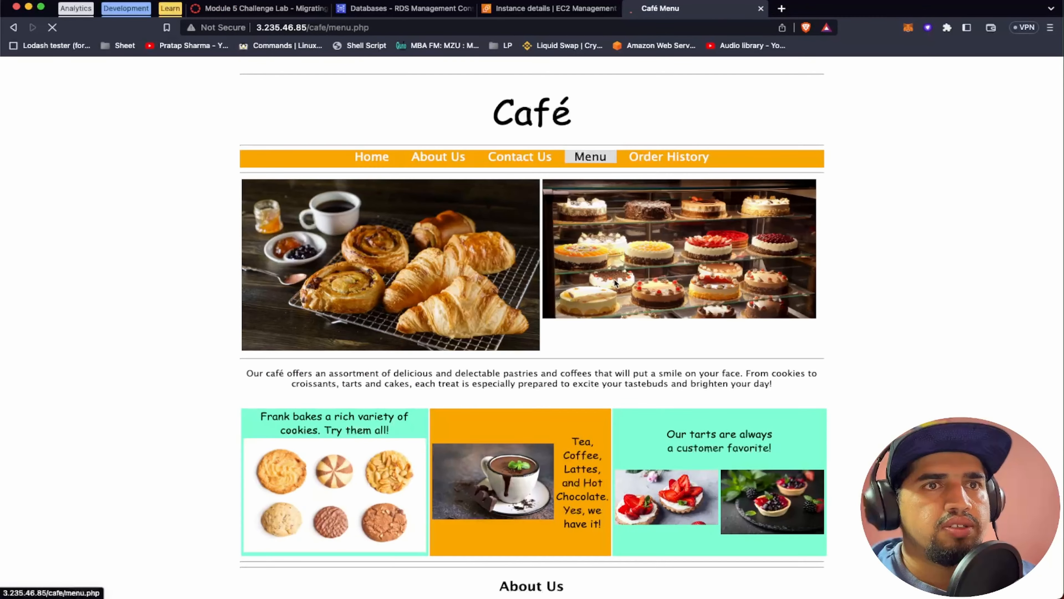
scroll(613, 279, down, 10)
scroll(613, 279, up, 10)
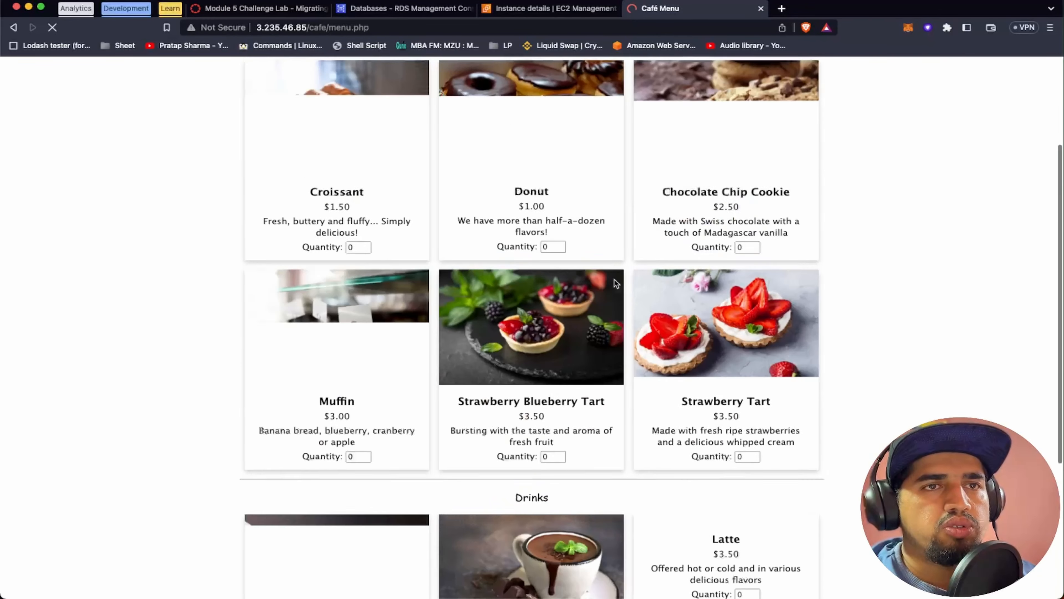
Review the past orders on the café site's Order History page and return to the lab instructions
click(588, 157)
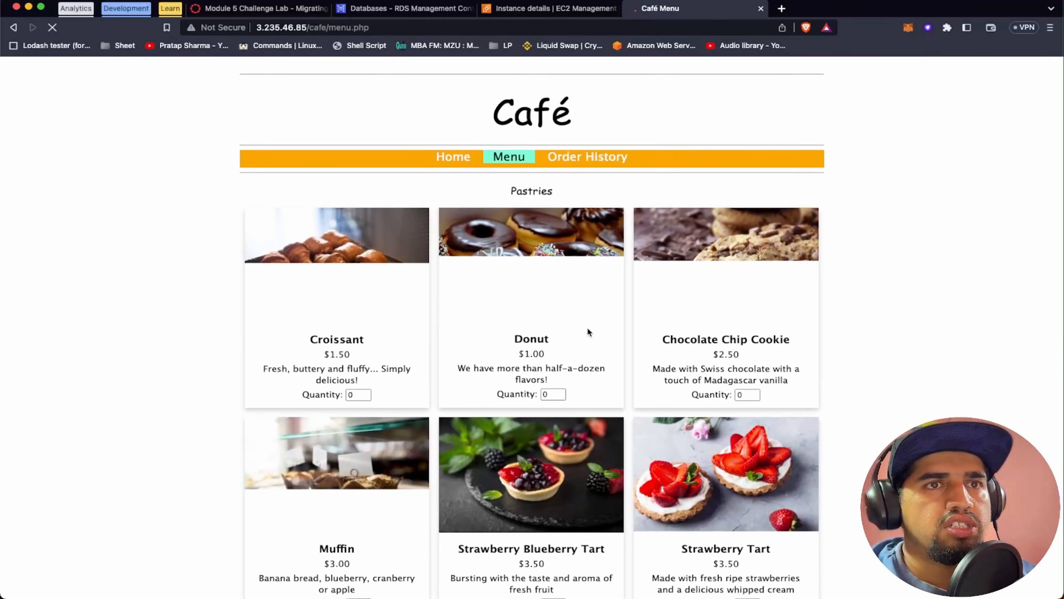
scroll(592, 355, down, 15)
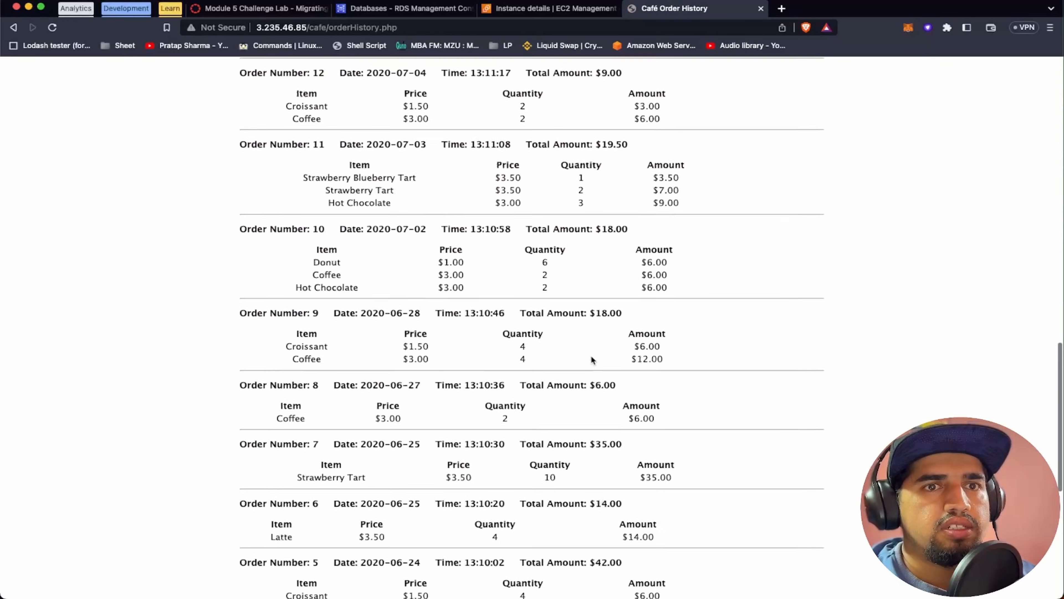
scroll(592, 355, up, 4)
scroll(591, 355, down, 4)
click(242, 10)
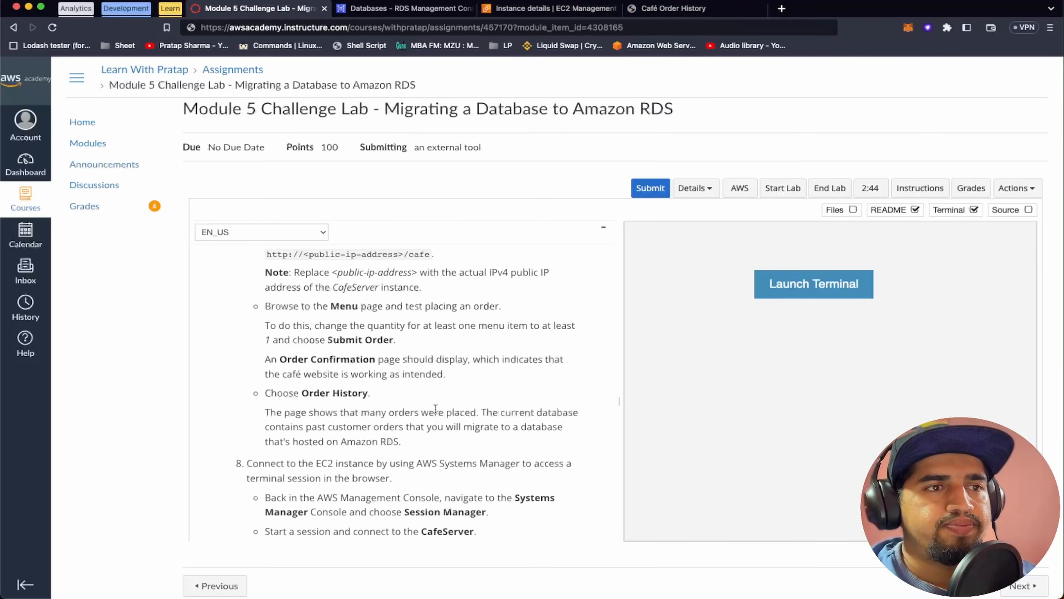
Follow step 8 of the lab instructions and connect to the CafeServer instance with a Session Manager terminal session
scroll(435, 409, down, 3)
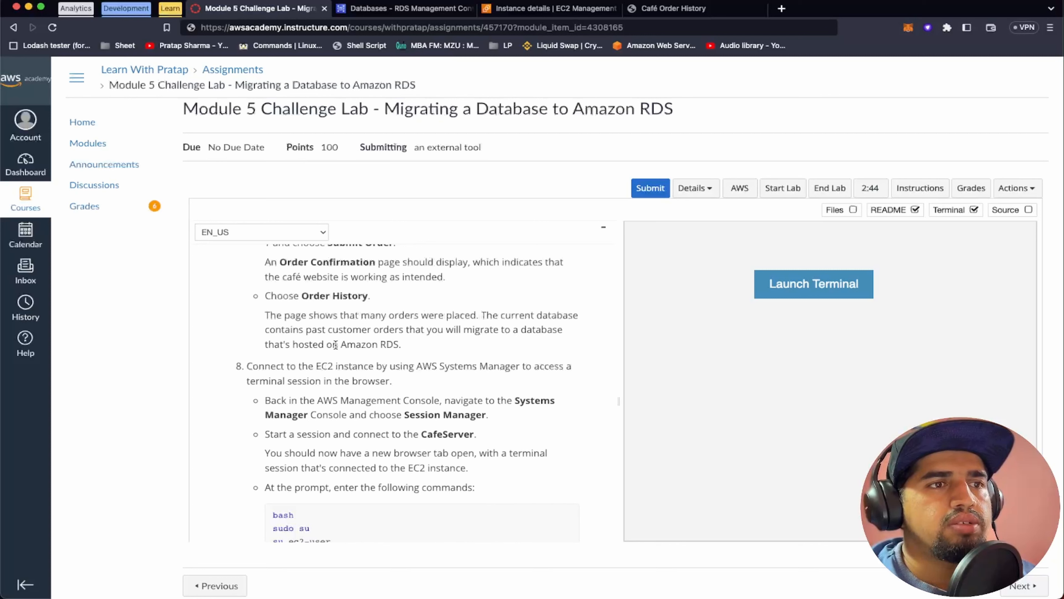
scroll(411, 345, down, 2)
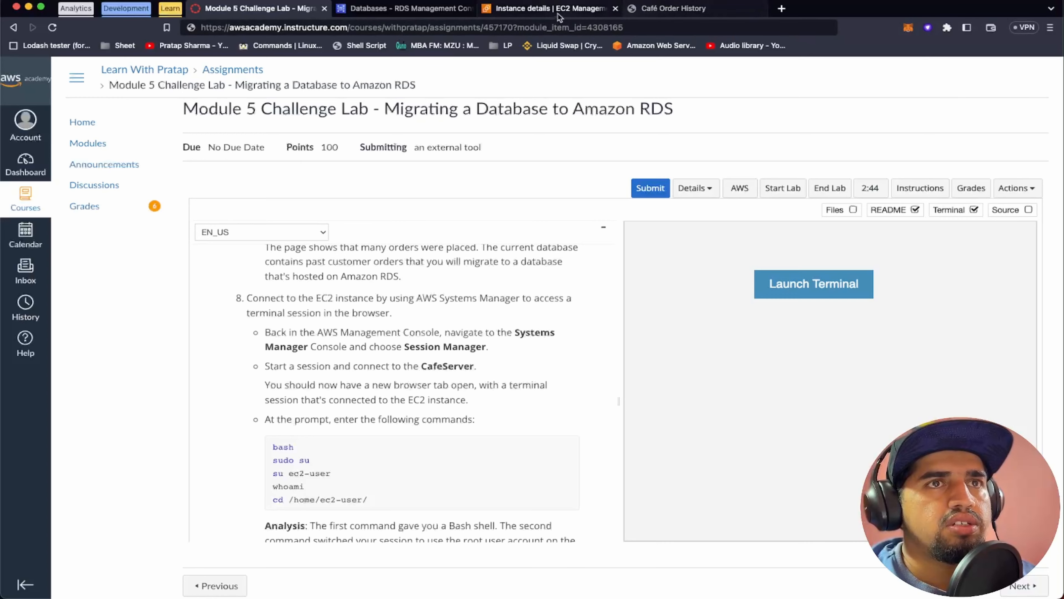
click(527, 12)
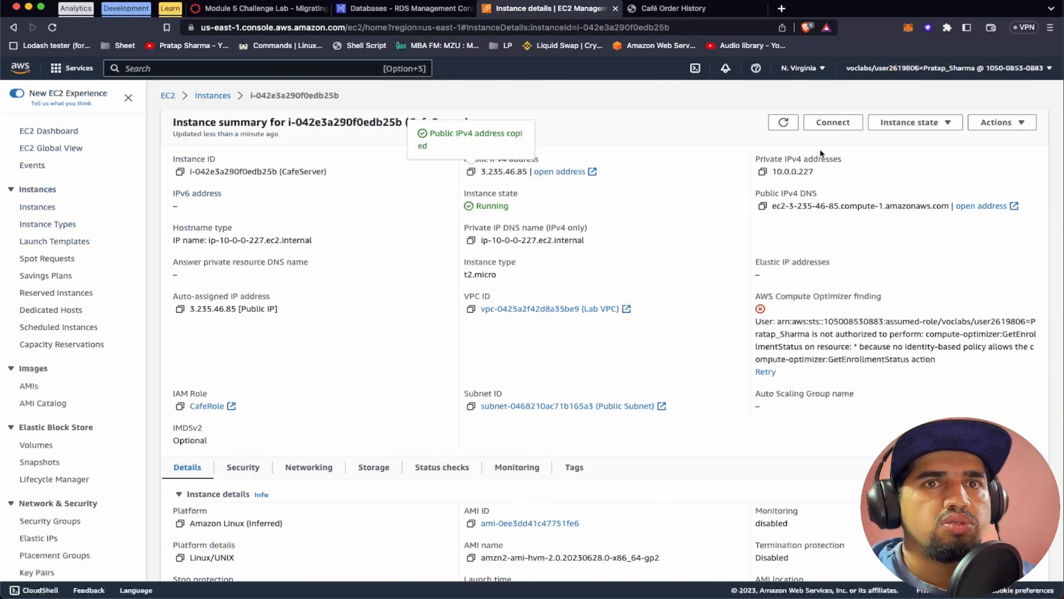
click(843, 126)
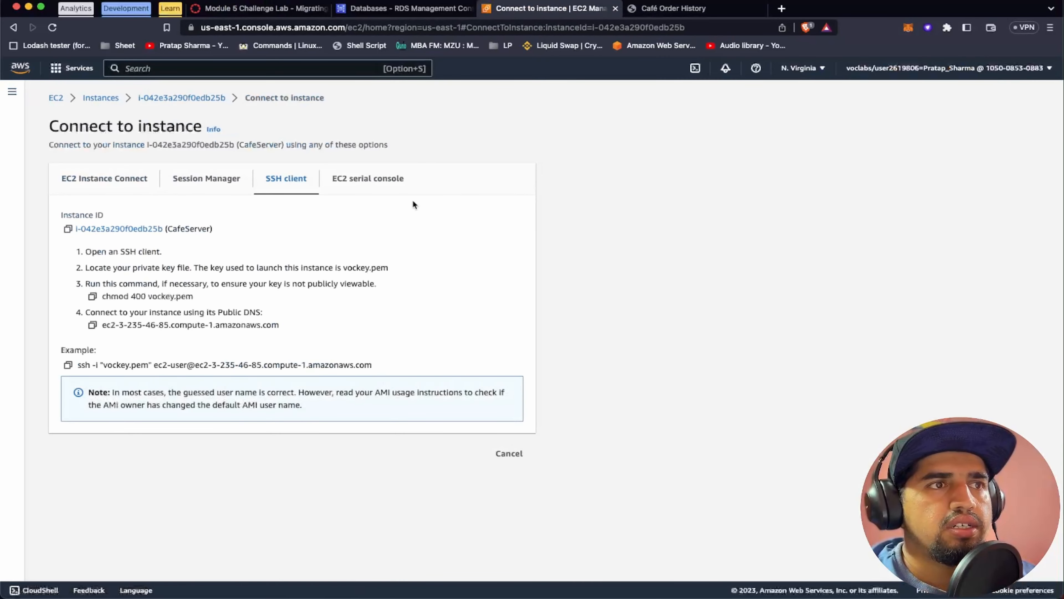
click(232, 185)
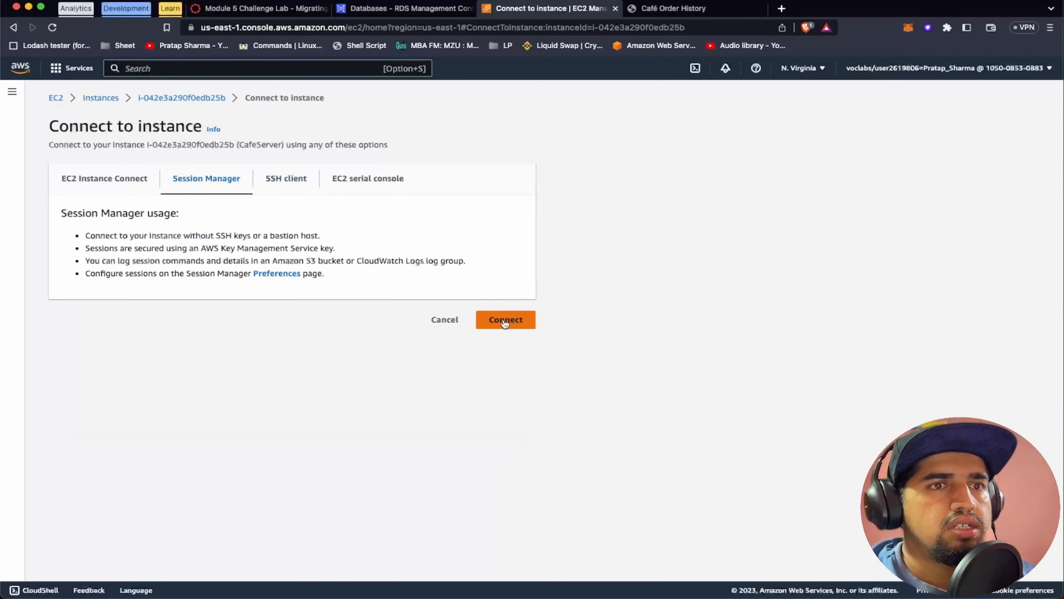
click(505, 322)
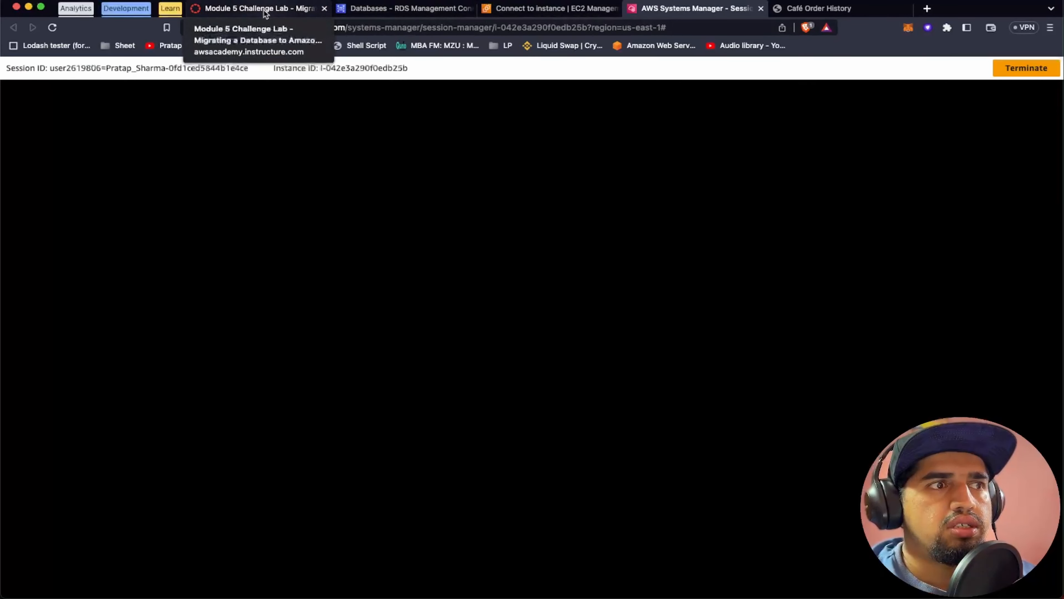
key(Return)
key(Return)
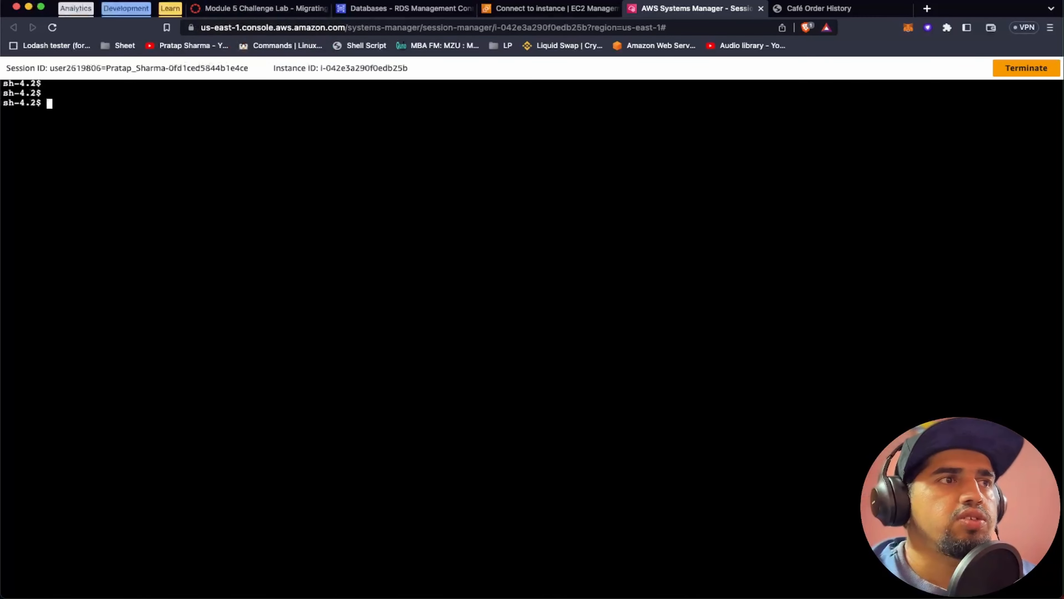
Copy the bash command from the lab instructions and run it in the CafeServer terminal session
click(241, 9)
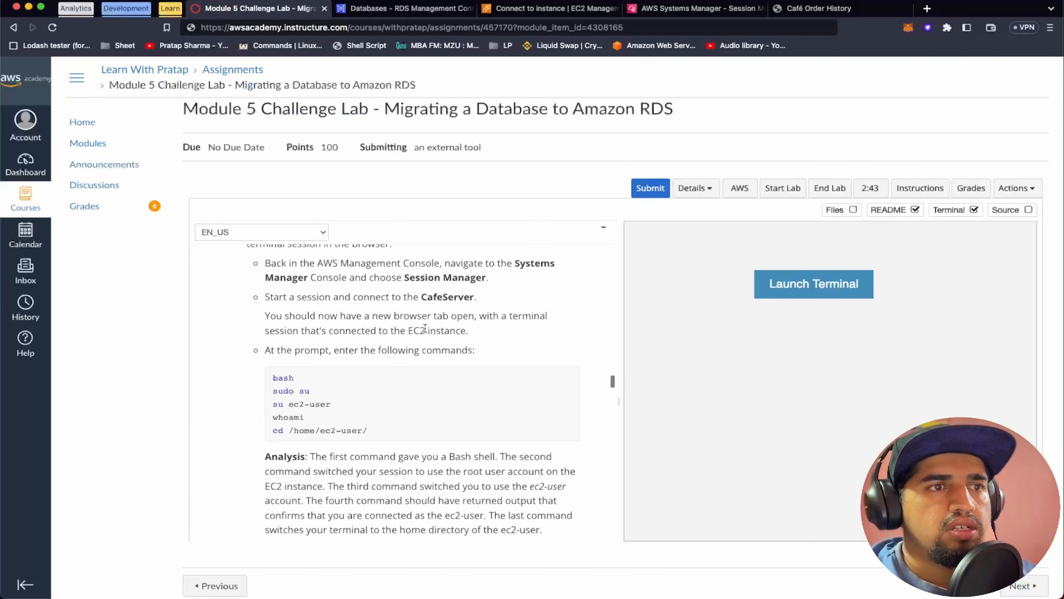
scroll(422, 305, down, 3)
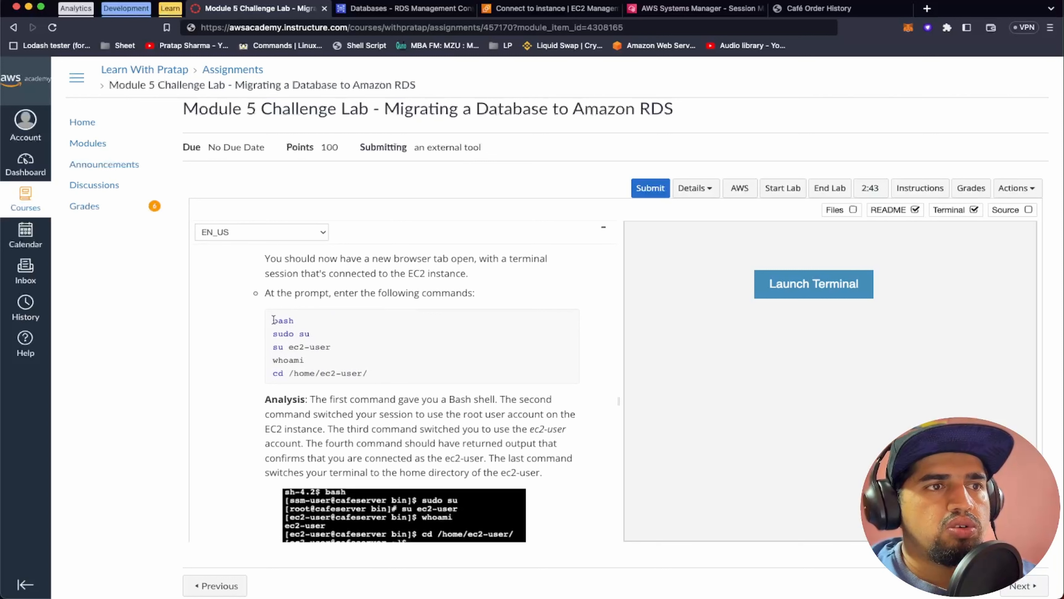
double_click(280, 320)
key(super+c)
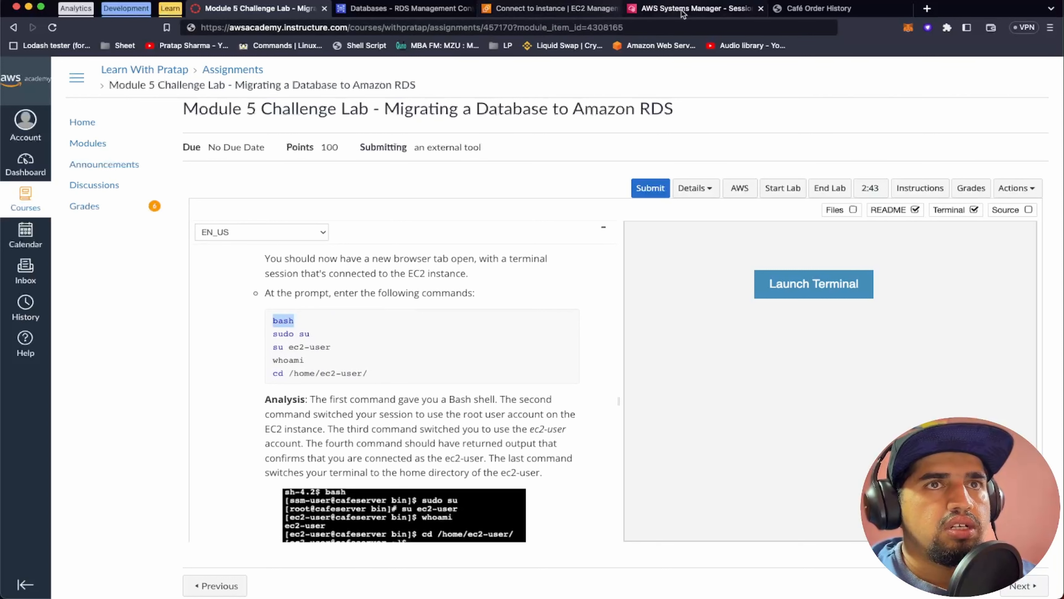
click(696, 9)
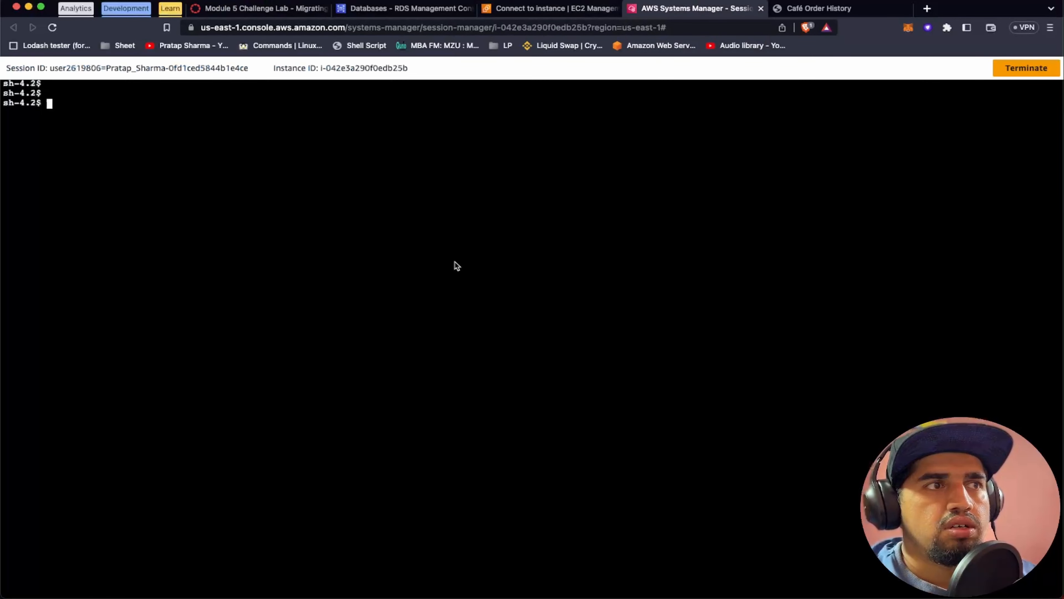
key(super+v)
key(Return)
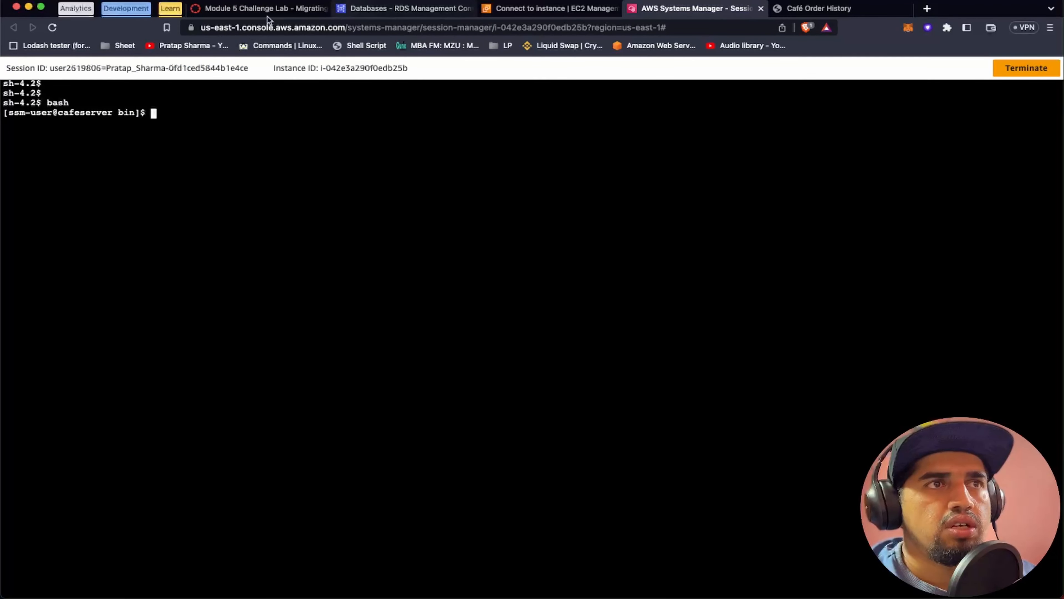
Switch the CafeServer session to the root account by running sudo su, copied from the lab instructions
click(263, 9)
click(308, 334)
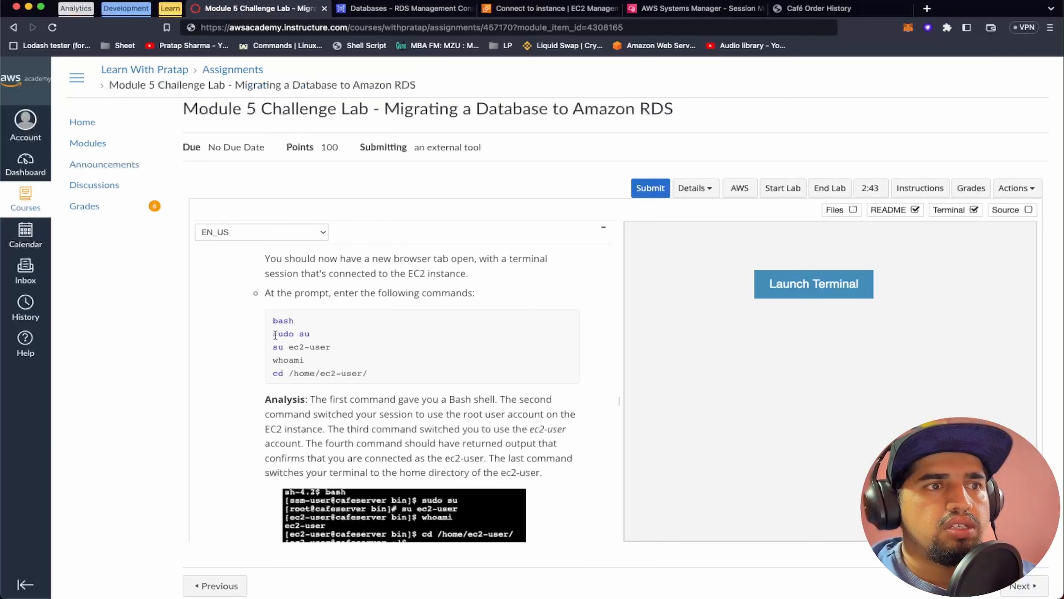
drag(282, 334, 310, 334)
key(super+c)
click(695, 8)
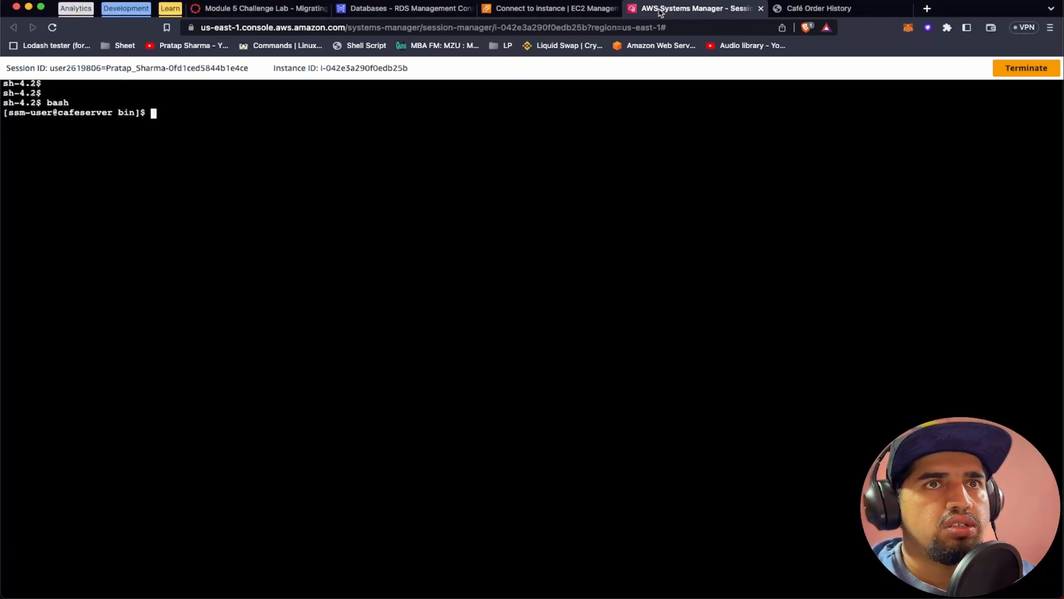
key(super+v)
key(Return)
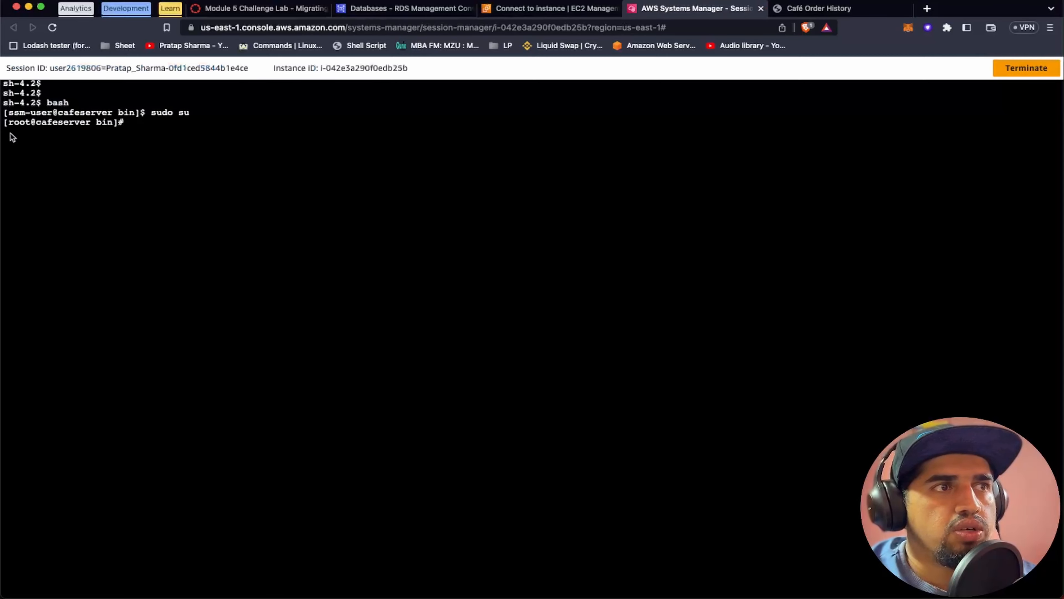
Switch the terminal session to the ec2-user account by running the lab's su ec2-user command
click(260, 8)
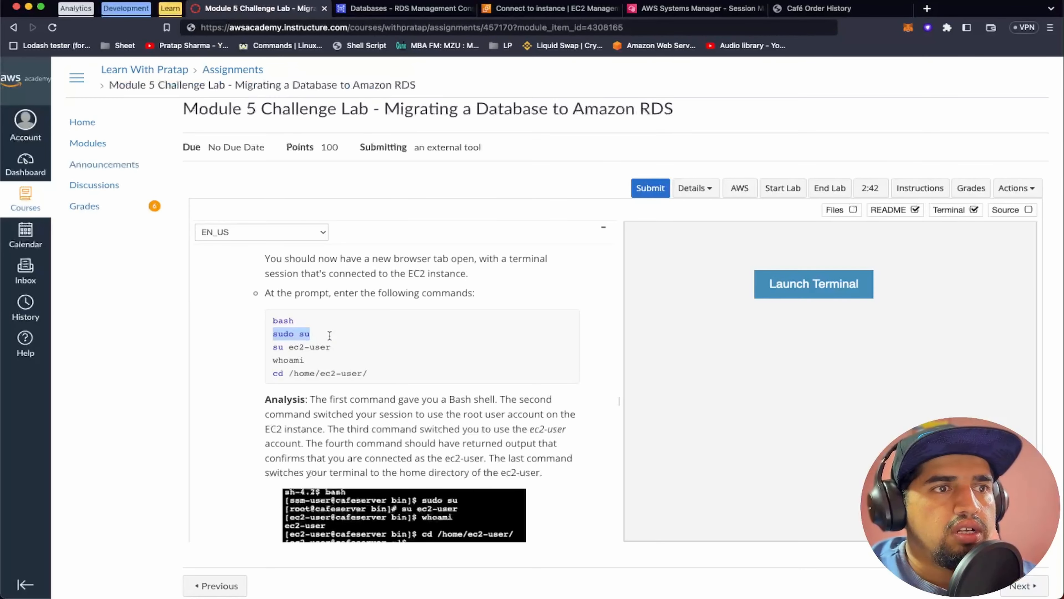
click(318, 337)
drag(273, 345, 333, 347)
key(super+c)
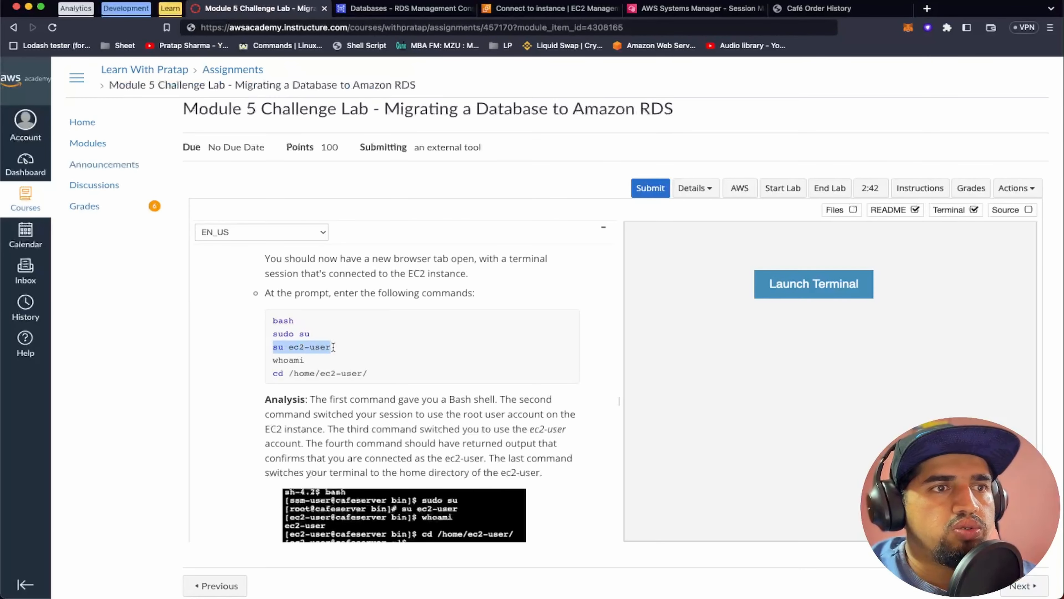
click(691, 8)
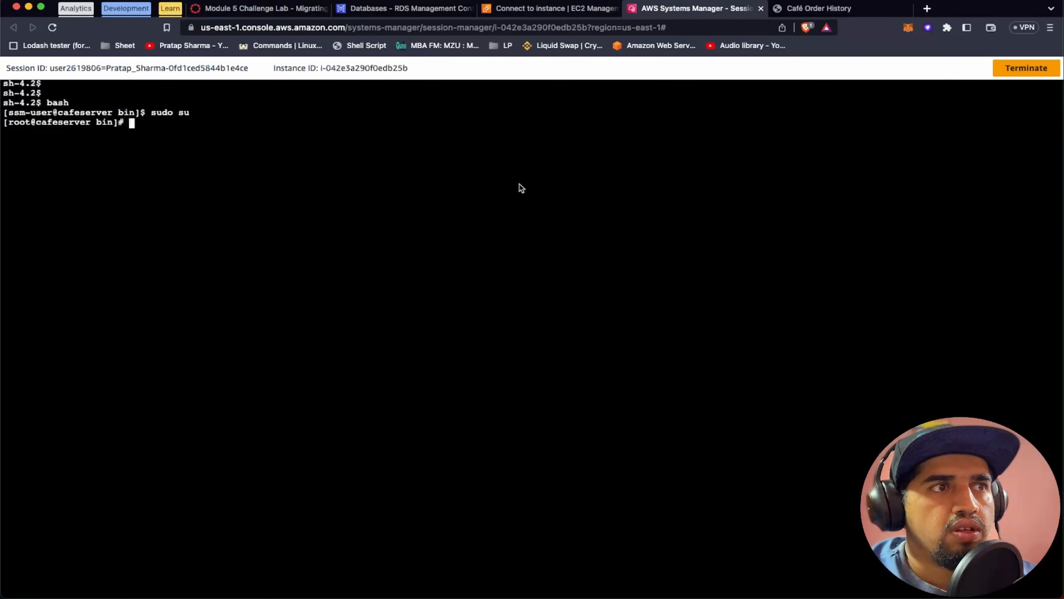
key(super+v)
key(Return)
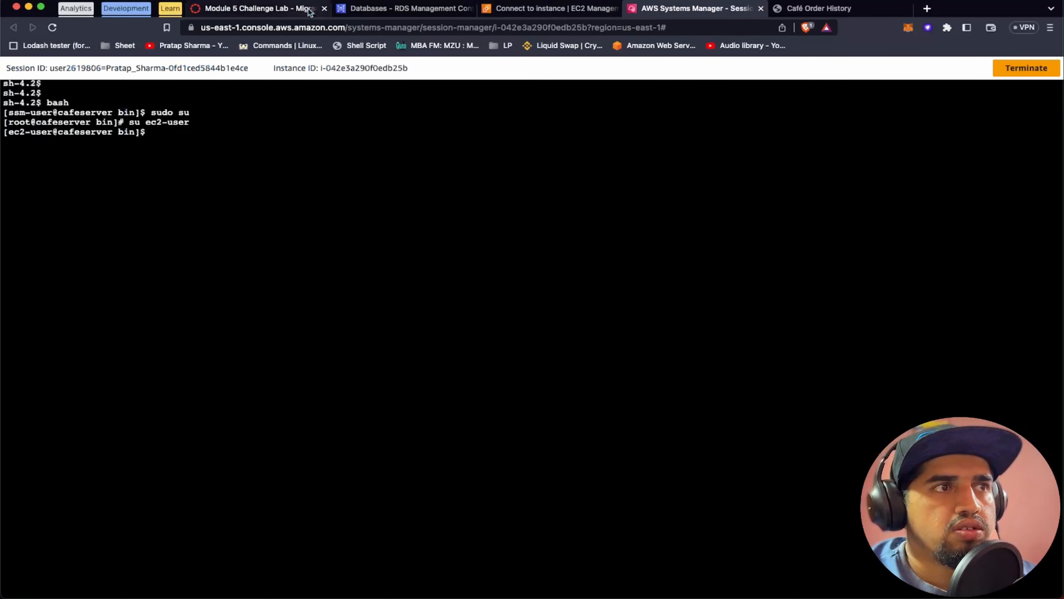
Check which account the terminal session is using by running the lab's whoami command
click(241, 8)
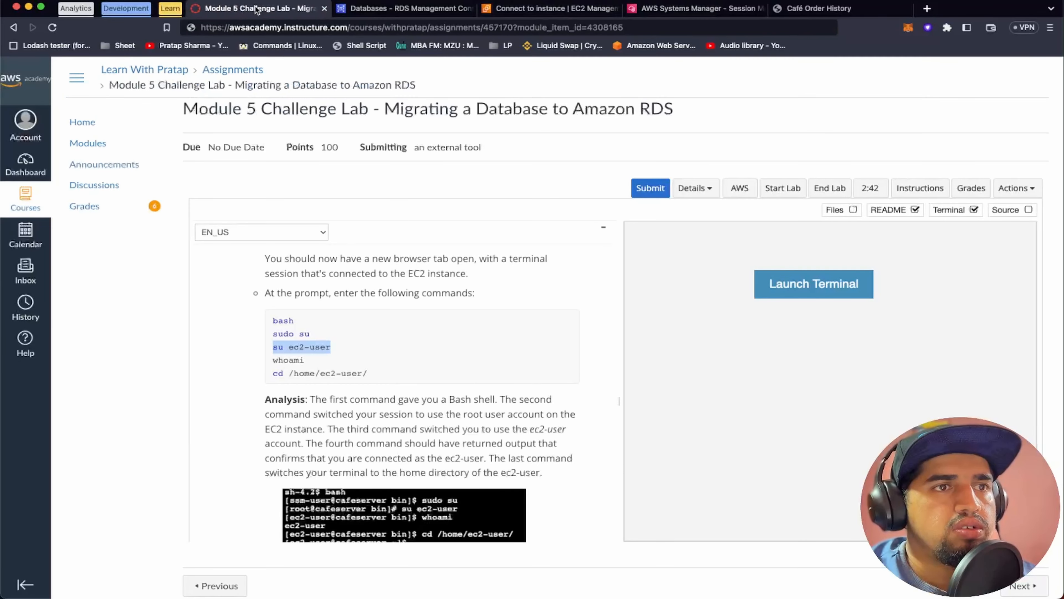
click(404, 394)
double_click(291, 359)
key(super+c)
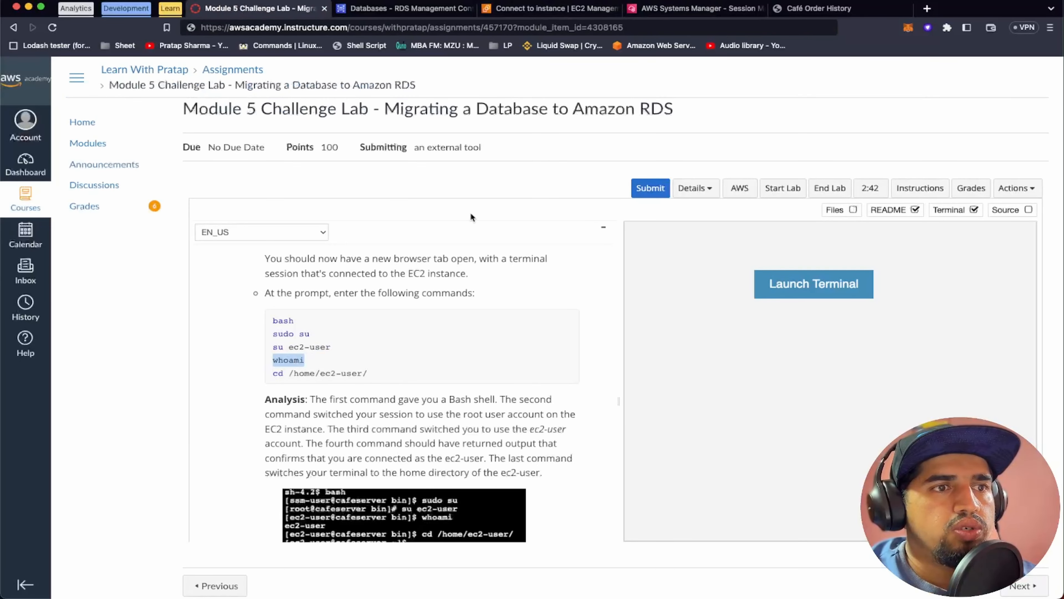
click(679, 9)
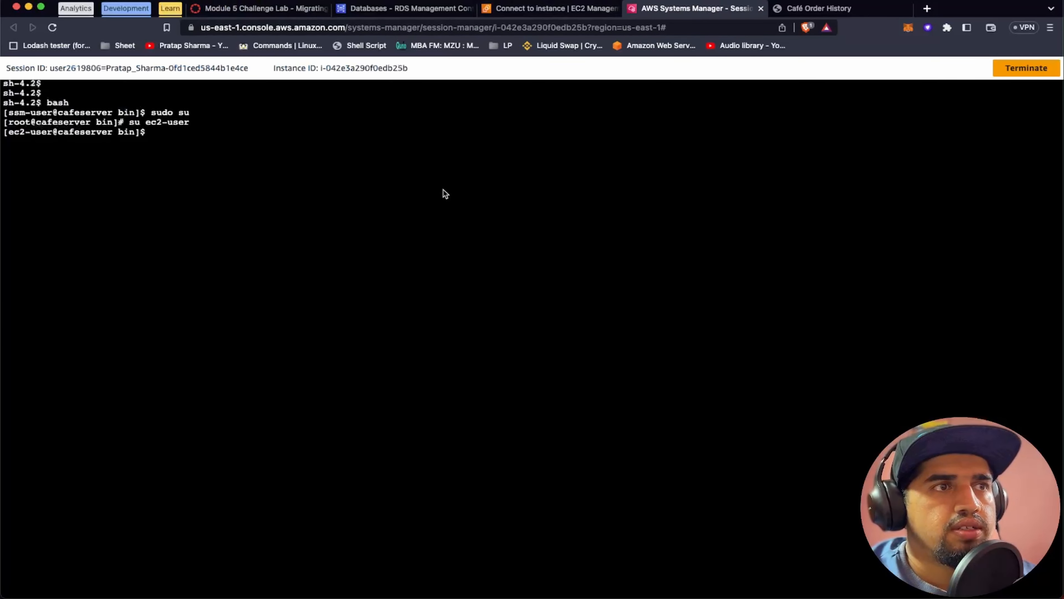
key(super+v)
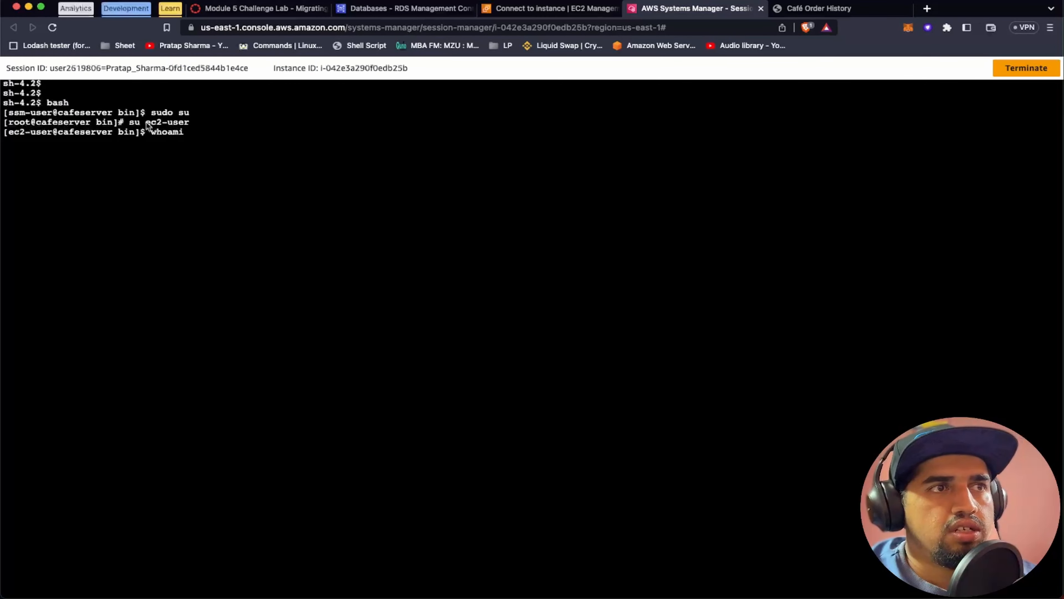
drag(145, 123, 171, 123)
click(205, 124)
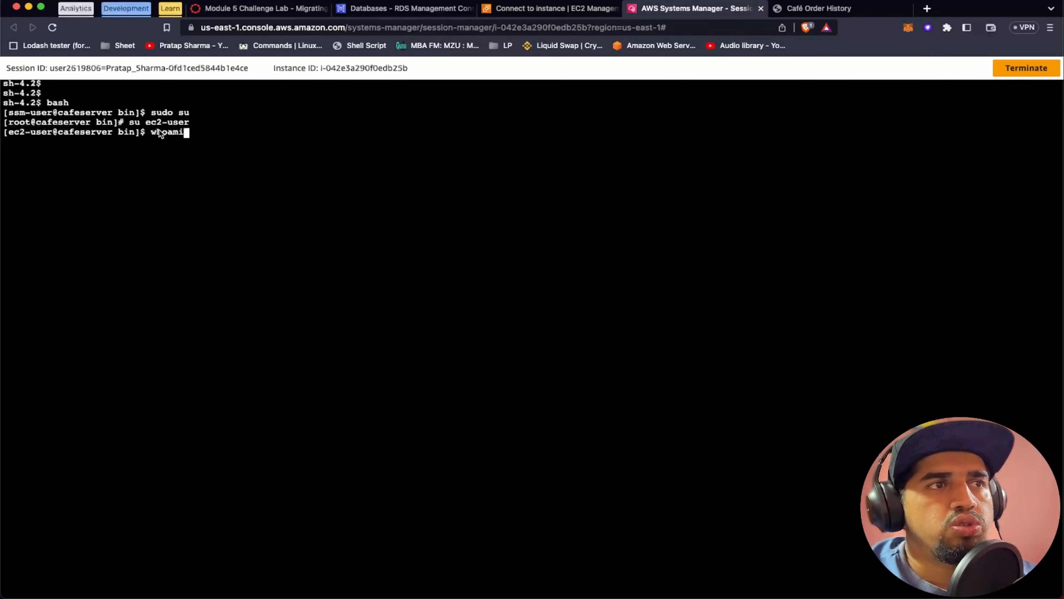
key(Return)
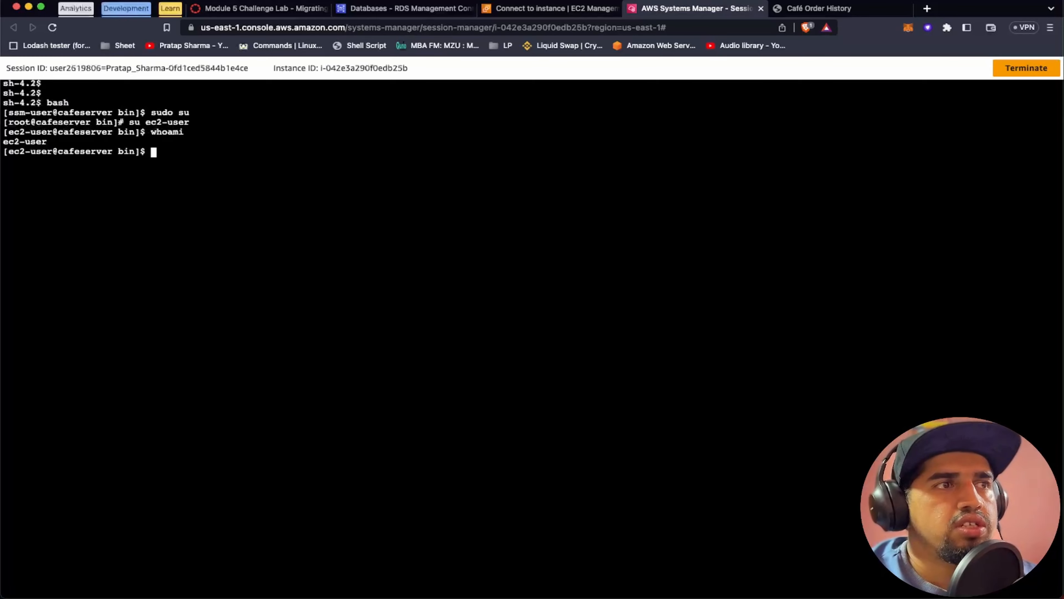
Change the terminal's working directory with the lab's cd /home/ec2-user/ command
click(241, 6)
scroll(419, 377, down, 2)
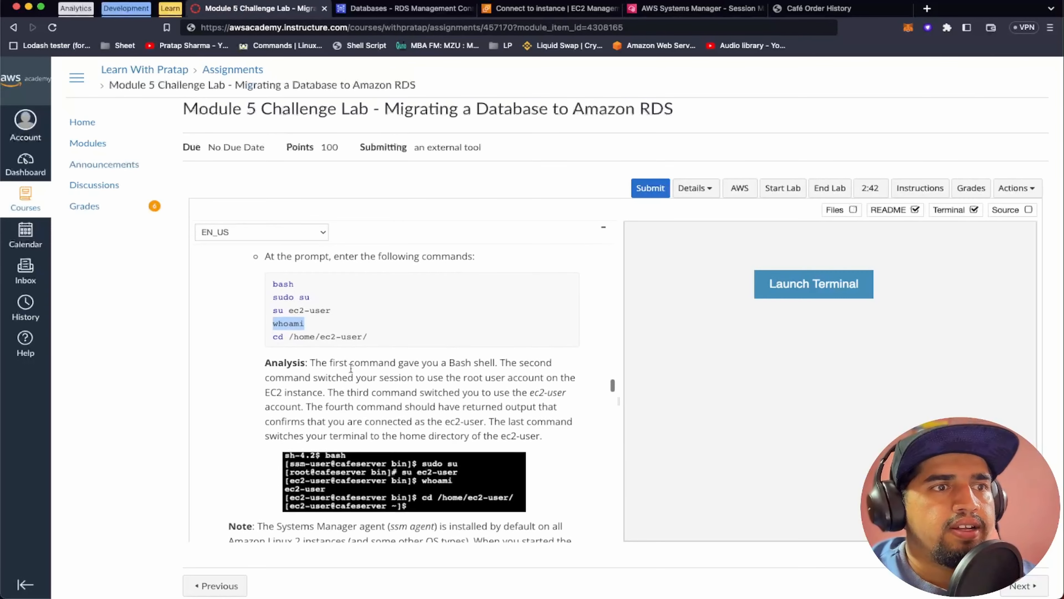
click(275, 334)
drag(275, 334, 366, 333)
key(super+c)
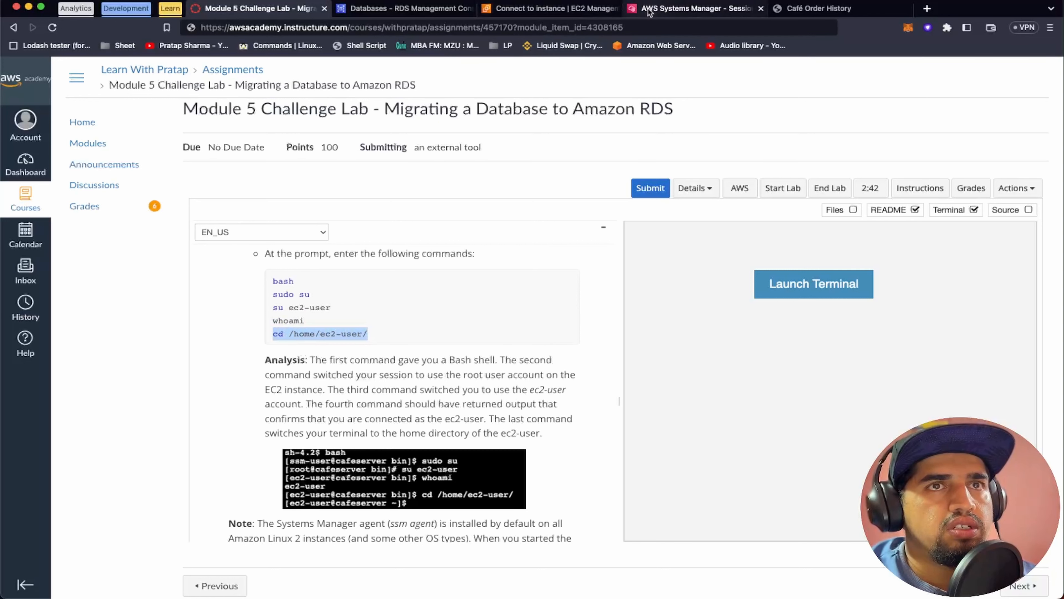
click(696, 9)
key(super+v)
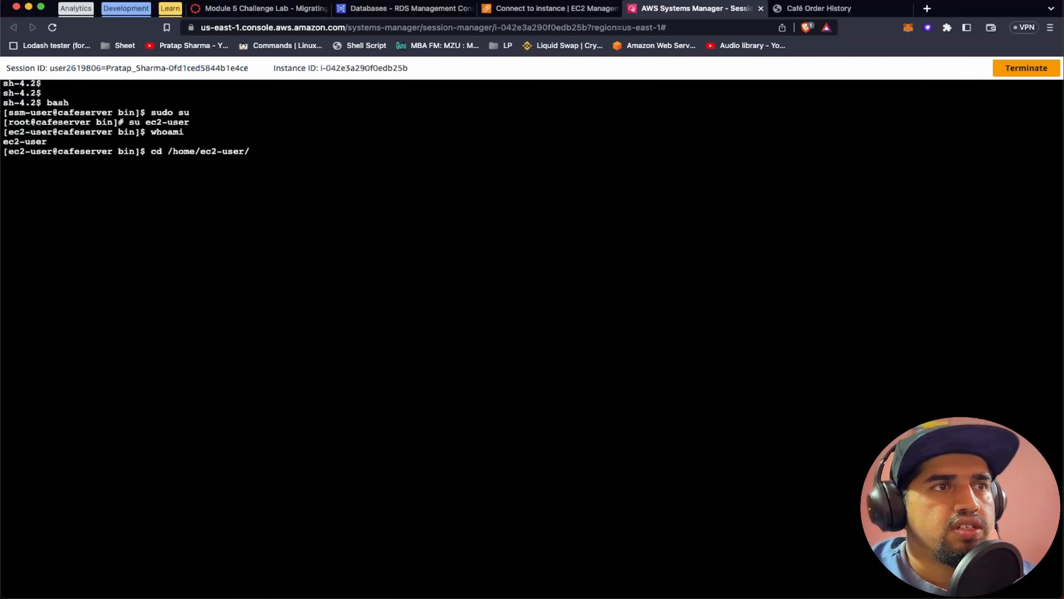
key(Return)
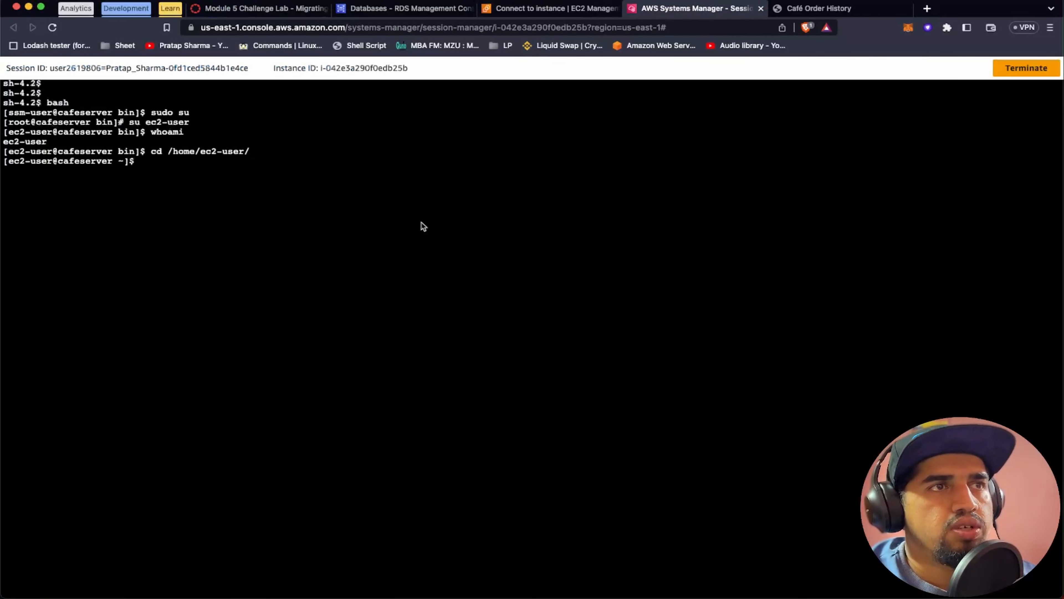
Read the lab's analysis of the terminal commands and continue to Challenge #2 and Task 3 in the instructions
click(273, 10)
scroll(292, 279, up, 3)
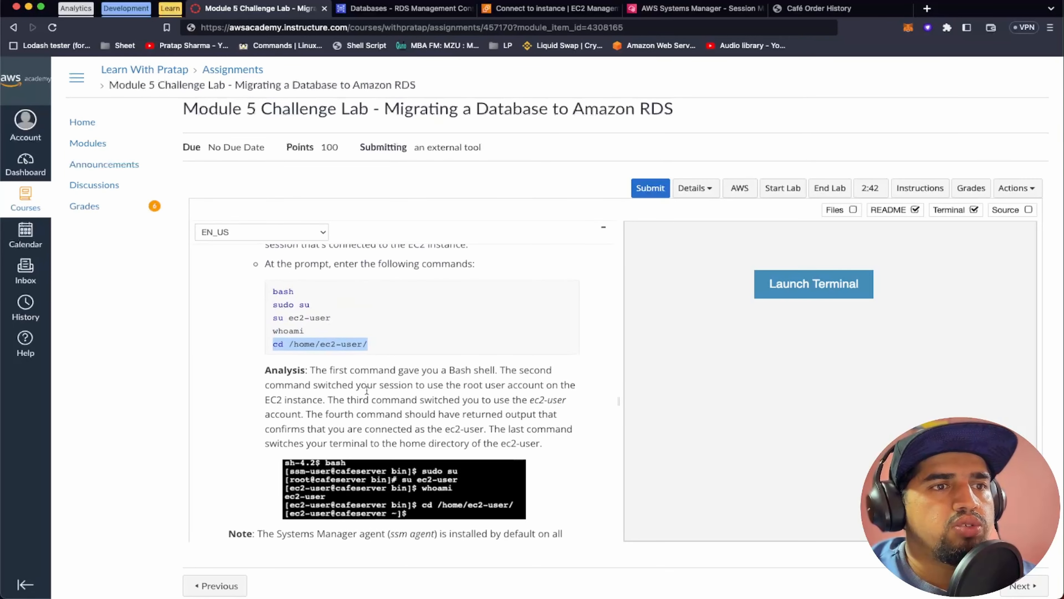
scroll(368, 377, down, 1)
scroll(446, 345, up, 1)
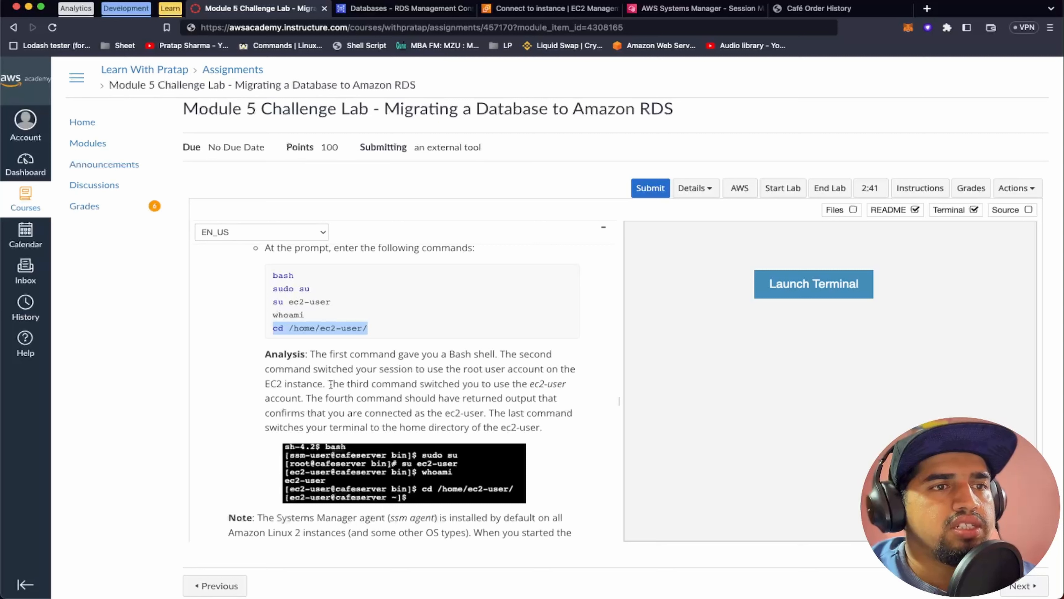
scroll(401, 390, down, 1)
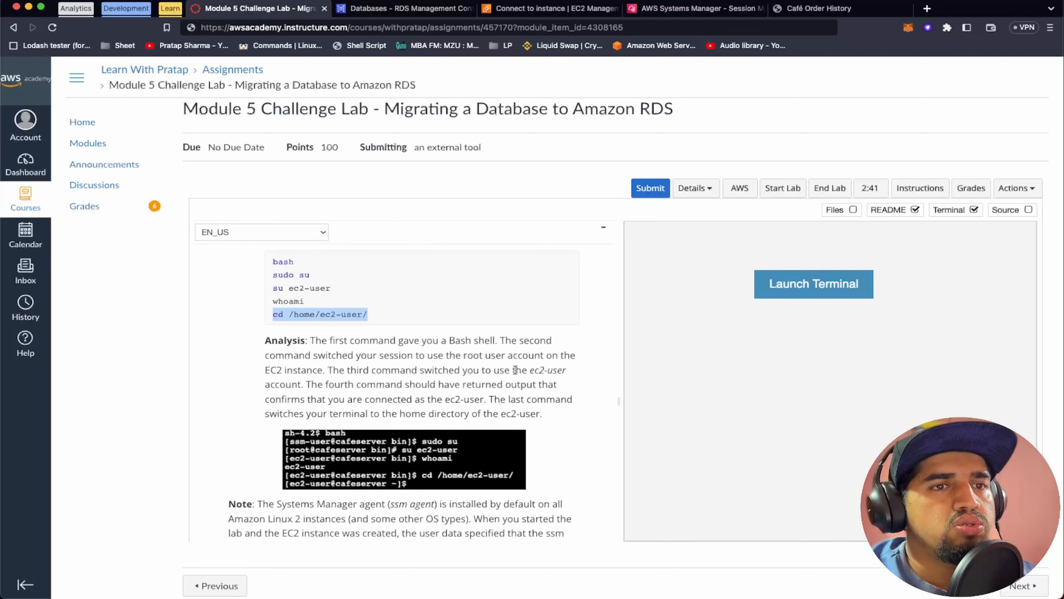
scroll(300, 385, down, 2)
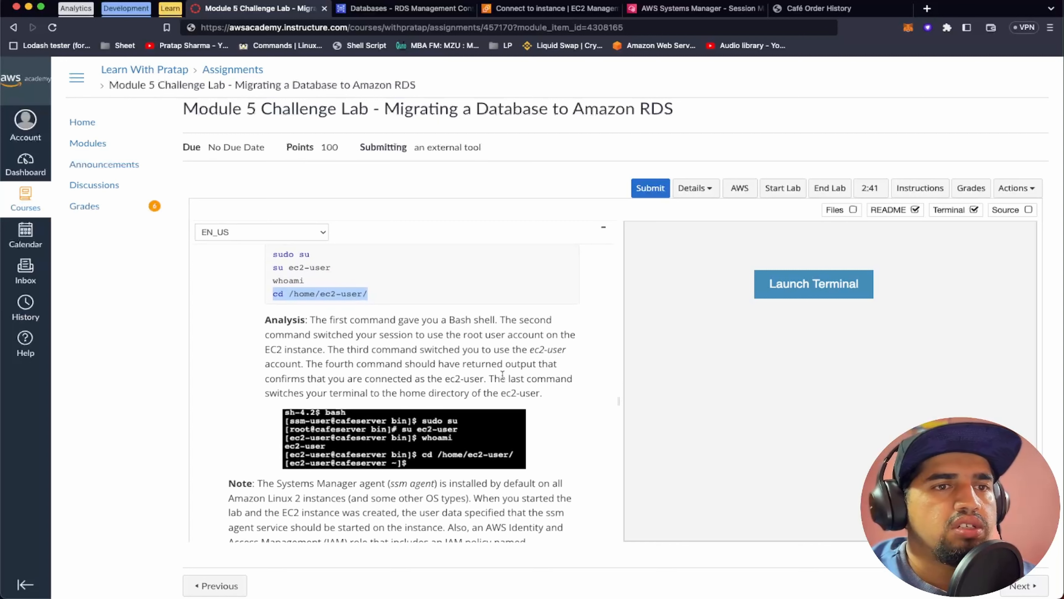
scroll(502, 375, down, 2)
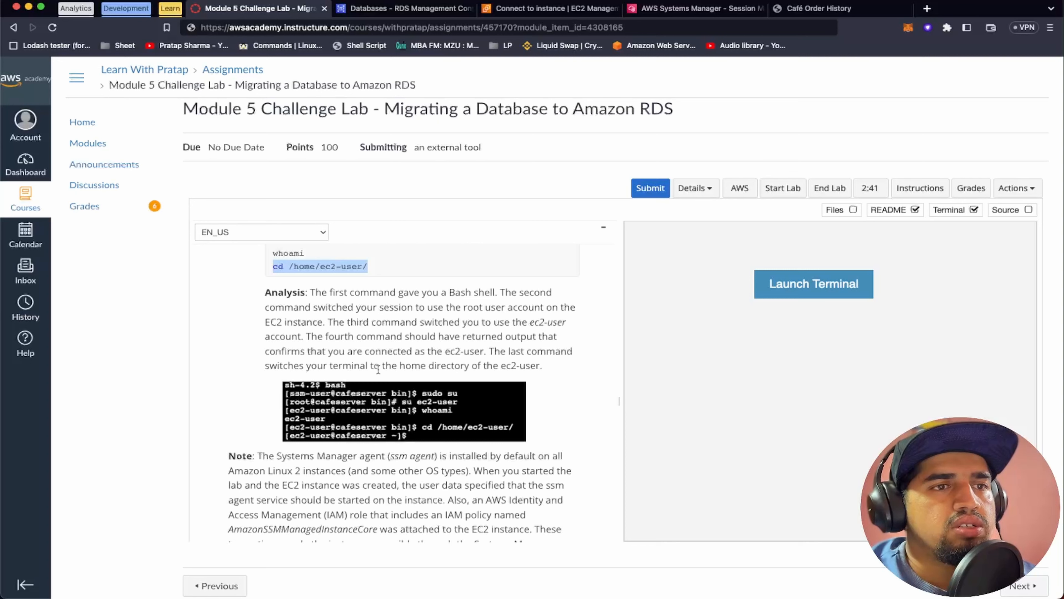
scroll(478, 390, down, 5)
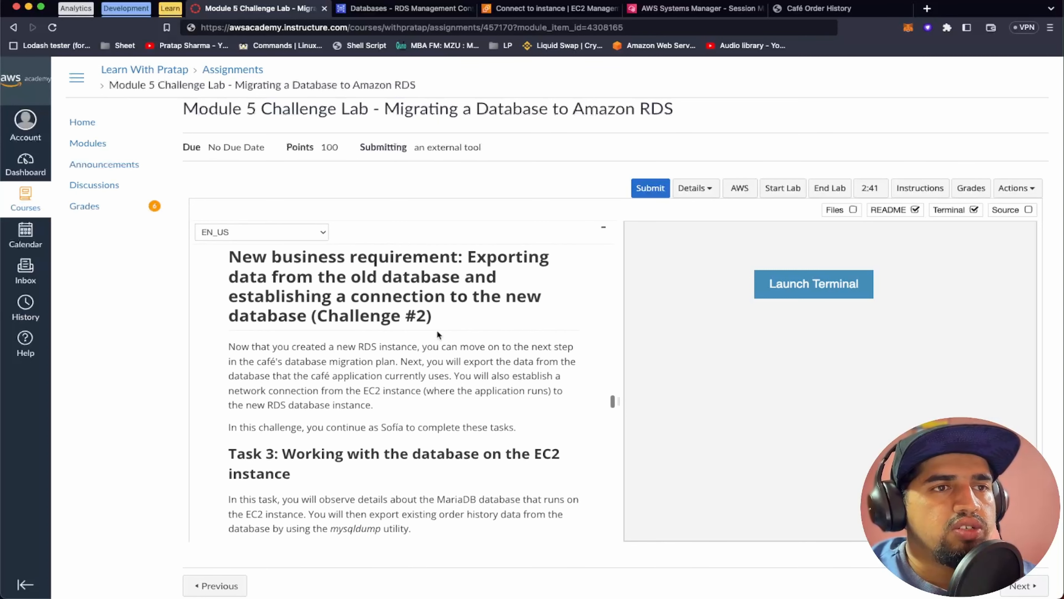
Check the MariaDB service on CafeServer by running the lab's service mariadb status command in the Session Manager terminal
scroll(353, 412, down, 10)
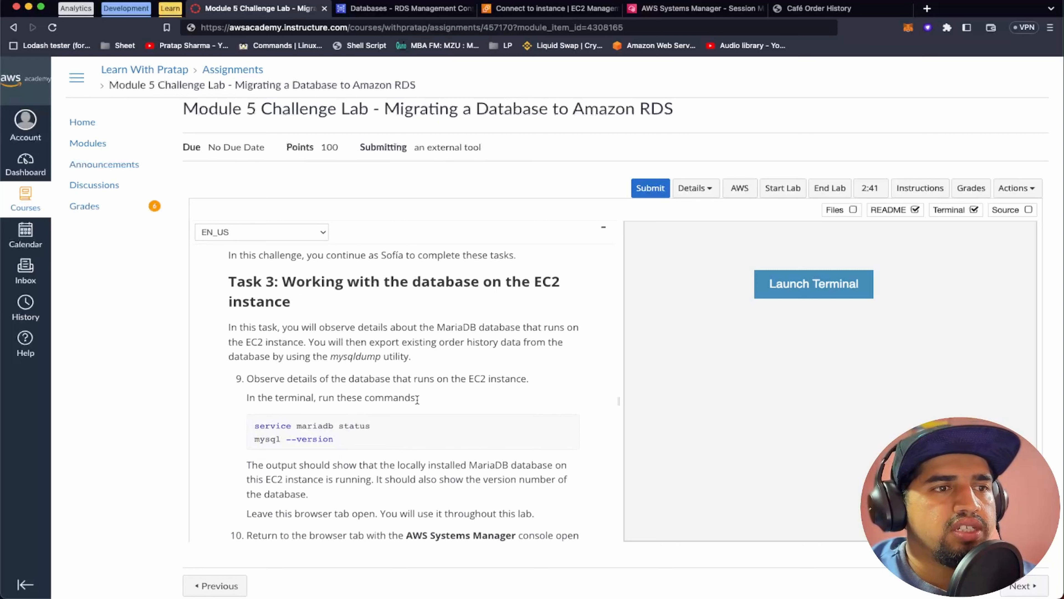
scroll(417, 400, down, 2)
drag(255, 381, 382, 380)
key(super+c)
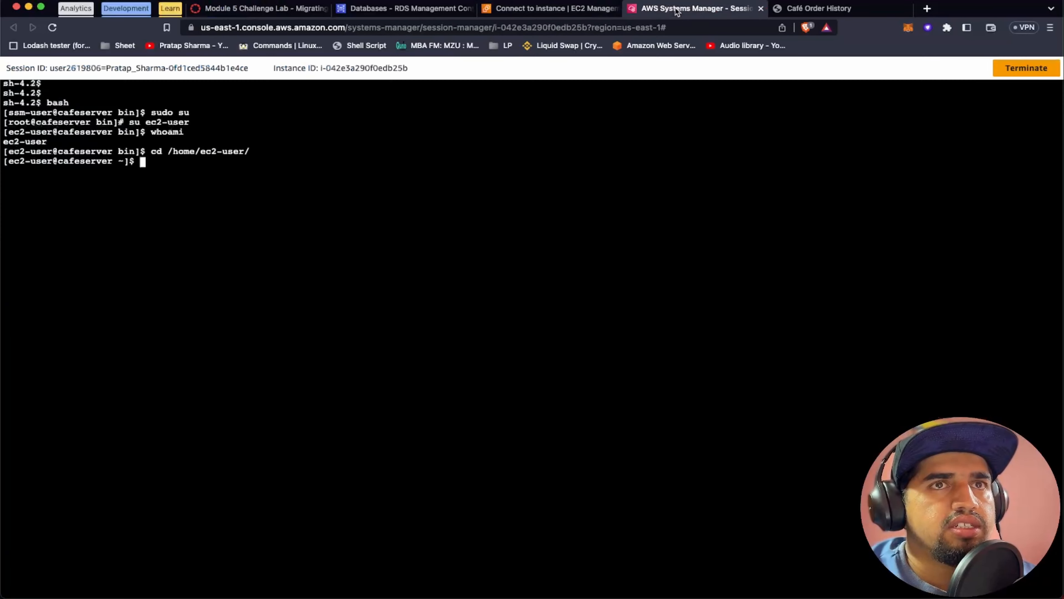
click(677, 9)
key(super+v)
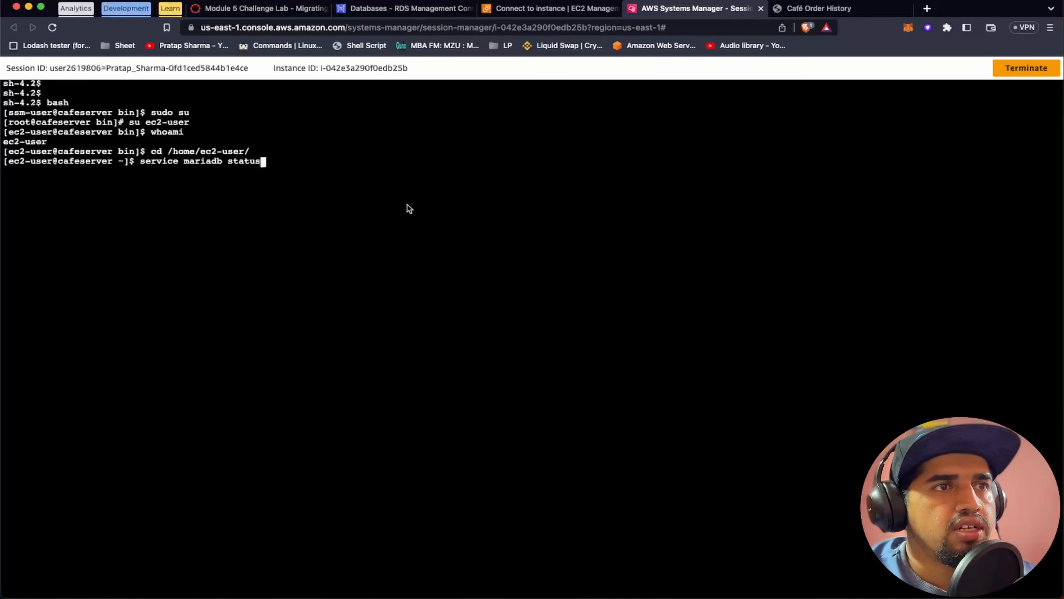
key(Return)
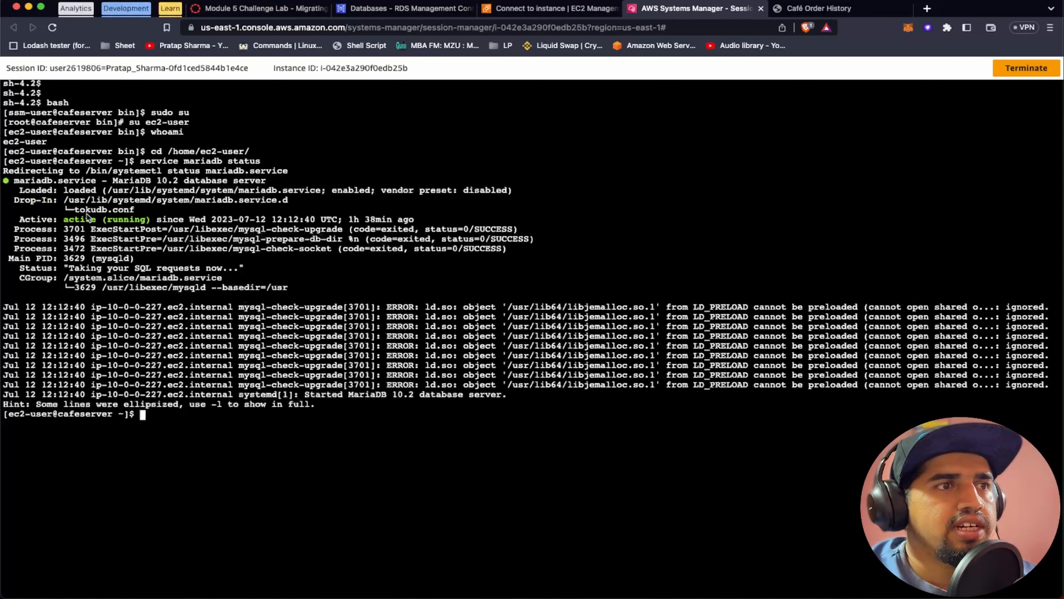
Check the database client version by running the lab's mysql --version command in the terminal
click(265, 12)
click(395, 433)
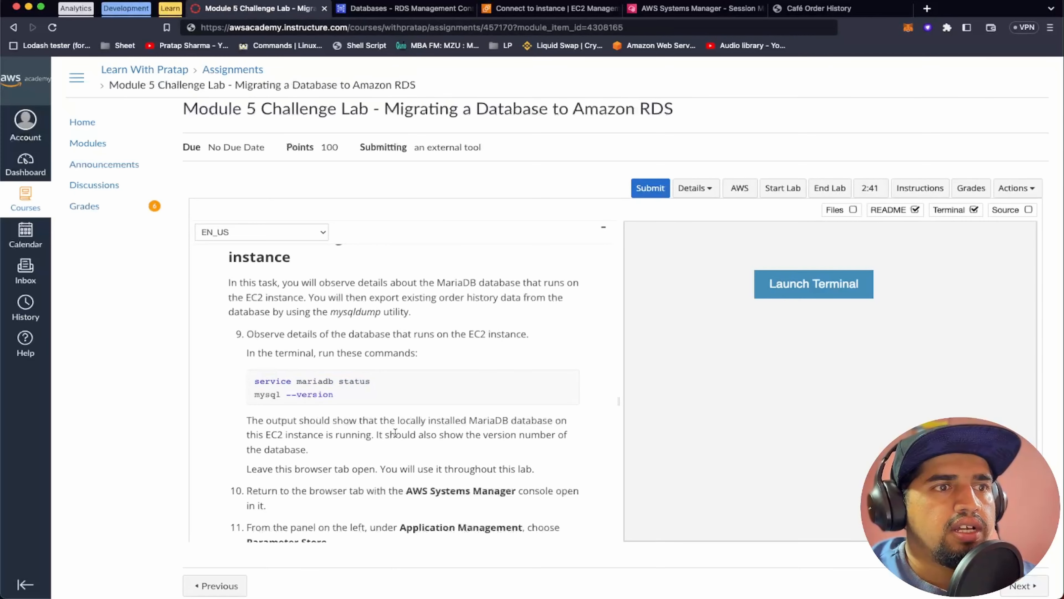
drag(255, 396, 342, 391)
key(super+c)
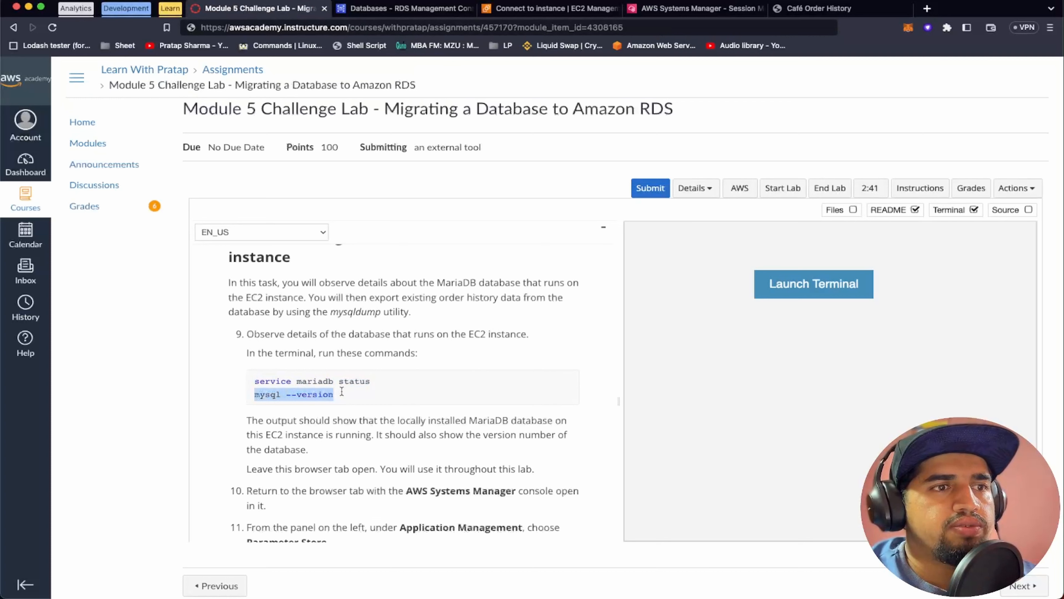
click(695, 8)
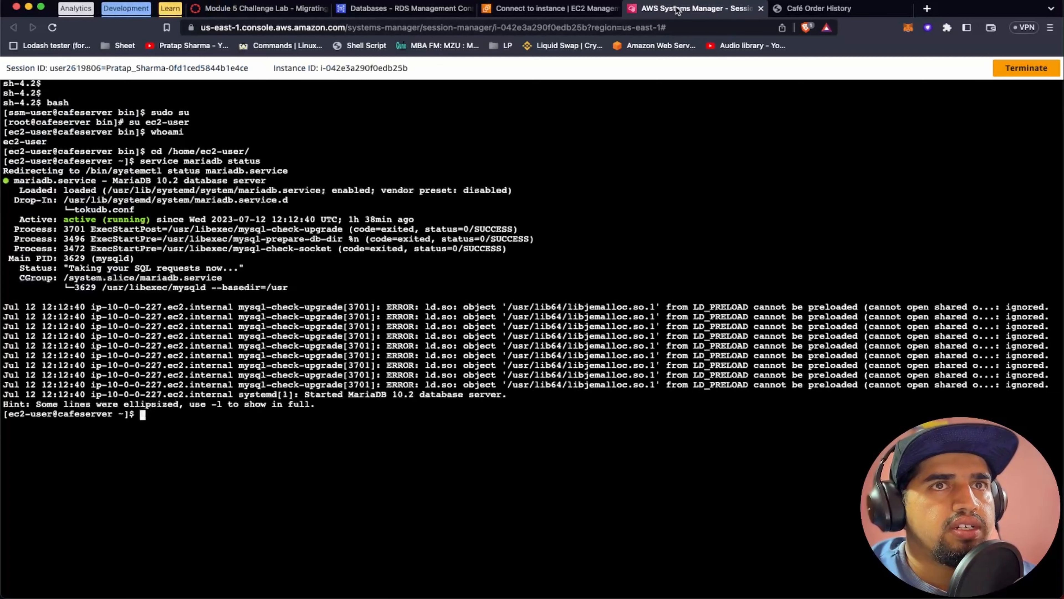
key(super+v)
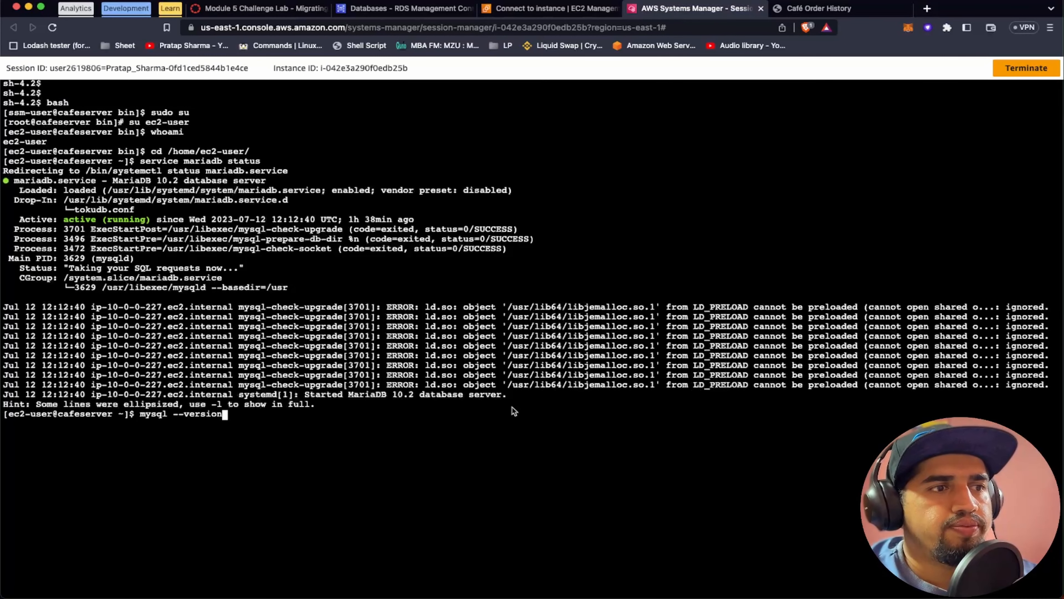
key(Return)
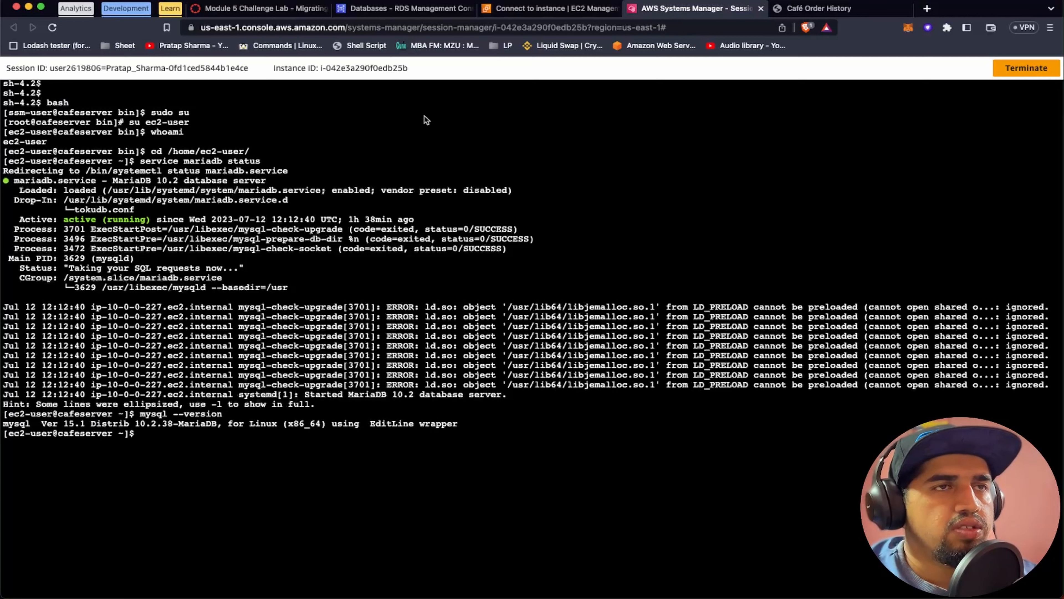
Following lab steps 10 and 11, open Parameter Store in AWS Systems Manager from the EC2 console page
click(264, 8)
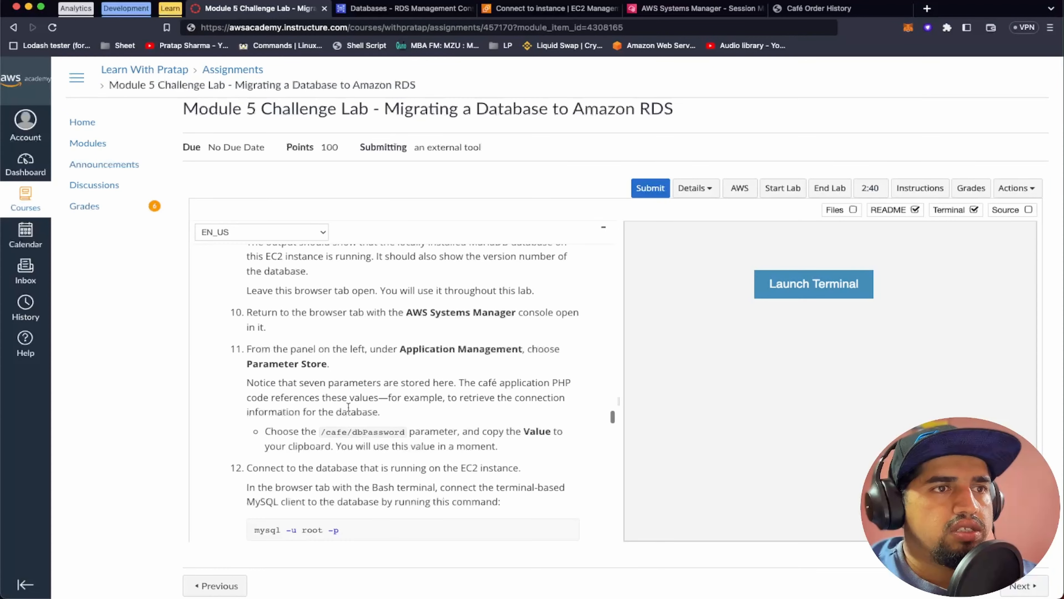
scroll(348, 407, down, 1)
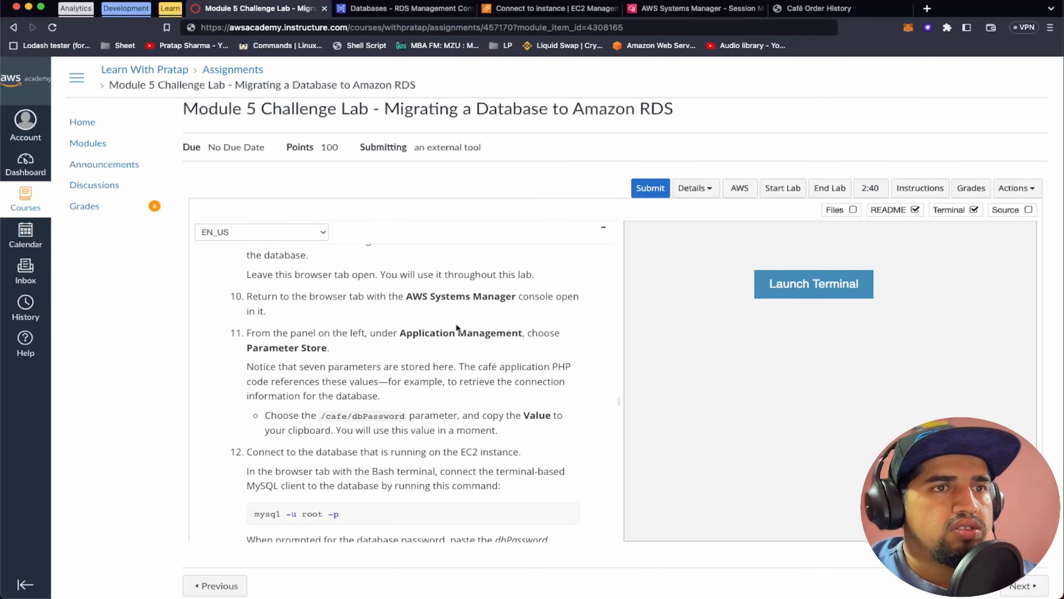
click(553, 8)
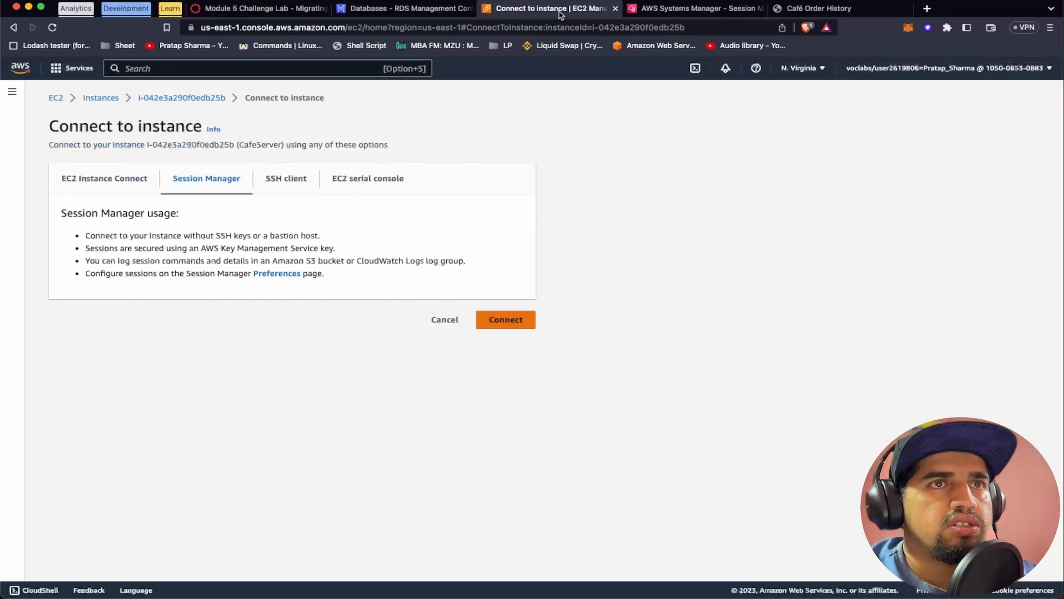
click(257, 70)
text(syste)
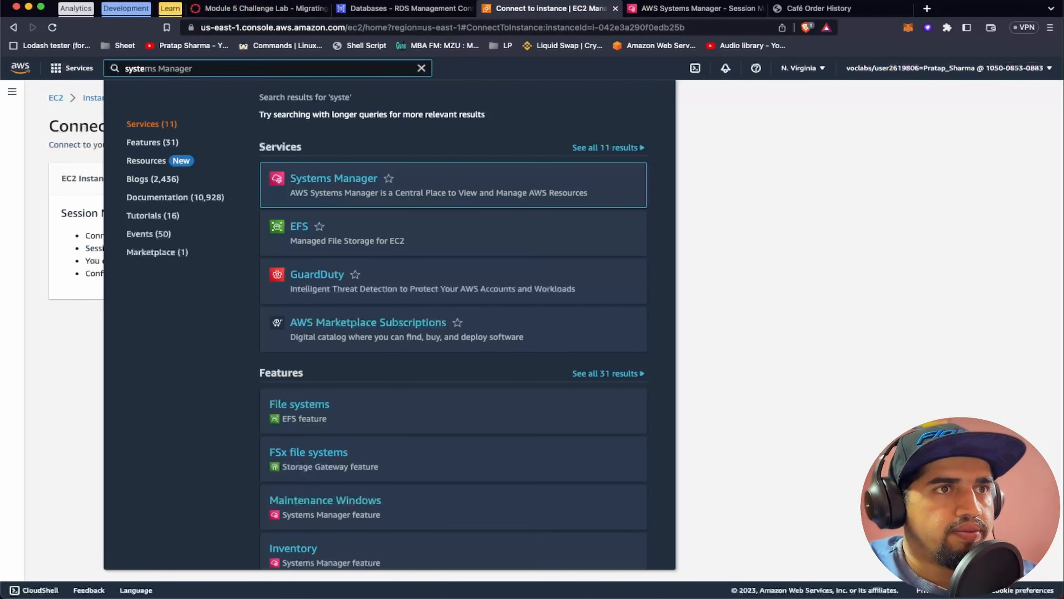
mouse_move(348, 187)
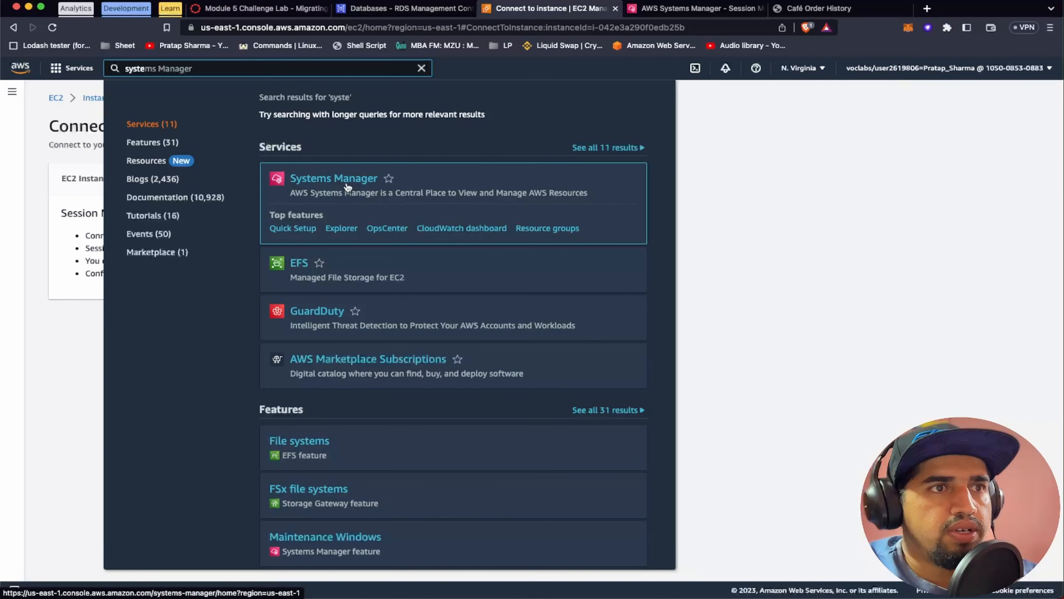
click(350, 186)
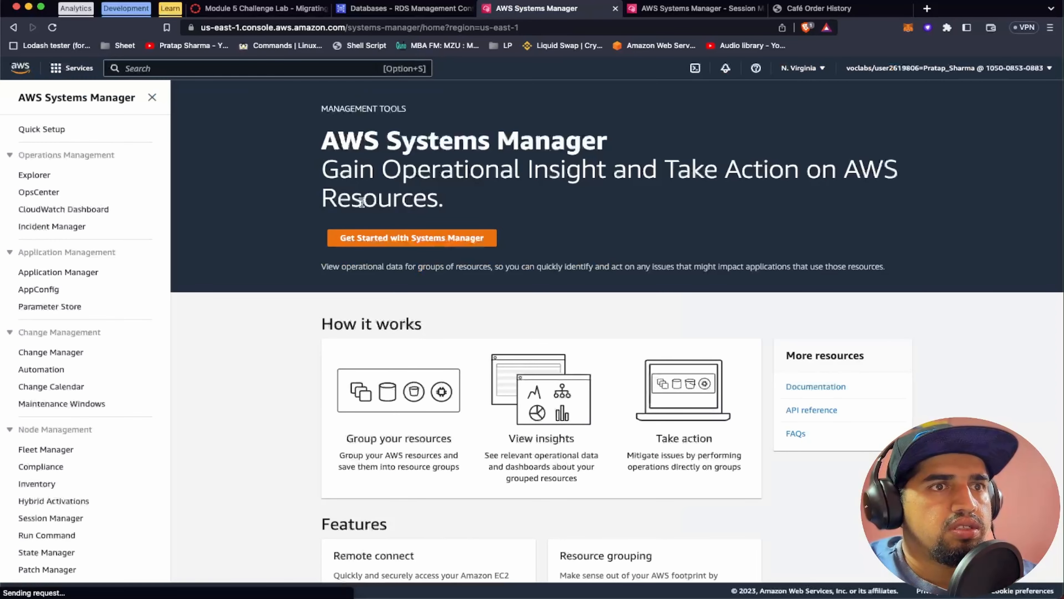
scroll(95, 355, down, 1)
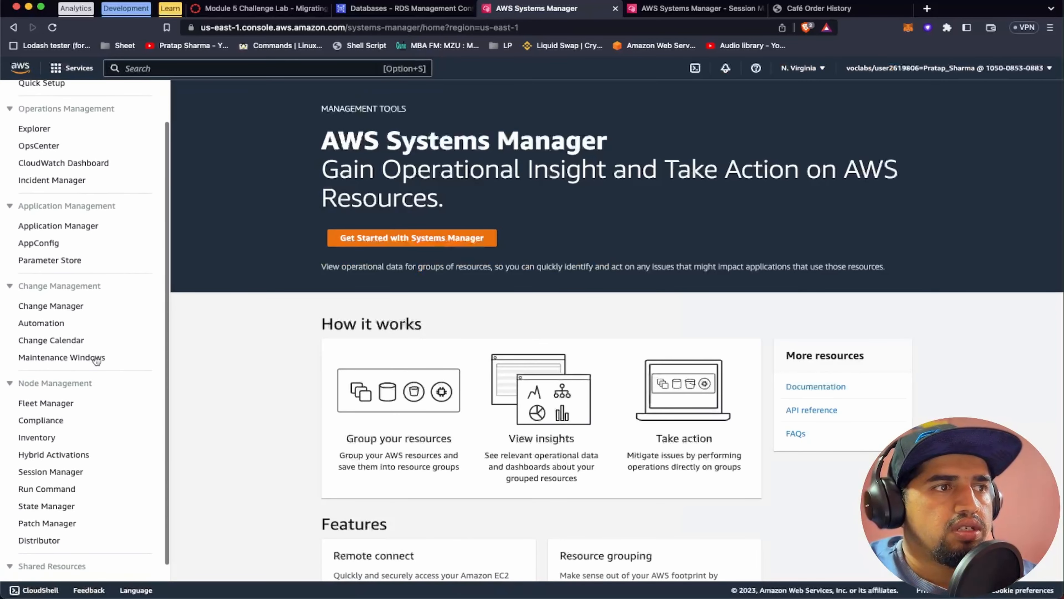
click(59, 260)
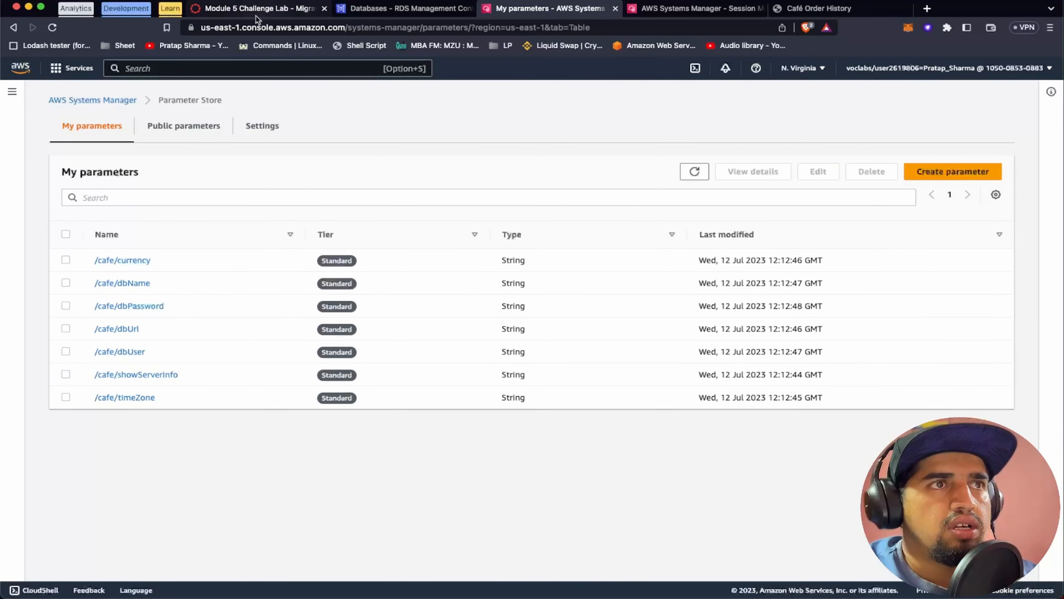
Following the lab instructions, open the /cafe/dbPassword parameter and copy its value
click(255, 14)
scroll(413, 416, down, 3)
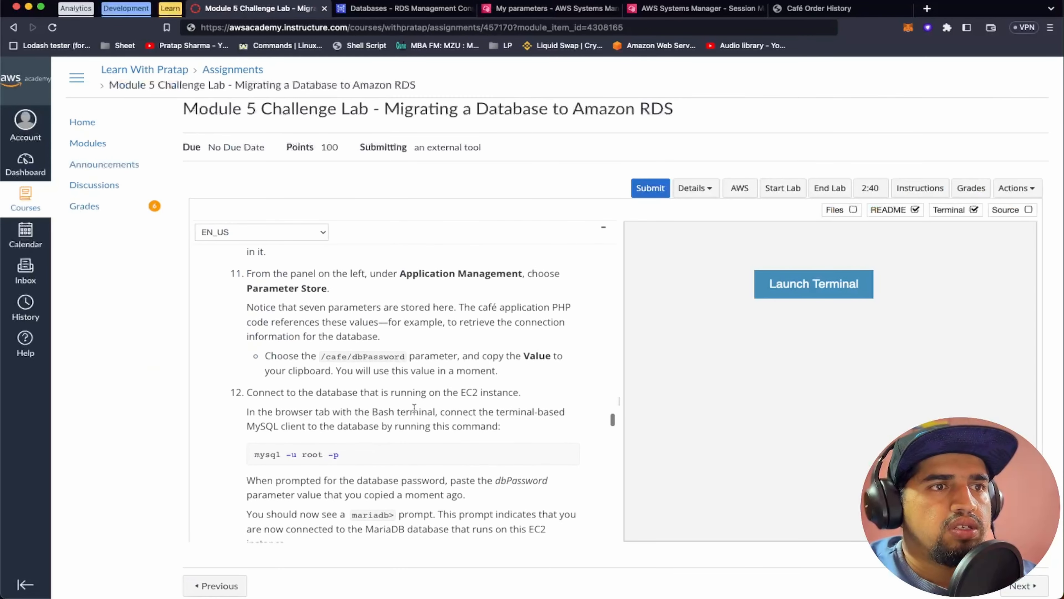
click(532, 11)
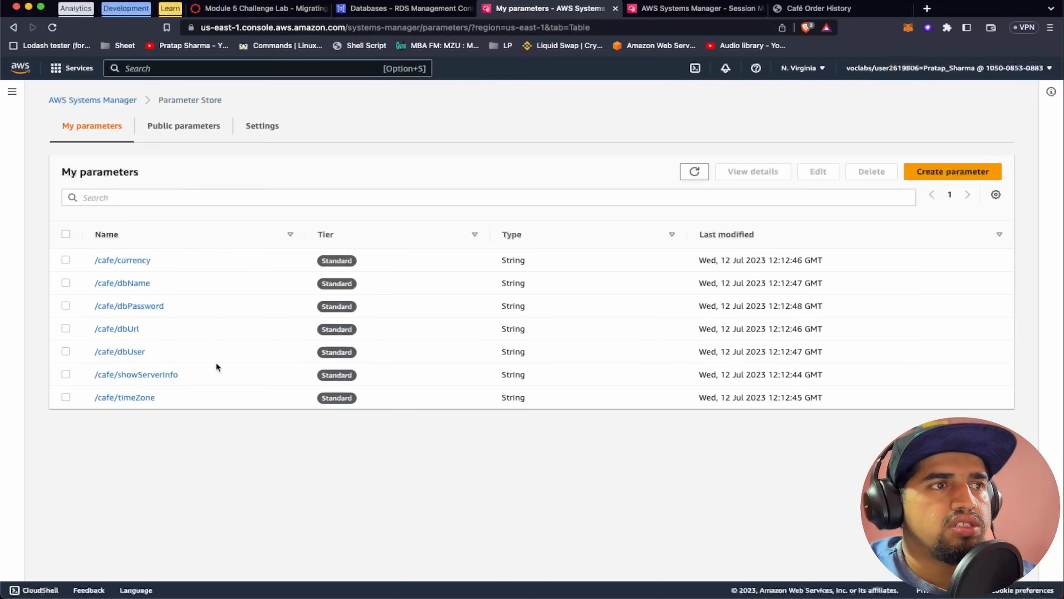
click(231, 10)
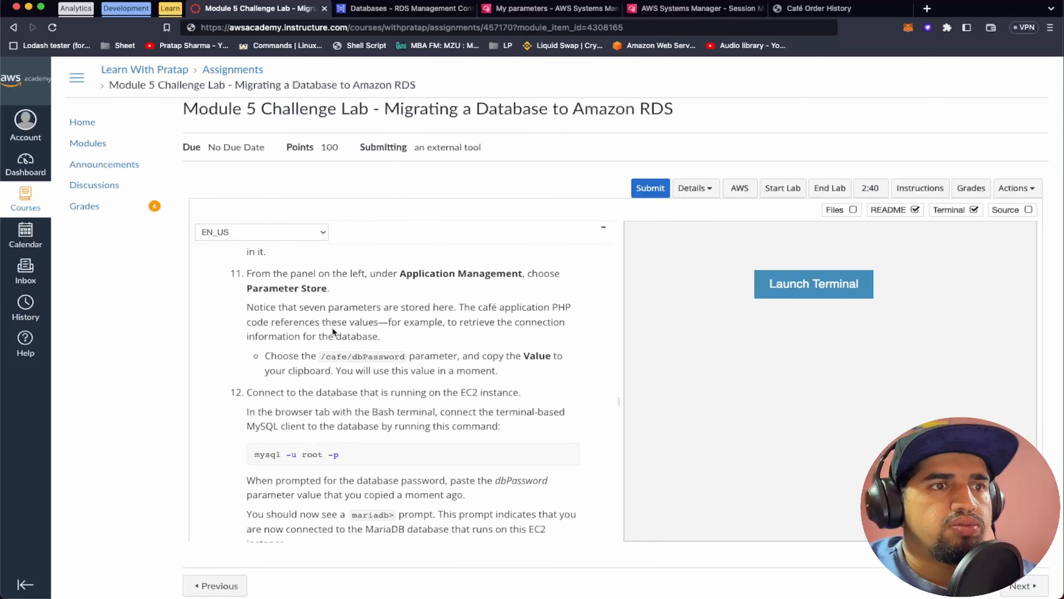
scroll(335, 325, down, 2)
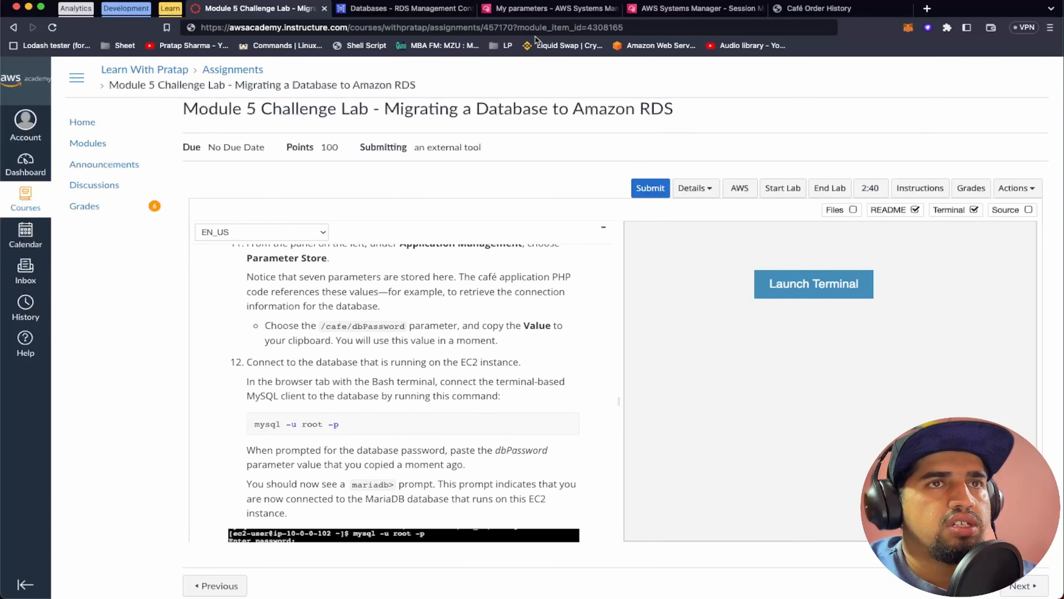
click(549, 10)
click(134, 302)
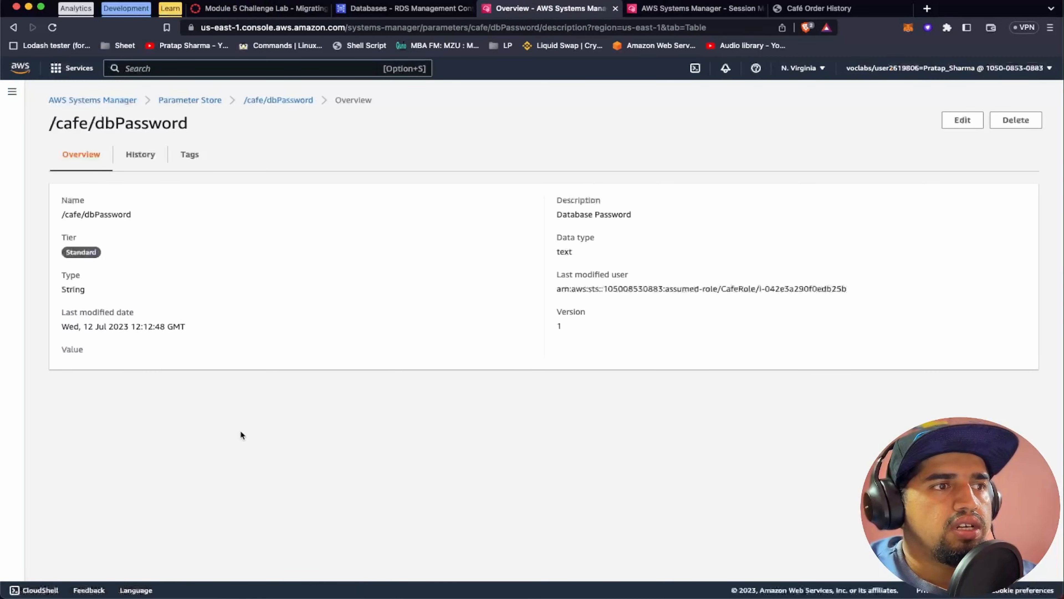
drag(62, 363, 108, 368)
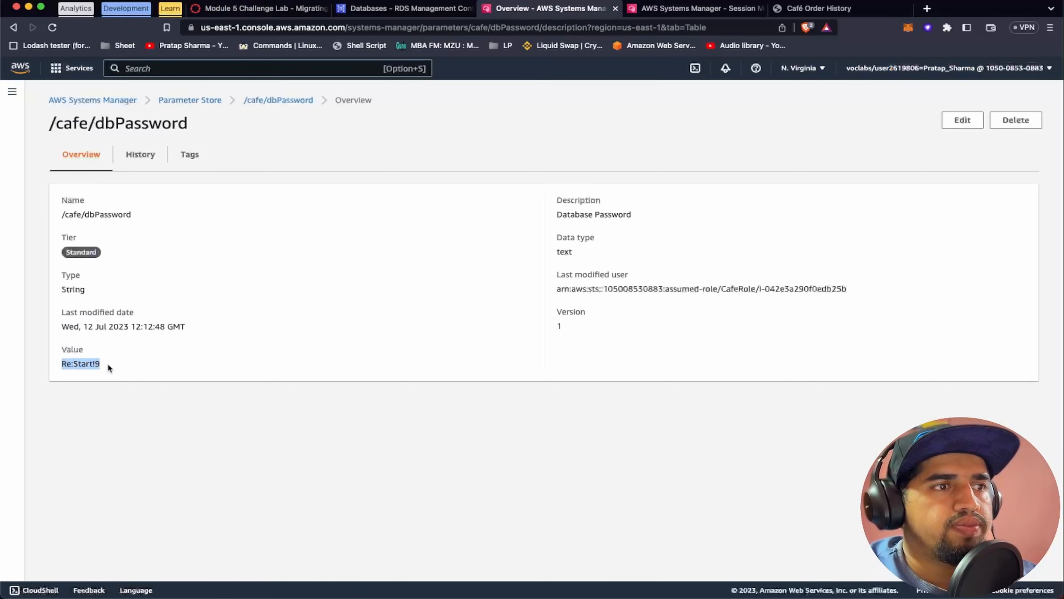
Connect to the local MariaDB database with mysql -u root -p in the terminal, supplying the copied database password
click(259, 8)
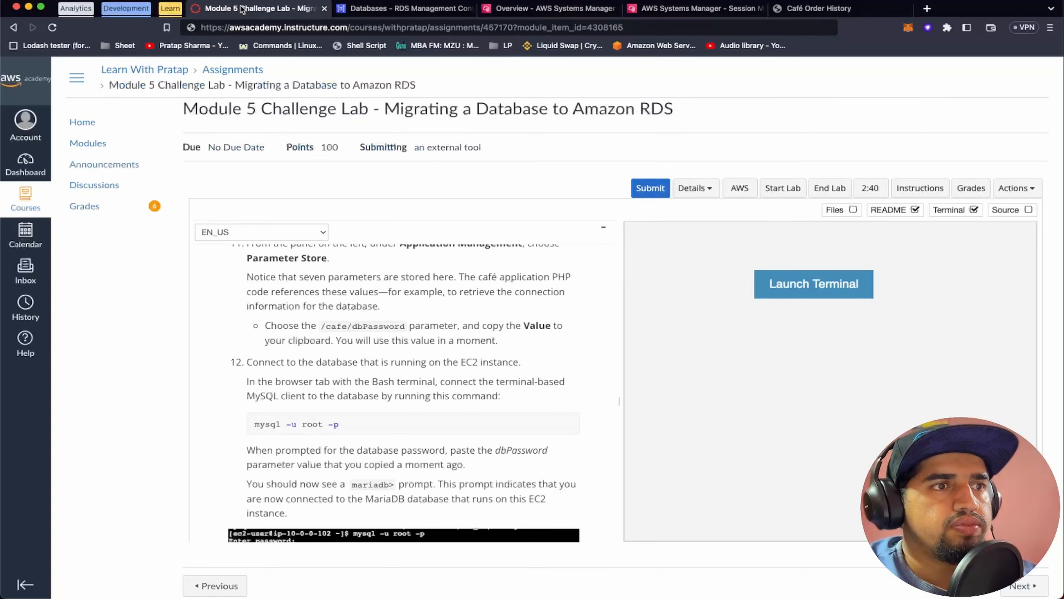
scroll(337, 358, down, 2)
scroll(336, 358, down, 2)
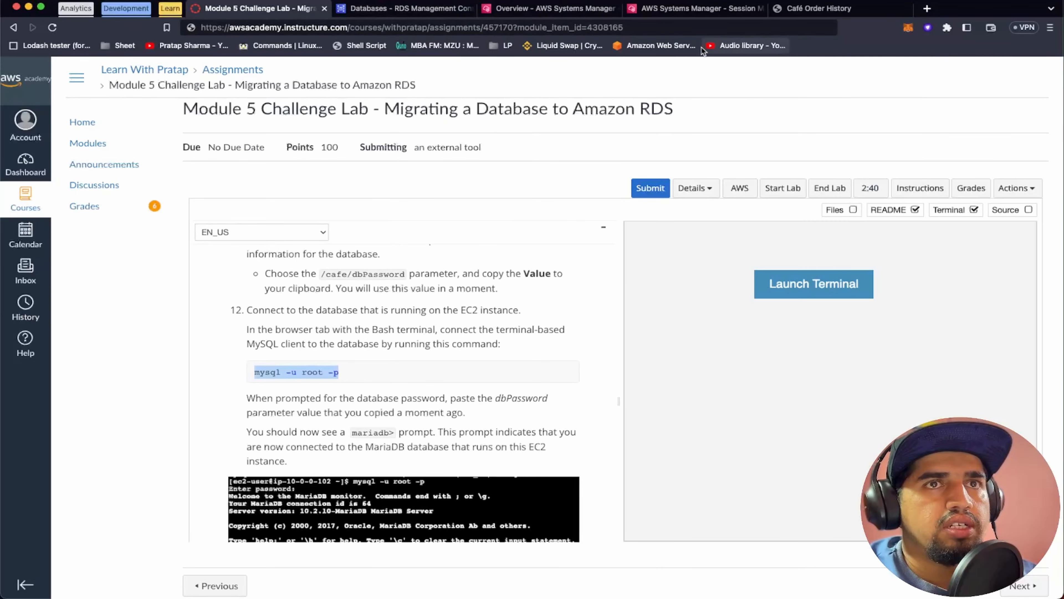
click(656, 10)
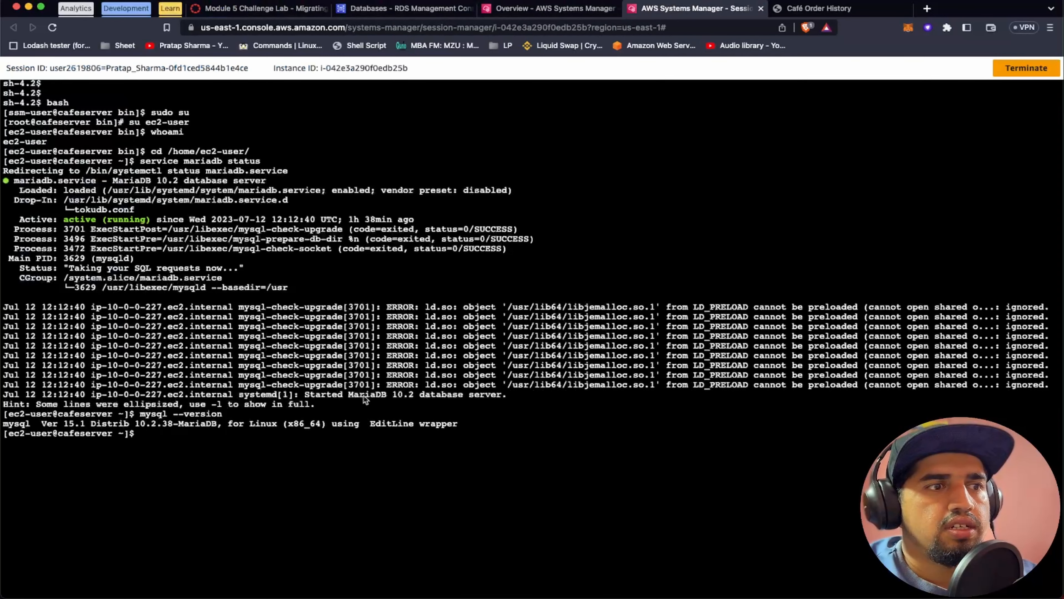
text(mysql -u root -p)
key(Return)
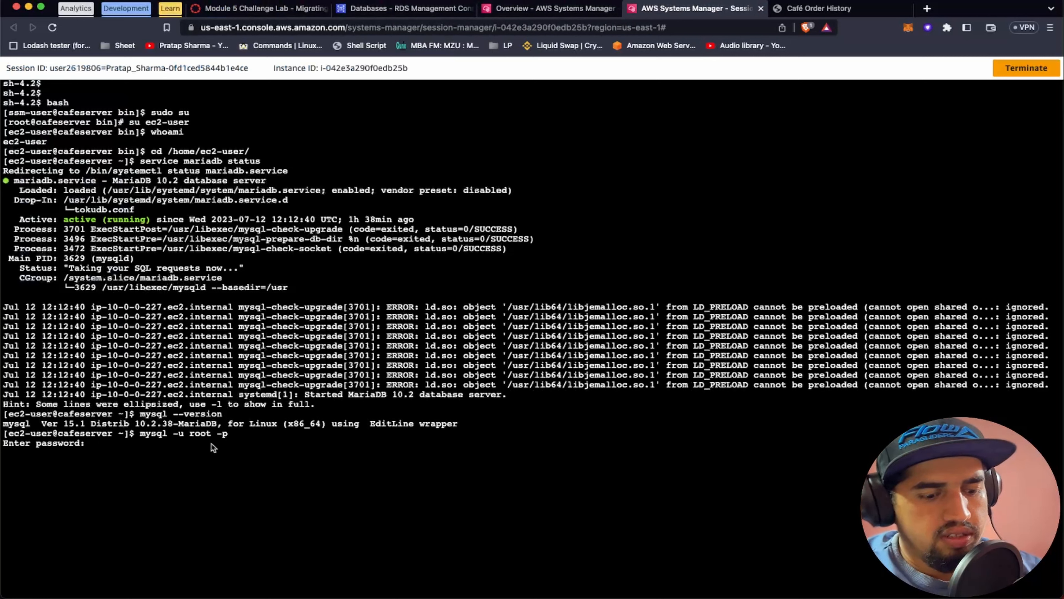
key(super+shift+v)
mouse_move(259, 462)
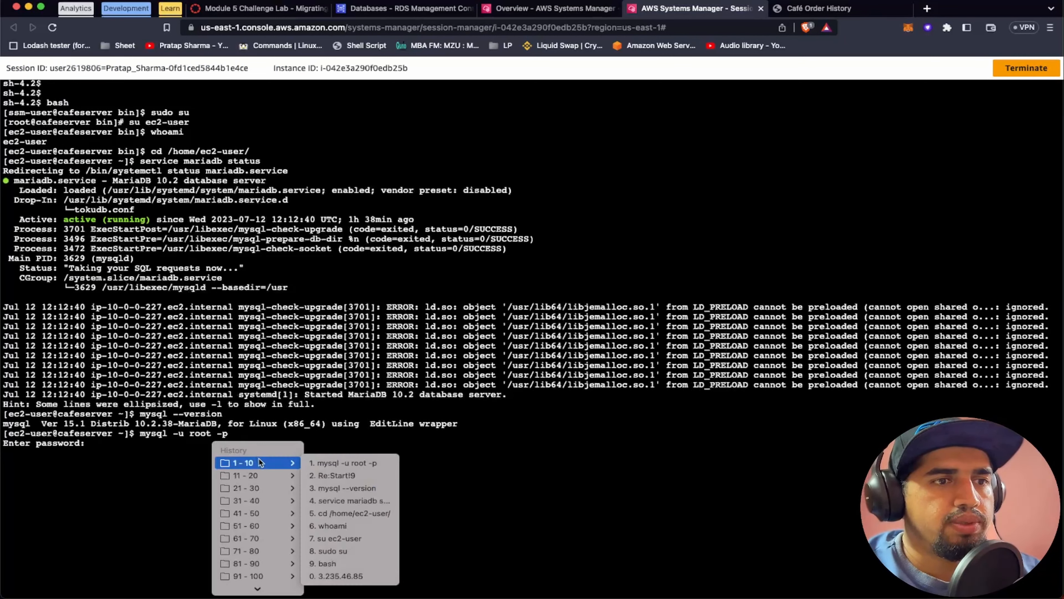
click(333, 475)
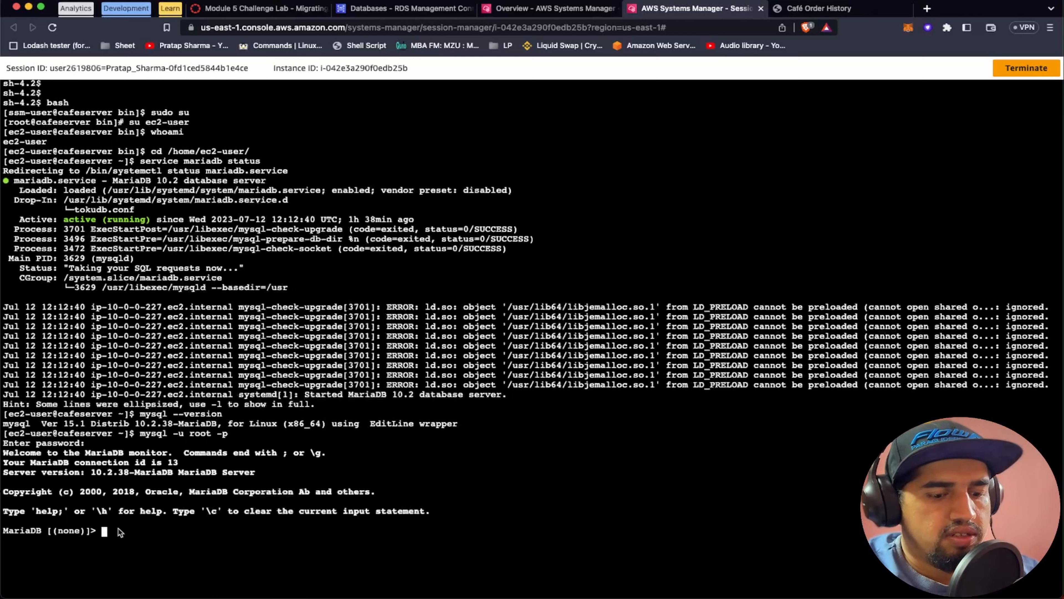
List the databases on the MariaDB server with show databases;
text(show )
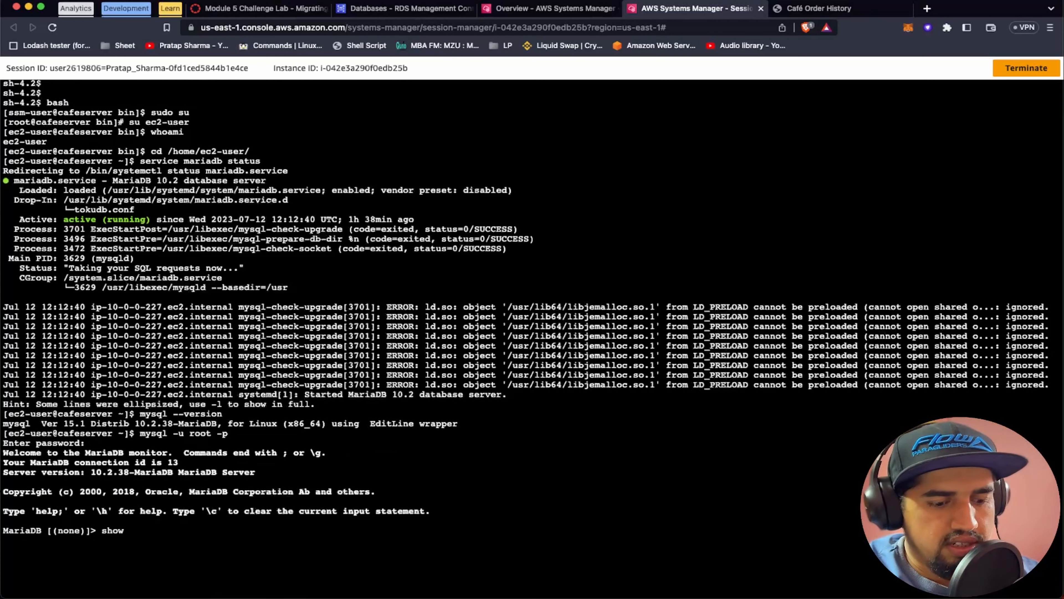
text(databa)
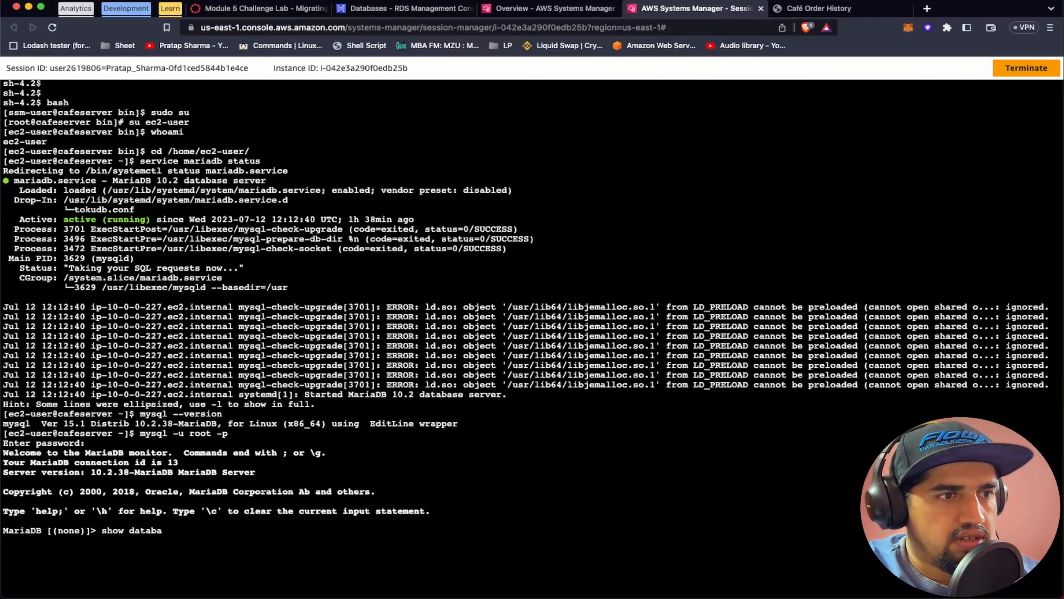
text(ses;)
key(Return)
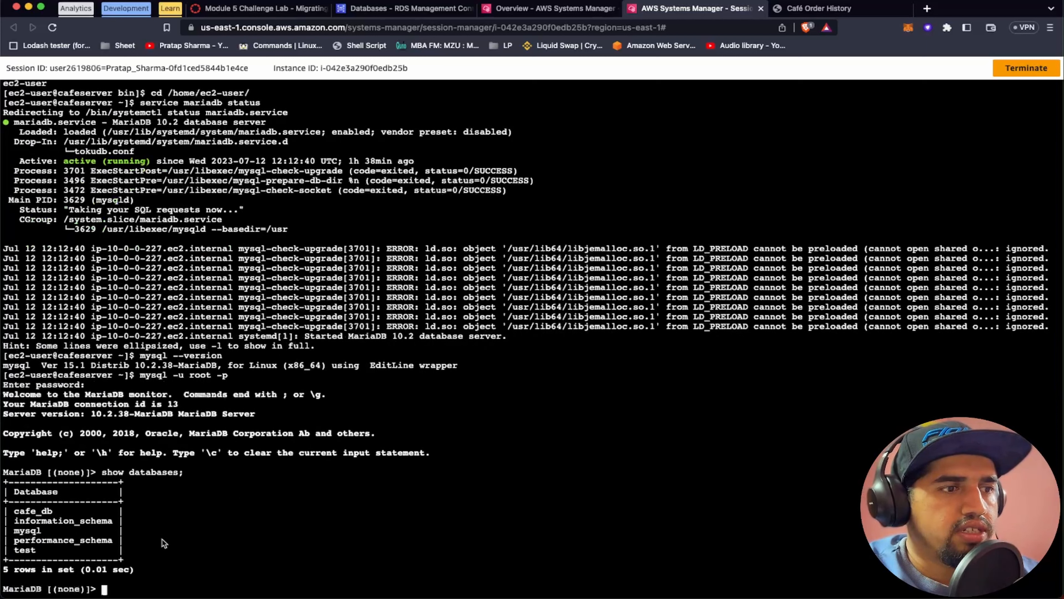
Switch the MariaDB session to the café database with use cafe_db;
text(us)
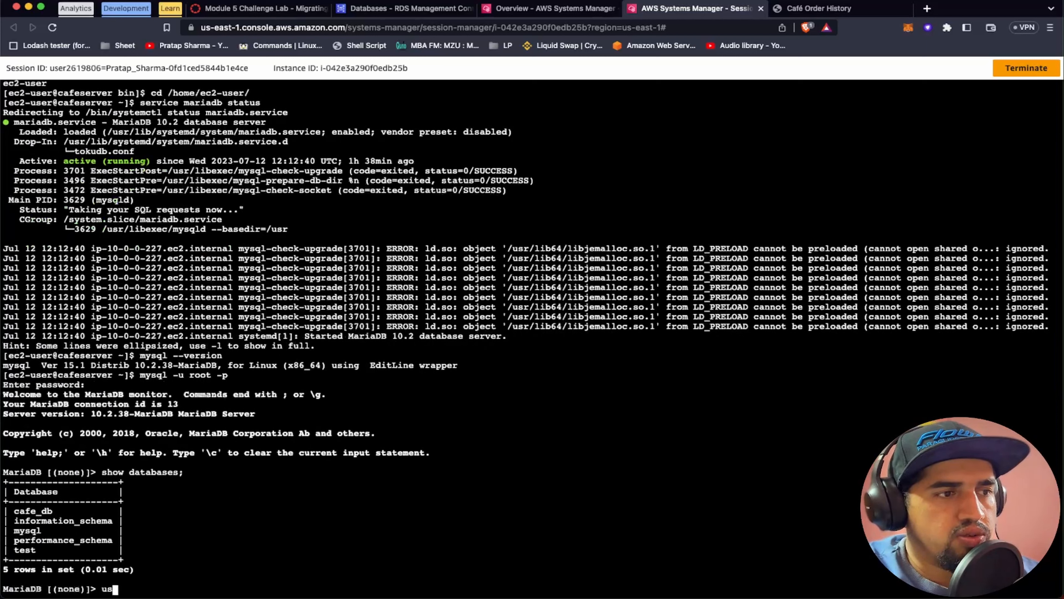
text(e ca)
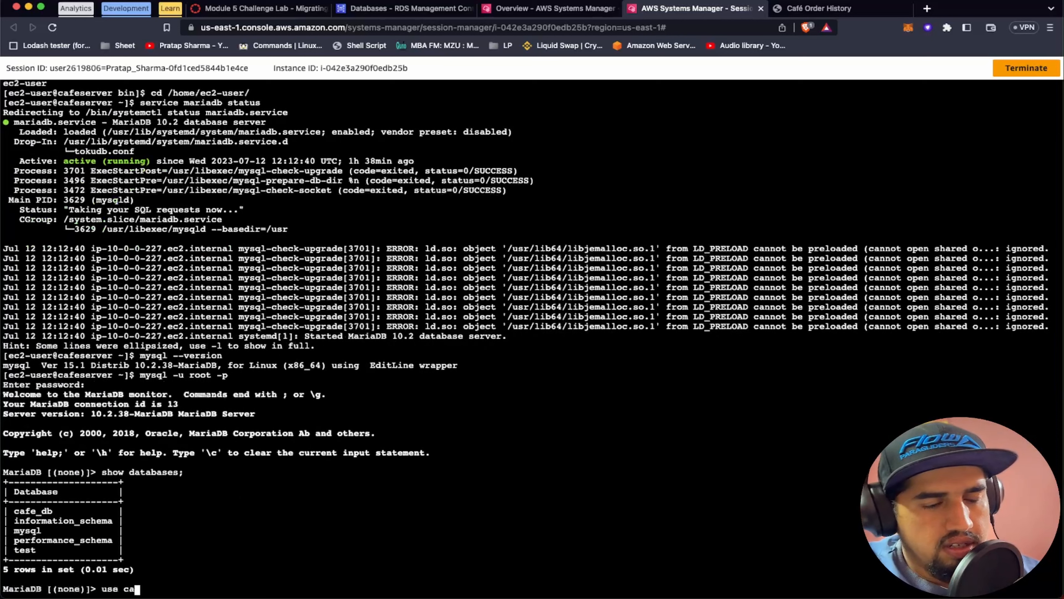
text(fe_db)
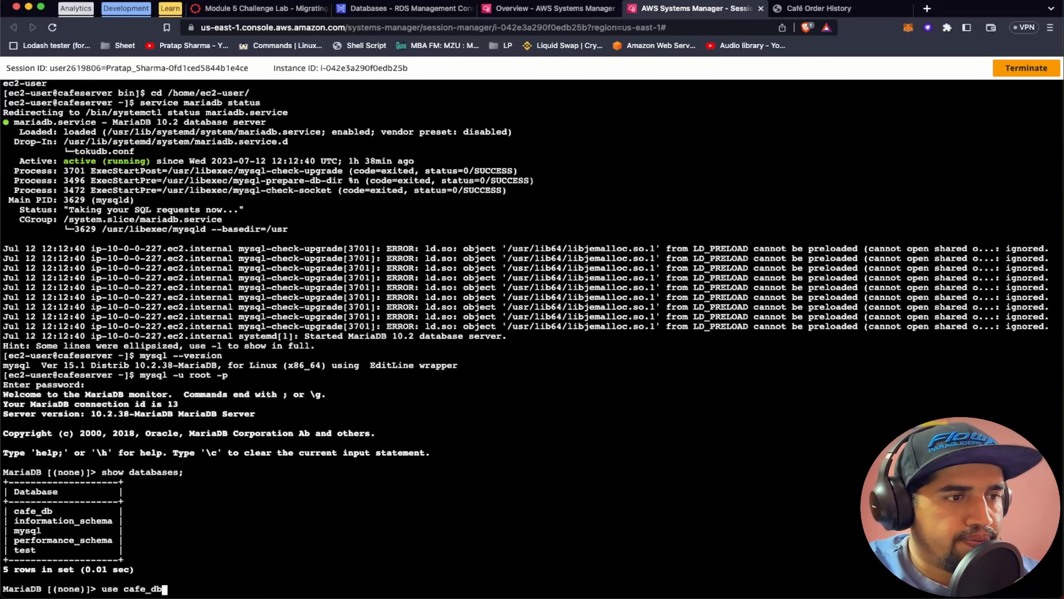
text(;)
key(Return)
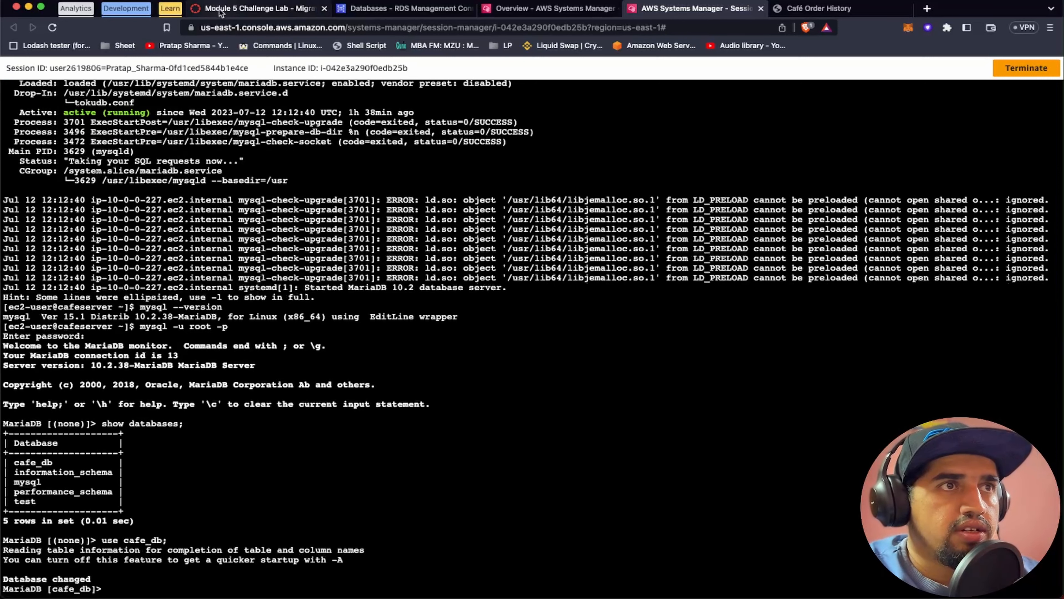
Following lab step 13, list the tables in cafe_db with show tables;
click(260, 8)
scroll(364, 349, down, 5)
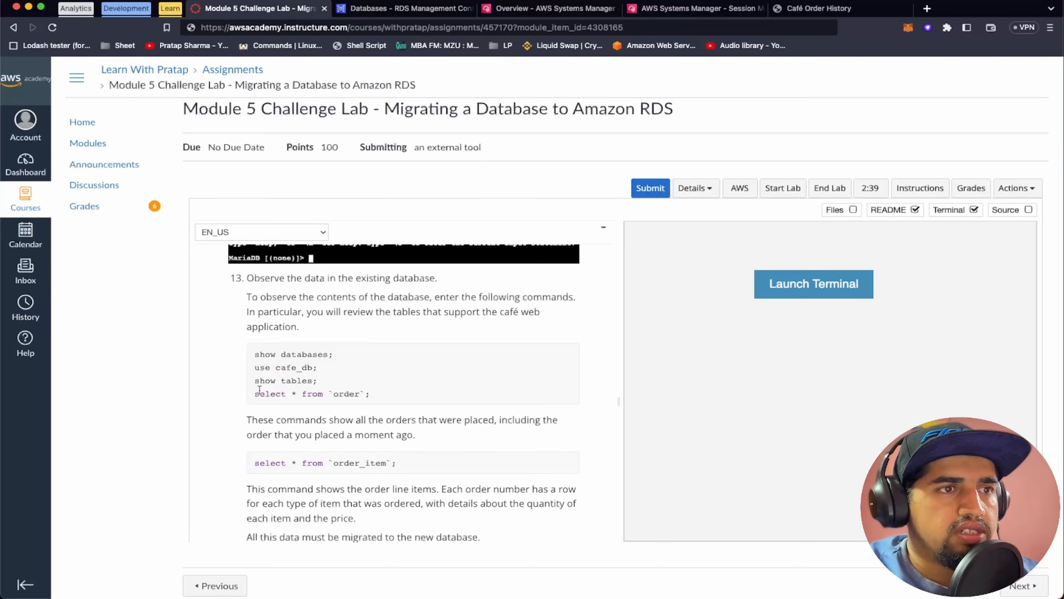
click(655, 11)
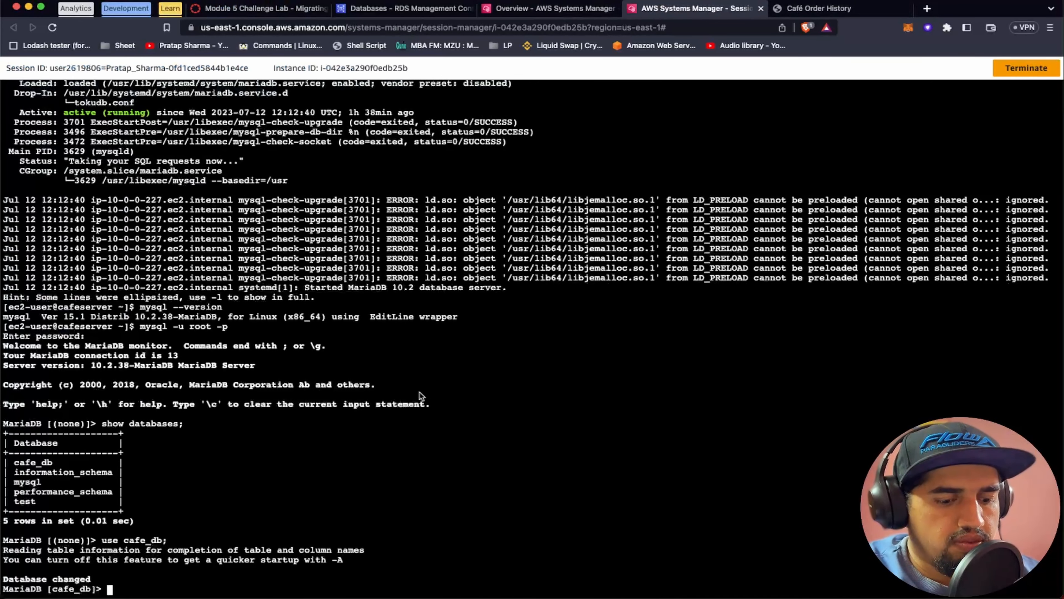
text(show tab)
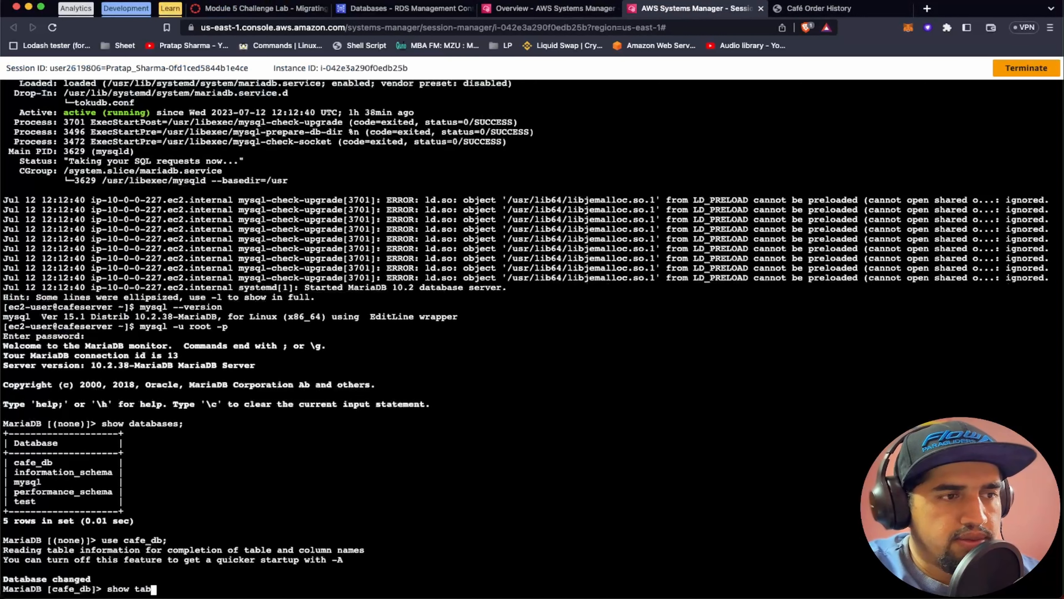
text(les;)
key(Return)
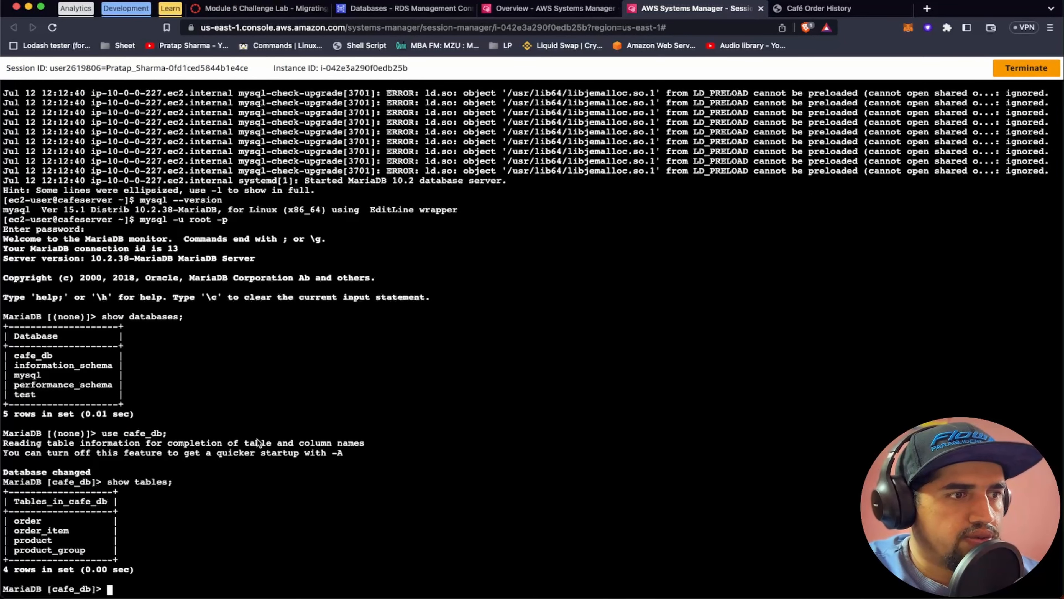
Copy the select * from `order`; query from lab step 13 and run it in the MariaDB session
click(272, 10)
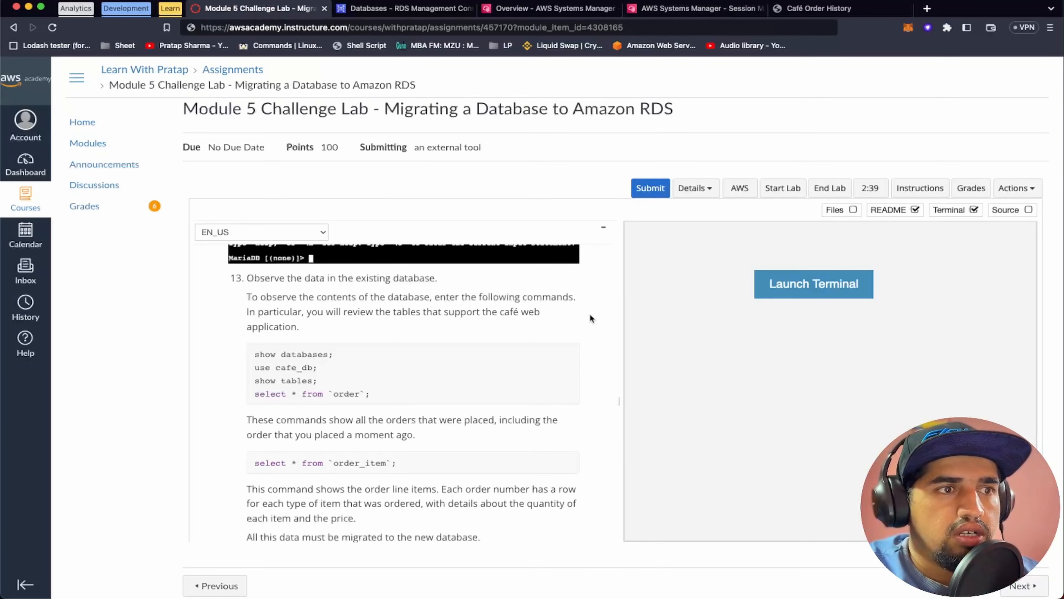
drag(253, 395, 382, 393)
key(super+c)
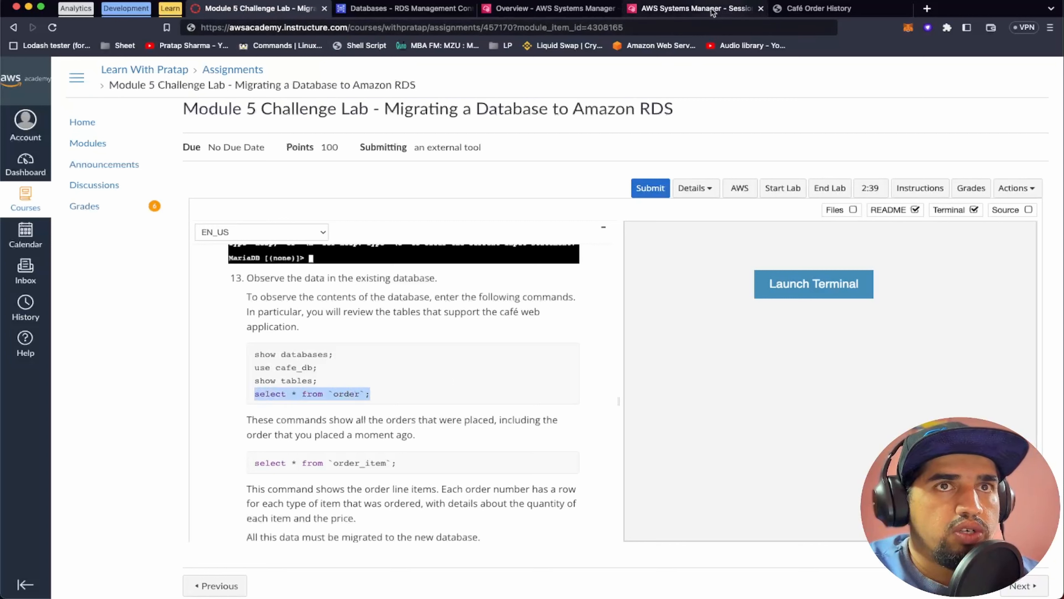
click(697, 9)
key(super+v)
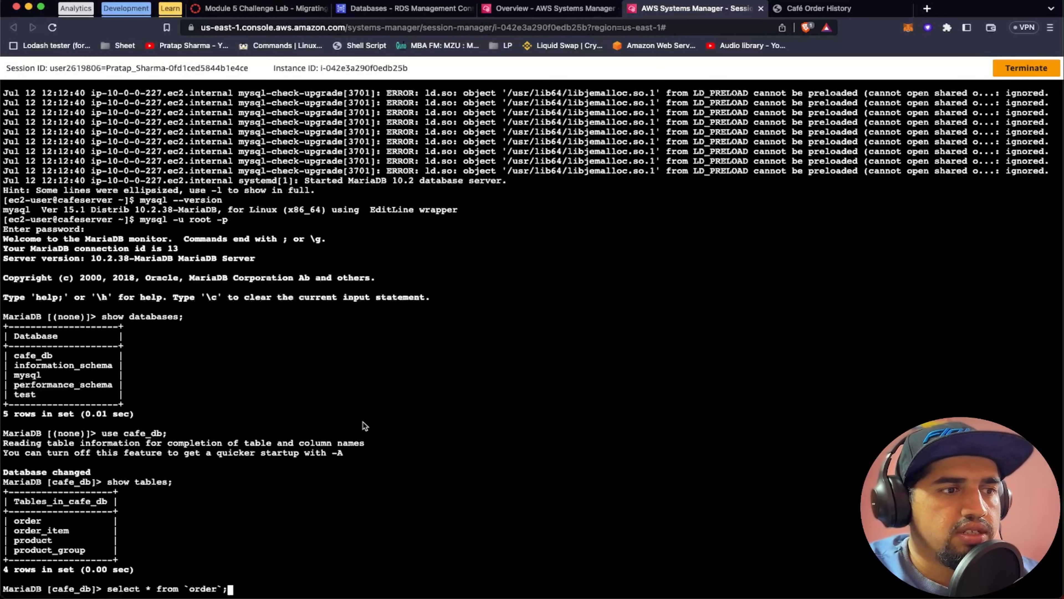
key(Return)
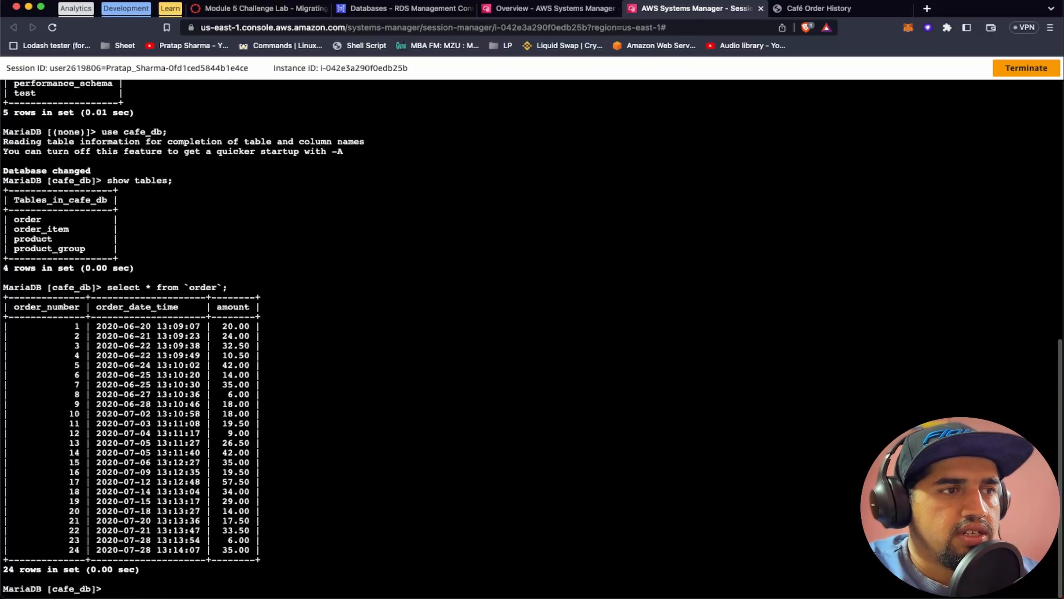
Rework the previous query into select * from `order_item`; and run it to review the order line items
key(Up)
key(Left)
key(Left)
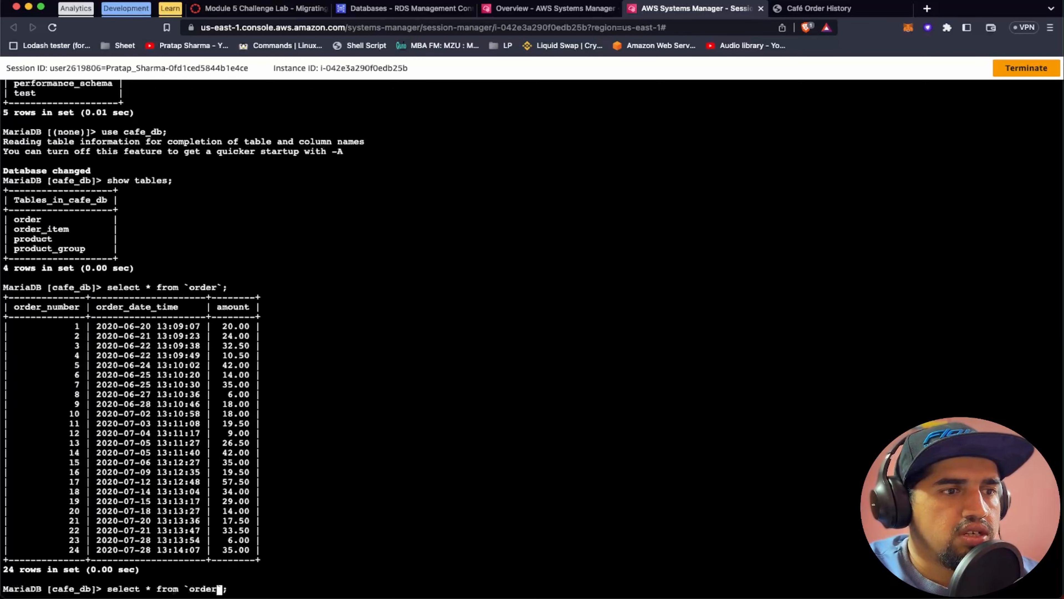
text(_)
text(item)
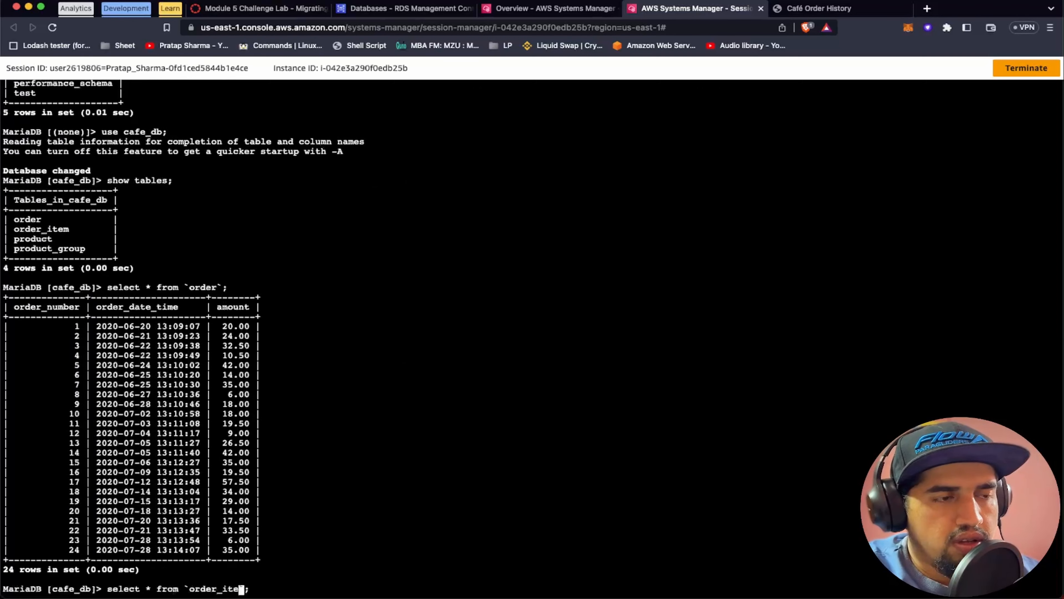
key(Return)
scroll(458, 257, up, 5)
scroll(459, 257, down, 5)
scroll(459, 258, up, 2)
scroll(458, 259, down, 3)
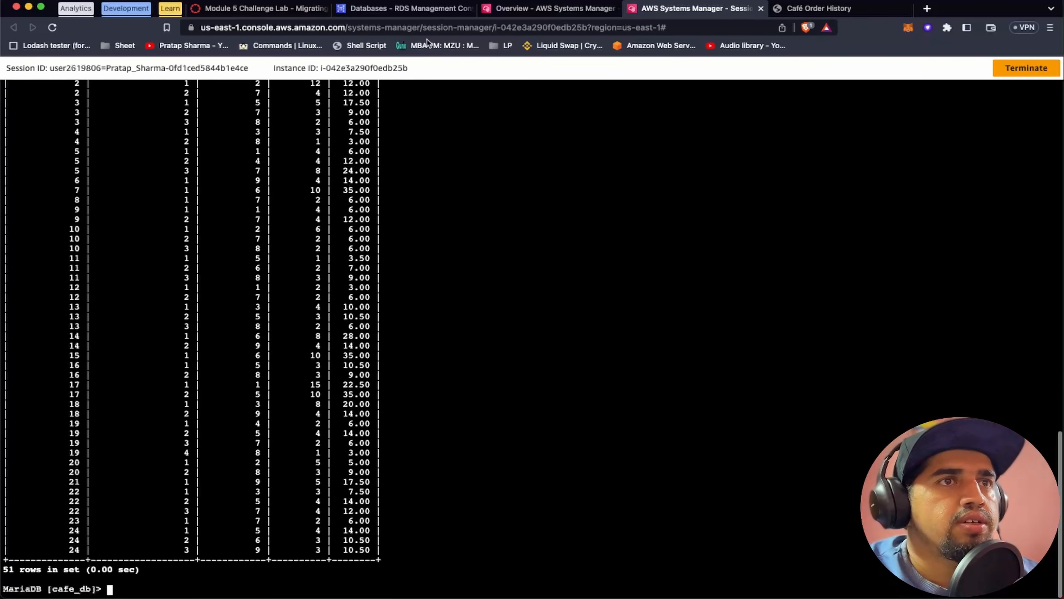
Following lab step 14, leave the MariaDB client with exit
click(287, 10)
scroll(363, 396, down, 5)
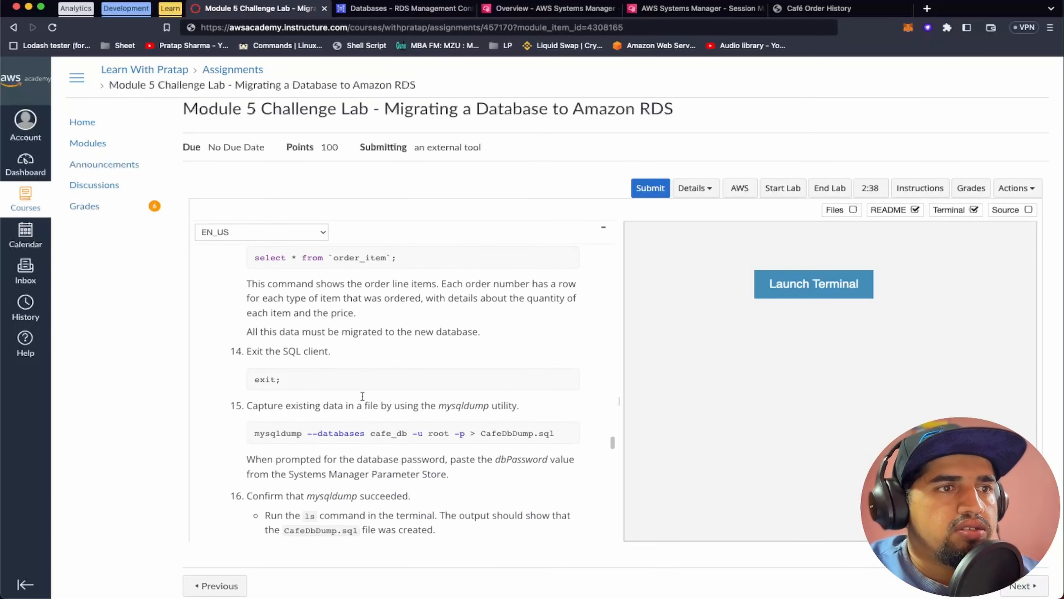
click(691, 8)
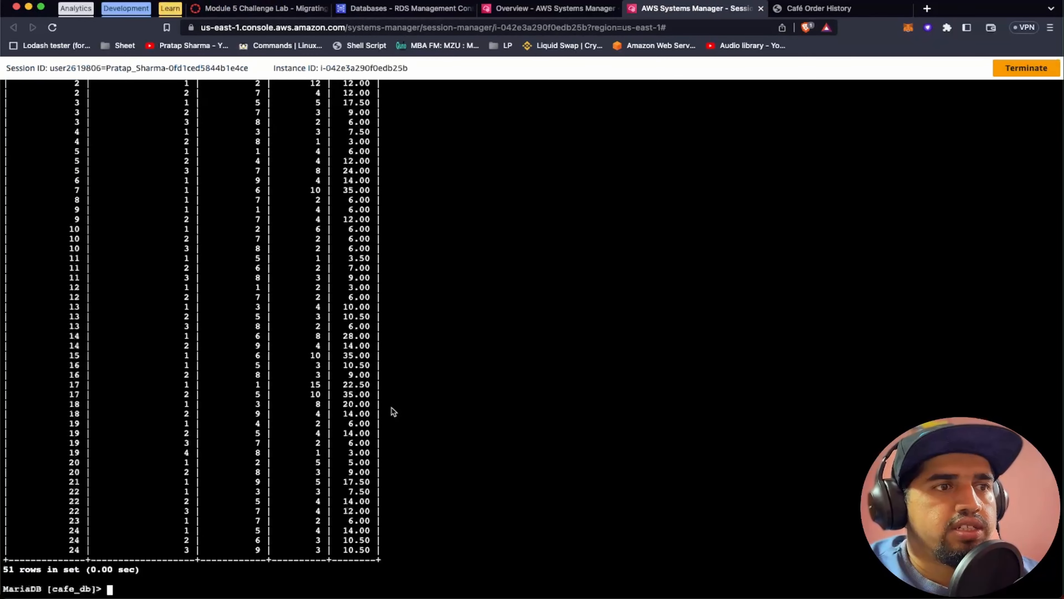
text(exi)
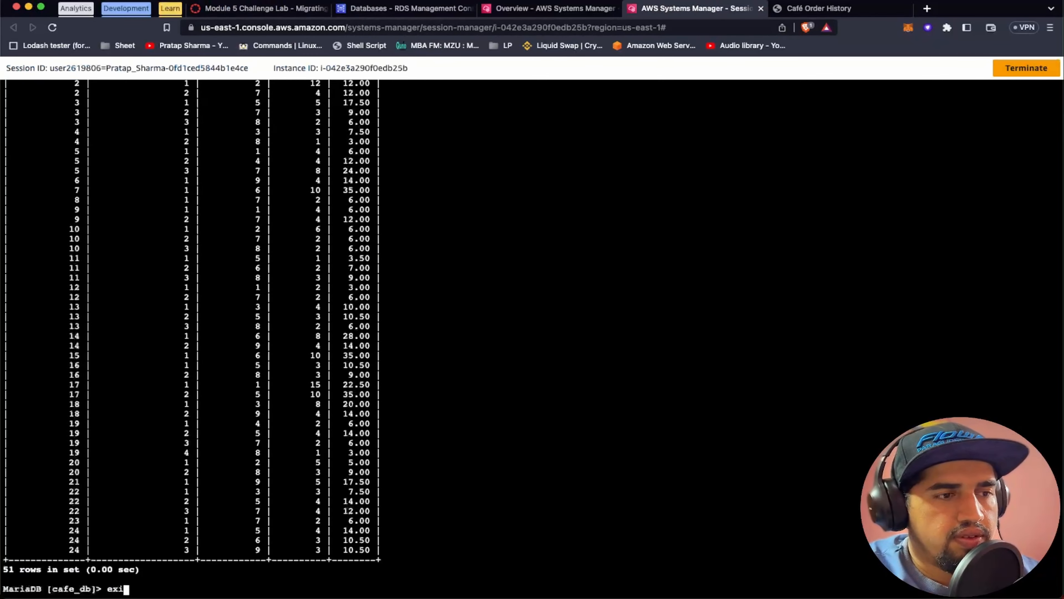
text(t)
key(Return)
Copy the mysqldump command from lab step 15 and review its --databases option, cafe_db database and CafeDbDump.sql output file
key(super+1)
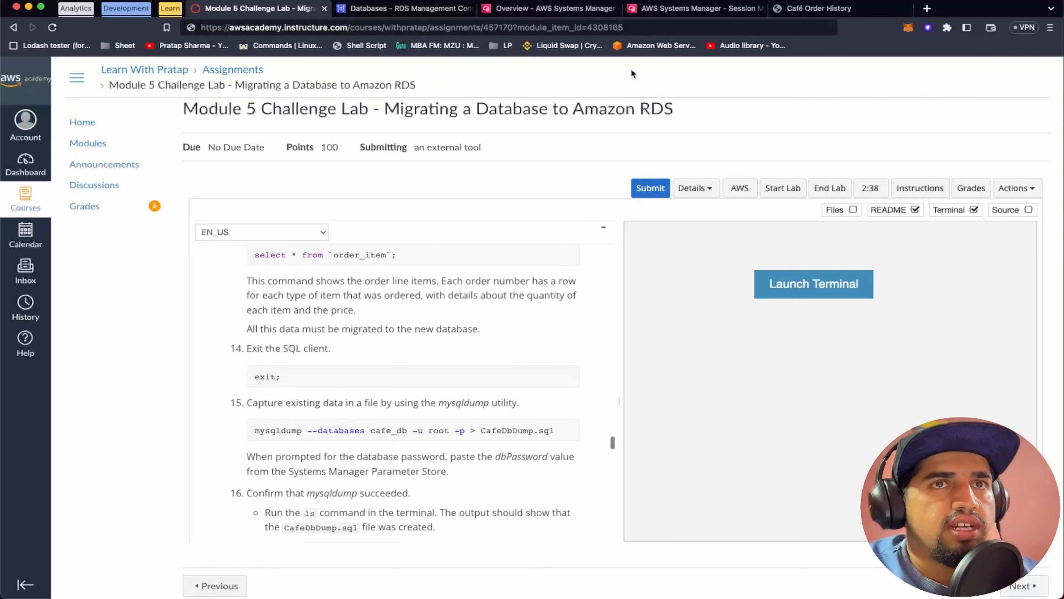
scroll(509, 207, down, 1)
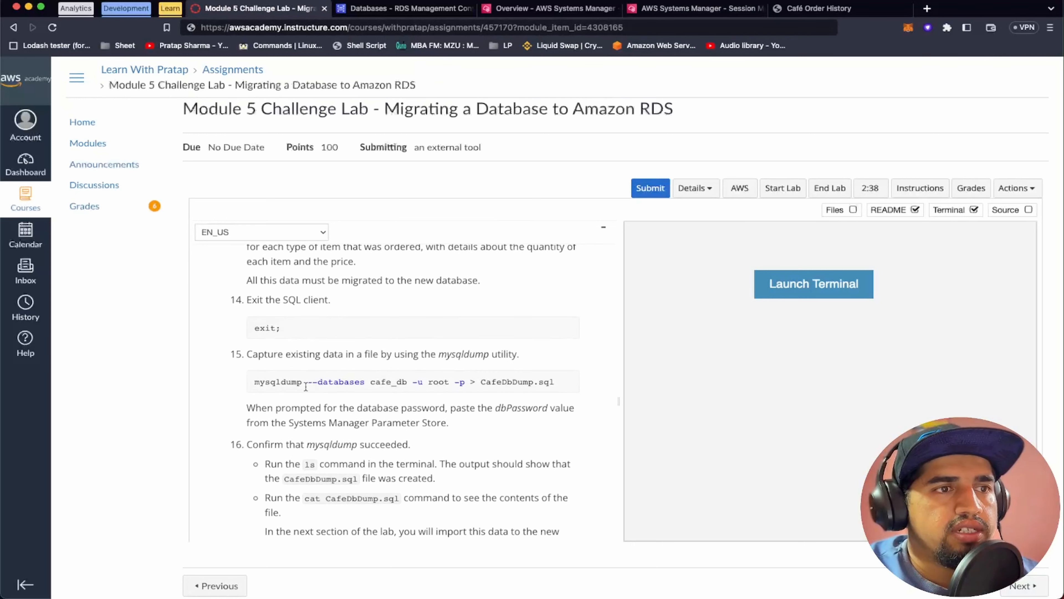
drag(254, 382, 563, 381)
key(super+c)
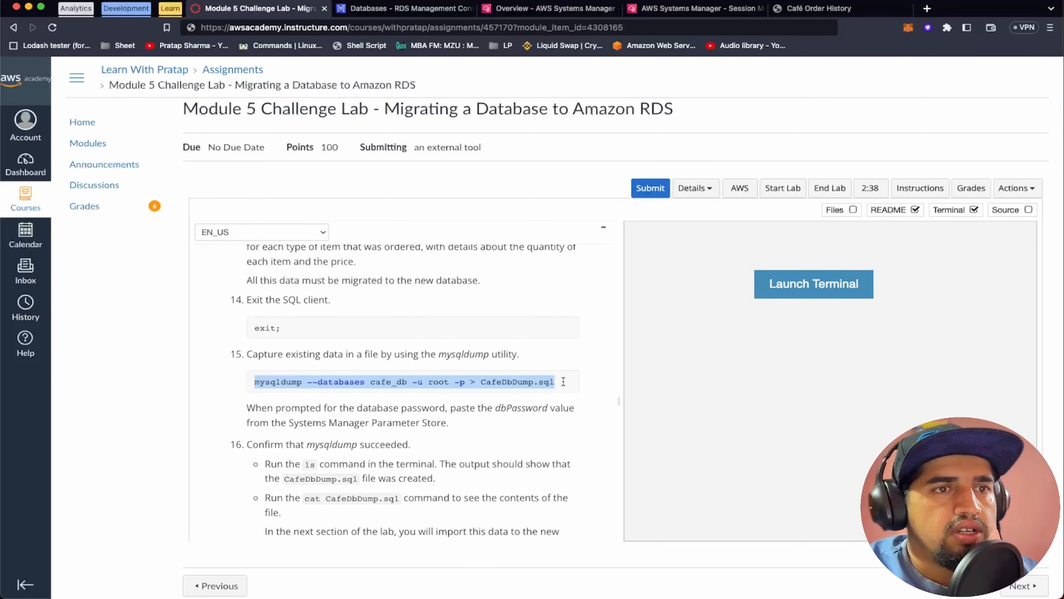
click(399, 386)
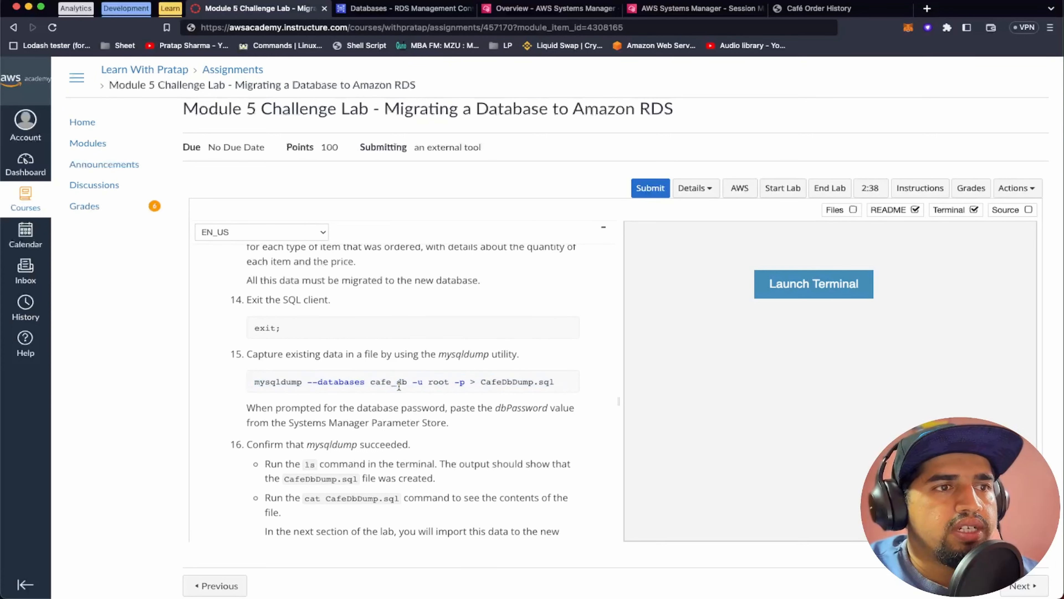
double_click(283, 382)
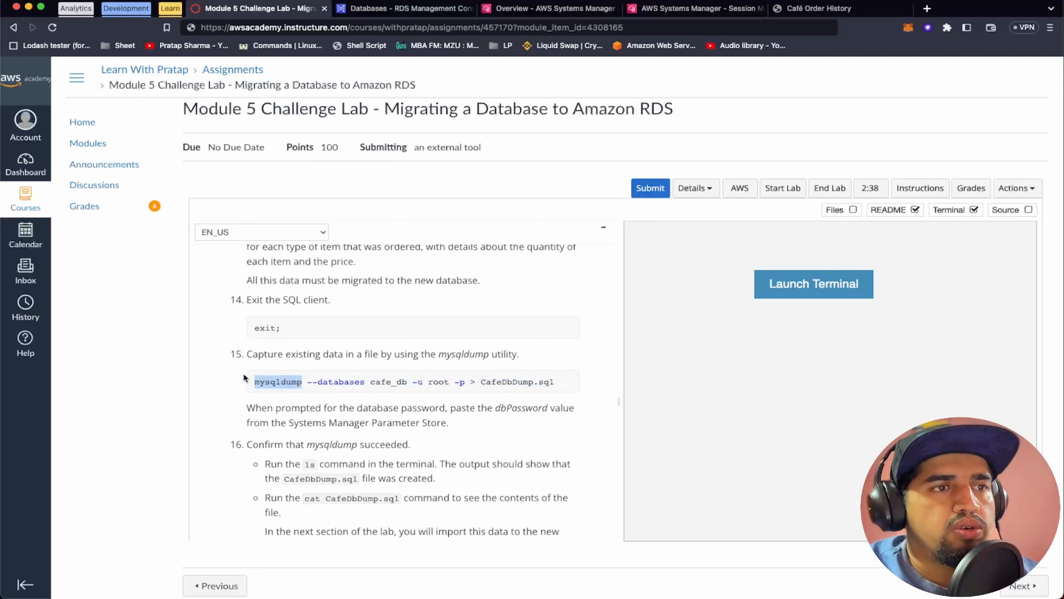
double_click(347, 382)
double_click(380, 383)
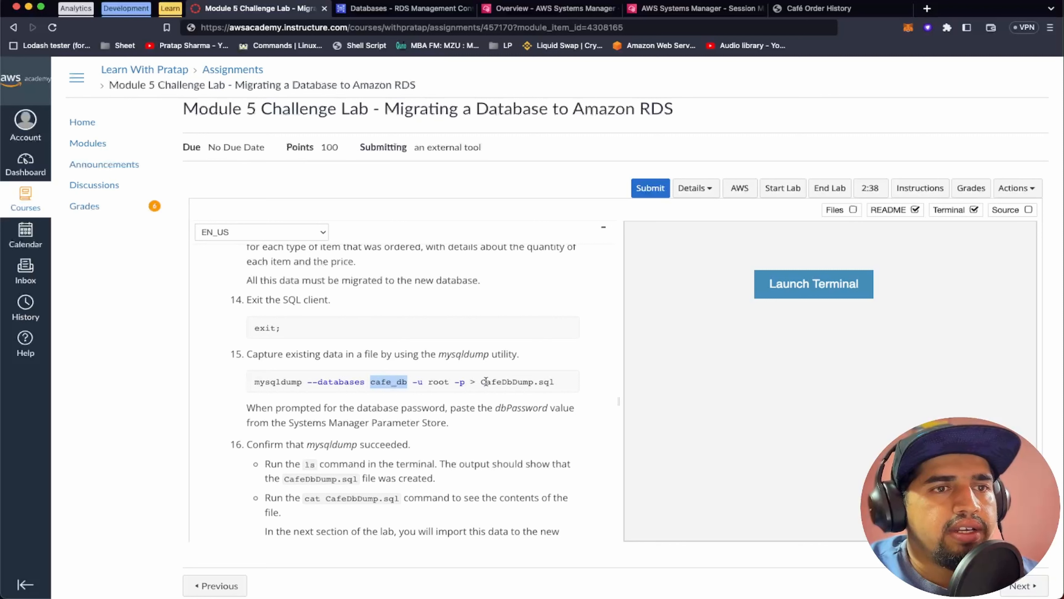
drag(483, 382, 539, 382)
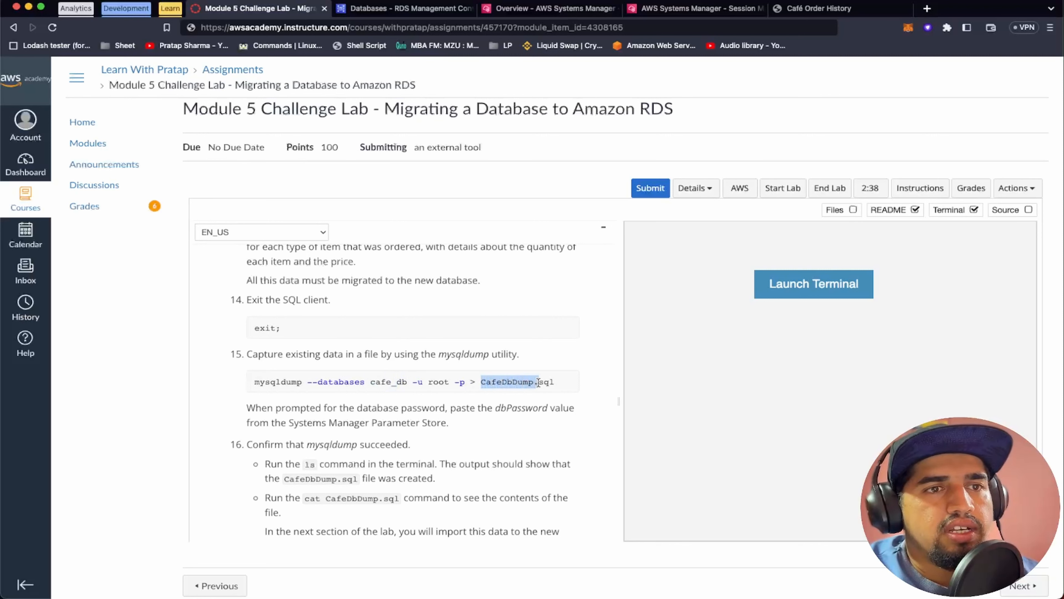
click(551, 382)
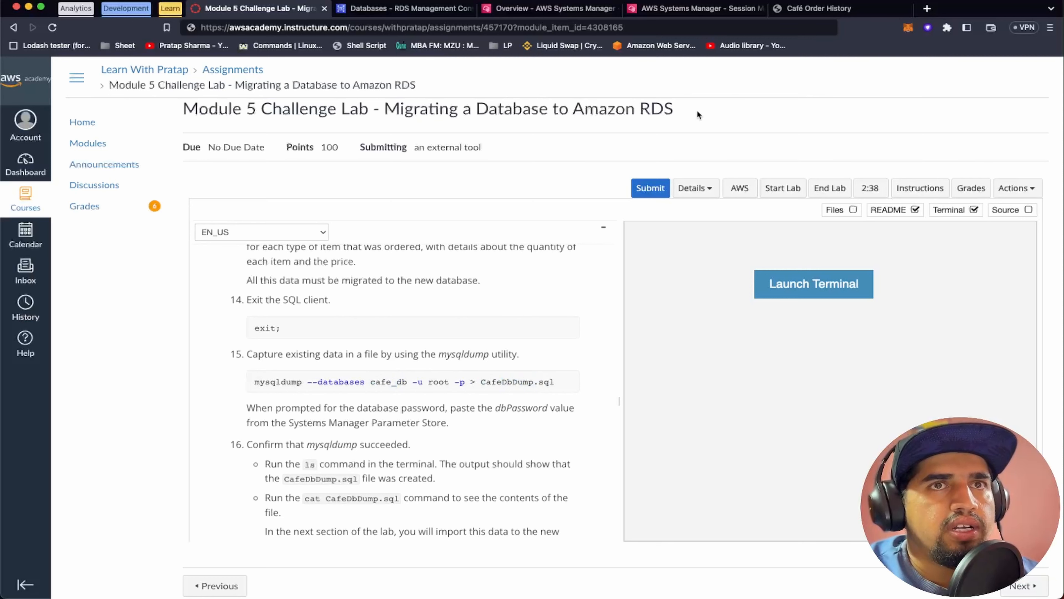
Dump the local database with mysqldump --databases cafe_db -u root -p > CafeDbDump.sql, supplying the database password from the clipboard history
click(695, 8)
key(super+v)
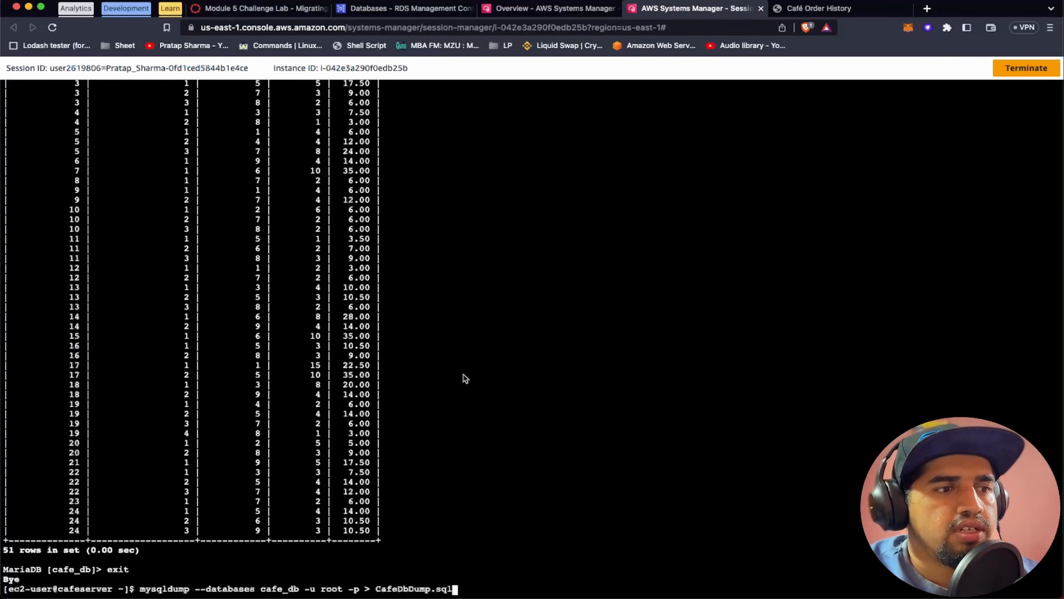
key(Return)
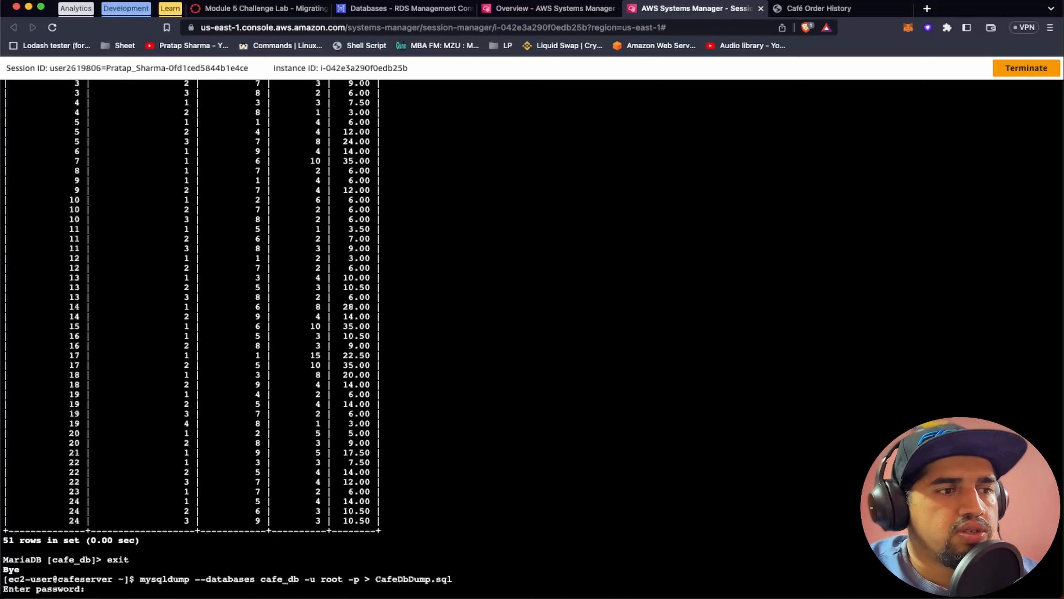
key(super+shift+v)
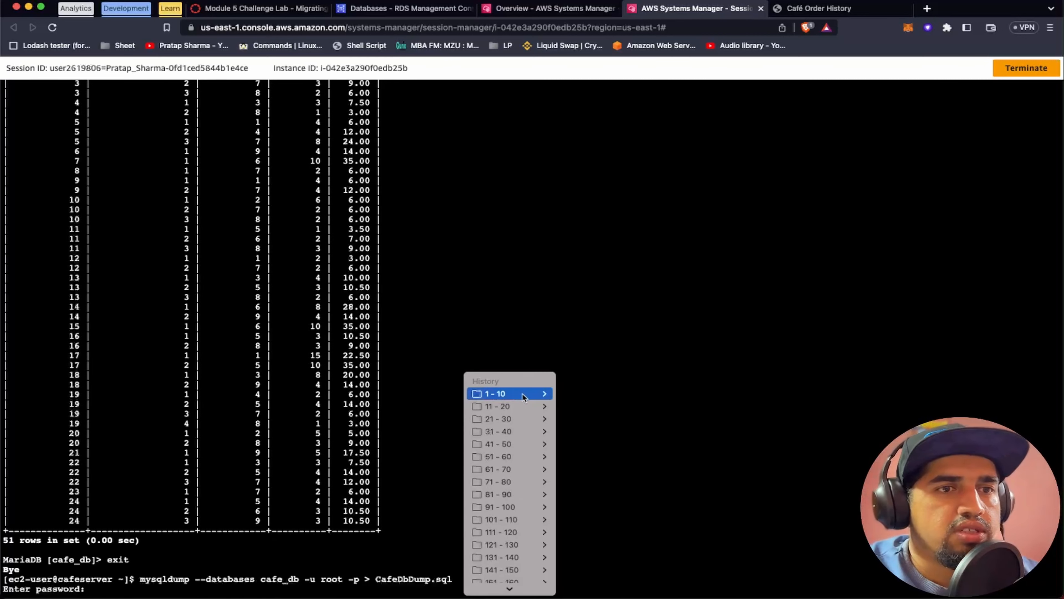
mouse_move(520, 394)
click(591, 418)
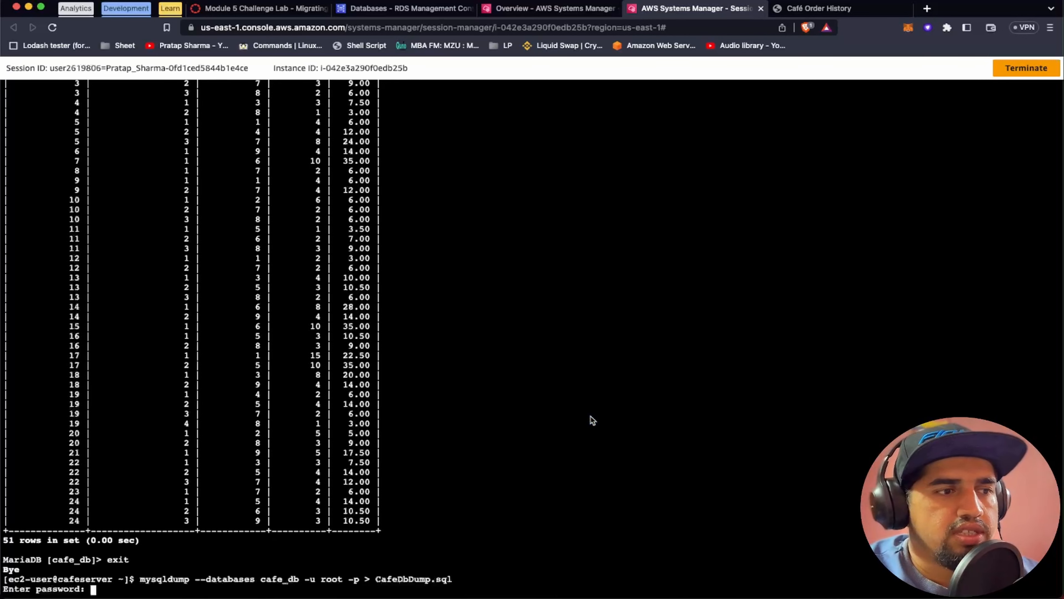
key(Return)
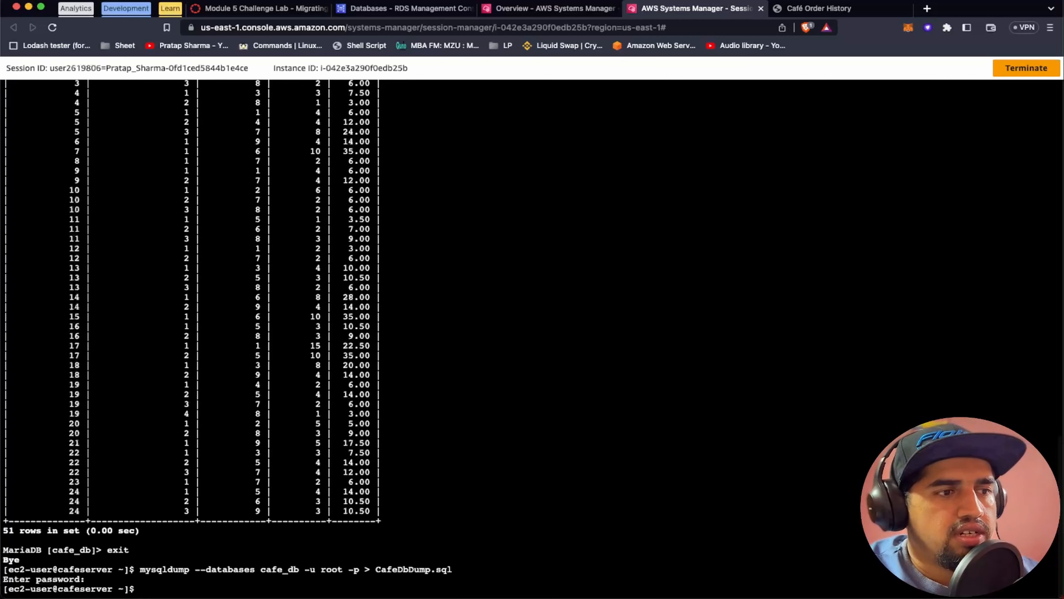
List the home directory with ls to check for the CafeDbDump.sql file, and look back over the earlier query output
text(ls)
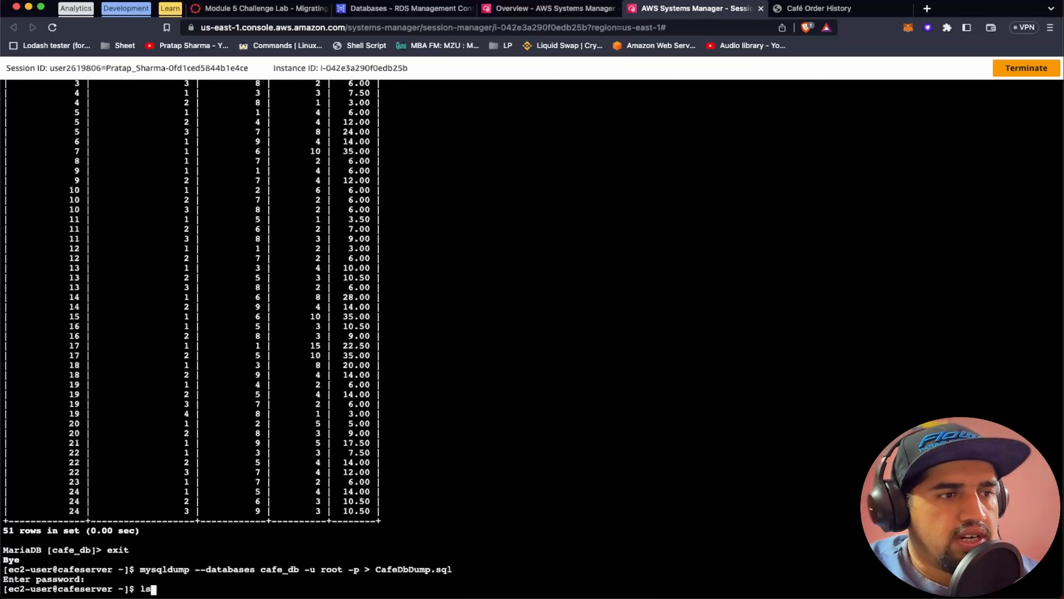
key(Return)
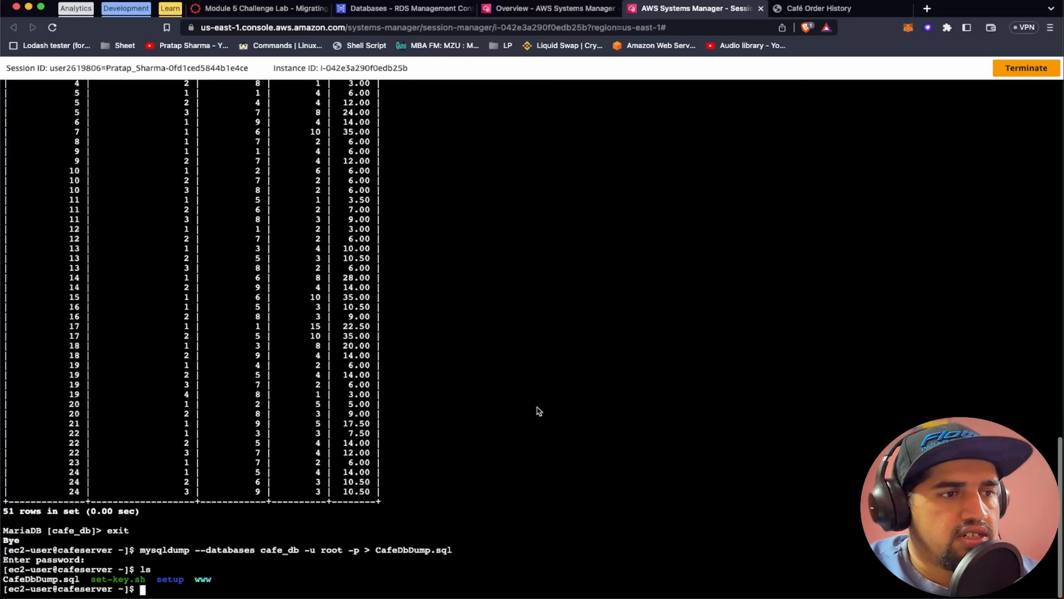
double_click(30, 579)
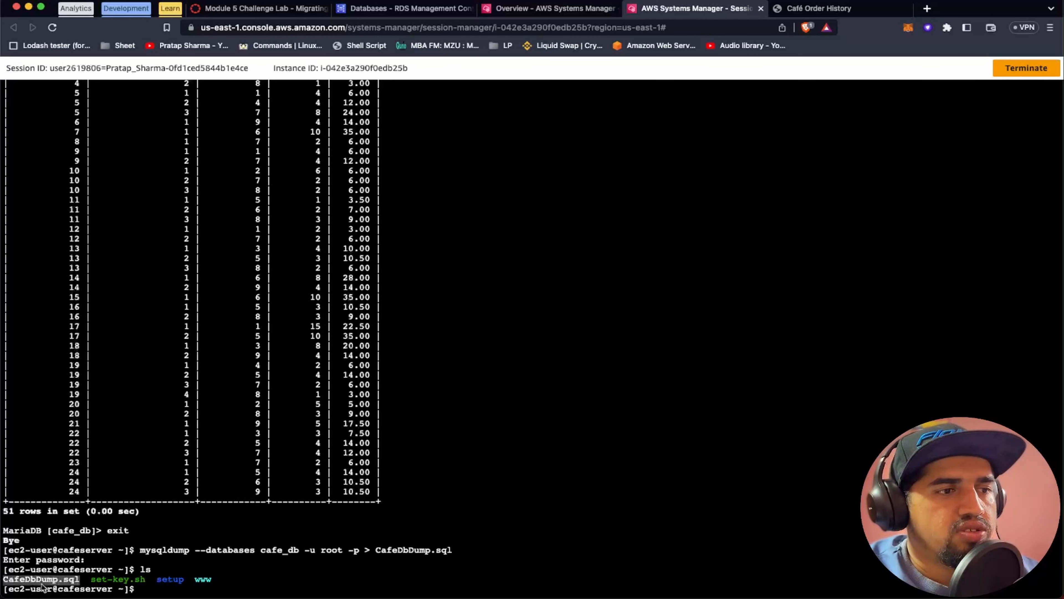
scroll(105, 200, up, 15)
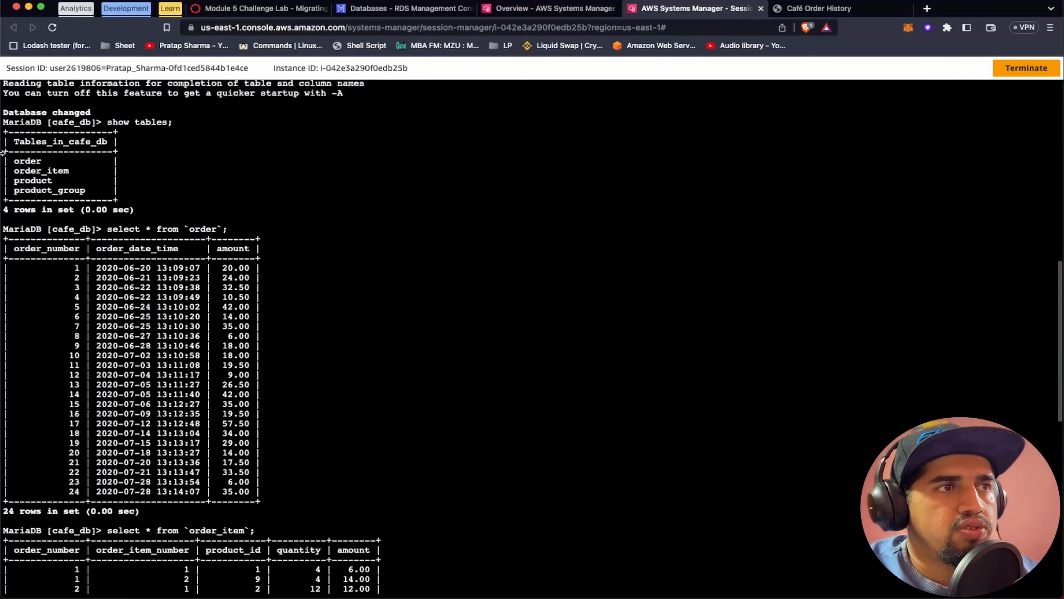
Display the contents of CafeDbDump.sql with cat and look through the dumped table structures and data
scroll(183, 352, down, 15)
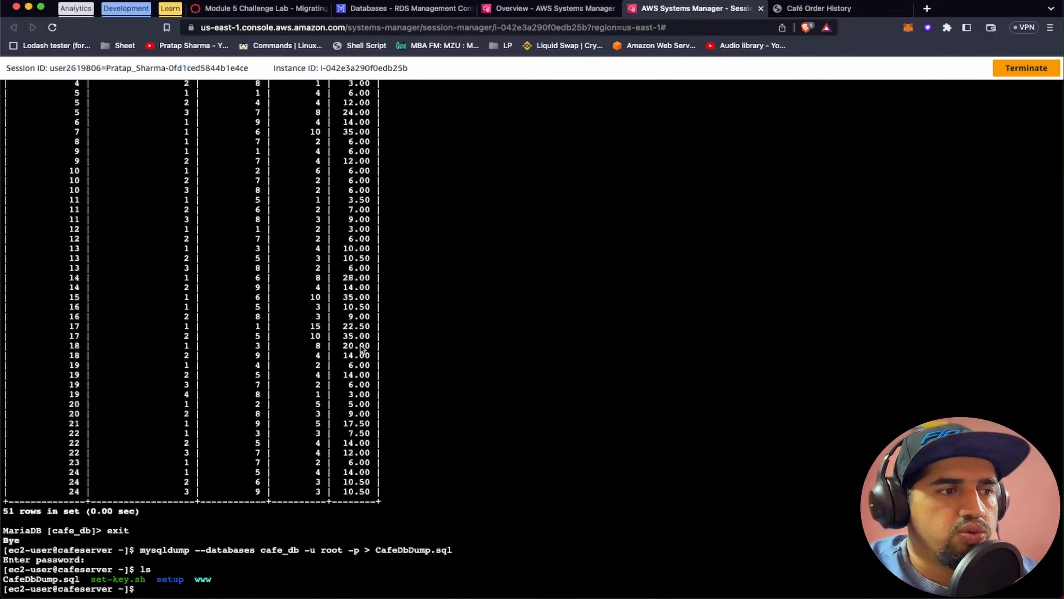
text(cat )
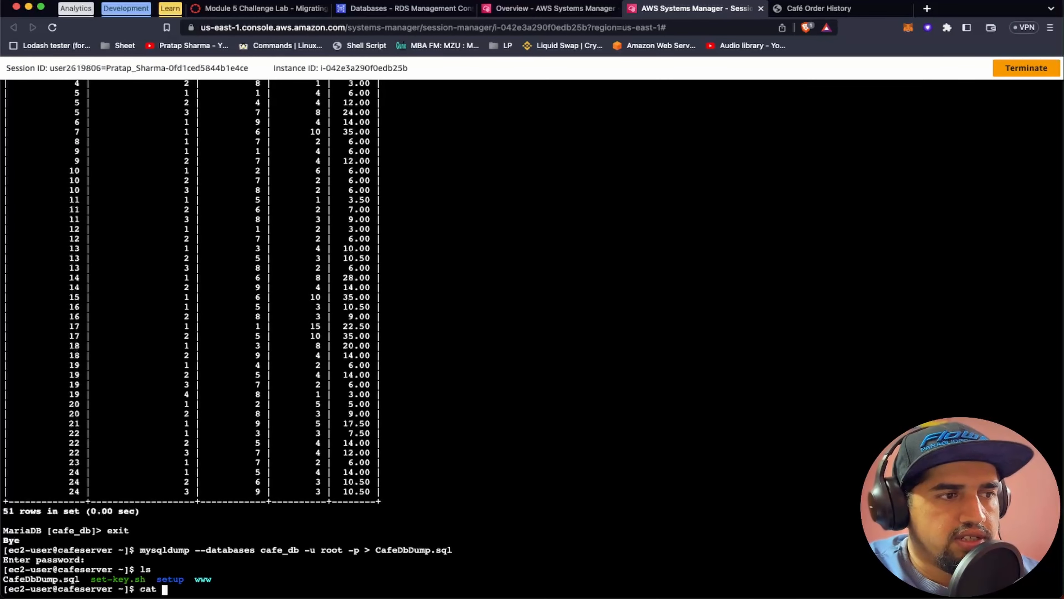
text(Ca)
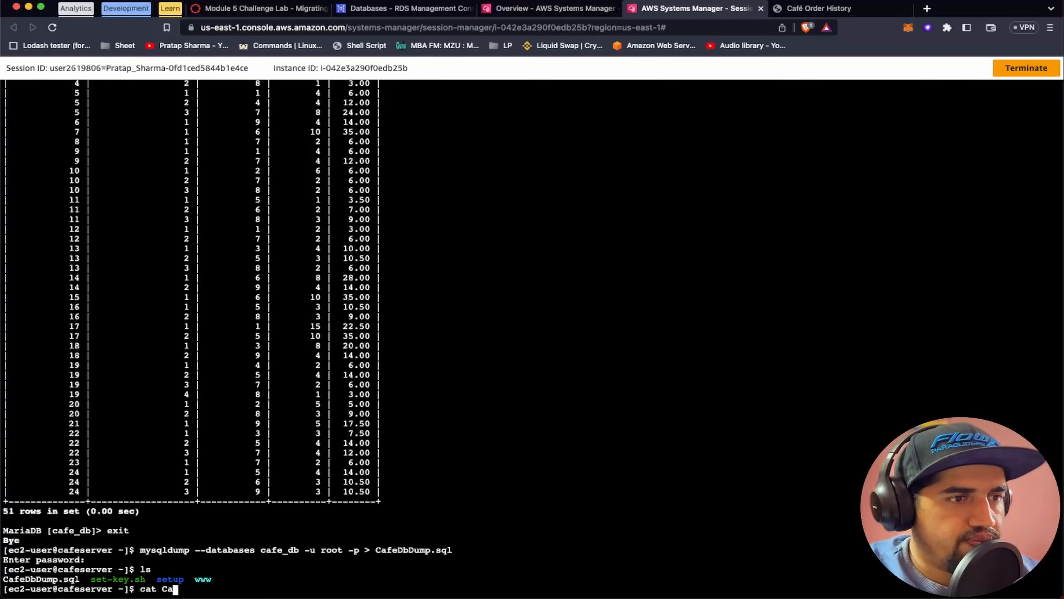
key(Tab)
key(Return)
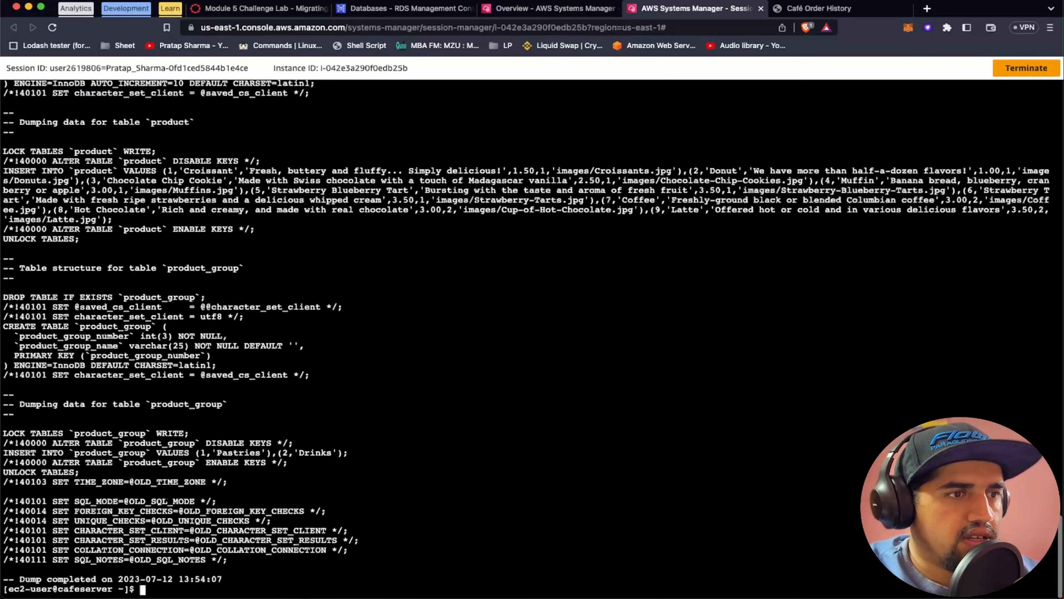
scroll(353, 162, up, 10)
scroll(353, 162, down, 15)
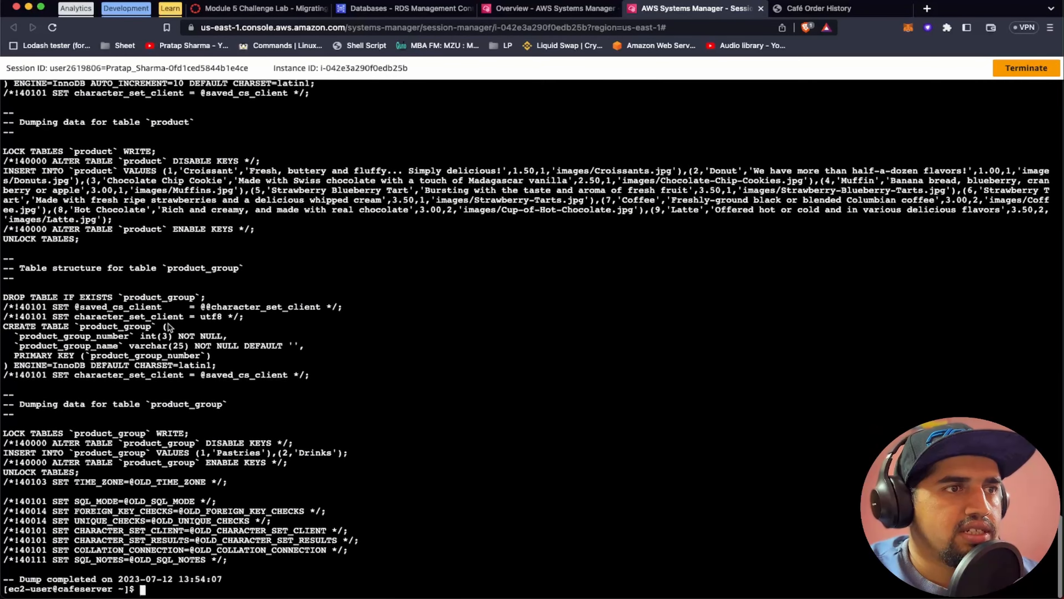
Read Task 4 in the lab instructions and open the lab's multiple choice questions from its AWS details
click(307, 16)
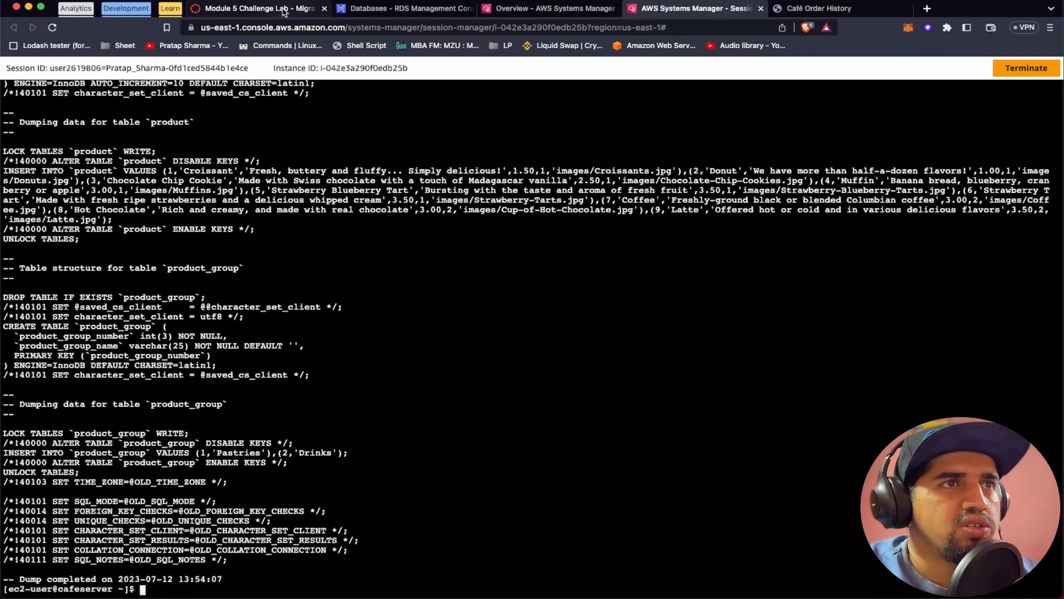
scroll(425, 378, down, 3)
scroll(425, 377, down, 1)
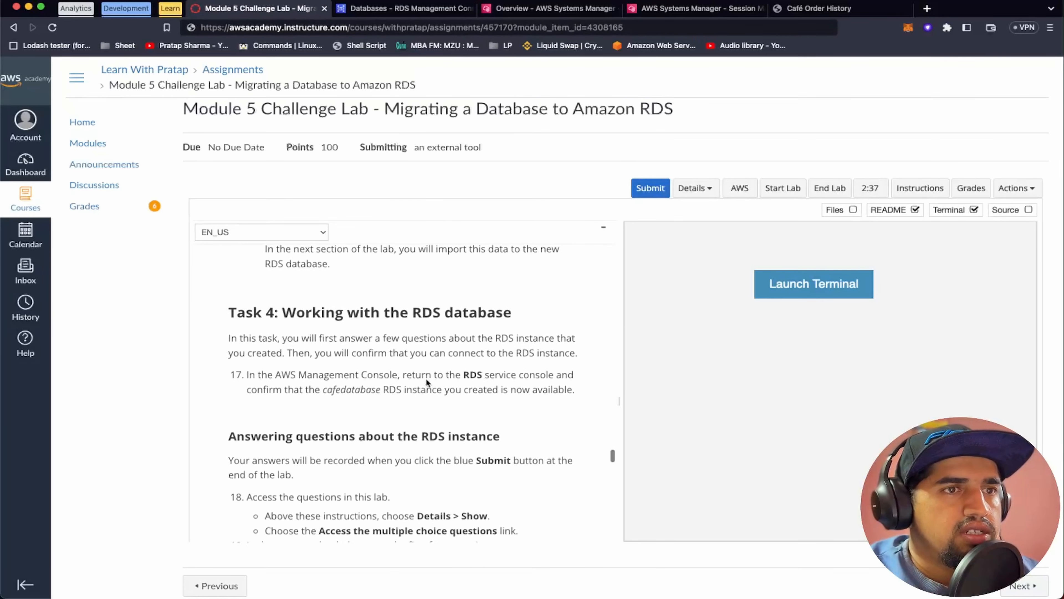
scroll(425, 378, down, 3)
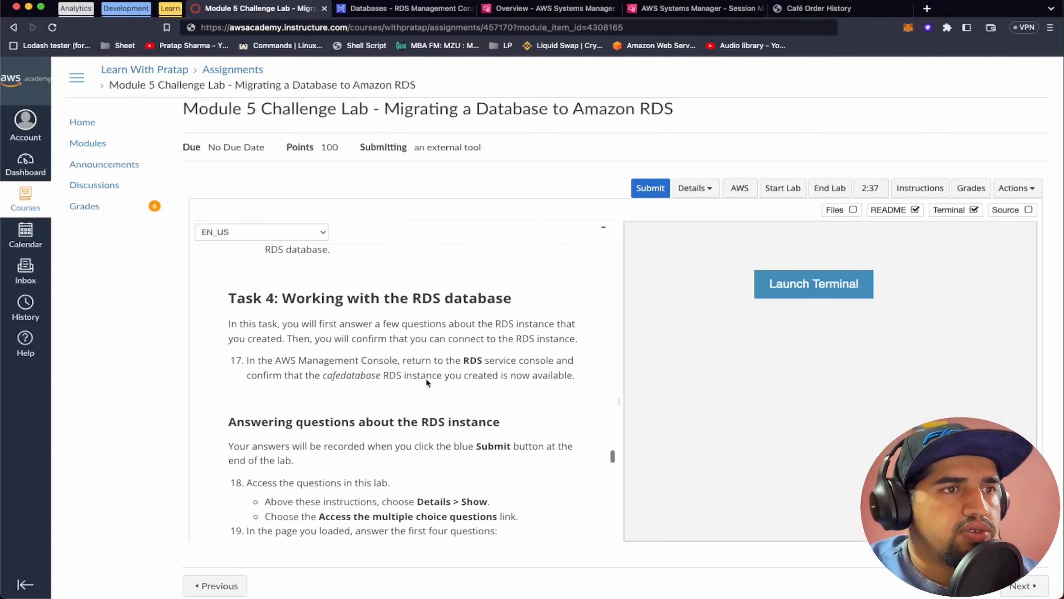
click(695, 189)
click(653, 301)
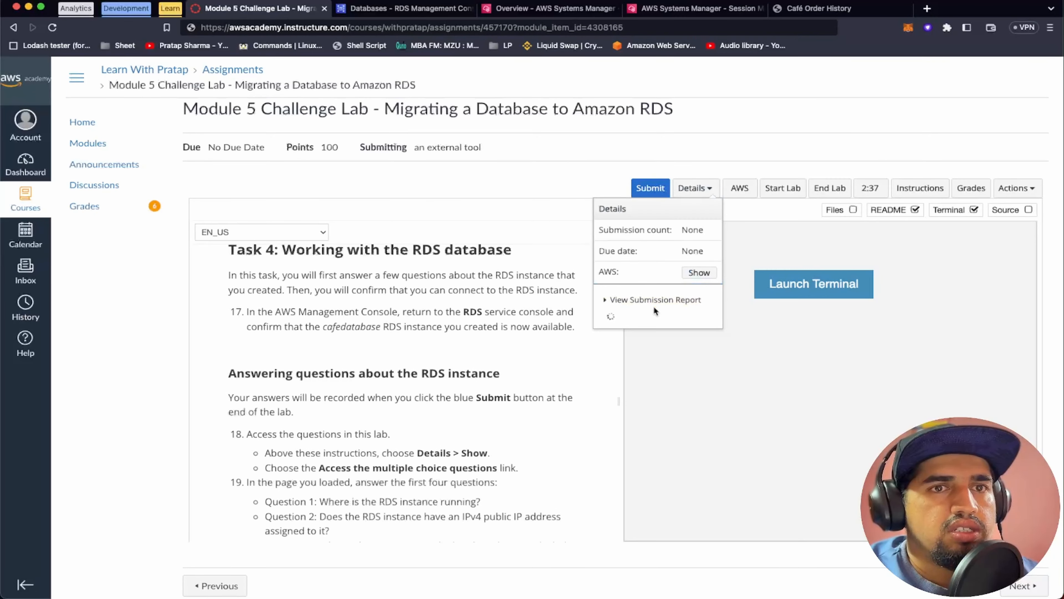
click(701, 273)
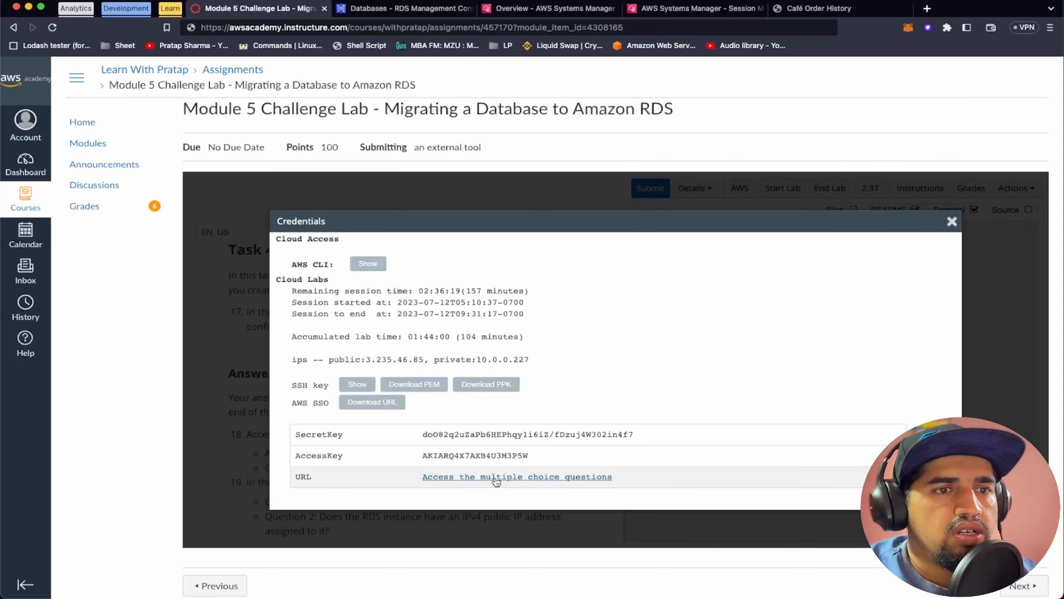
click(496, 478)
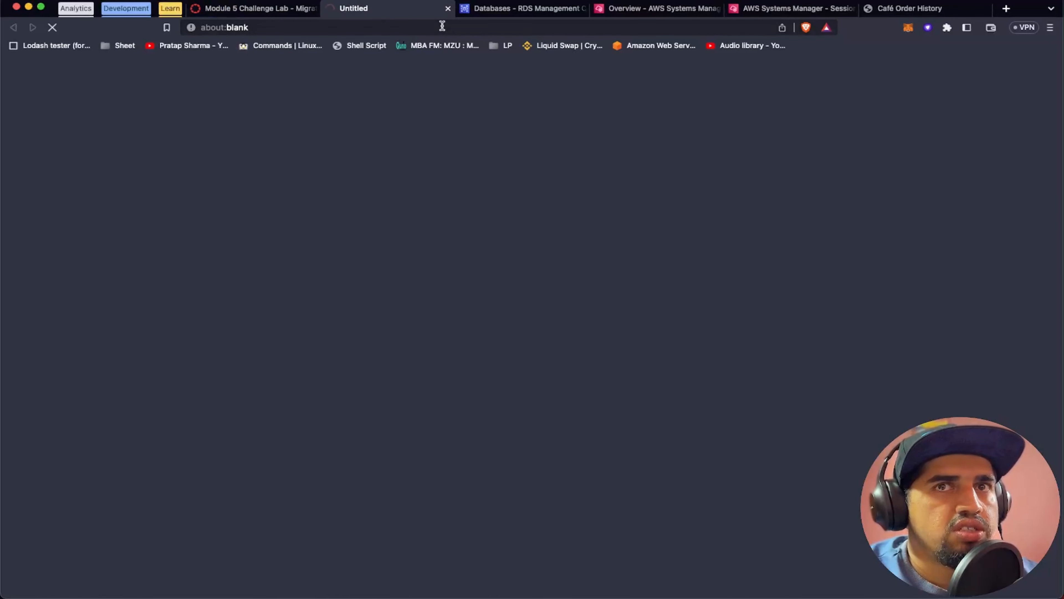
Close the lab credentials, read the four questions listed in step 19, and return to the question page
click(260, 14)
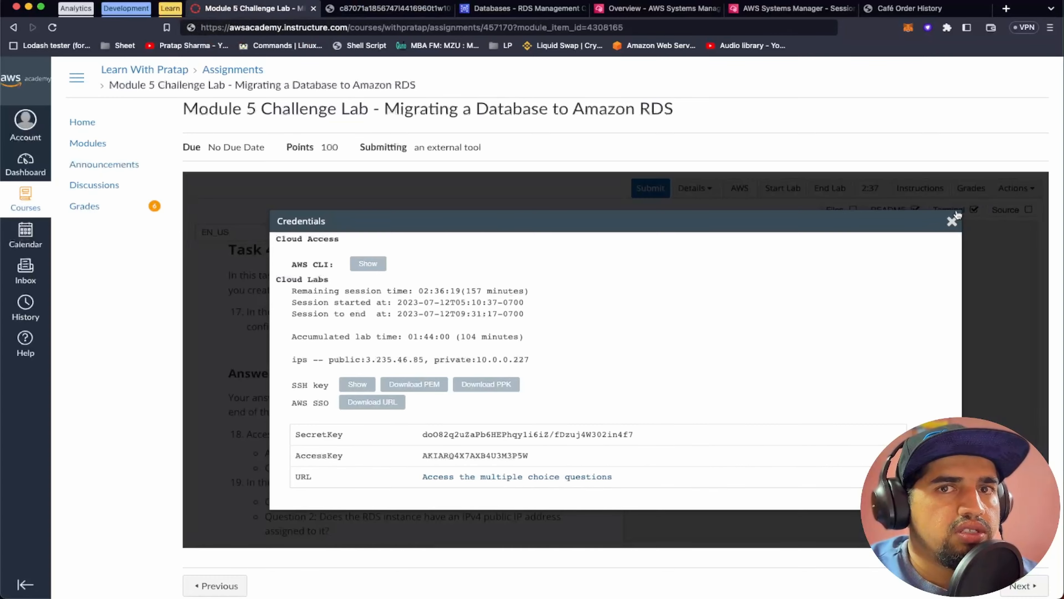
click(951, 221)
scroll(393, 469, down, 4)
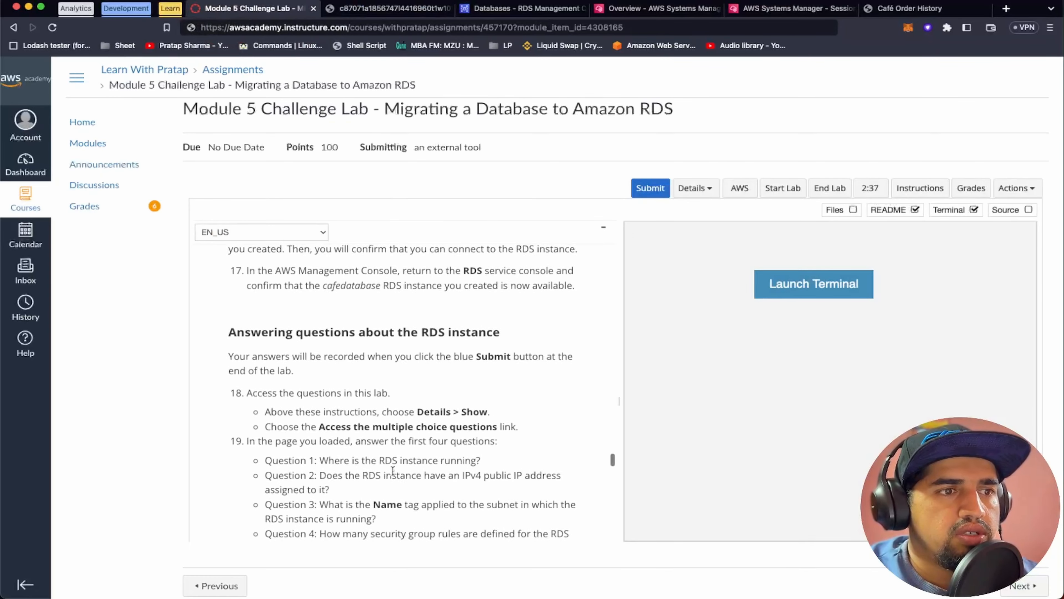
click(394, 13)
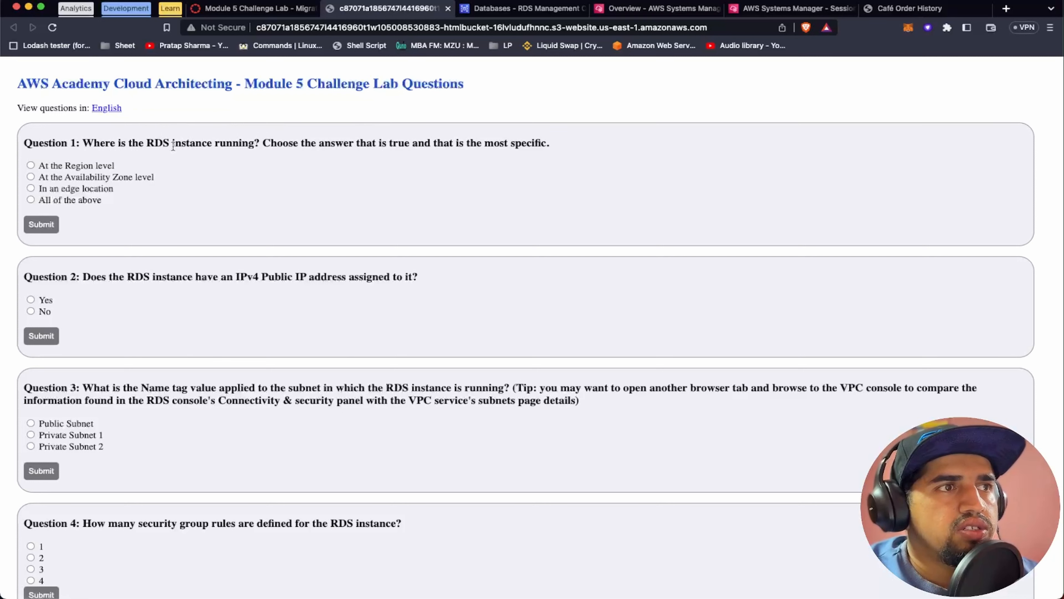
Answer questions 1 to 4 with At the Availability Zone level, No, Private Subnet 1 and 1, and submit the answers
click(34, 177)
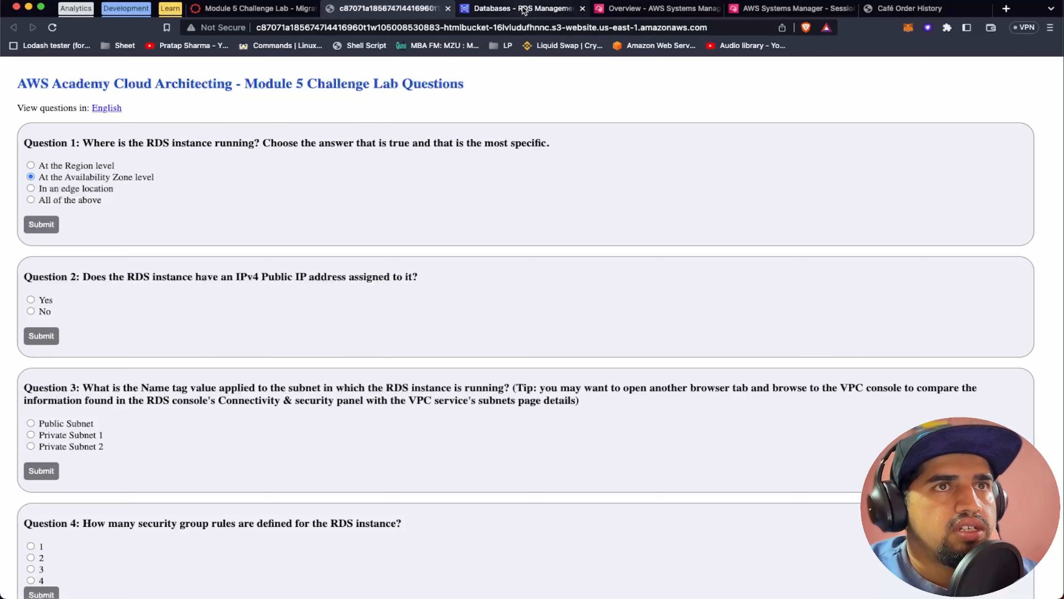
scroll(229, 238, down, 1)
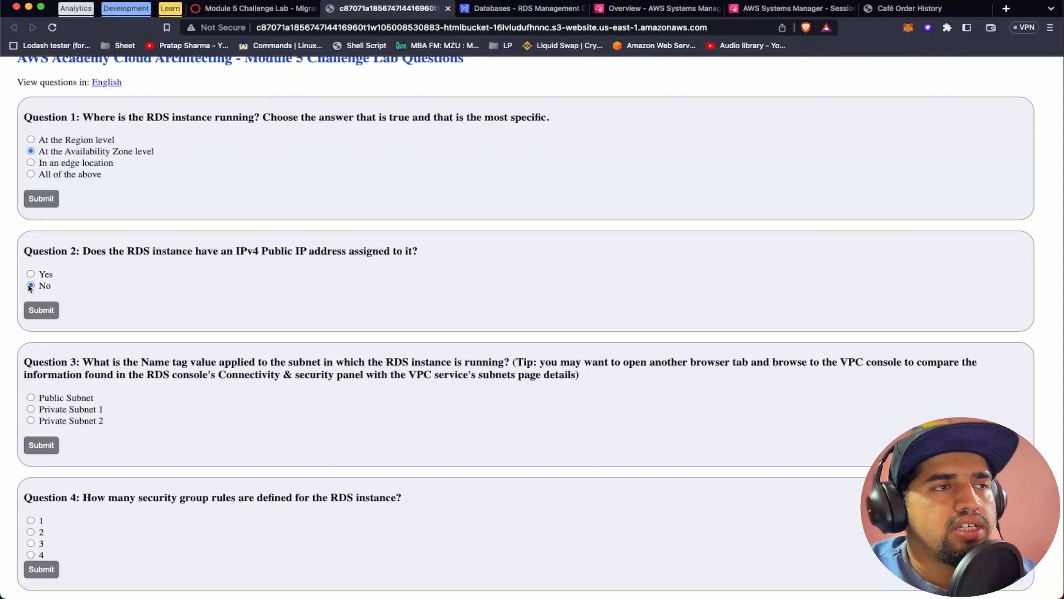
scroll(144, 307, down, 1)
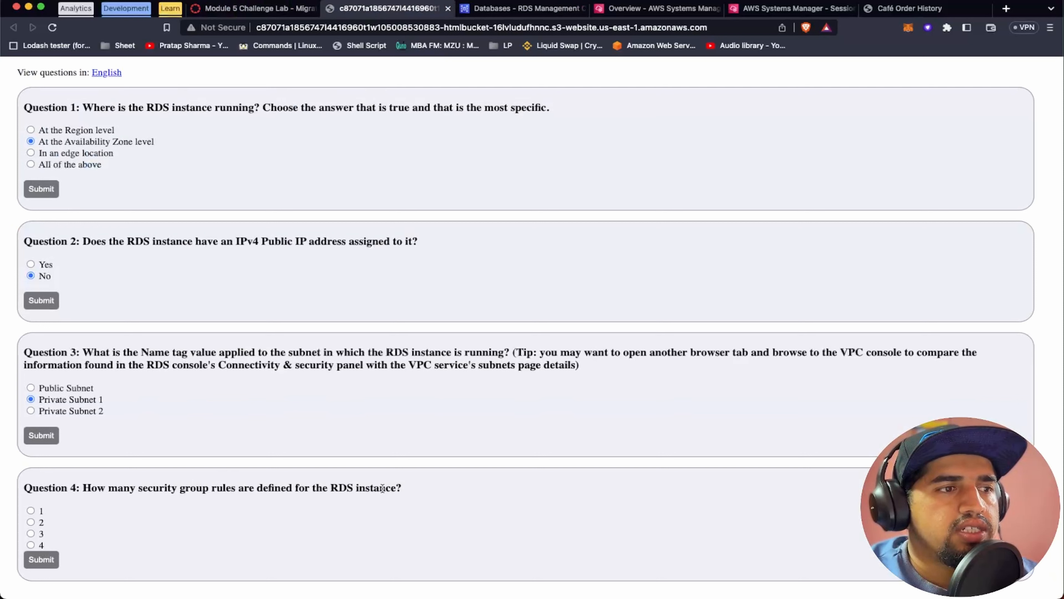
click(47, 560)
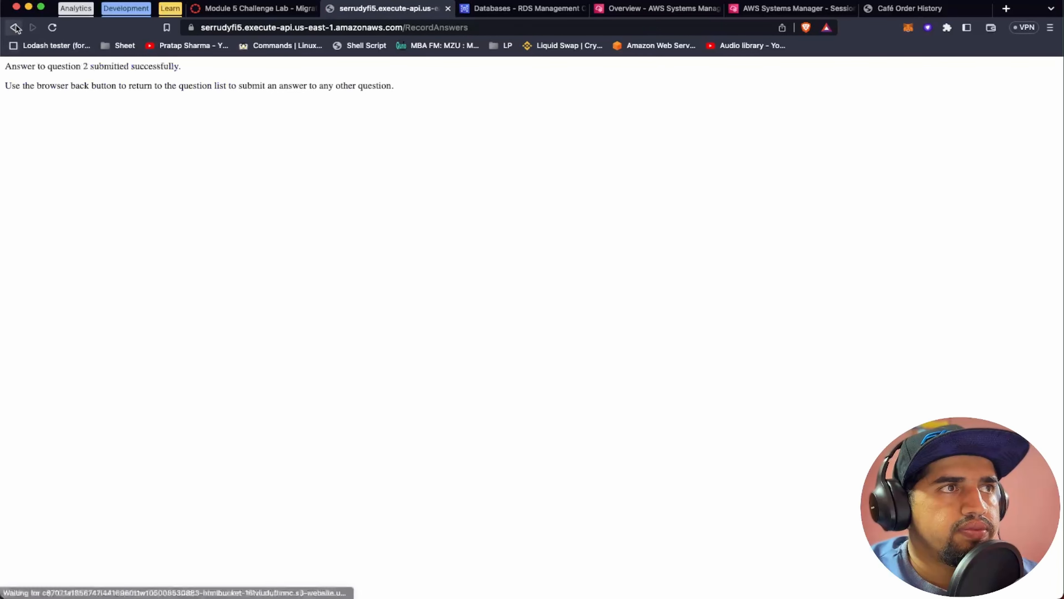
click(14, 27)
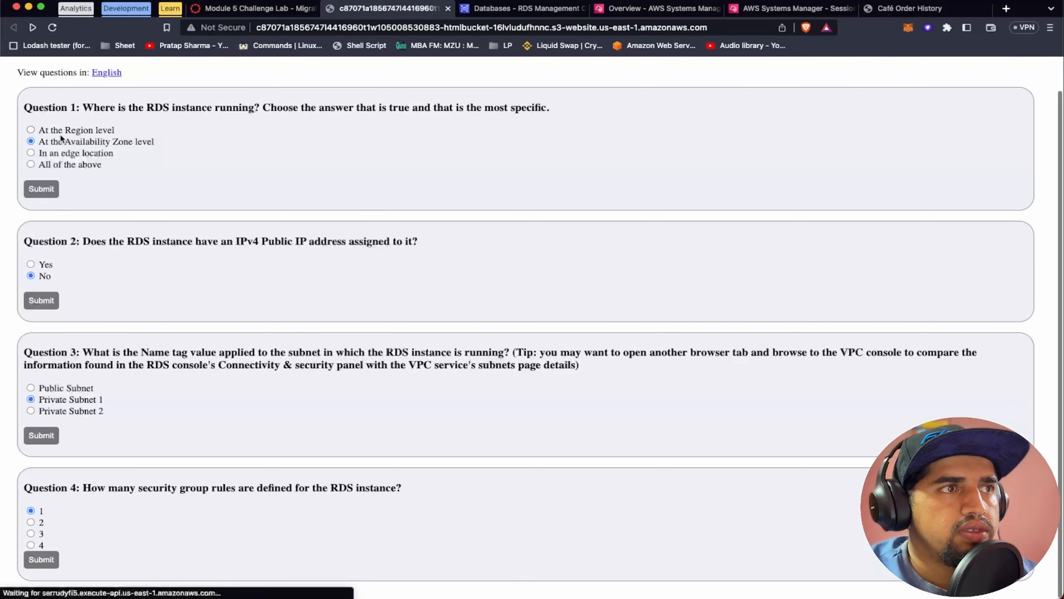
click(45, 187)
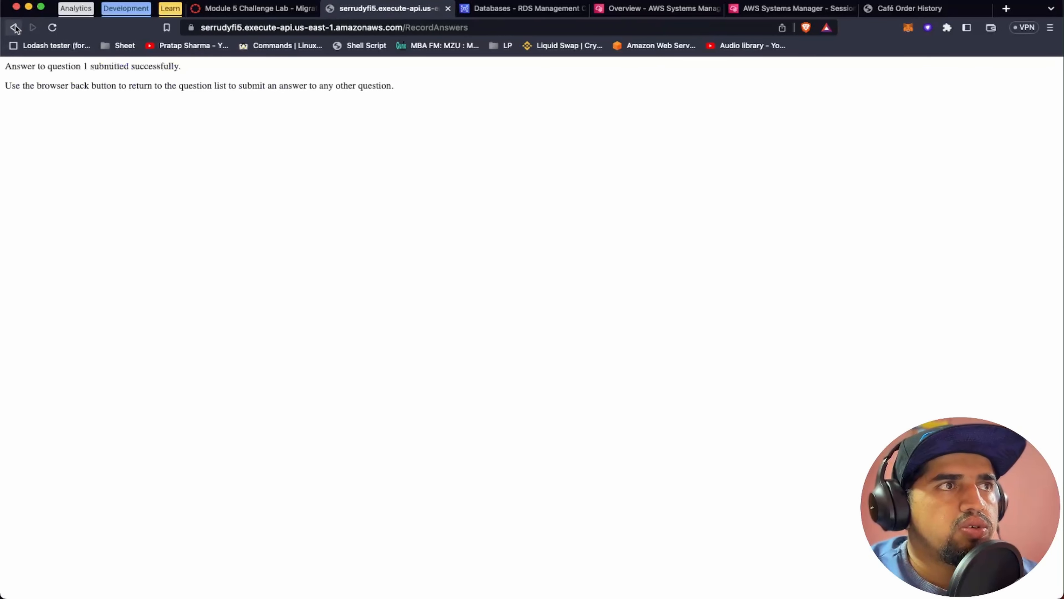
click(15, 27)
Copy mysql -u admin -p --host from Tip #1 of lab step 20 and paste it at the CafeServer prompt
click(256, 9)
scroll(360, 419, down, 2)
scroll(361, 419, up, 3)
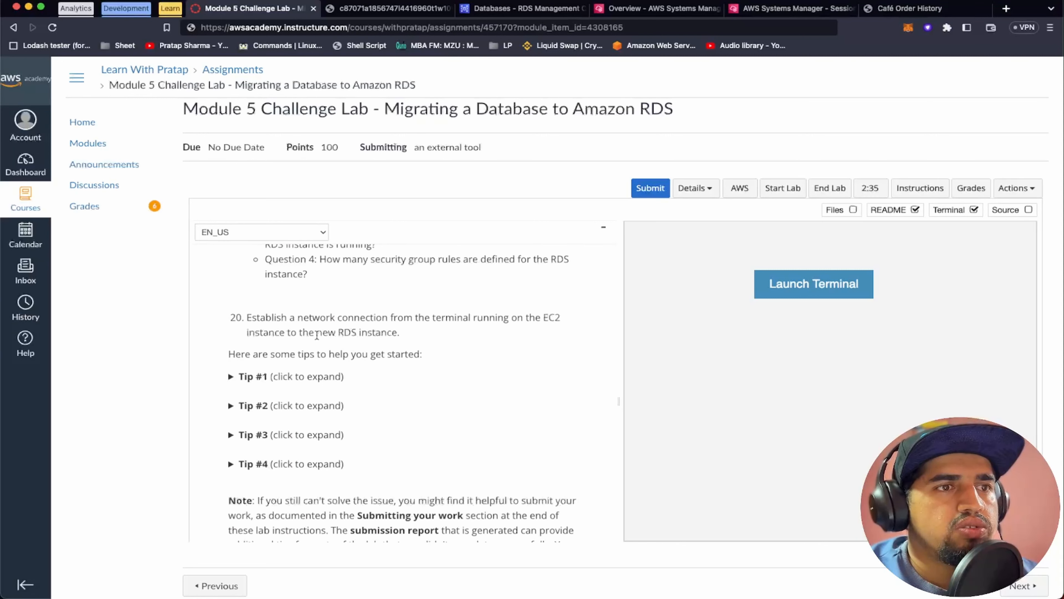
scroll(421, 357, down, 2)
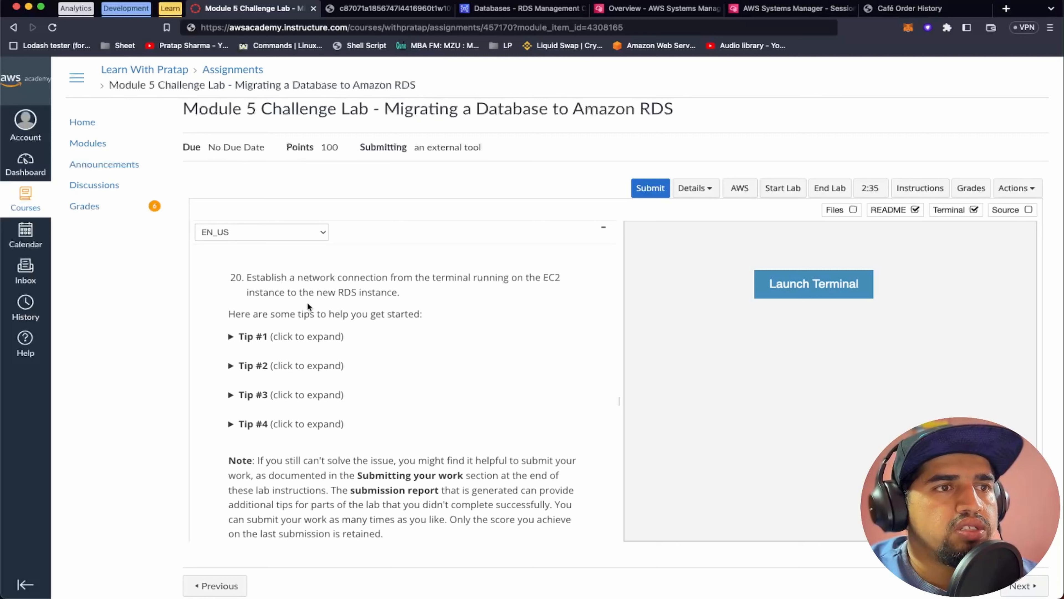
click(231, 339)
scroll(444, 409, down, 1)
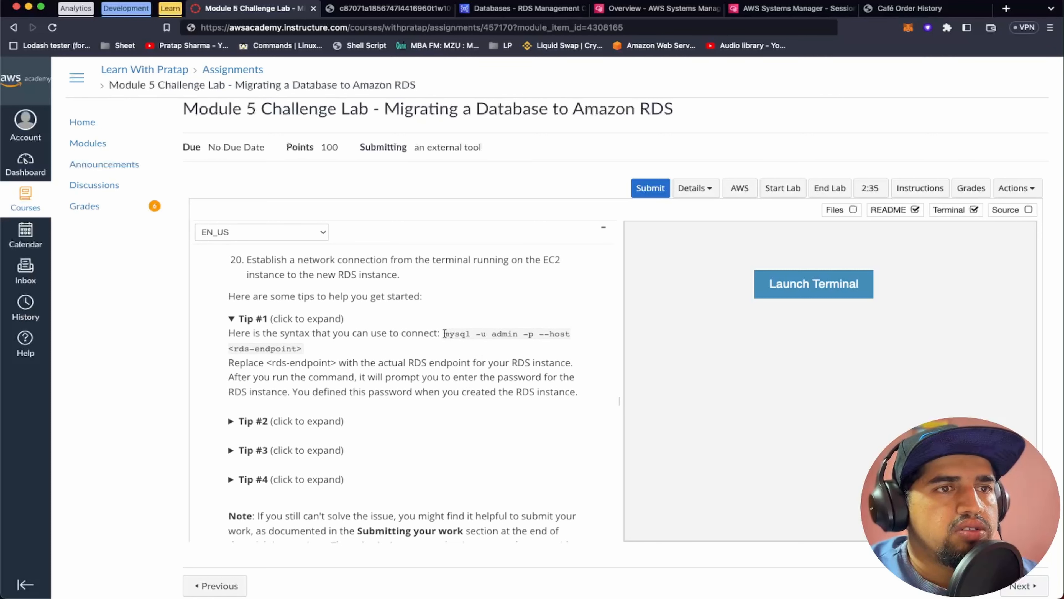
drag(445, 334, 572, 331)
key(super+c)
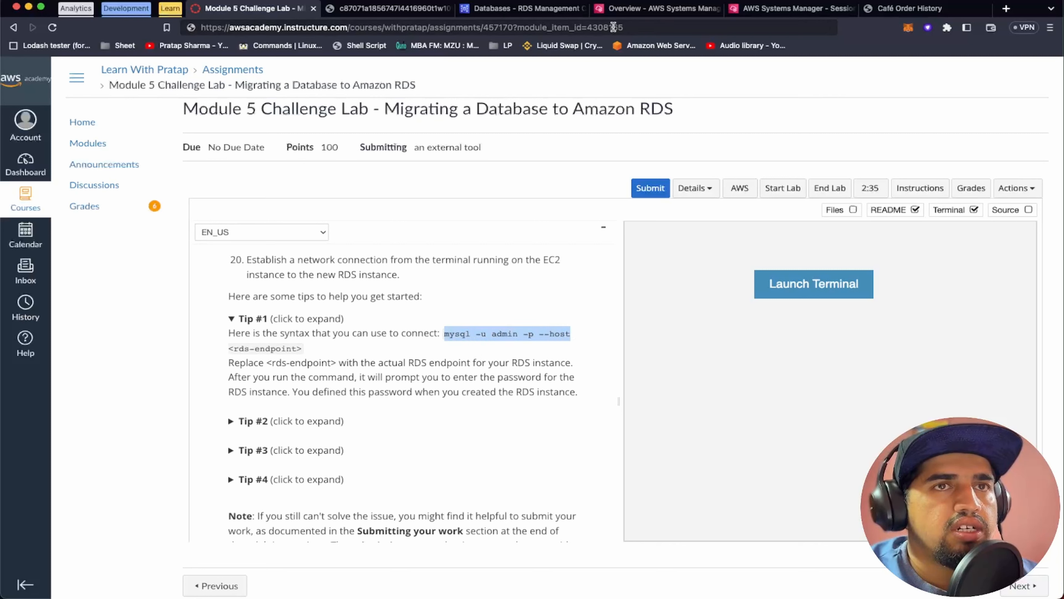
click(792, 9)
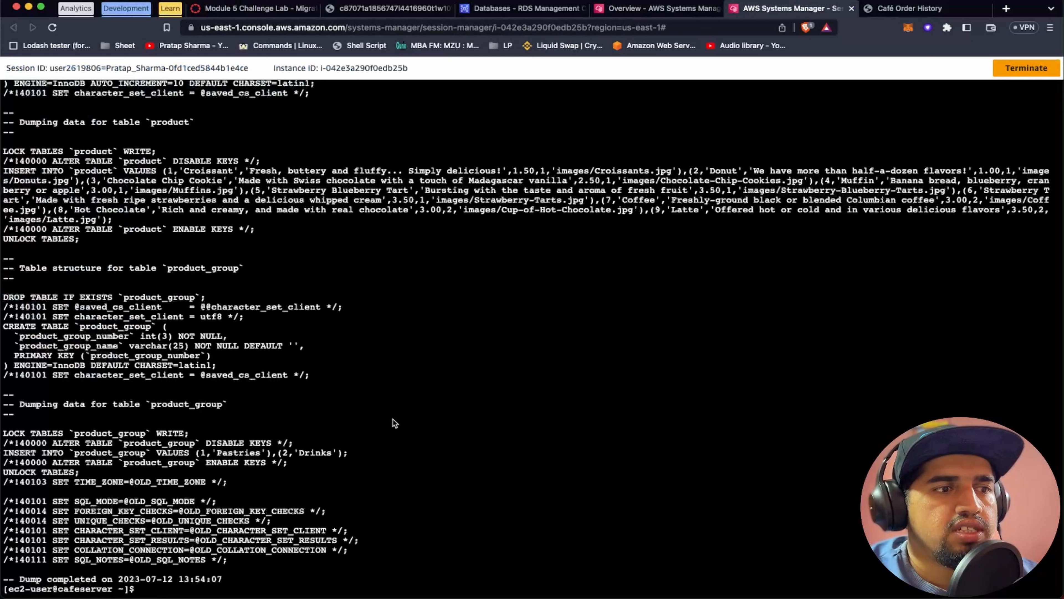
key(super+v)
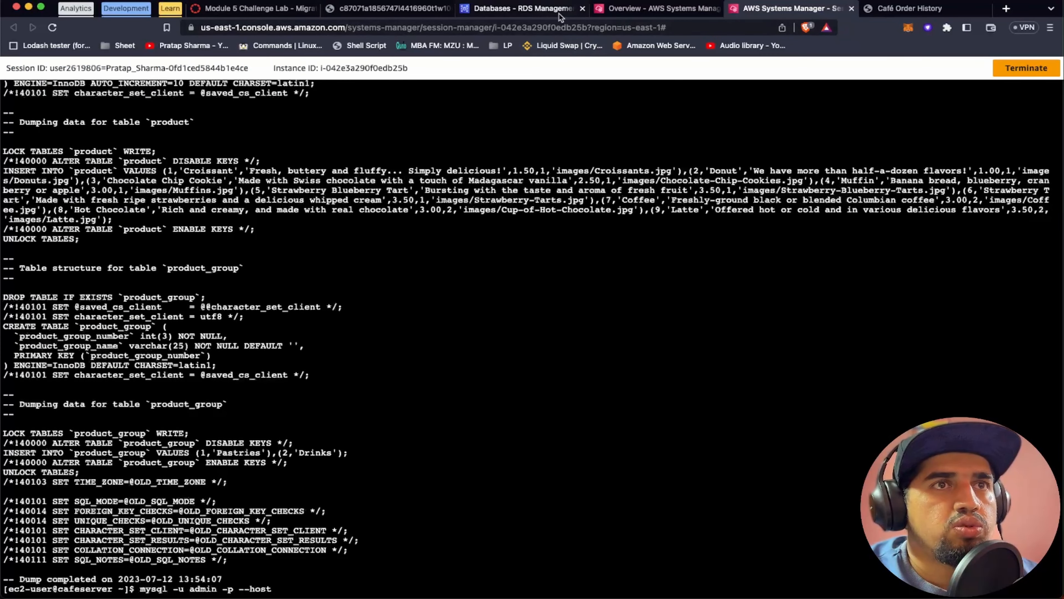
Open the cafedatabase instance's details in the RDS console and copy its endpoint
click(540, 10)
click(720, 207)
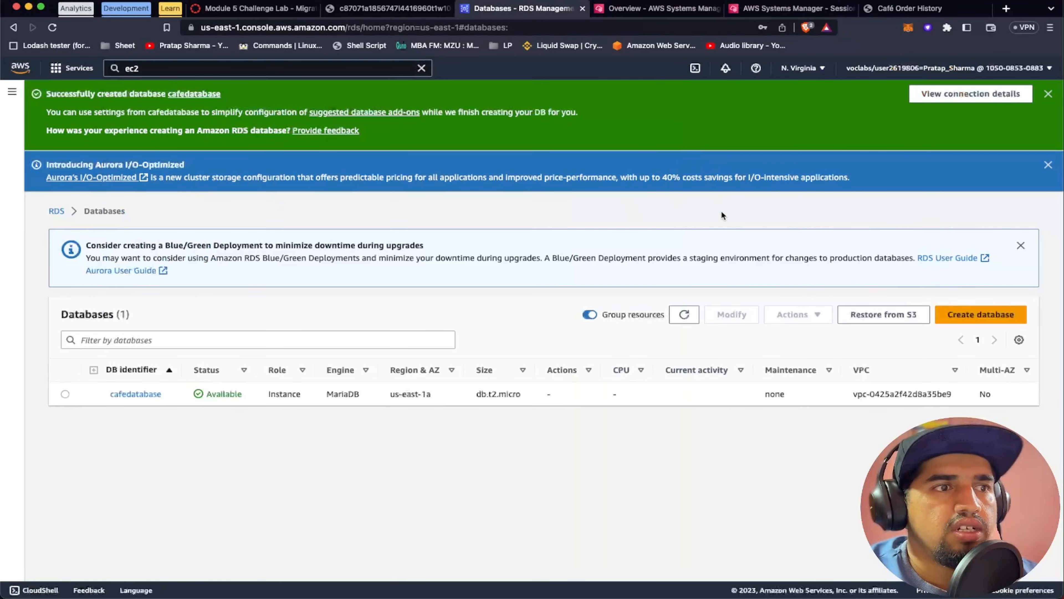
click(148, 396)
scroll(205, 409, down, 2)
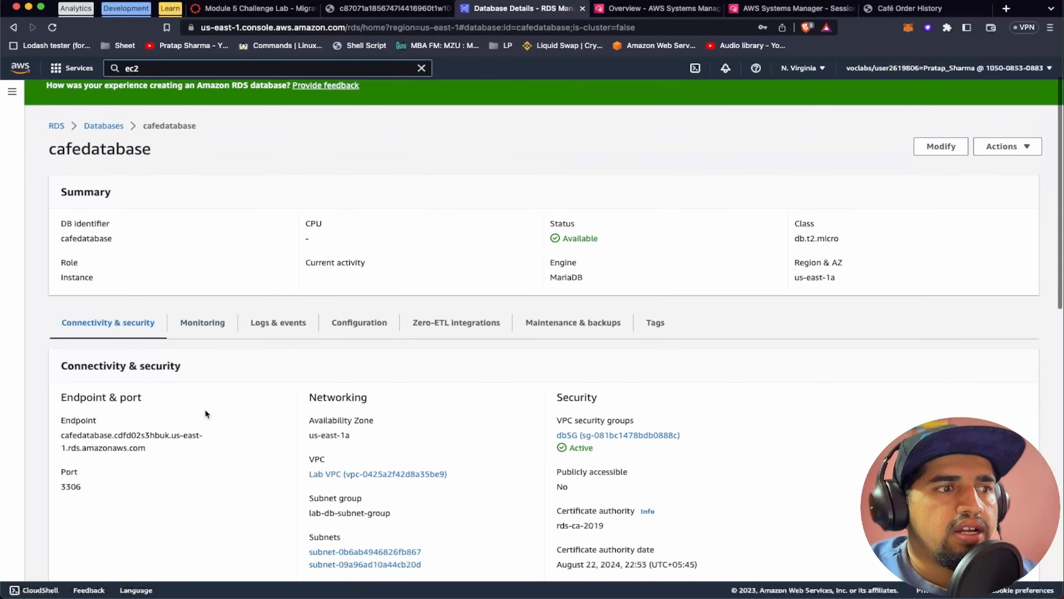
scroll(204, 409, down, 1)
drag(62, 402, 155, 411)
key(super+c)
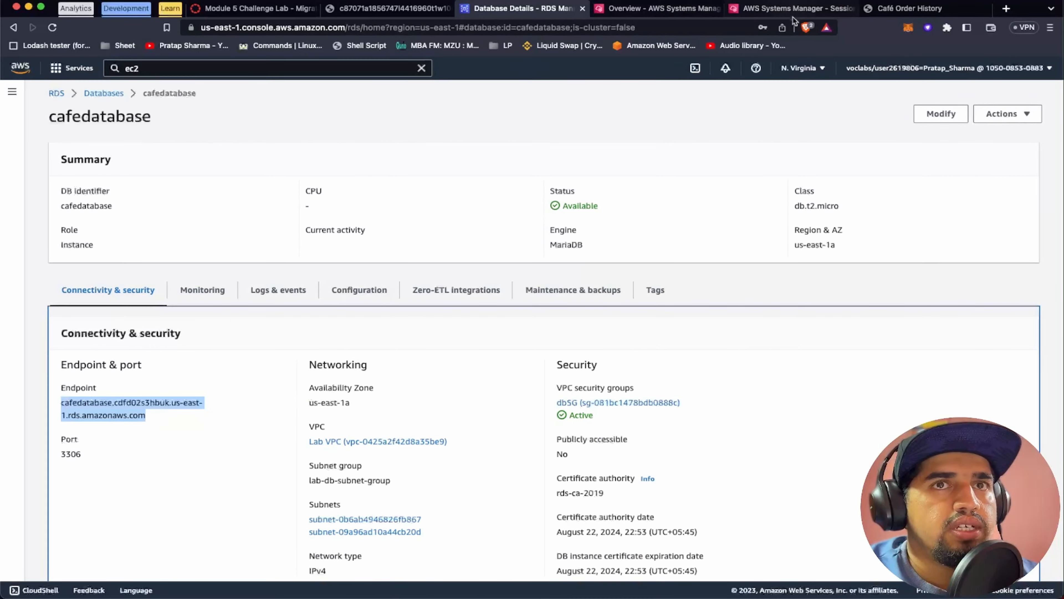
Try connecting to RDS by adding host cafedatabase.cdfd02s3hbuk.us-east-1.rds.amazonaws.com to the mysql command and supplying the database password from the clipboard history
click(788, 8)
key(super+v)
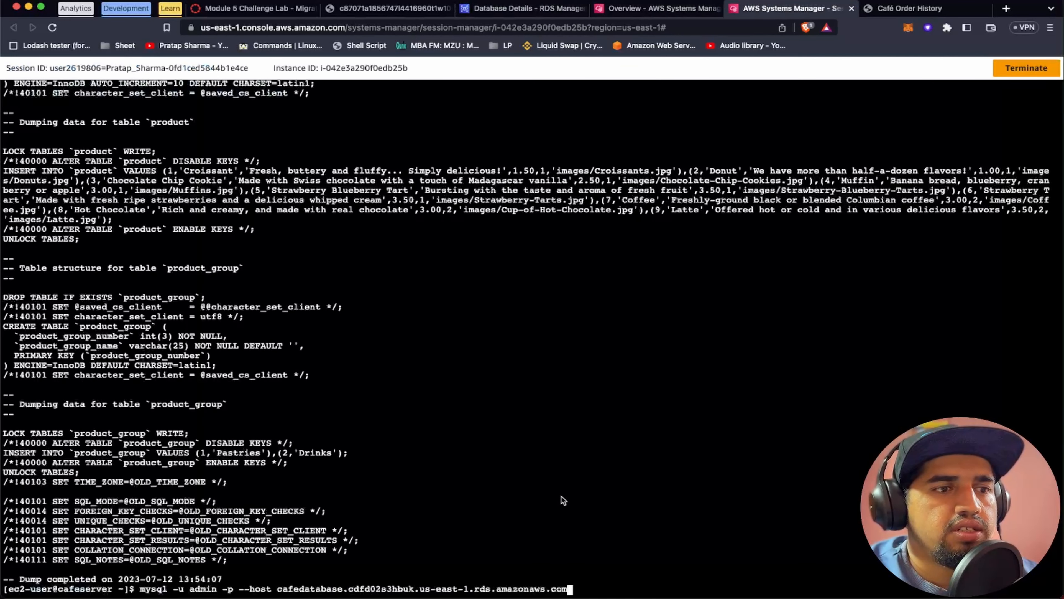
key(Return)
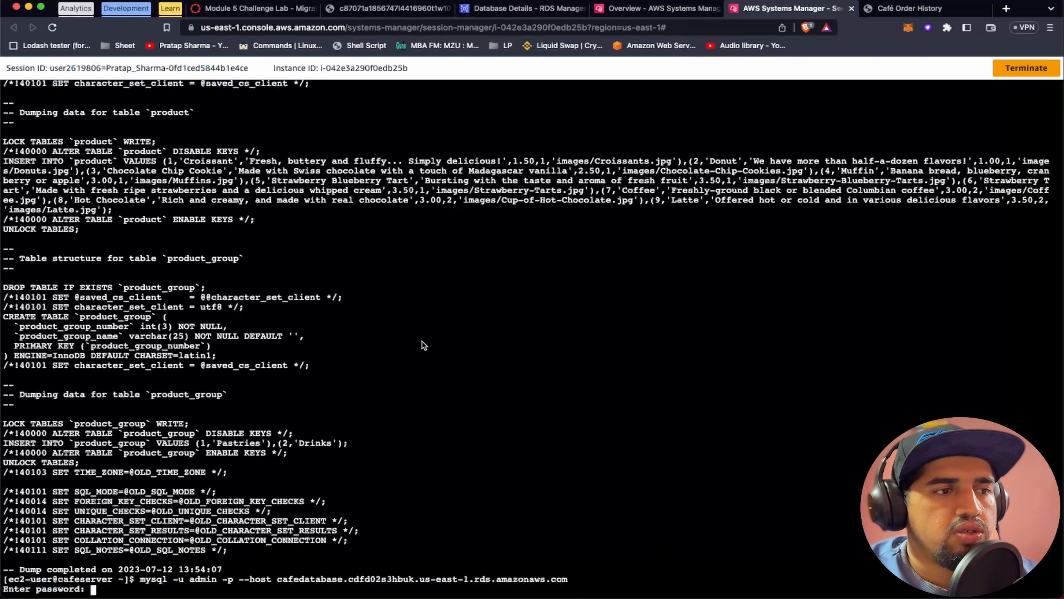
key(super+shift+v)
mouse_move(474, 357)
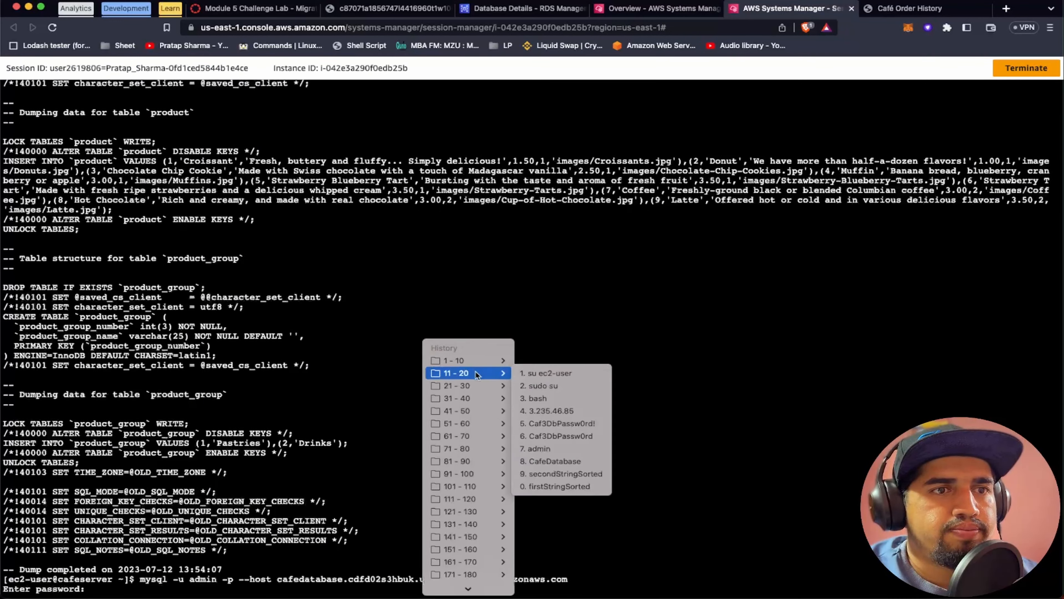
click(573, 420)
key(Return)
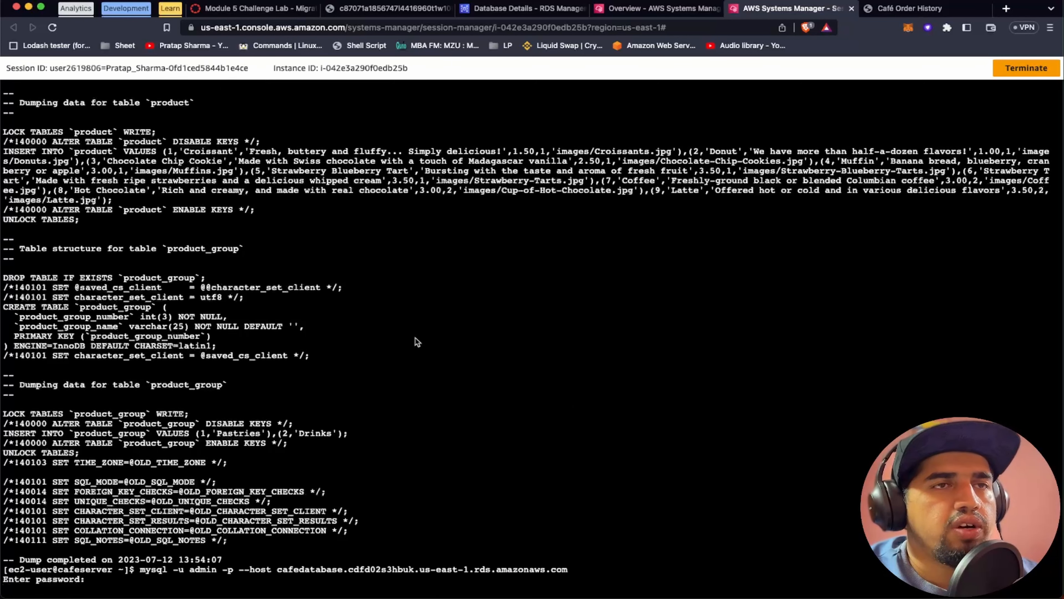
Expand Tip #2 under lab step 20 and read its guidance on connecting to the RDS instance
click(251, 8)
scroll(232, 348, down, 3)
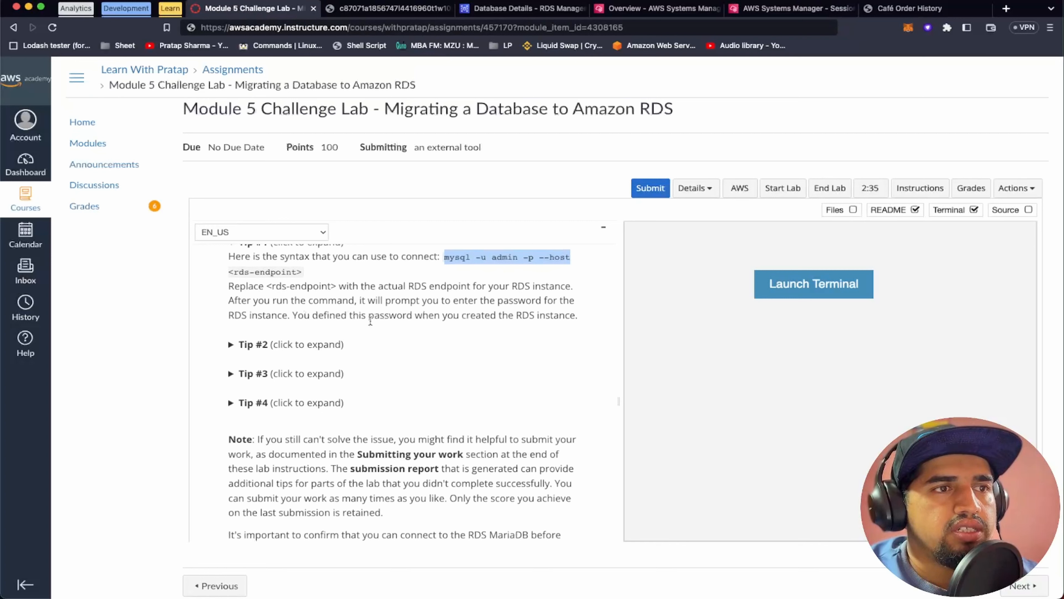
click(235, 344)
scroll(365, 374, down, 1)
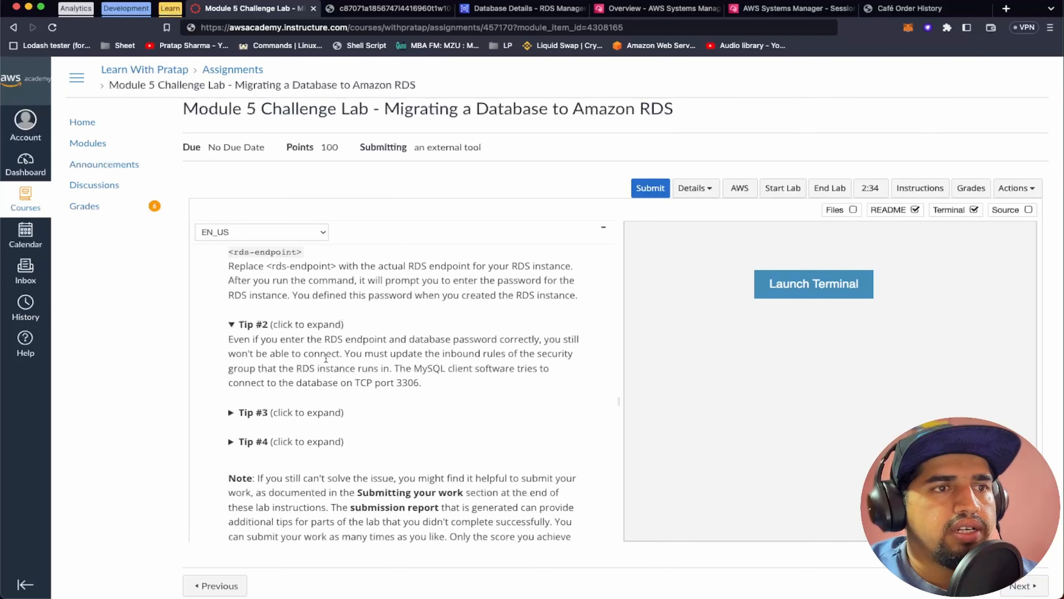
Open the inbound rules of the dbSG security group for editing, starting from the cafedatabase instance's details in RDS
scroll(429, 358, down, 1)
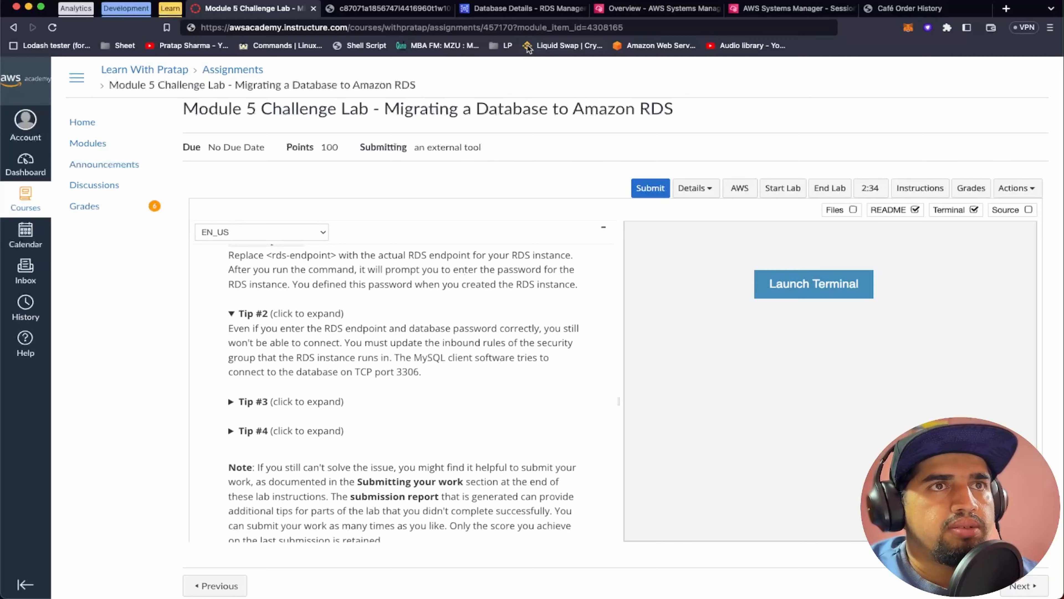
click(502, 14)
scroll(266, 437, down, 2)
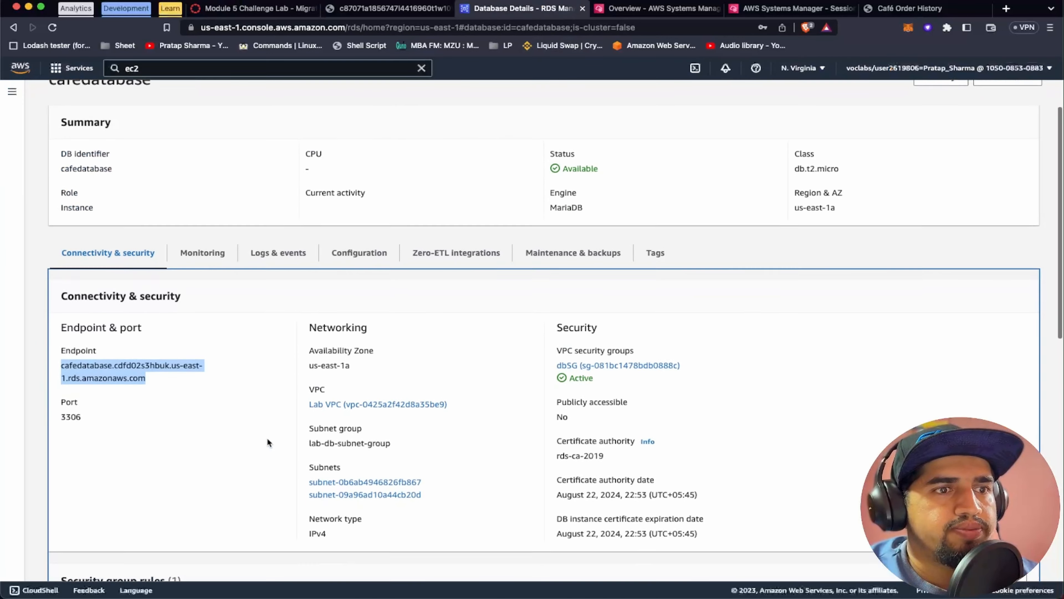
click(271, 352)
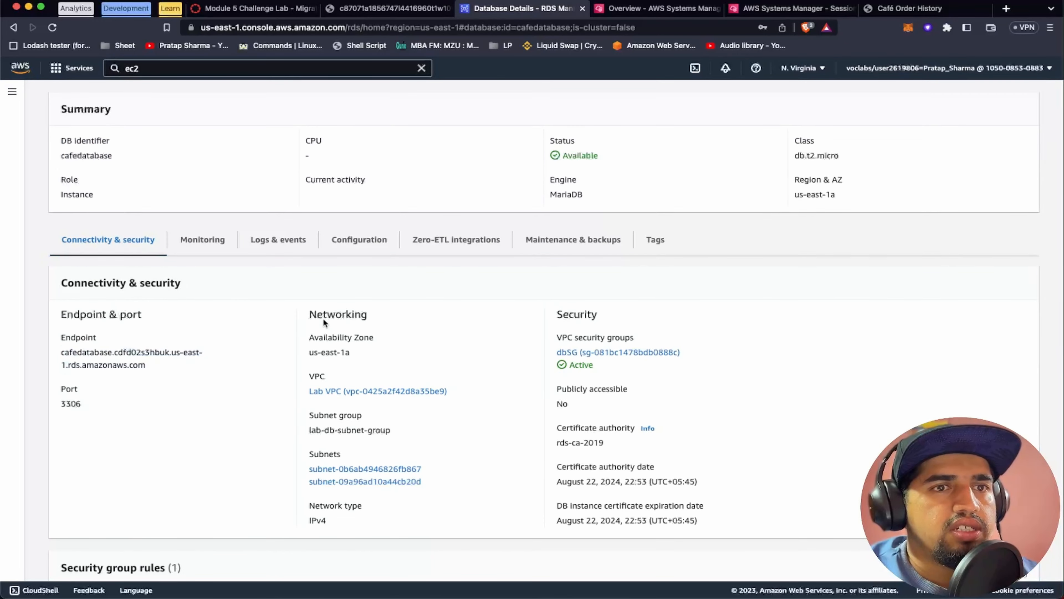
scroll(323, 318, up, 3)
scroll(322, 438, down, 3)
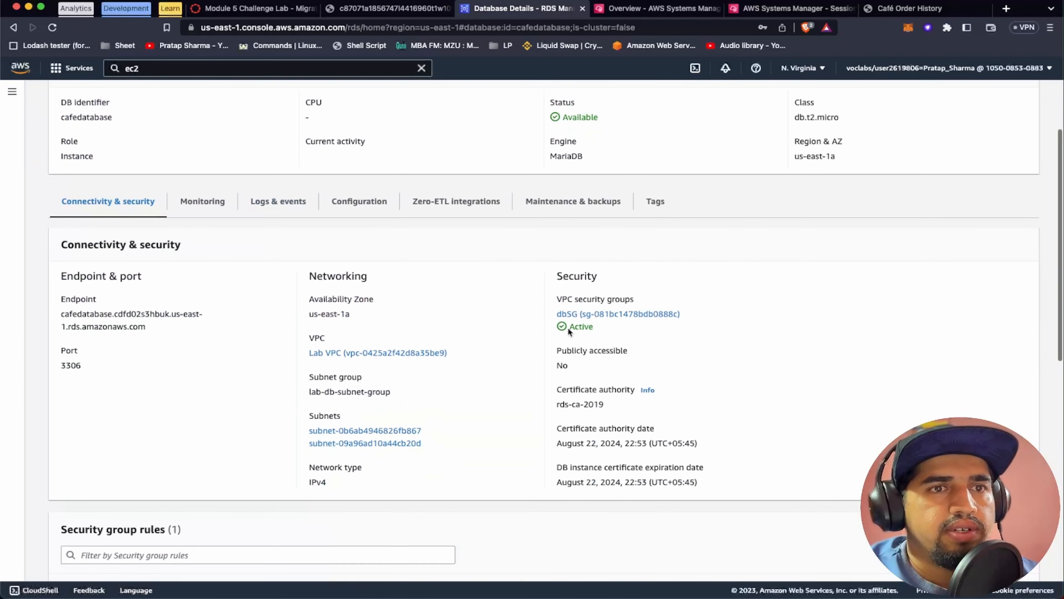
click(612, 314)
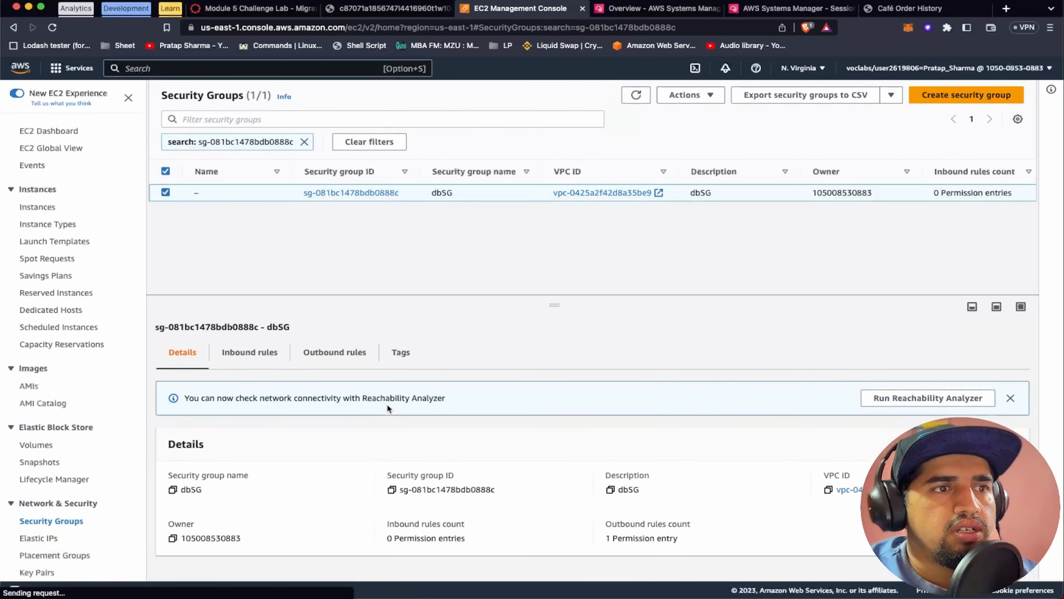
click(250, 354)
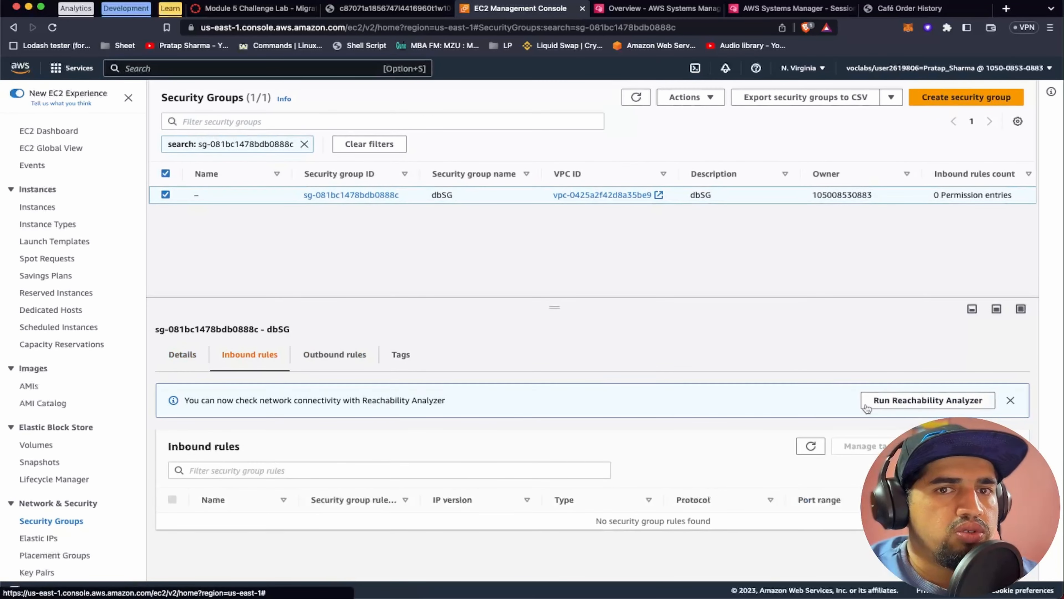
click(959, 446)
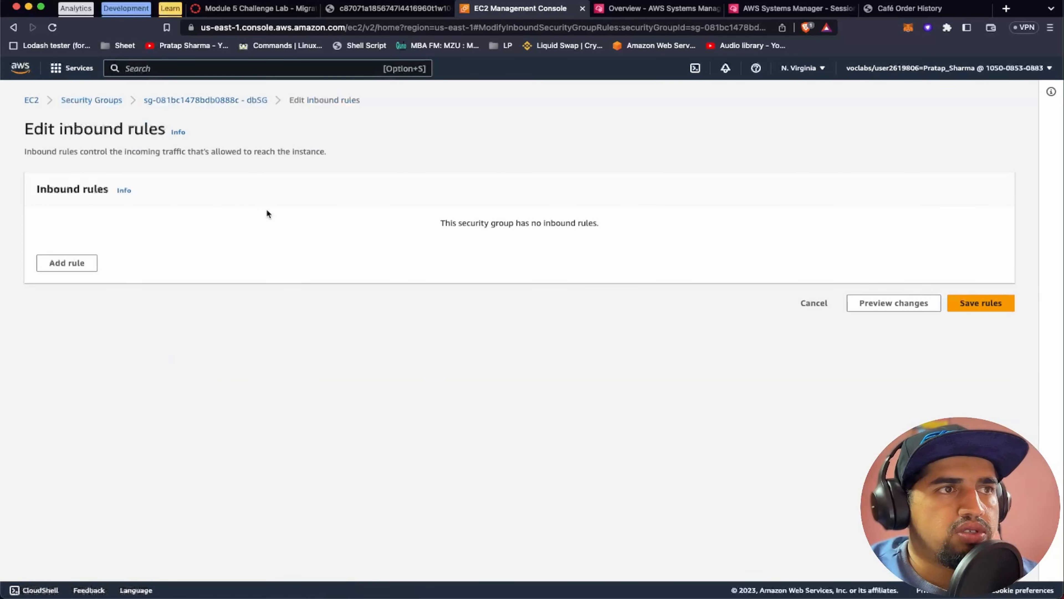
Add a MYSQL/Aurora inbound rule to dbSG with a Custom source set to the CafeSG security group, sg-0993d3fe31df1cd34
click(48, 268)
click(248, 238)
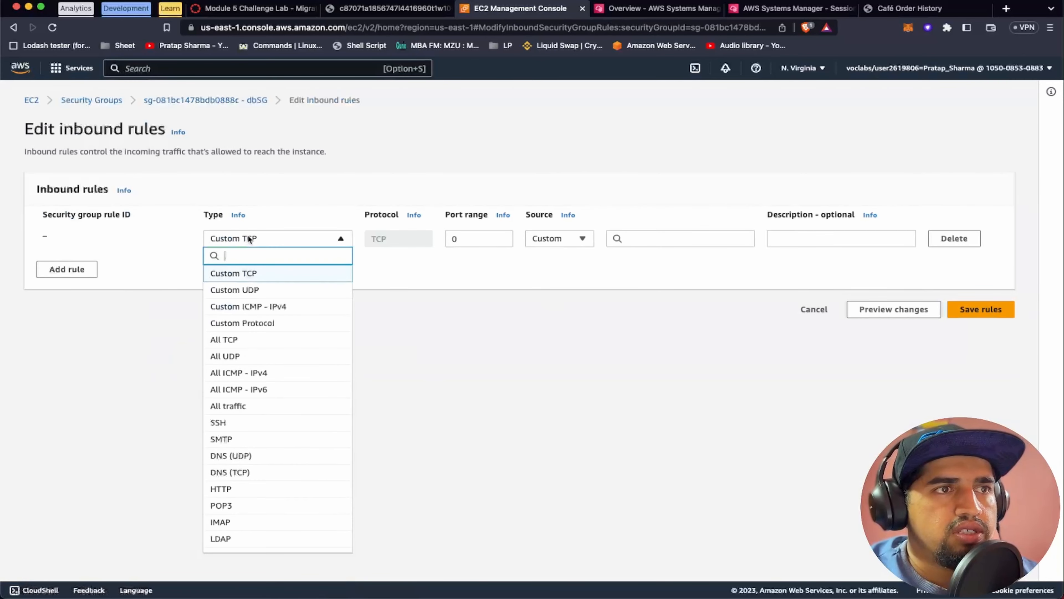
text(mysql)
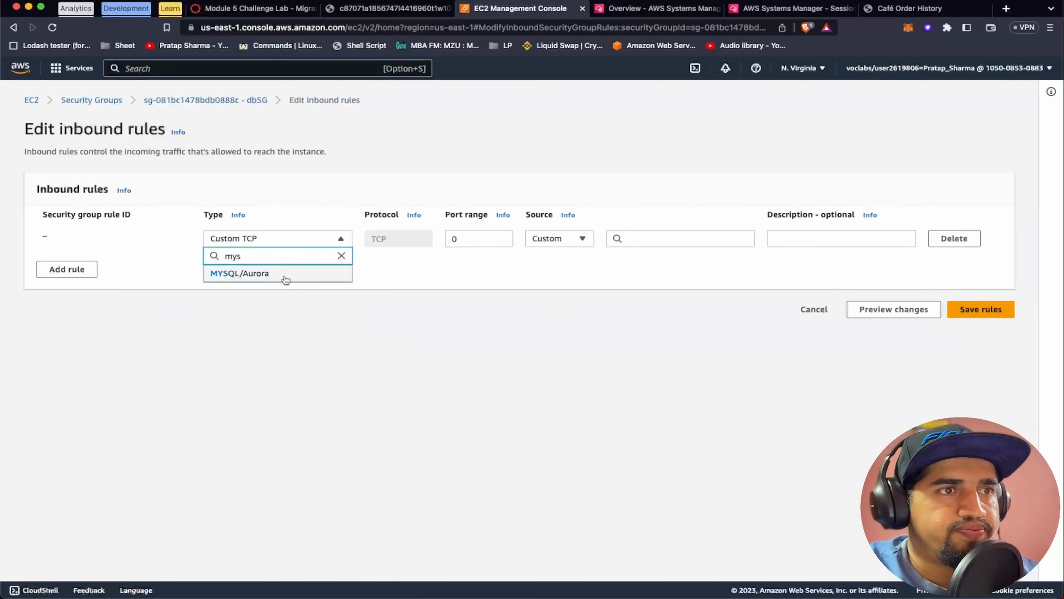
click(285, 273)
click(564, 239)
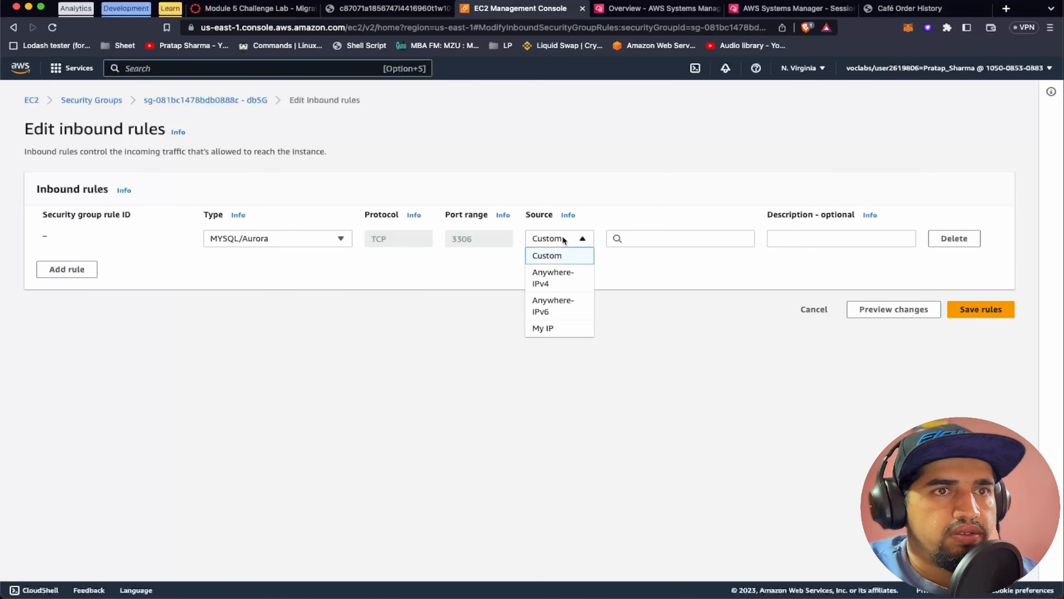
click(573, 255)
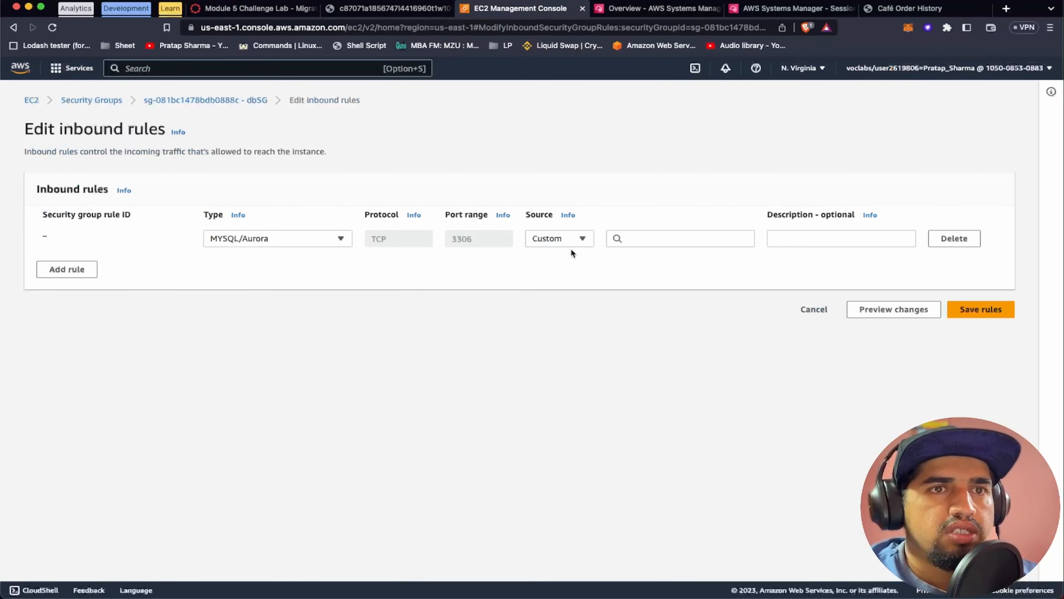
click(649, 234)
text(sg)
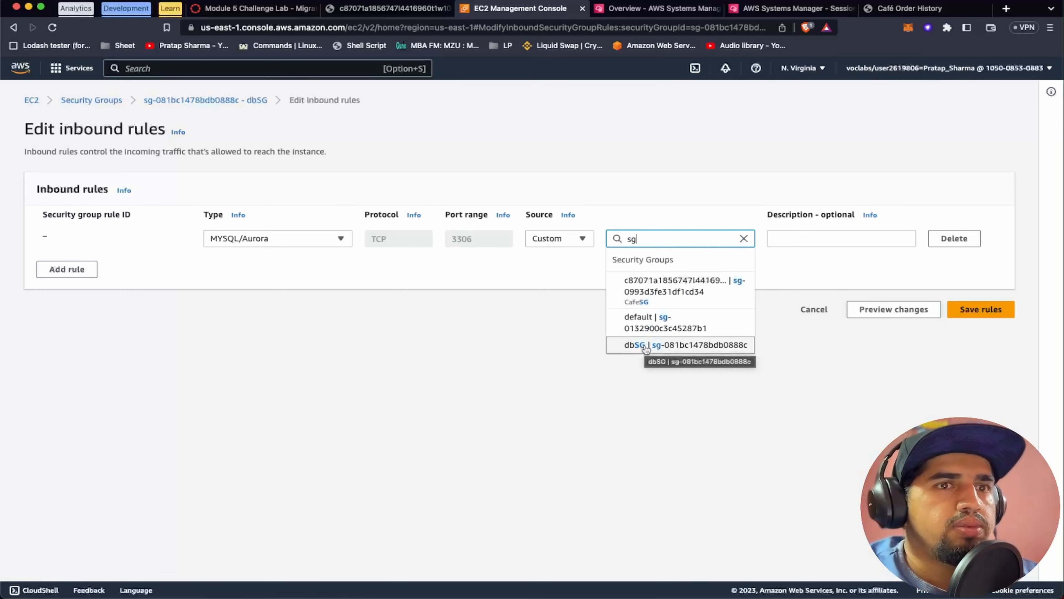
click(679, 283)
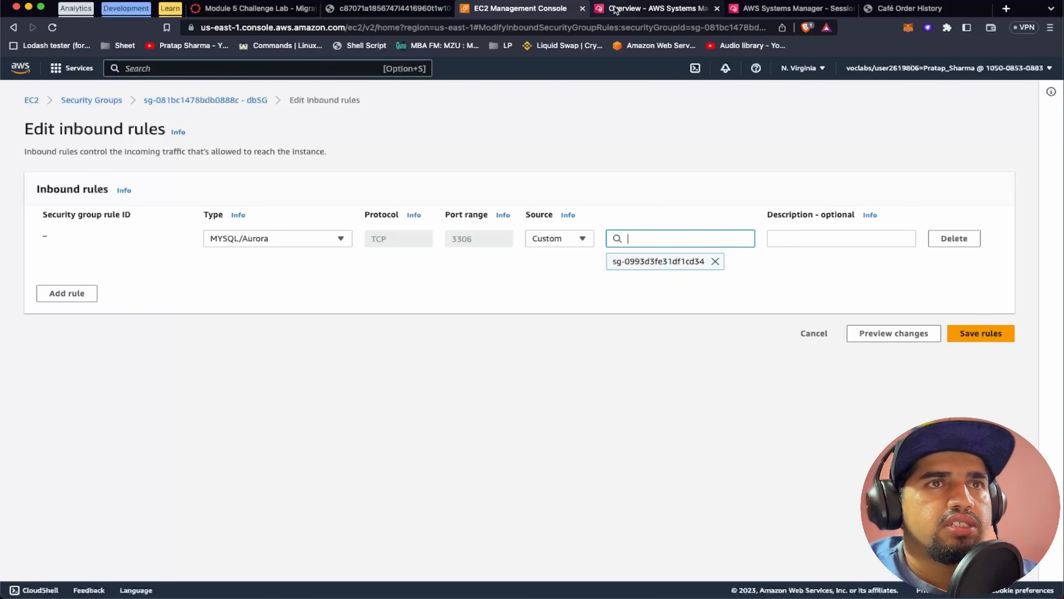
Open the running CafeServer instance's details in a separate browser tab and check which security group it uses
super+click(32, 100)
click(587, 8)
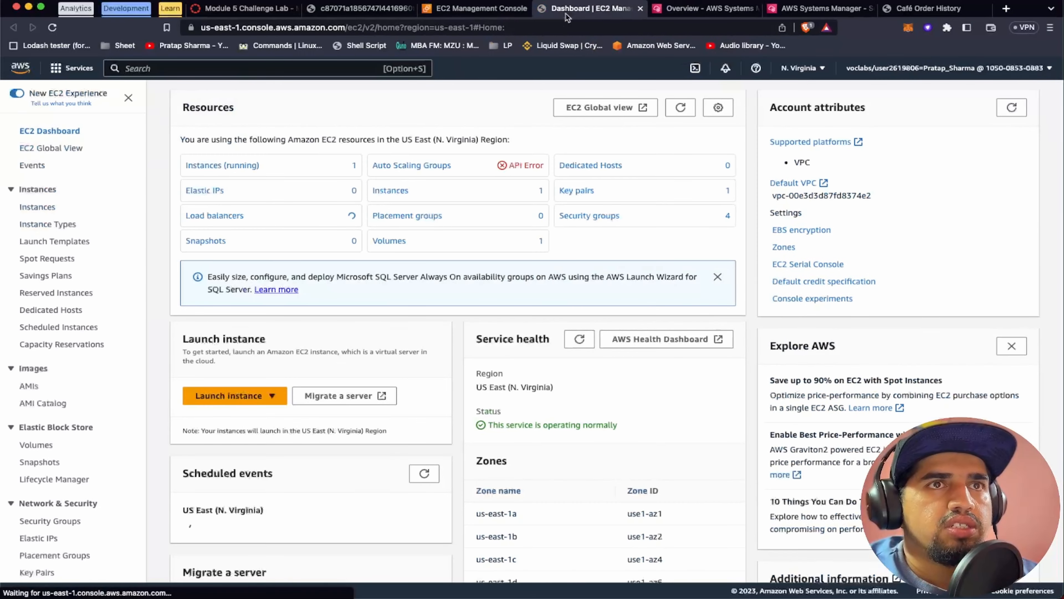
click(222, 165)
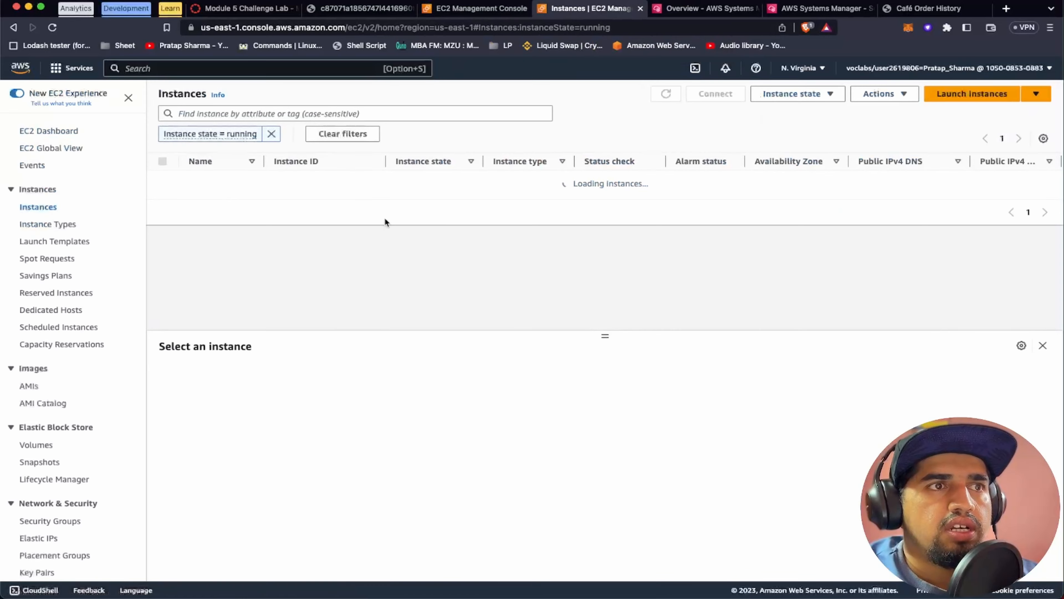
click(319, 179)
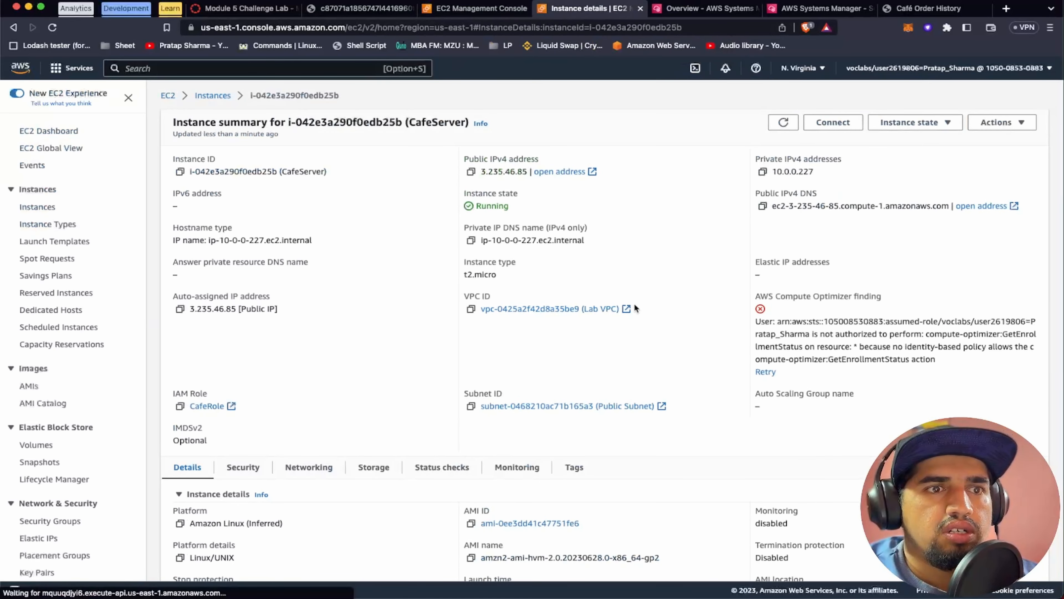
scroll(634, 306, down, 3)
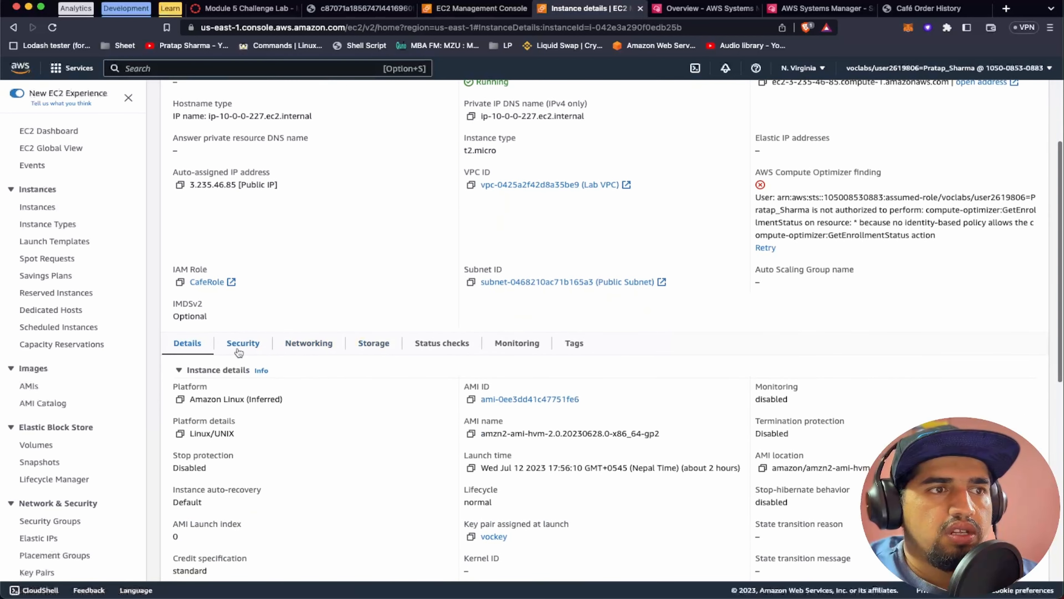
click(243, 344)
scroll(417, 426, down, 1)
scroll(416, 422, down, 1)
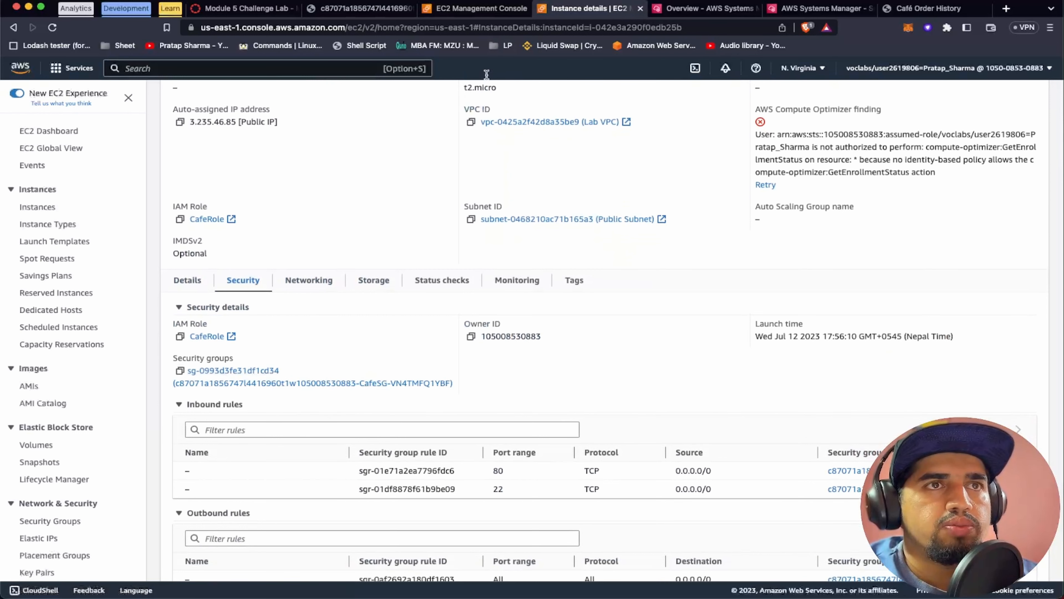
Clear the dbSG rule's source, choose CafeSG (sg-0993d3fe31df1cd34) again, and save the inbound rules
click(484, 11)
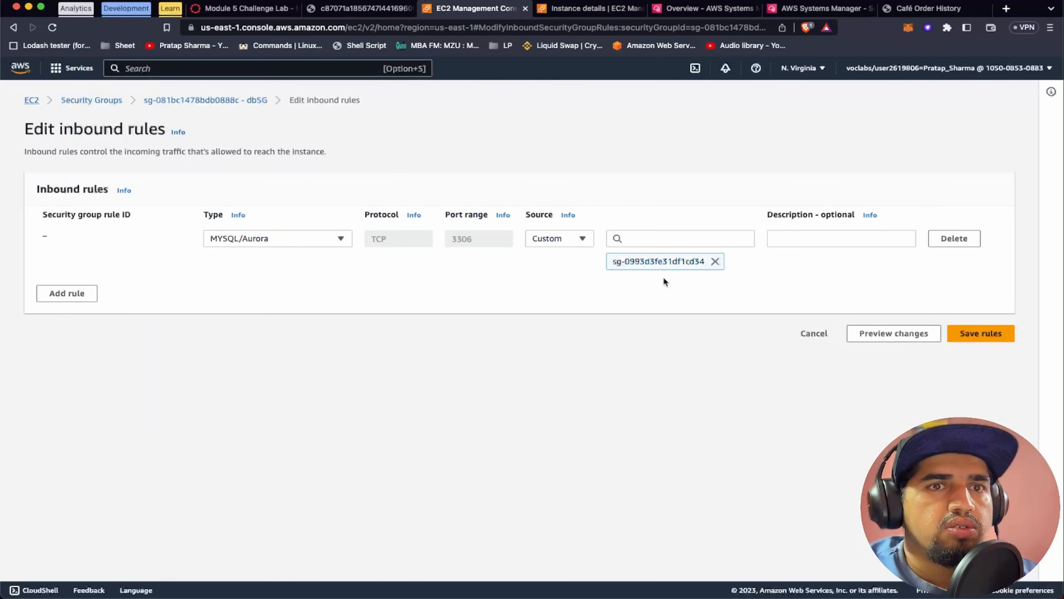
click(714, 261)
click(629, 238)
text(s)
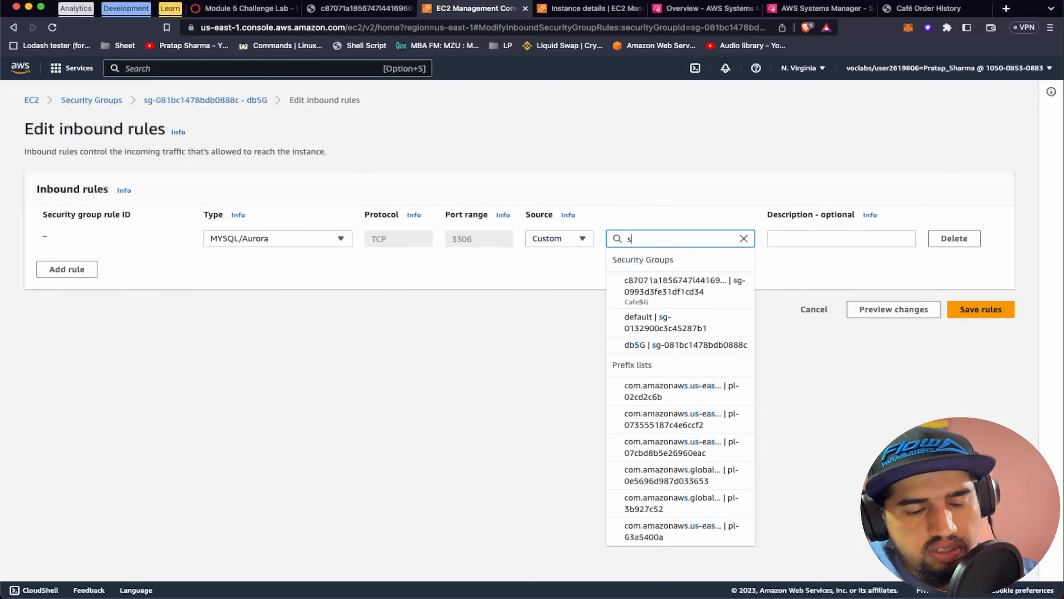
text(g)
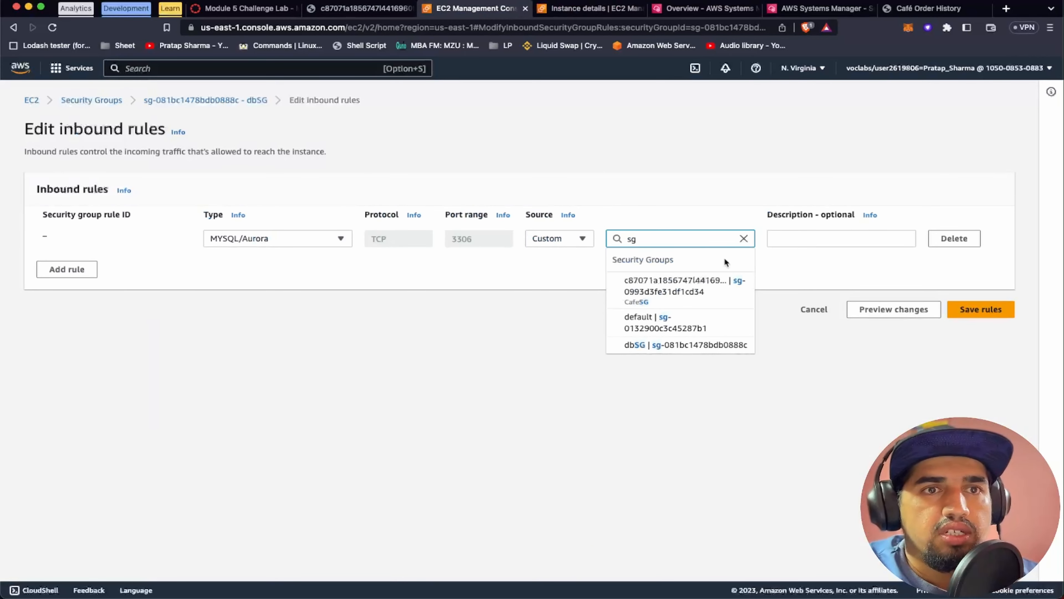
click(637, 302)
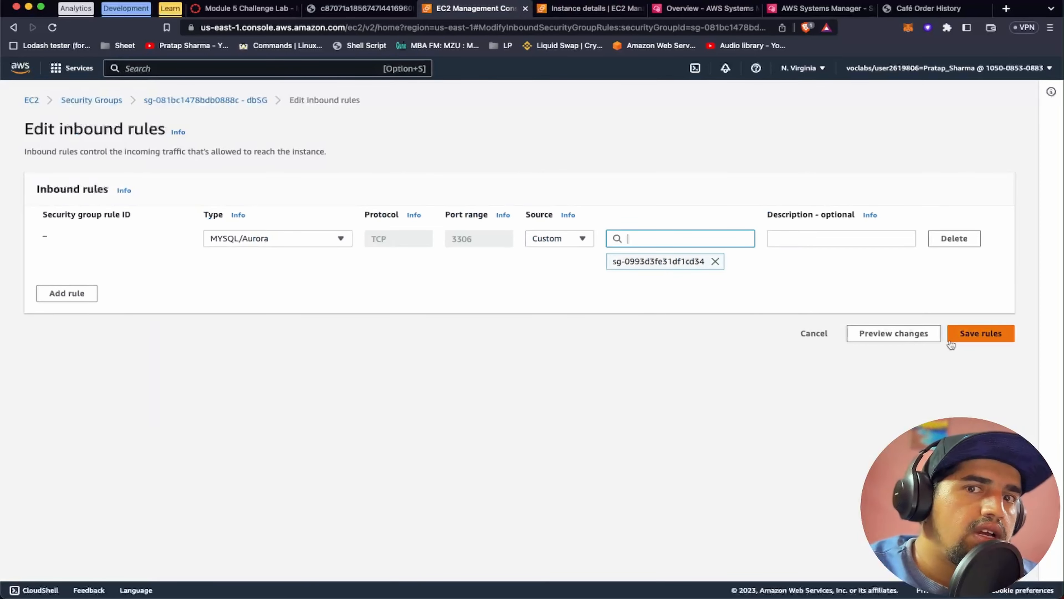
click(964, 333)
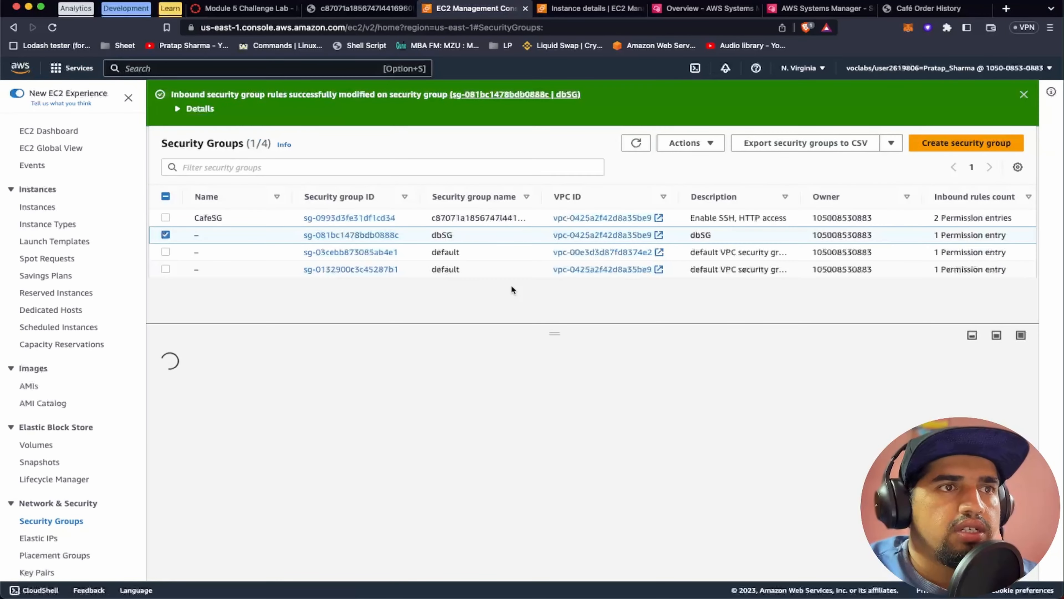
Cancel the pending login in the CafeServer session, rerun the mysql admin connection to the cafedatabase endpoint, and supply the database password from the clipboard history
click(803, 5)
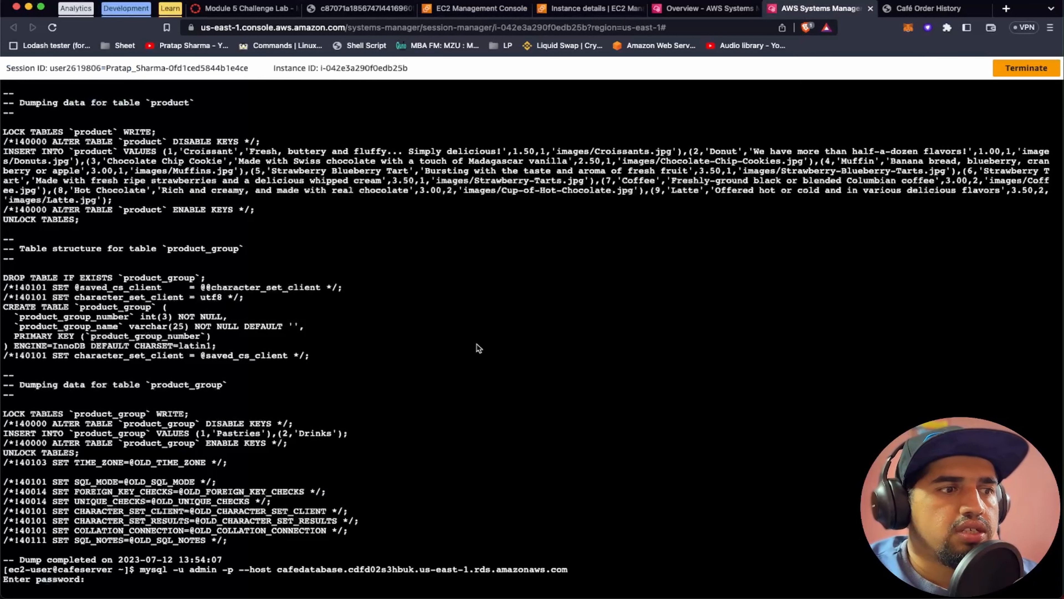
key(ctrl+c)
key(ctrl+c)
key(Up)
key(Up)
key(Return)
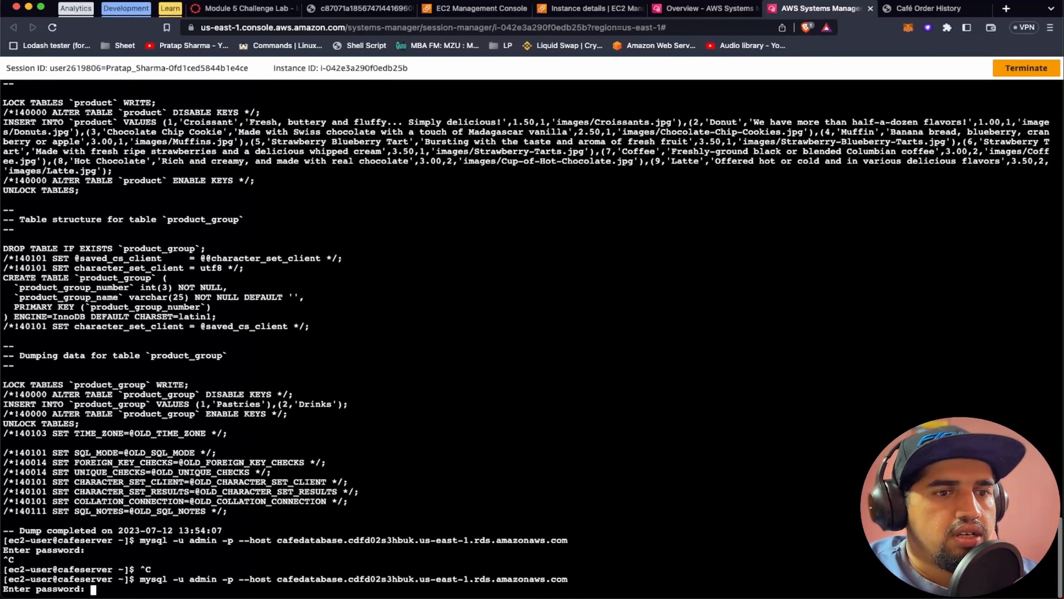
key(super+shift+v)
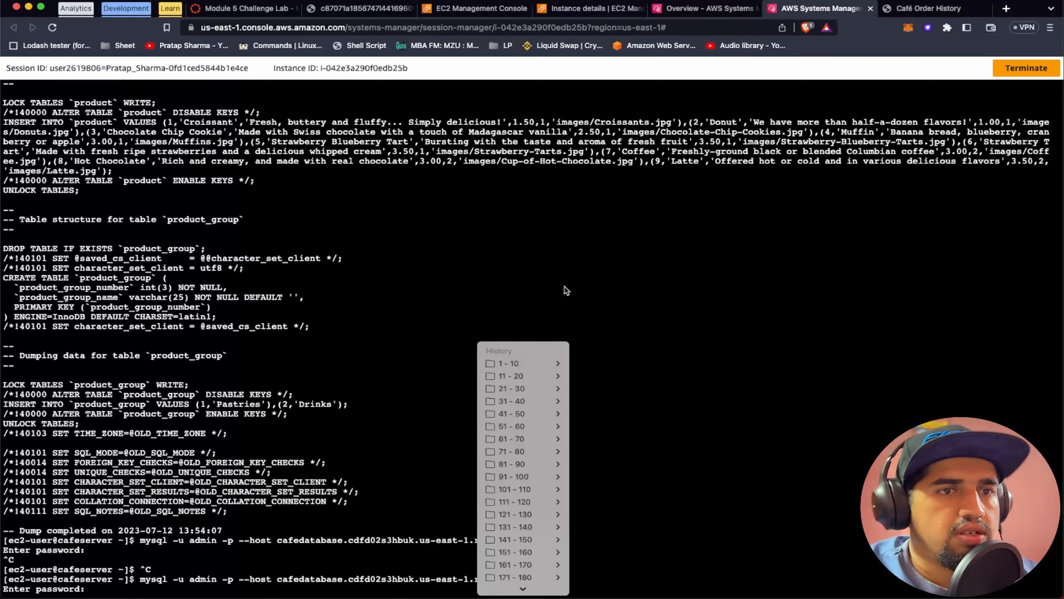
mouse_move(536, 361)
click(611, 365)
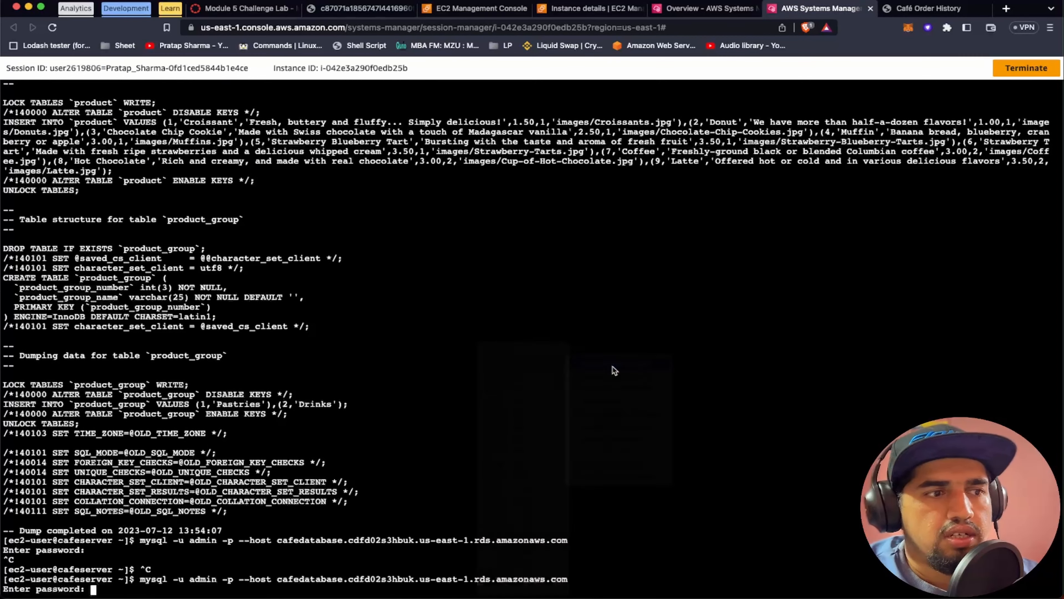
key(Return)
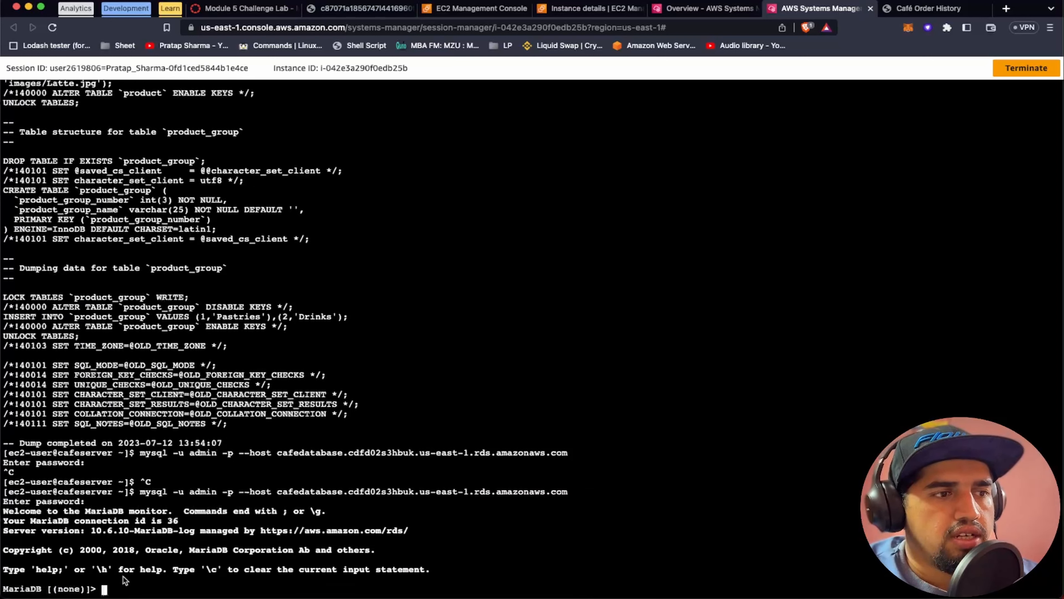
List the databases on the RDS instance with show databases; at the MariaDB prompt
text(show )
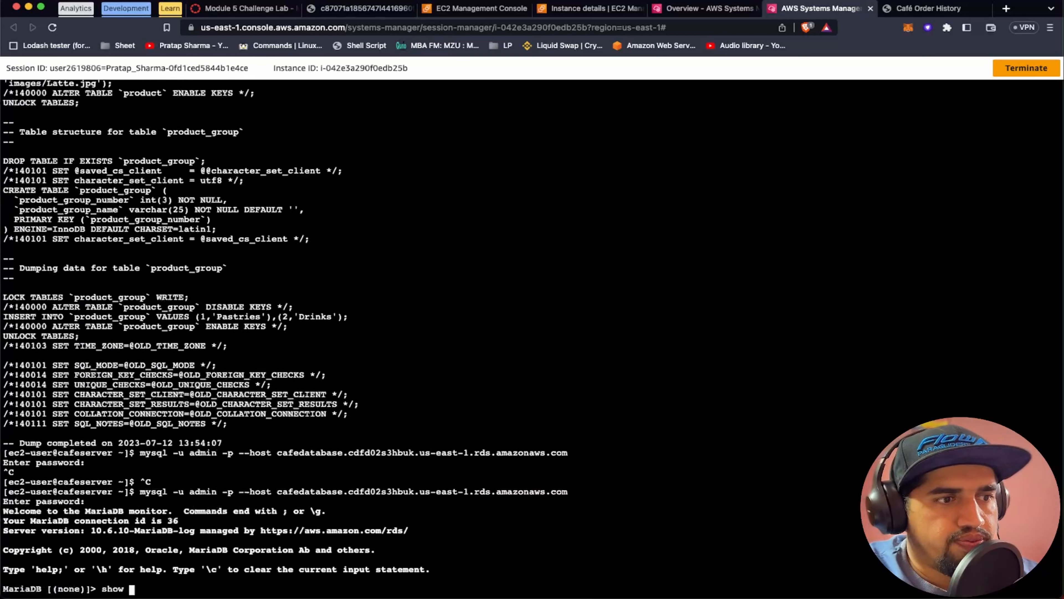
text(databases;)
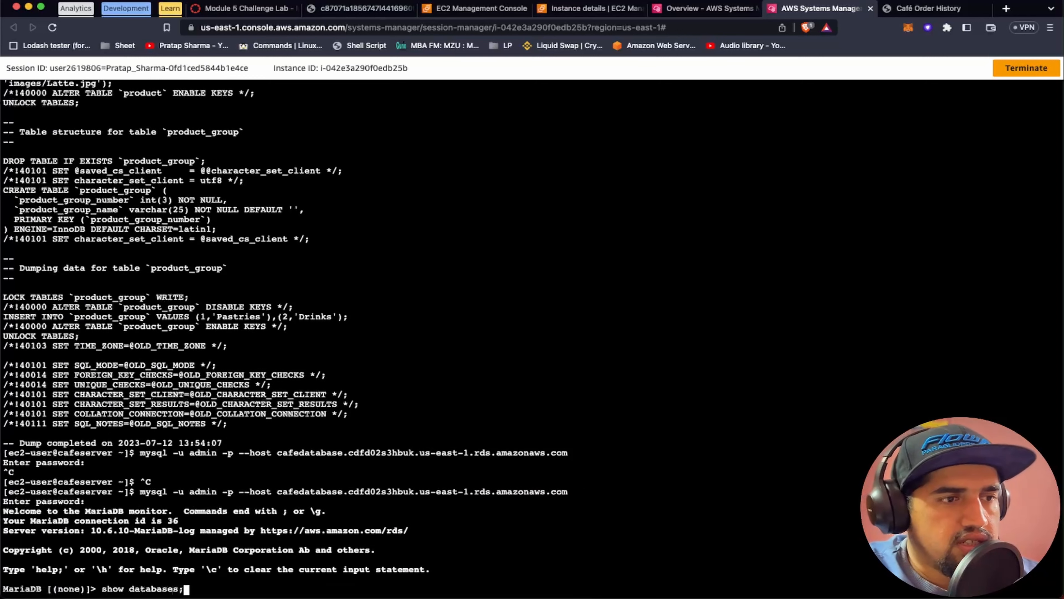
key(Return)
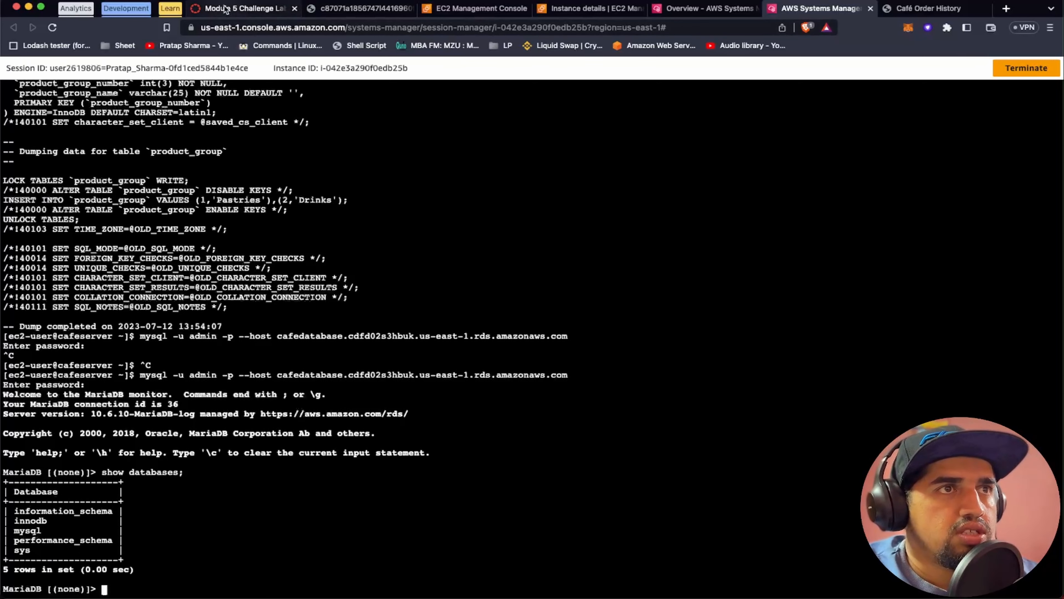
Return to the lab instructions and read Task 5, step 22, on importing the exported data into the RDS instance
click(245, 9)
scroll(392, 375, down, 4)
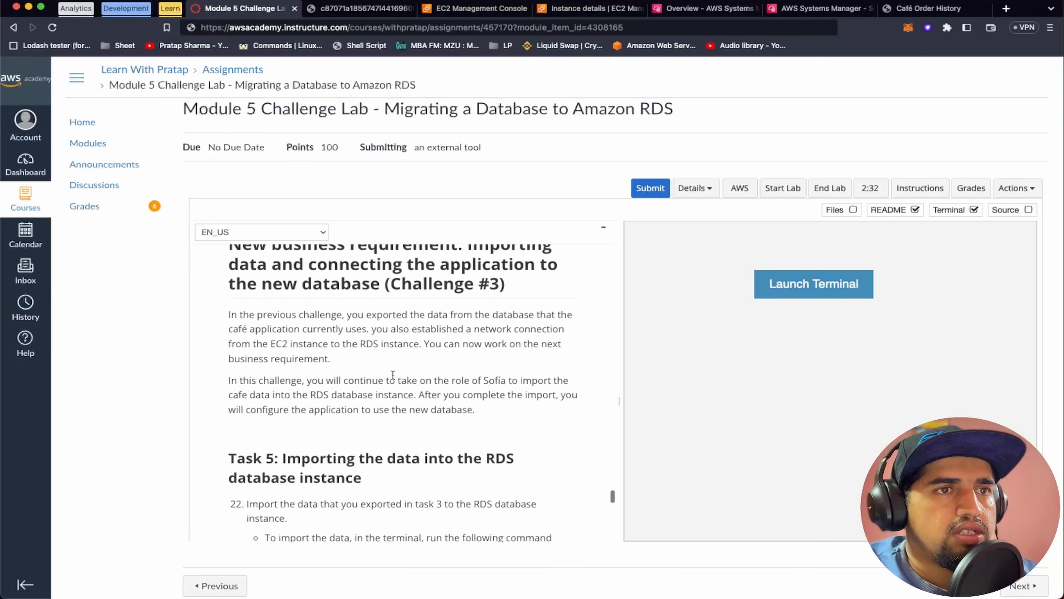
scroll(415, 360, down, 2)
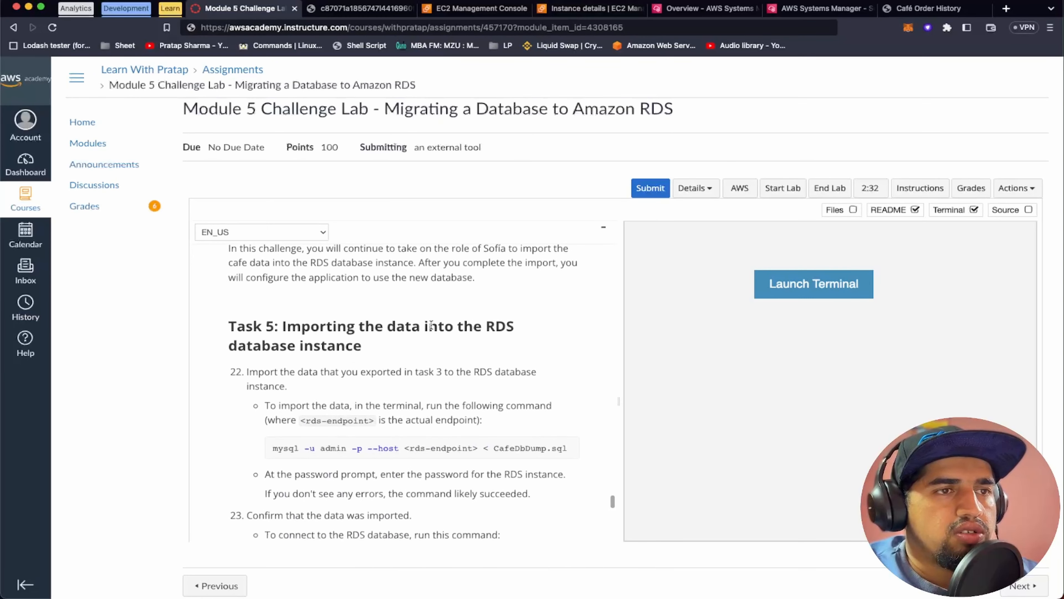
scroll(436, 323, down, 1)
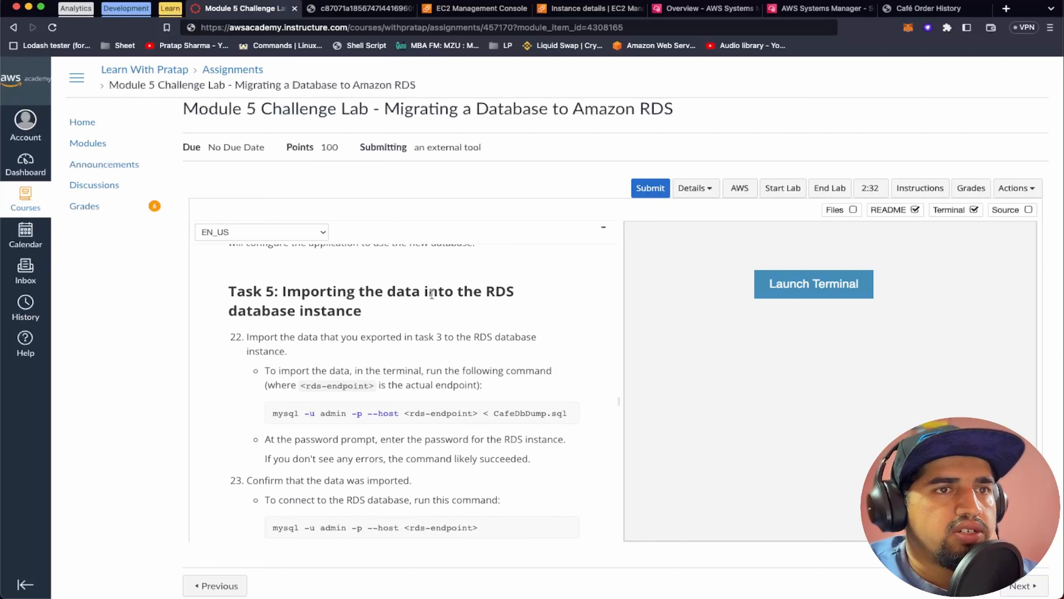
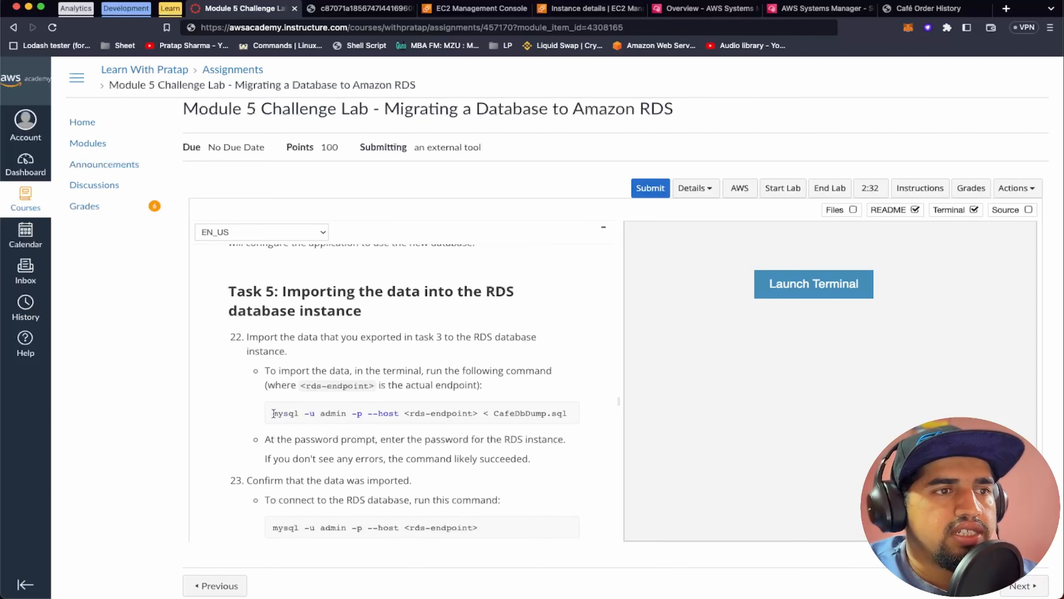
Copy the step 22 import command from the lab instructions into the CafeServer terminal session
drag(273, 414, 571, 413)
key(super+c)
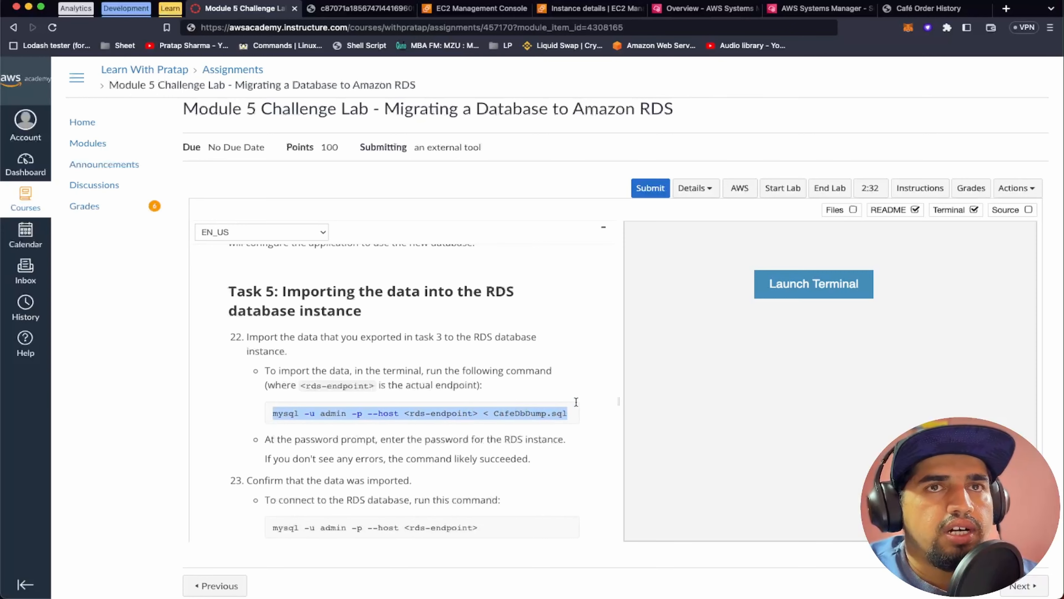
click(832, 9)
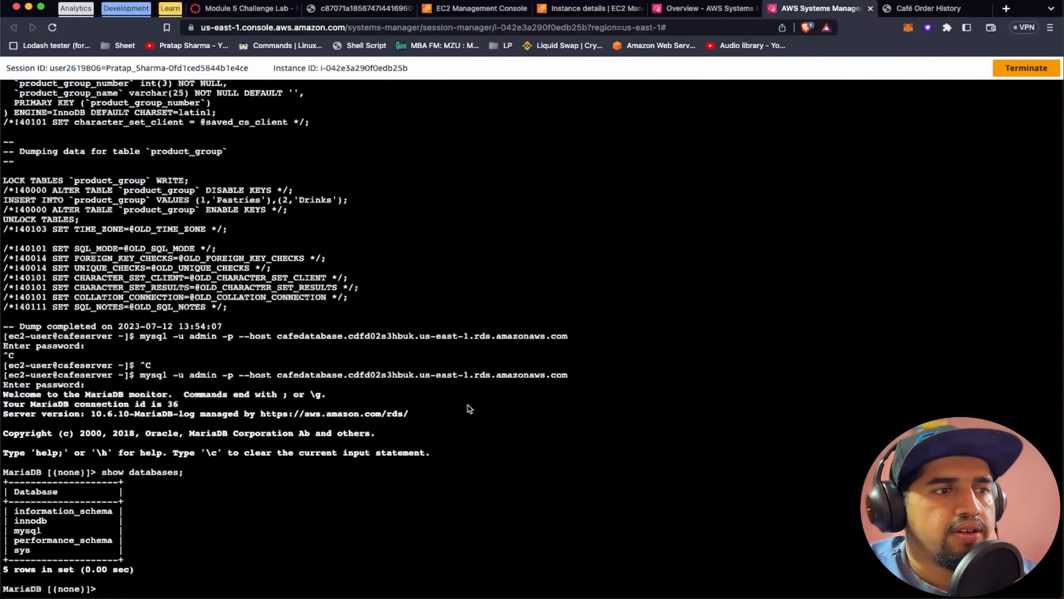
key(super+v)
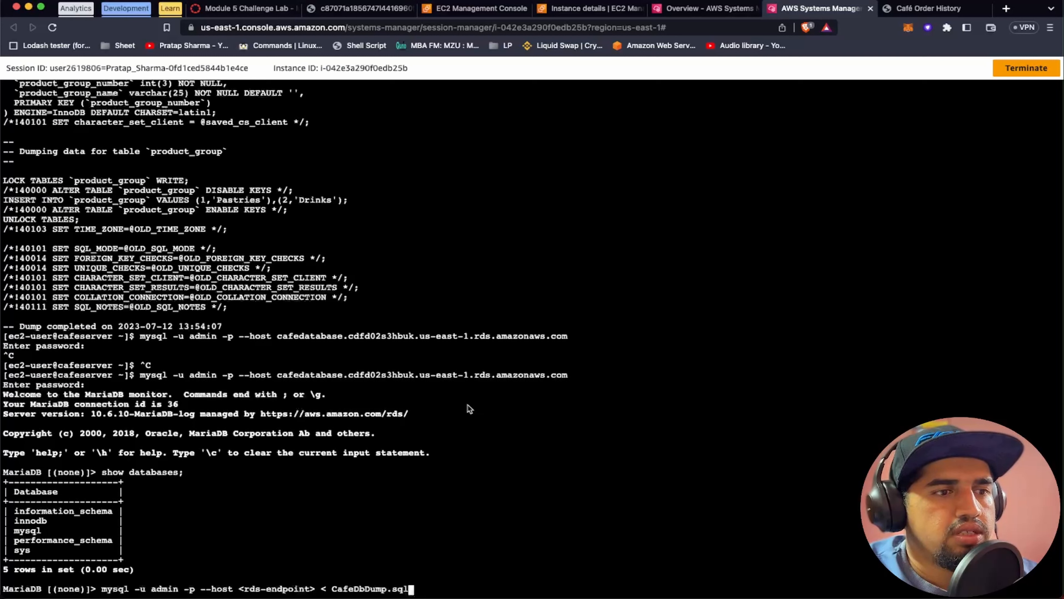
Replace the <rds-endpoint> placeholder in the import command with cafedatabase.cdfd02s3hbuk.us-east-1.rds.amazonaws.com from the clipboard history
key(Left)
key(Left)
key(Left)
key(Left)
key(Left)
key(Left)
key(Left)
key(Left)
key(Left)
key(Left)
key(Left)
key(Left)
key(Left)
key(Left)
key(Left)
key(Left)
key(Left)
key(Left)
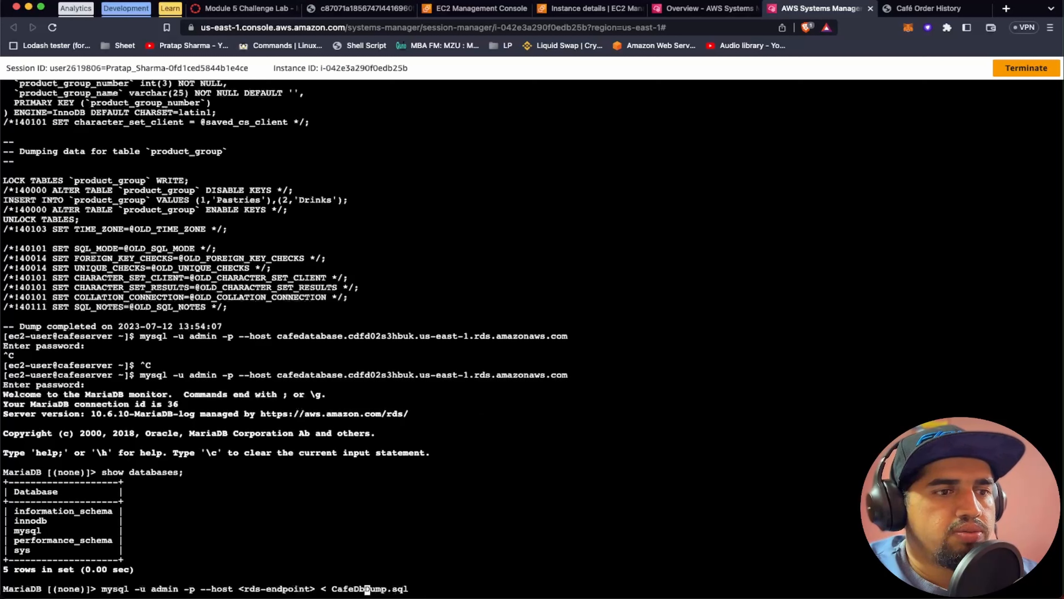
key(Right)
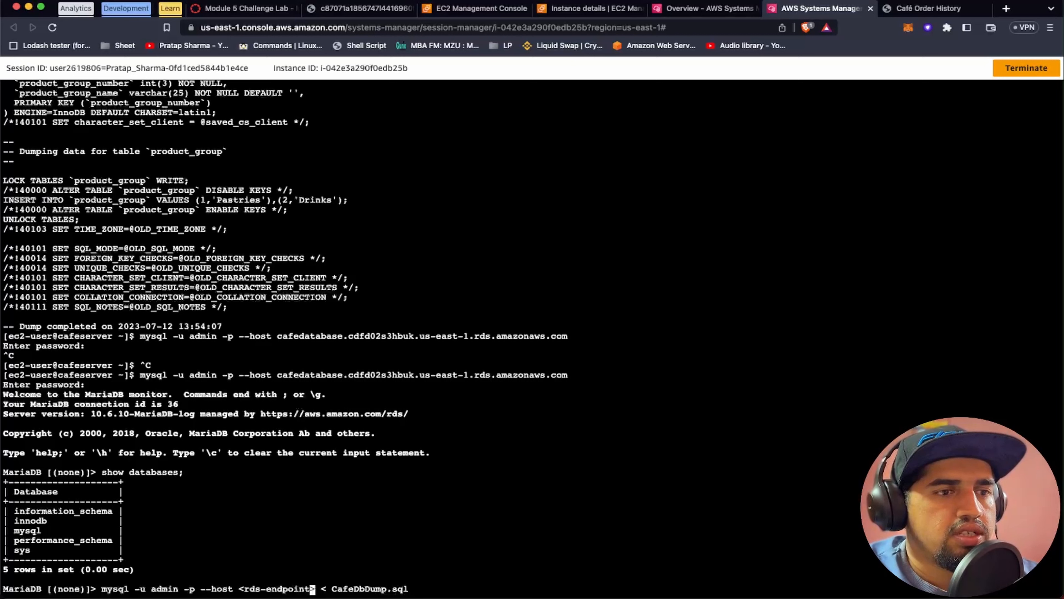
key(BackSpace)
key(BackSpace)
key(BackSpace)
key(BackSpace)
key(BackSpace)
key(BackSpace)
key(BackSpace)
key(BackSpace)
key(BackSpace)
key(BackSpace)
key(BackSpace)
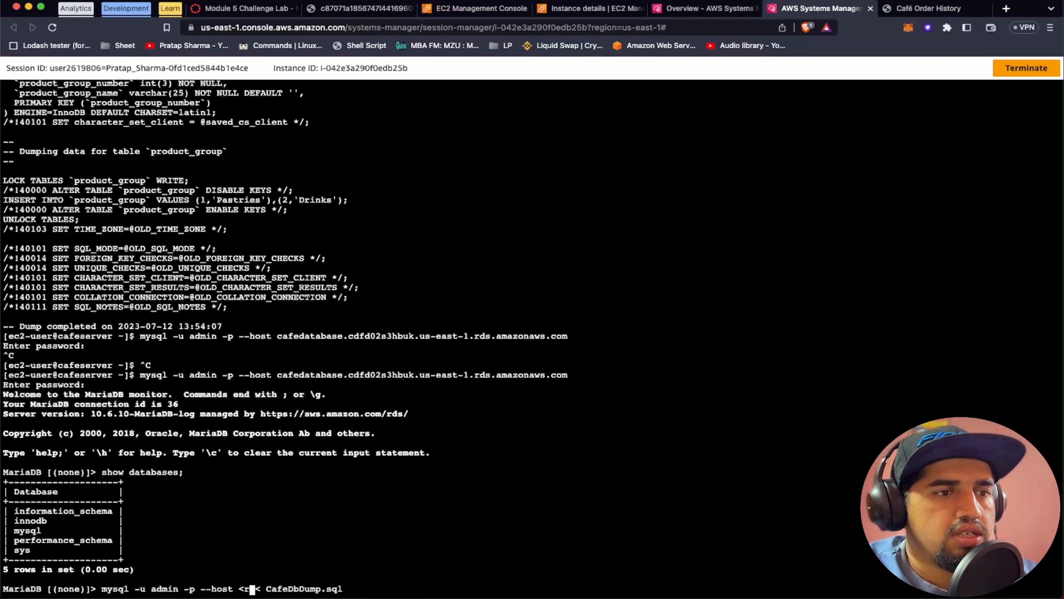
key(BackSpace)
key(BackSpace)
key(super+shift+v)
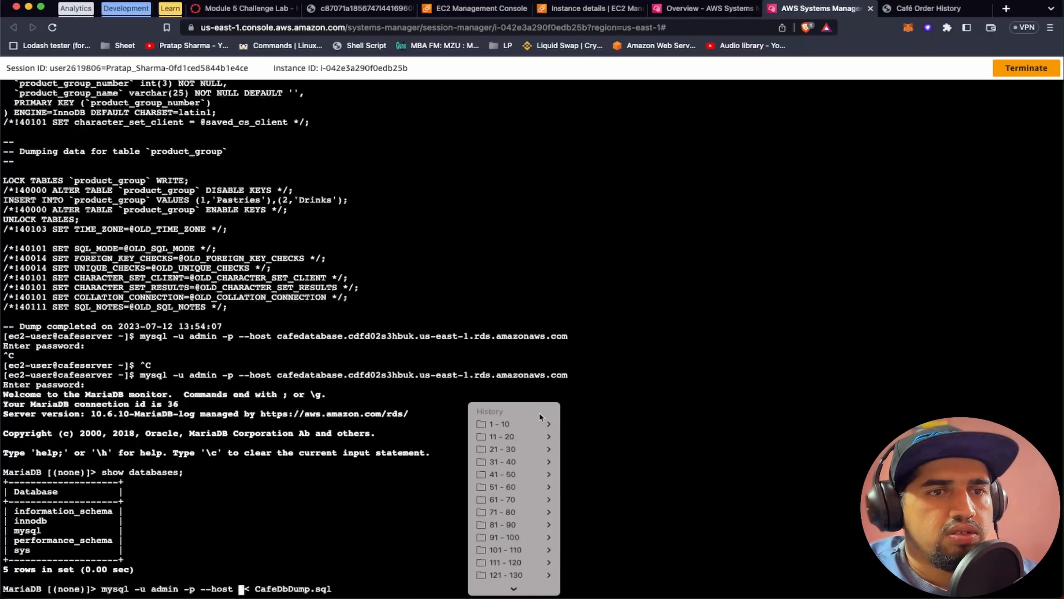
mouse_move(540, 425)
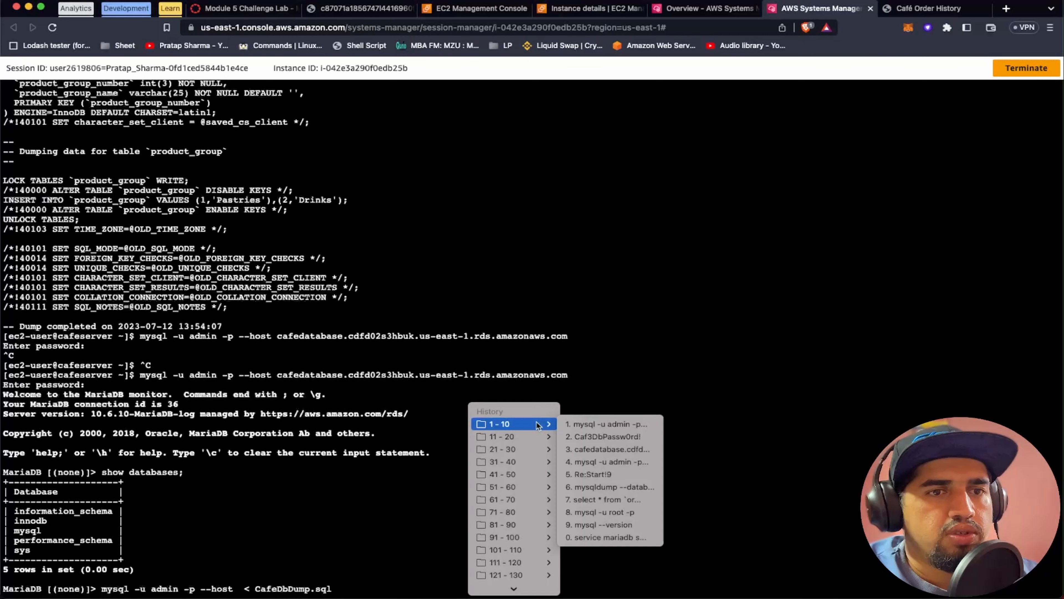
click(585, 450)
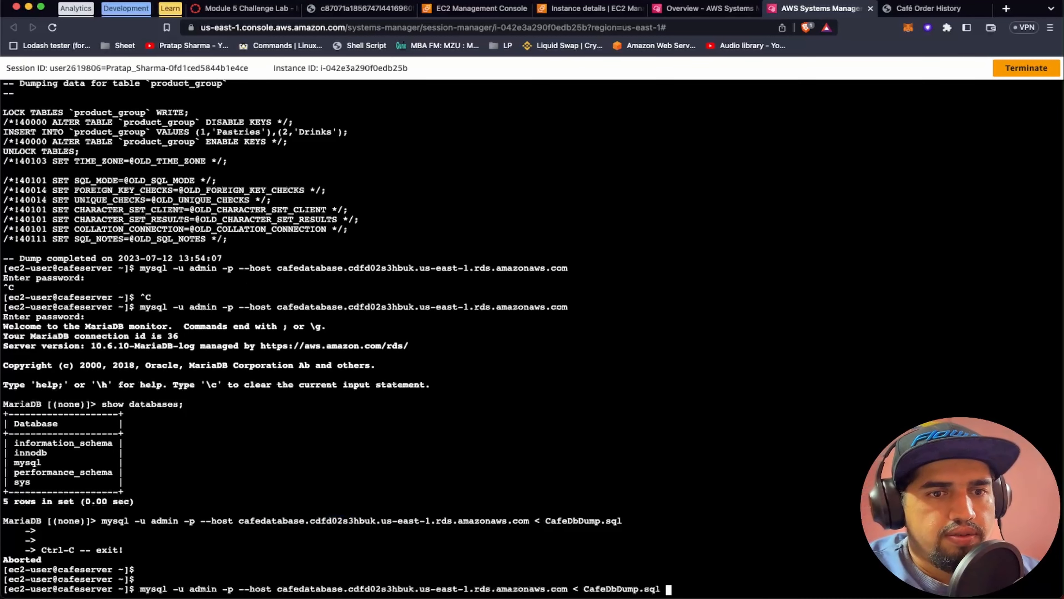
Run the CafeDbDump.sql import against the cafedatabase endpoint from the CafeServer shell and supply the database password
key(Return)
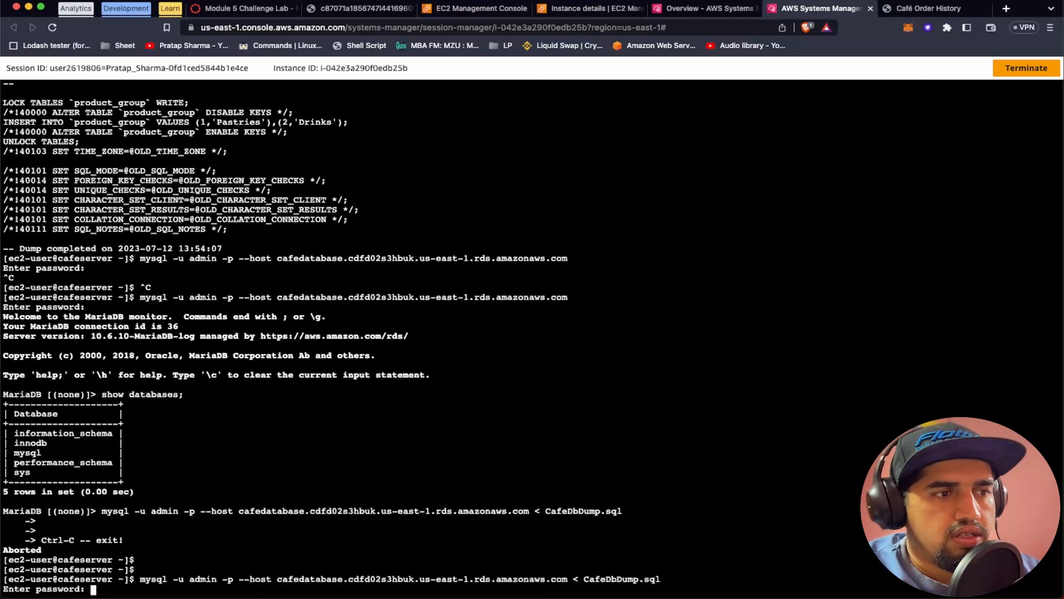
key(super+shift+v)
mouse_move(448, 504)
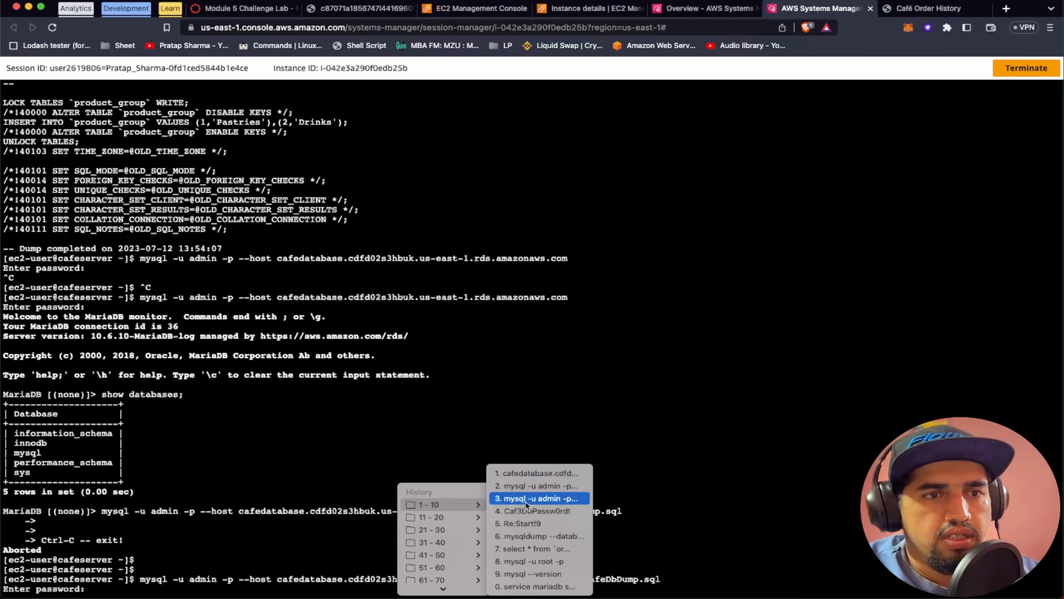
click(534, 508)
key(Return)
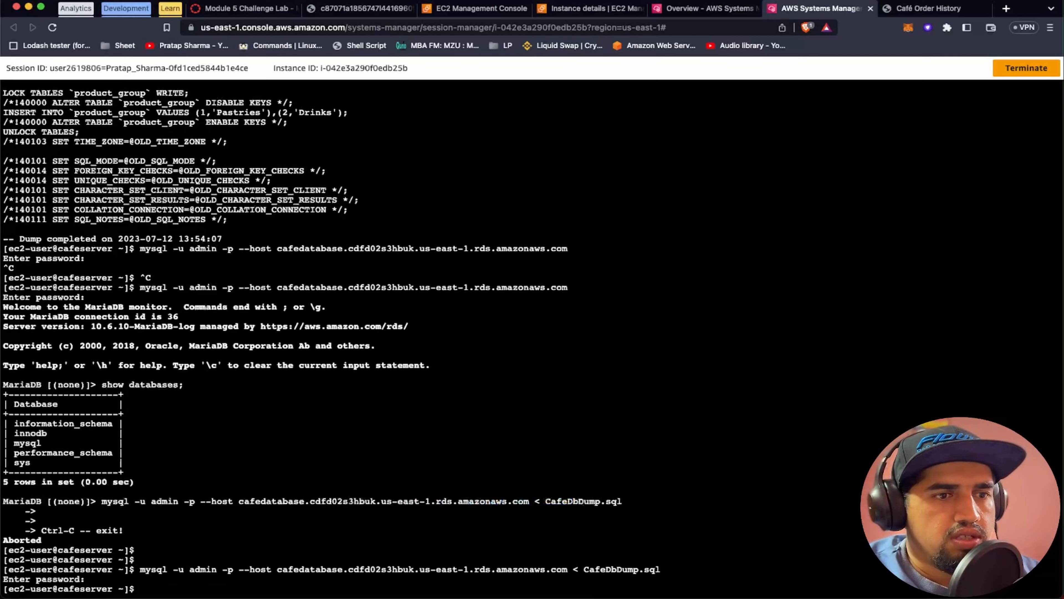
Following lab step 23, reconnect to the cafedatabase endpoint by running the mysql admin command without < CafeDbDump.sql, and supply the database password
click(251, 9)
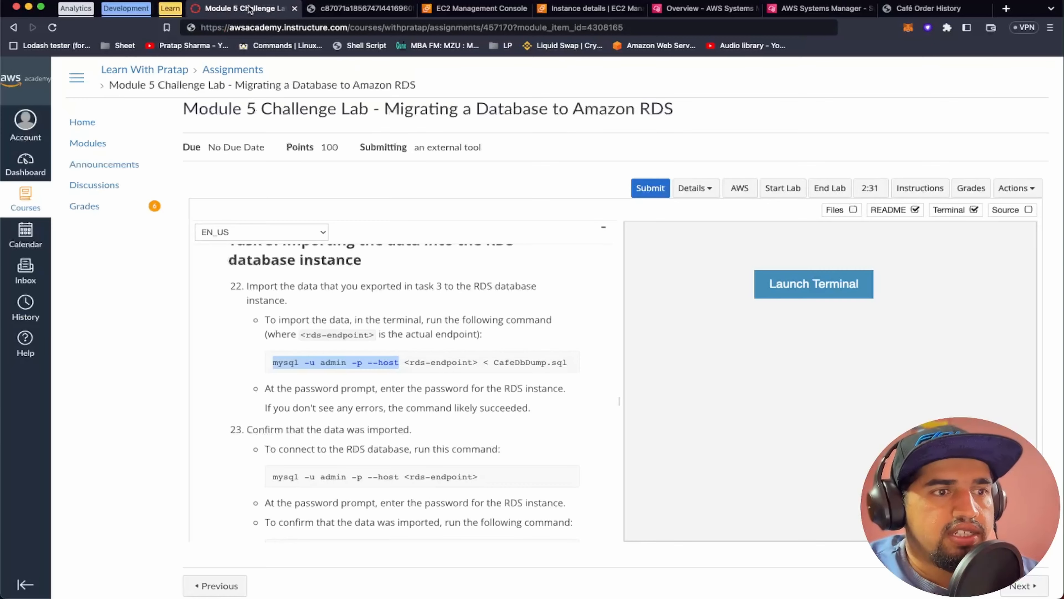
scroll(432, 468, down, 2)
click(801, 10)
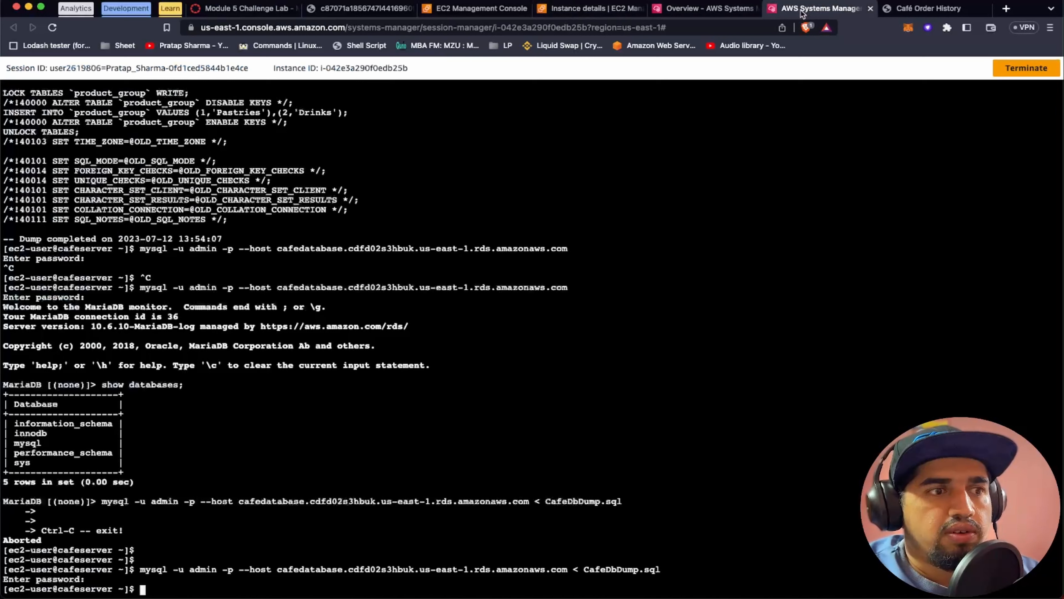
key(Up)
key(BackSpace)
key(BackSpace)
key(BackSpace)
key(BackSpace)
key(BackSpace)
key(BackSpace)
key(BackSpace)
key(BackSpace)
key(BackSpace)
key(BackSpace)
key(BackSpace)
key(BackSpace)
key(BackSpace)
key(BackSpace)
key(BackSpace)
key(BackSpace)
key(BackSpace)
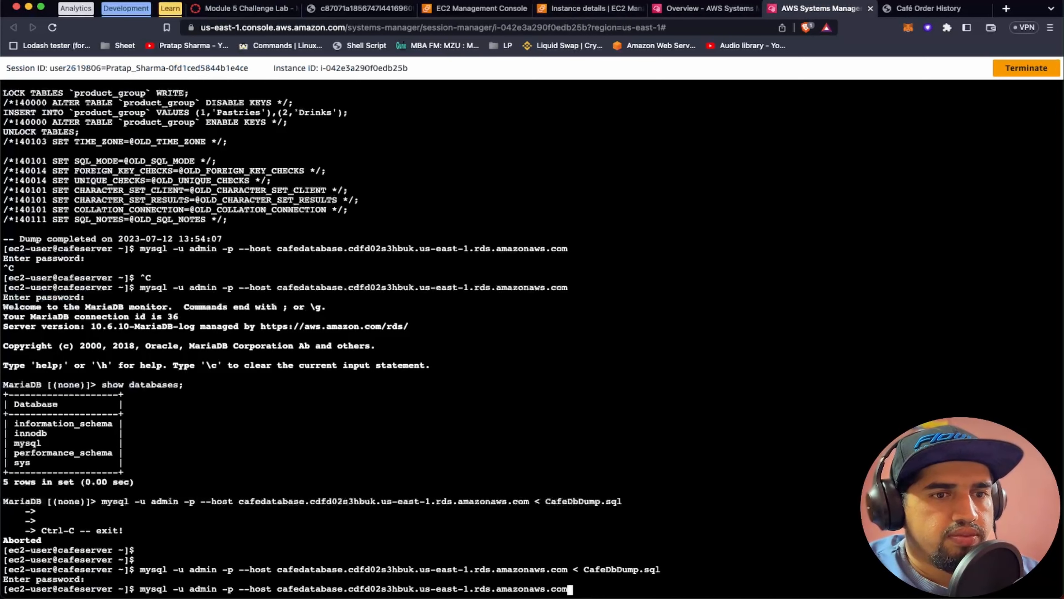
key(Return)
key(super+shift+v)
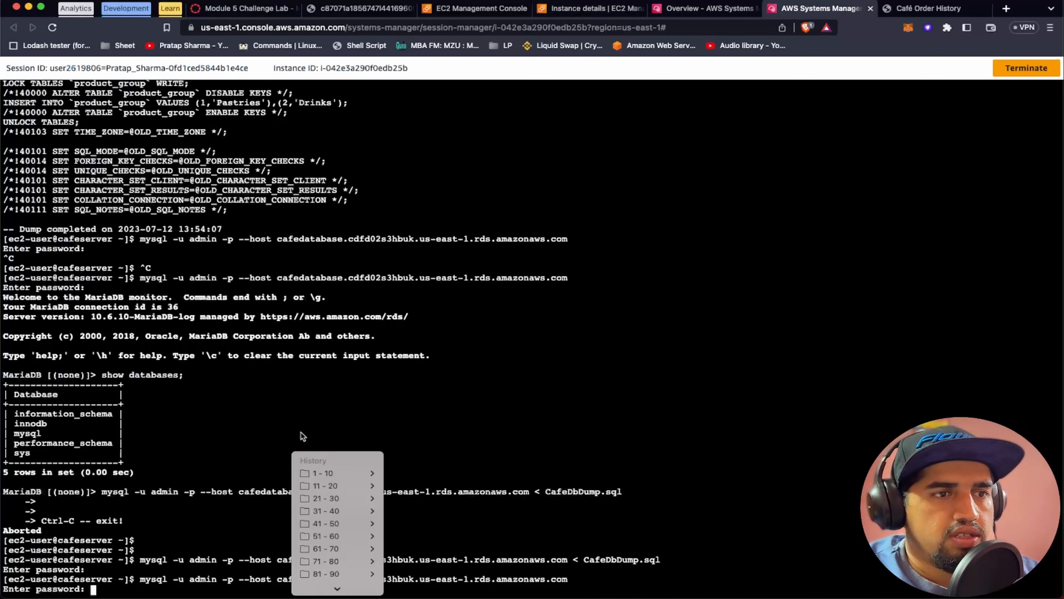
mouse_move(351, 478)
click(424, 474)
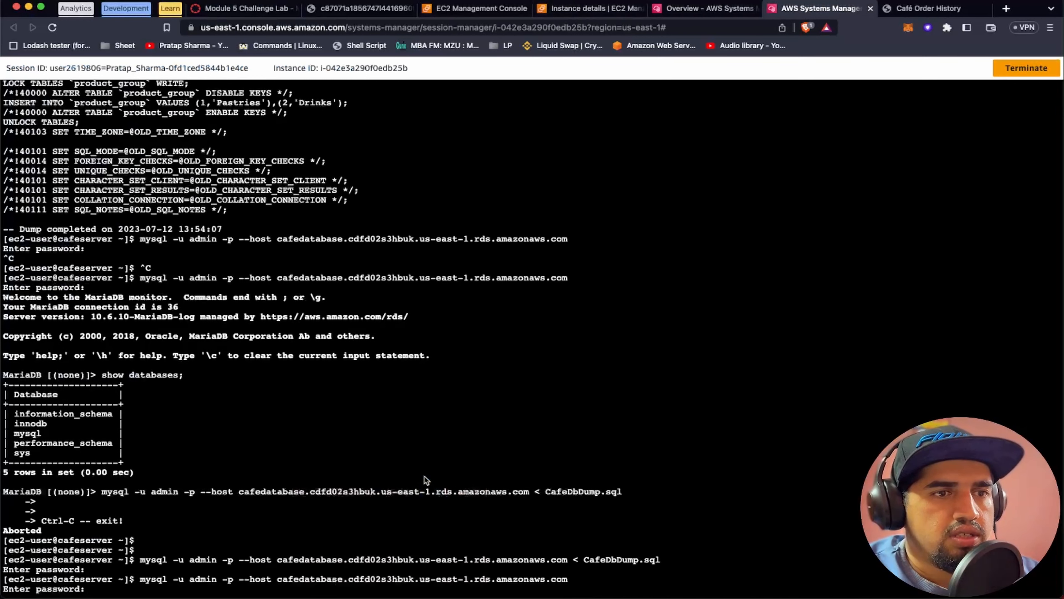
key(Return)
Run show databases; on the RDS instance to check the import
key(Up)
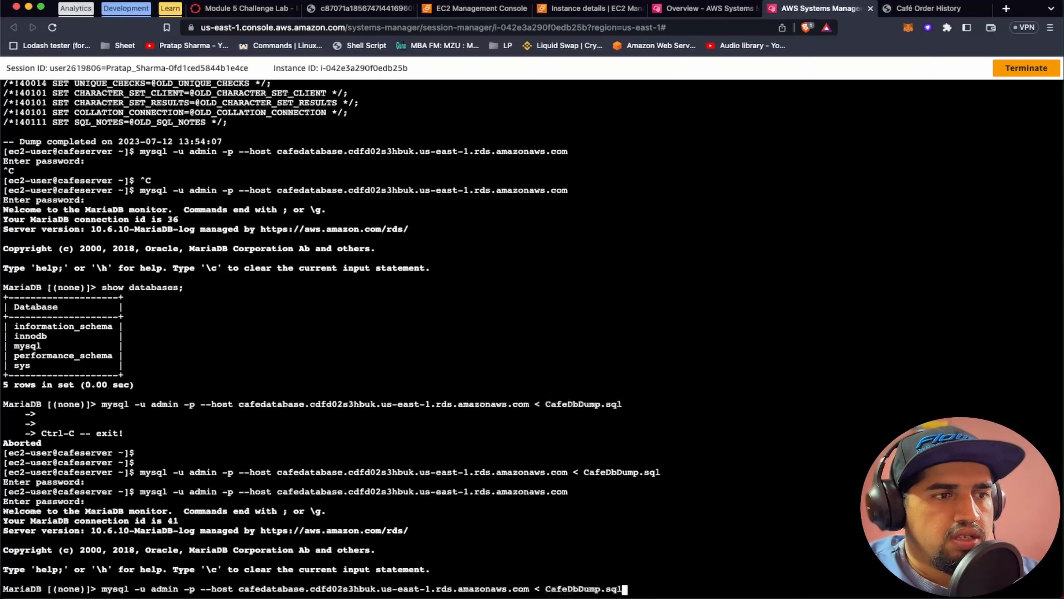
key(Down)
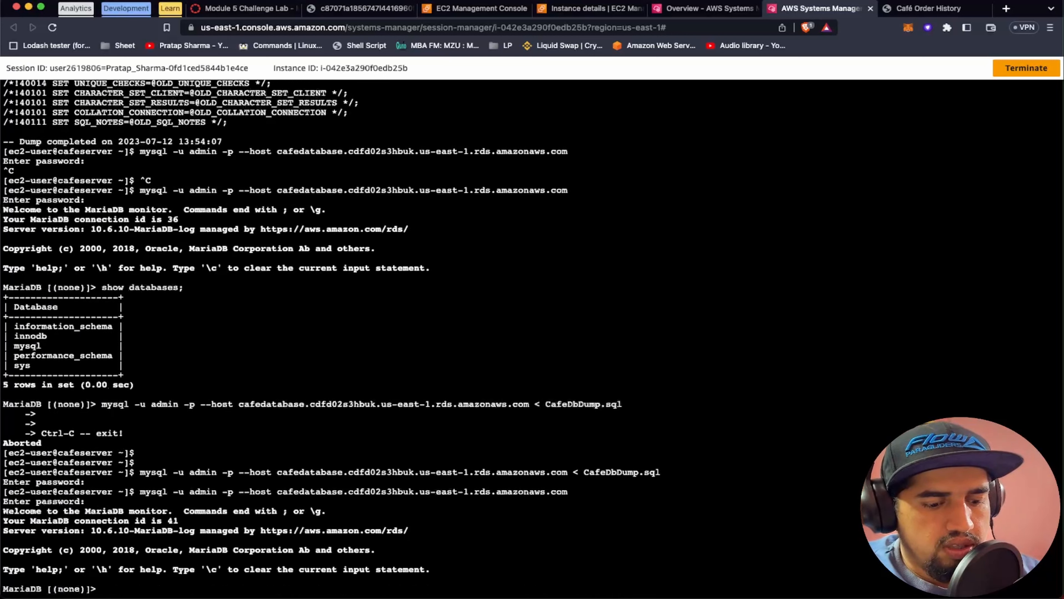
text(show databases;)
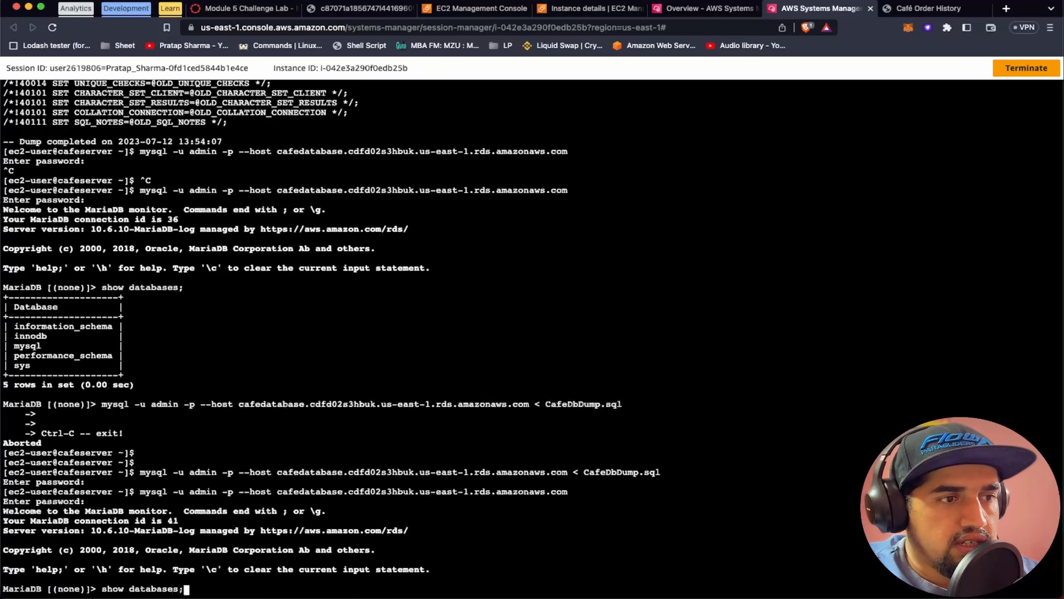
key(Return)
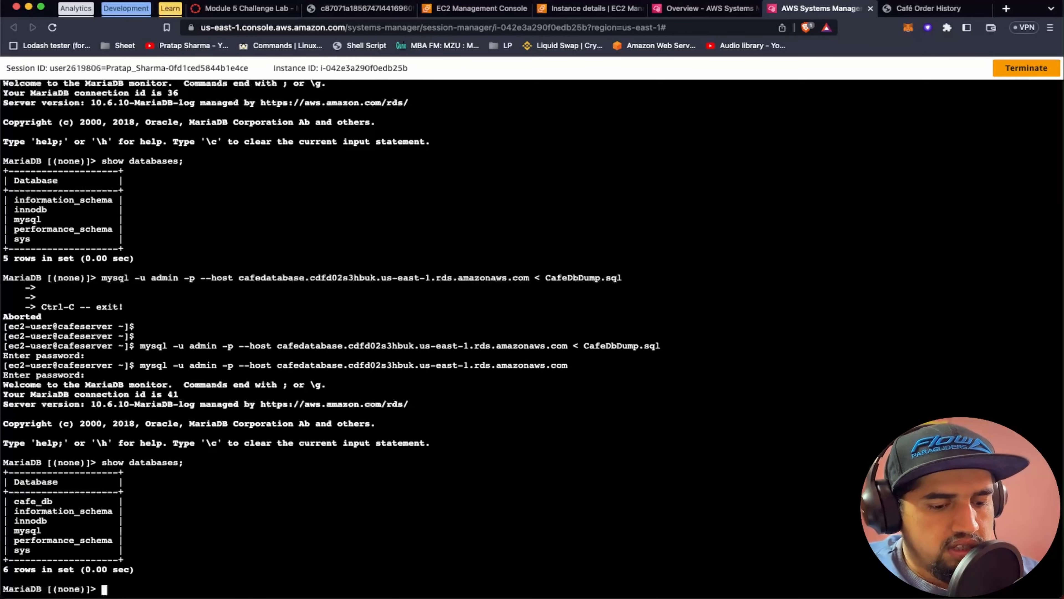
Switch to the imported database with use cafe_db;
text(use ca)
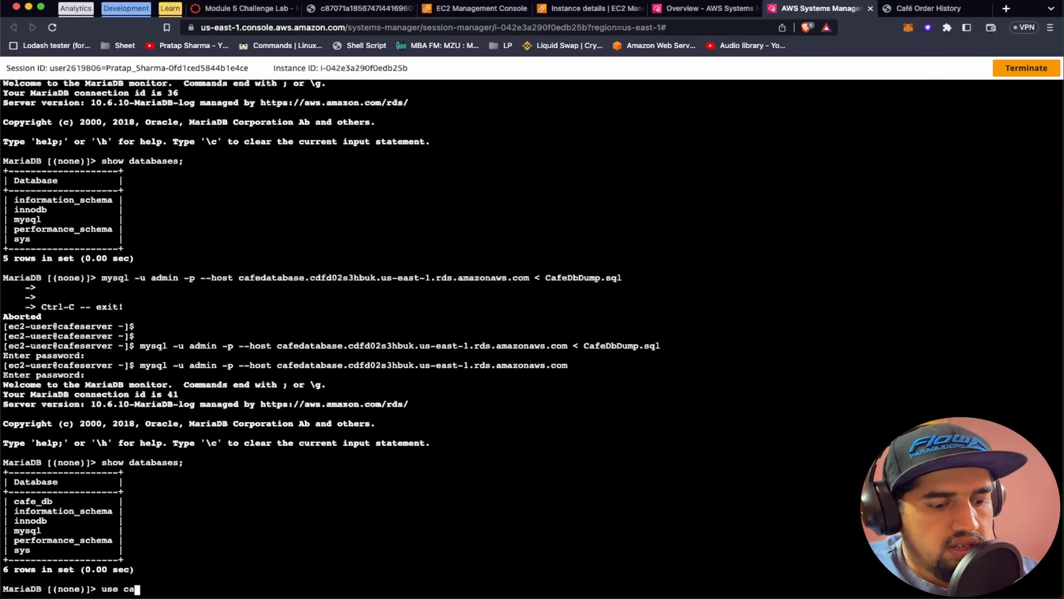
text(fe_db)
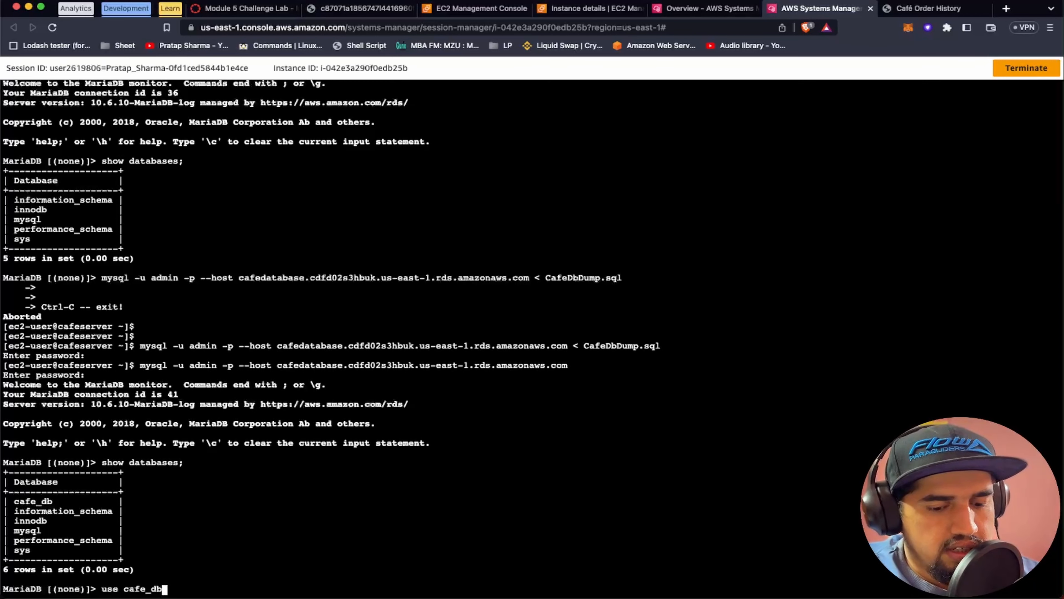
text(;)
key(Return)
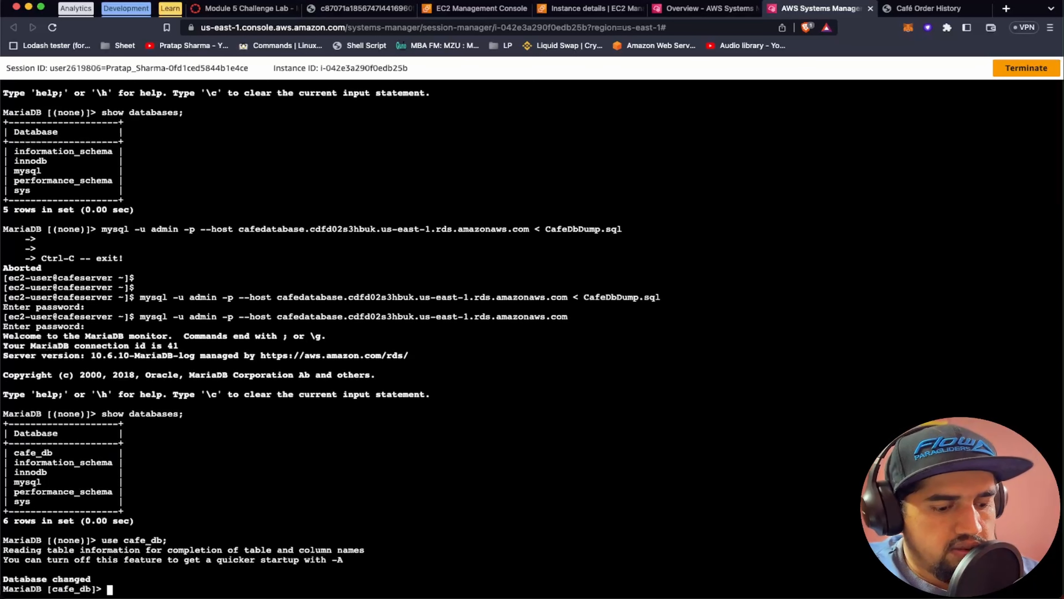
List the tables in cafe_db with show tables;, correcting the mistyped show tanle; command
text(show t)
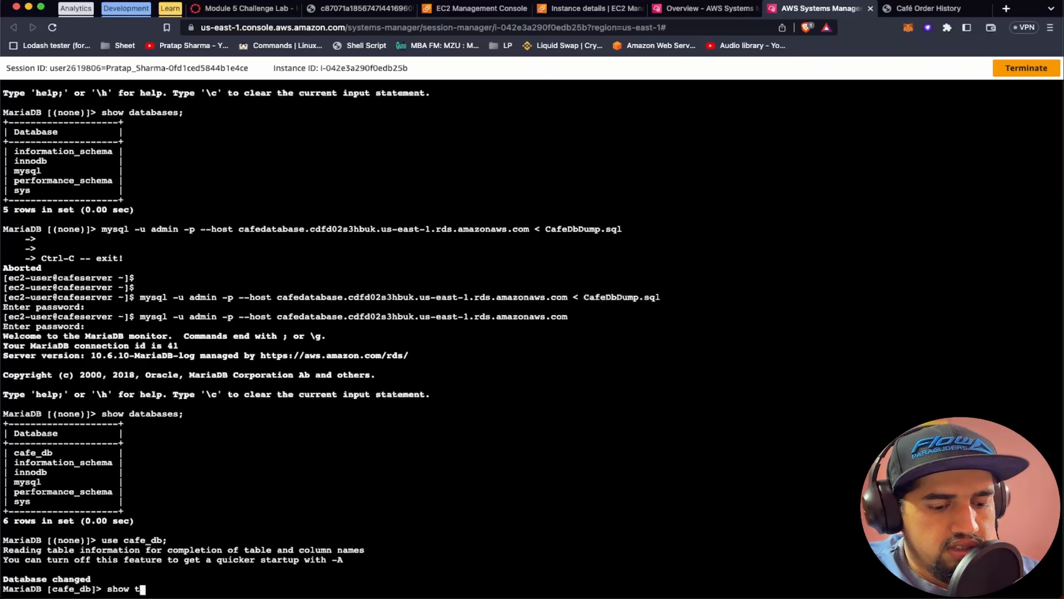
text(anle;)
key(Return)
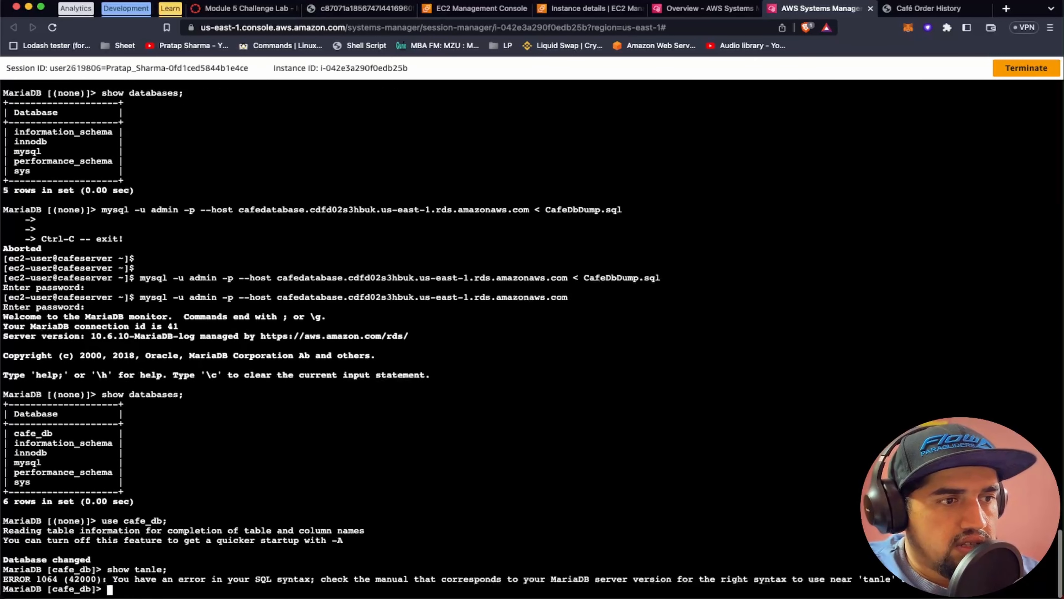
key(Up)
key(BackSpace)
key(BackSpace)
key(BackSpace)
key(BackSpace)
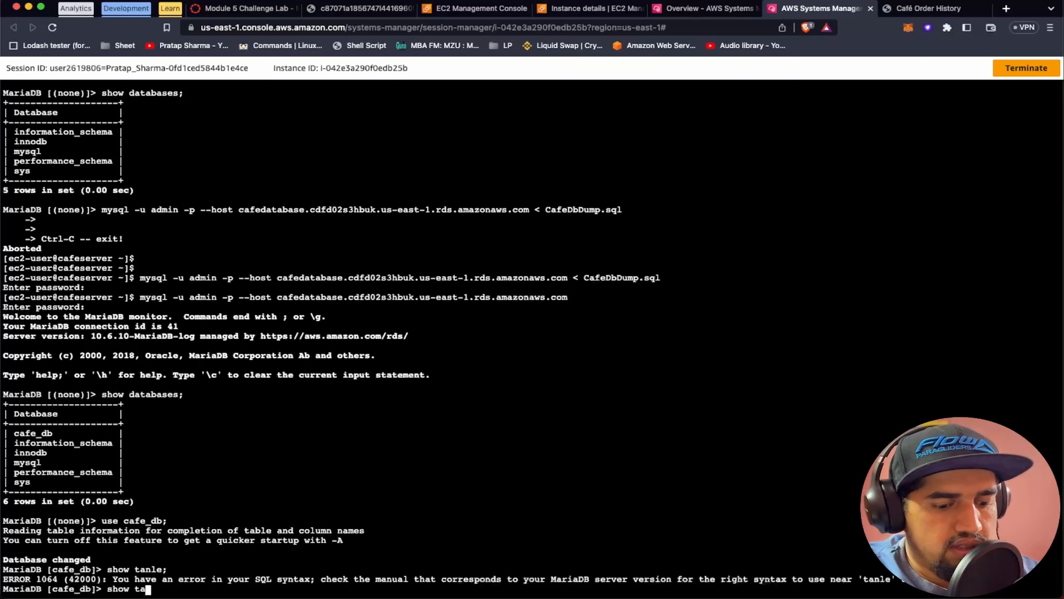
text(bles;)
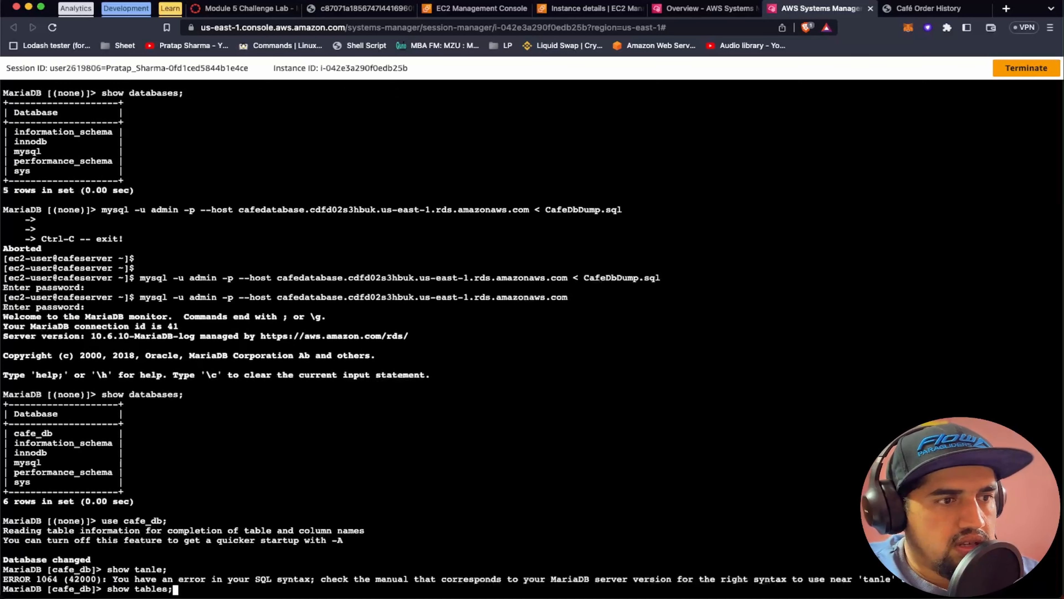
key(Return)
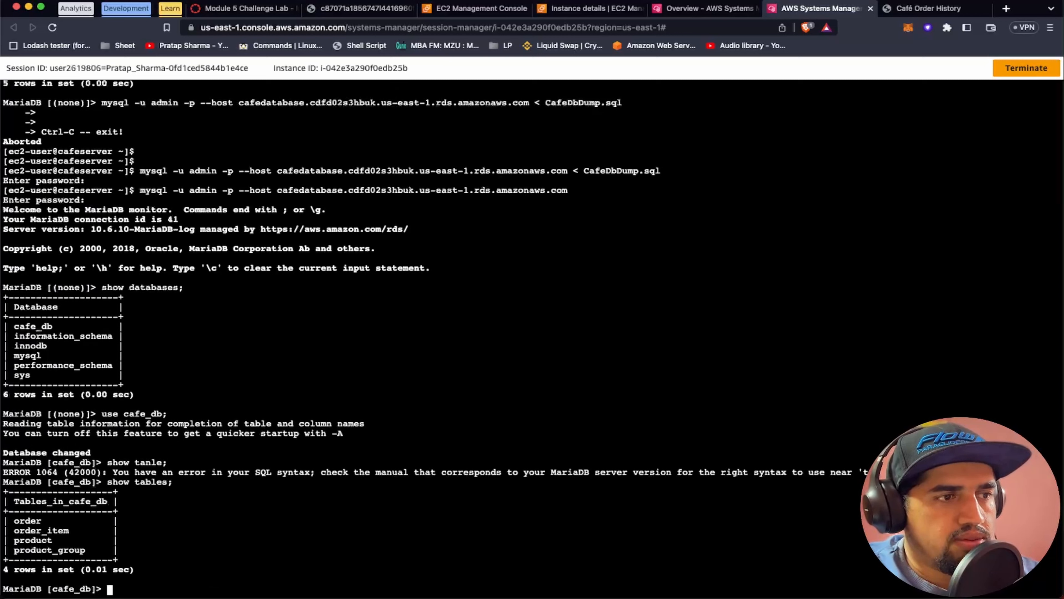
Try to query every row of the order table with select * from order;
text(slec)
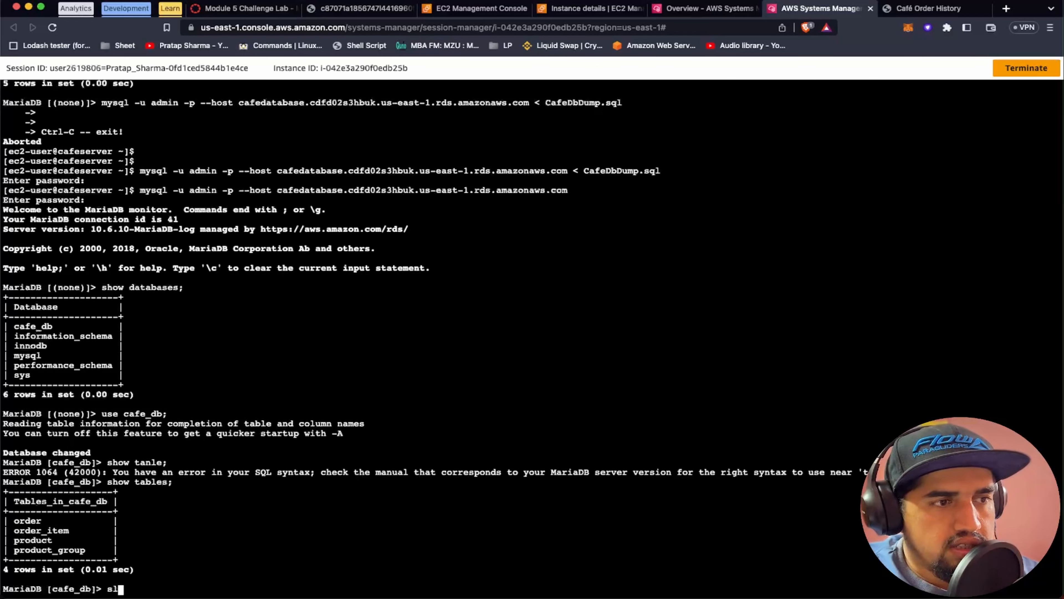
key(BackSpace)
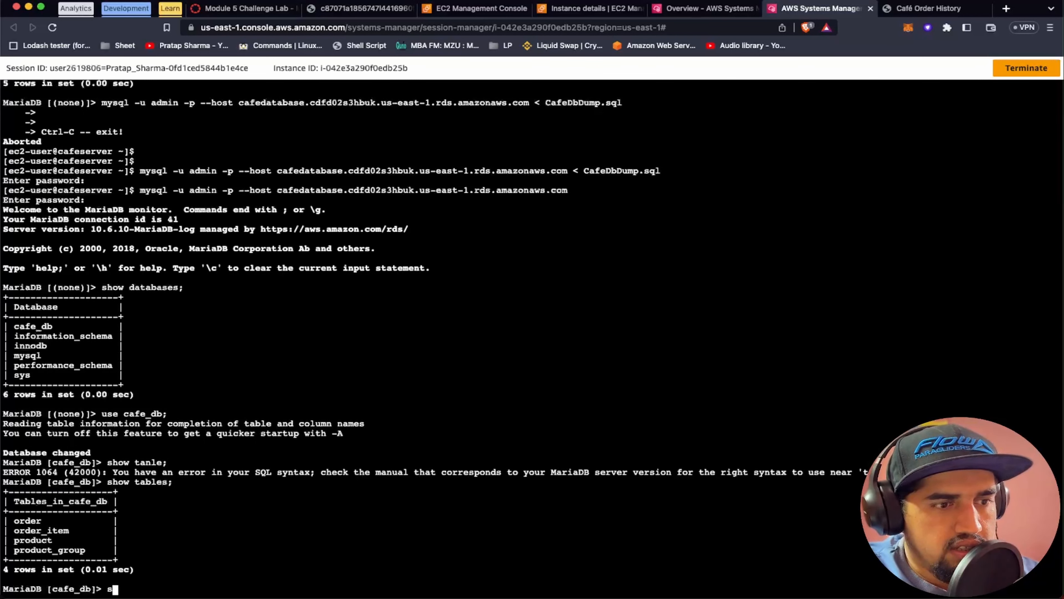
text(elect)
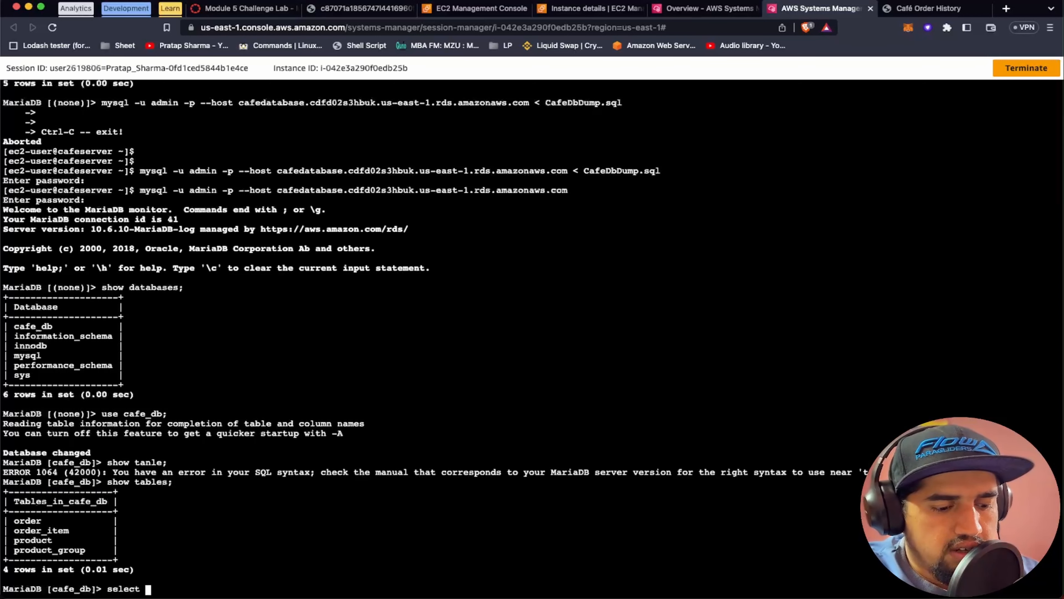
text( * from or)
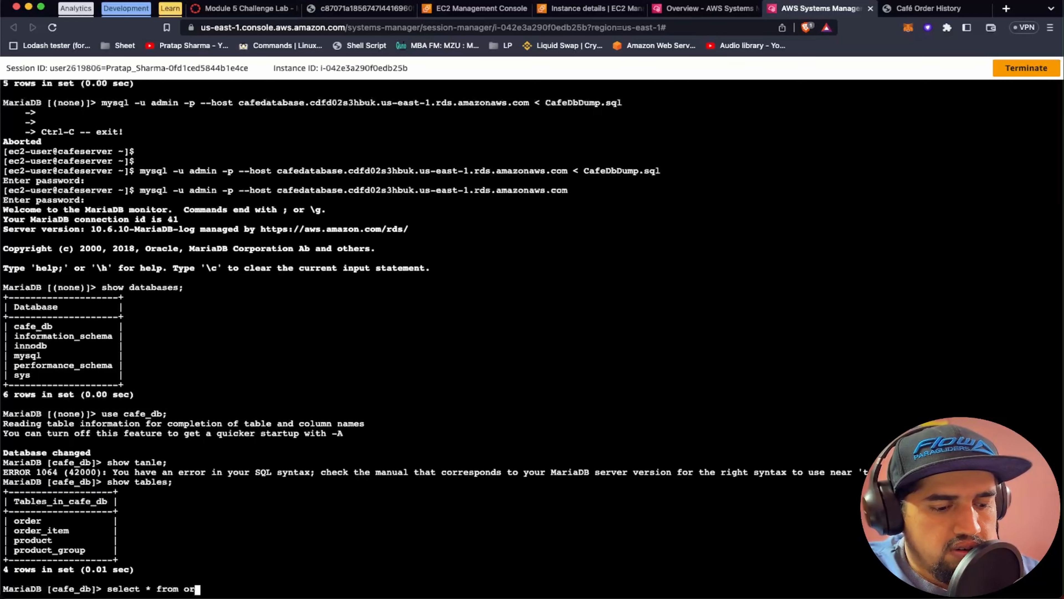
text(der;)
key(Return)
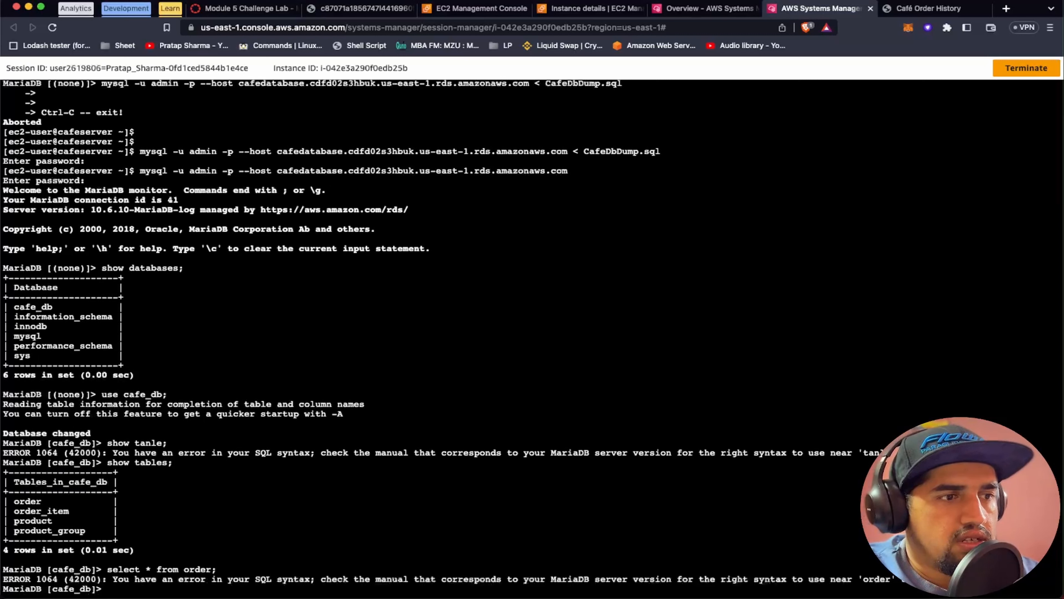
Rerun the query on the order table with the name in backticks: select * from `order`;
key(Up)
key(Left)
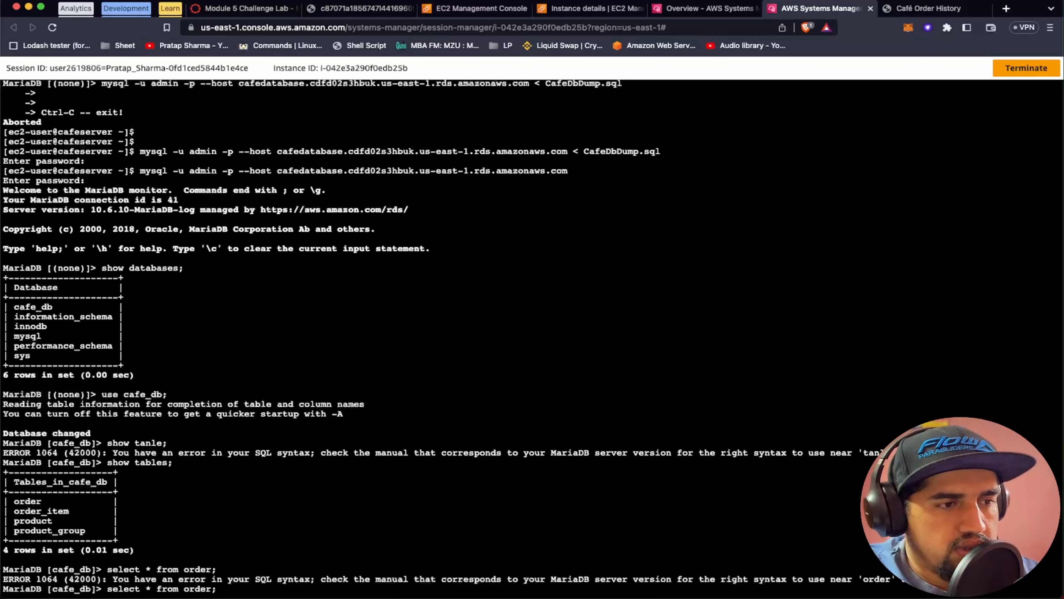
text(`)
key(Left)
key(Left)
key(Left)
key(Left)
key(Left)
key(Left)
key(Left)
key(Left)
key(Left)
key(Left)
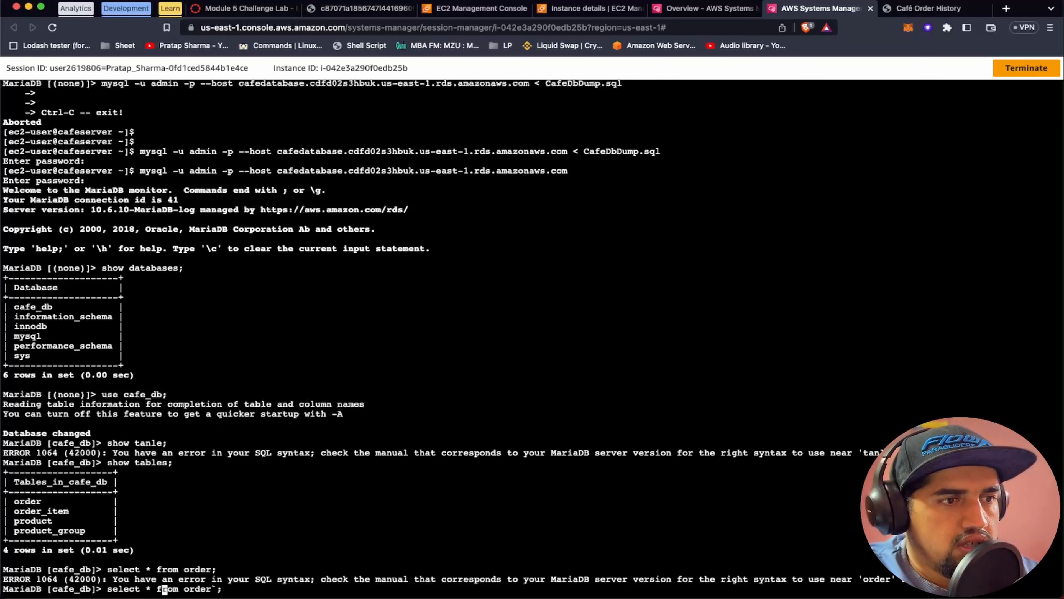
key(Right)
key(Right)
key(Right)
text(`)
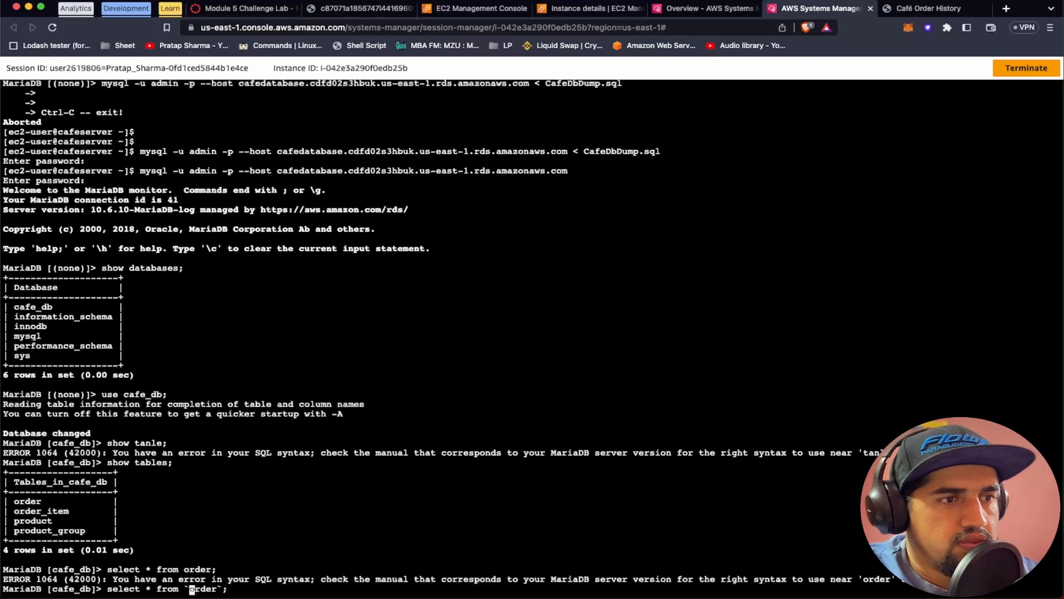
key(Return)
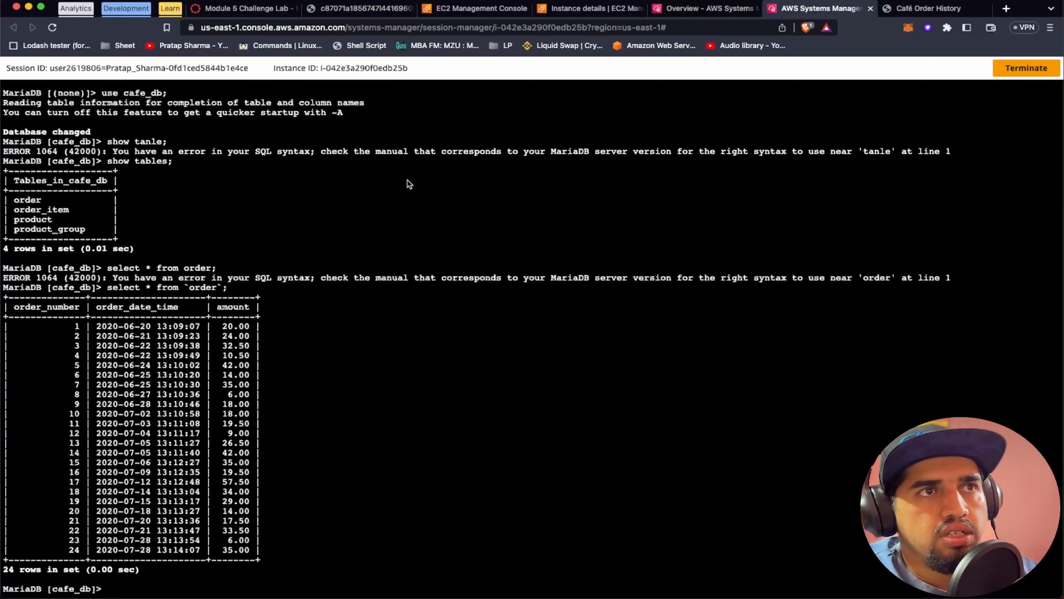
Check the lab's import verification instructions and leave the SQL client with exit;
click(240, 14)
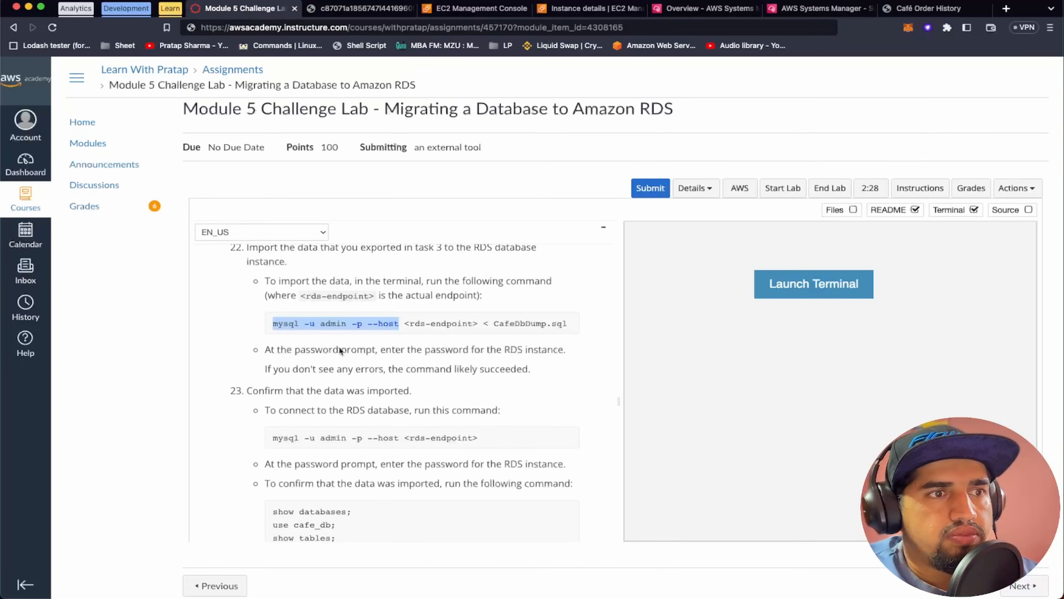
scroll(346, 378, down, 5)
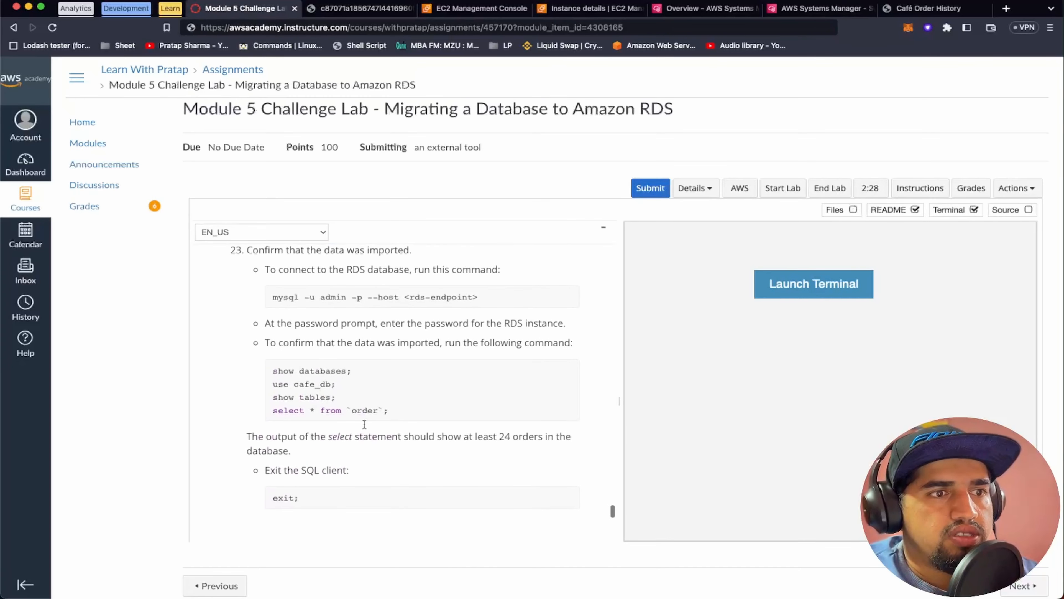
click(808, 8)
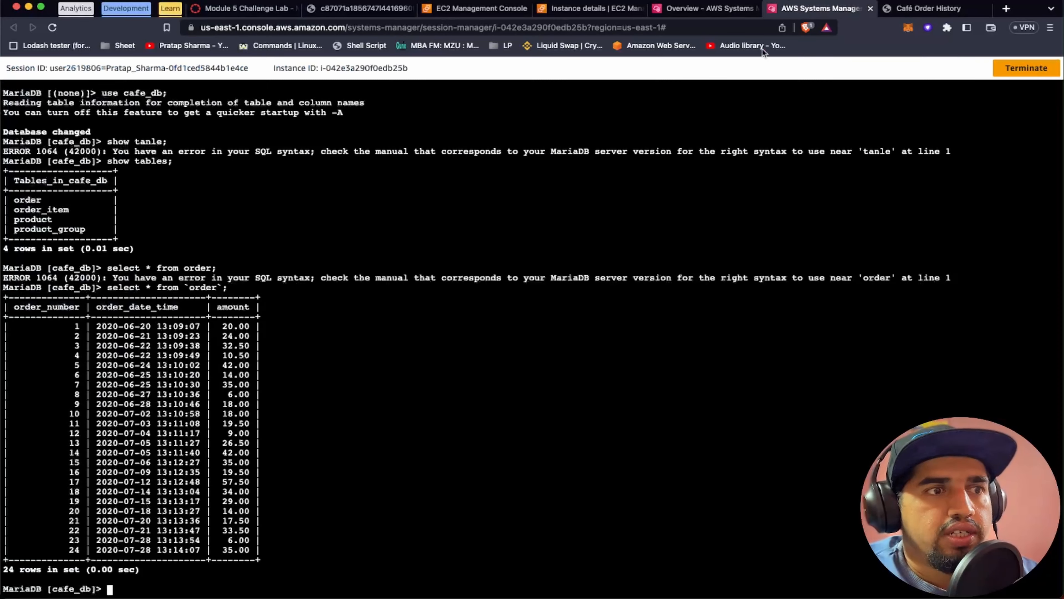
text(exi)
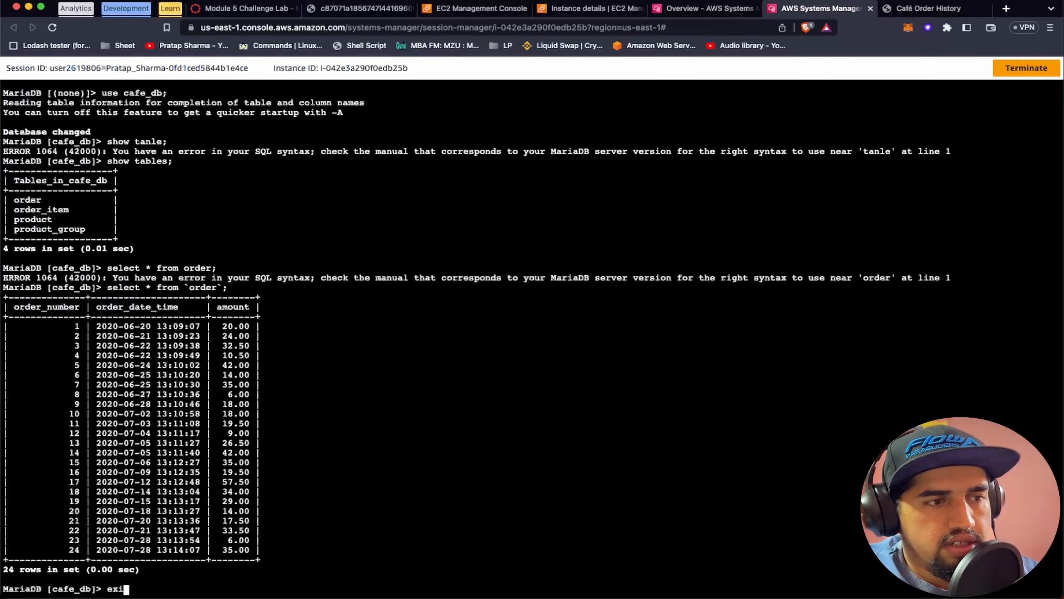
text(t;)
key(Return)
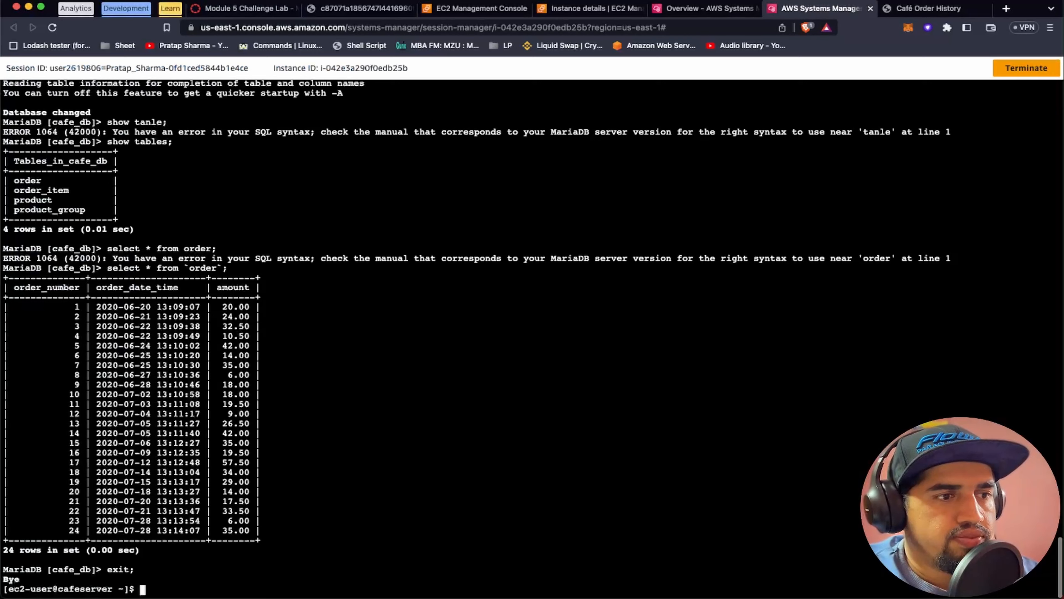
Read the lab's Task 6 instructions on connecting the café application and open the Parameter Store list in AWS Systems Manager
click(248, 8)
scroll(403, 357, down, 2)
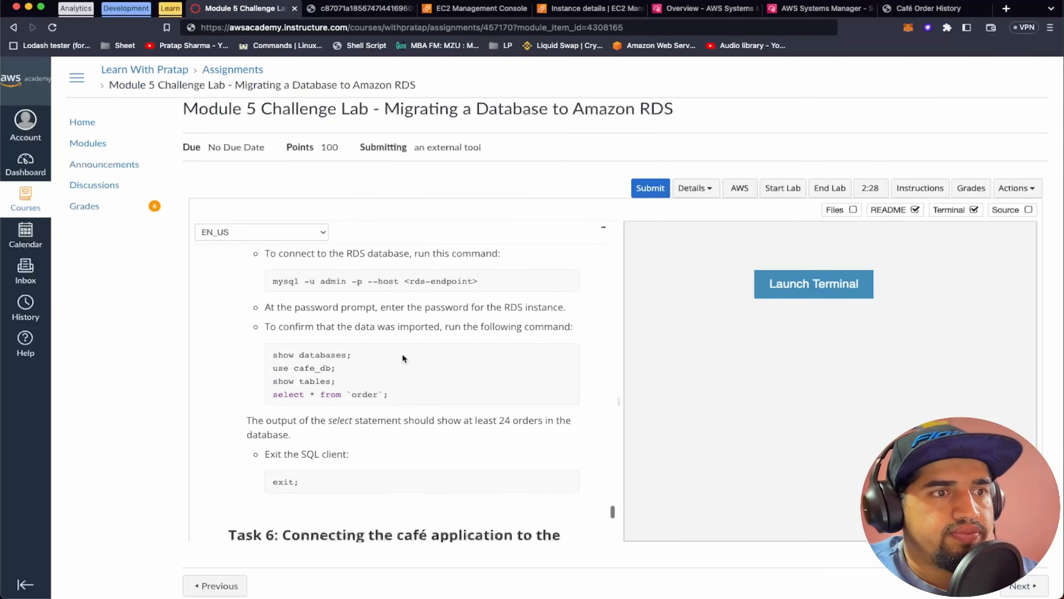
scroll(403, 357, down, 6)
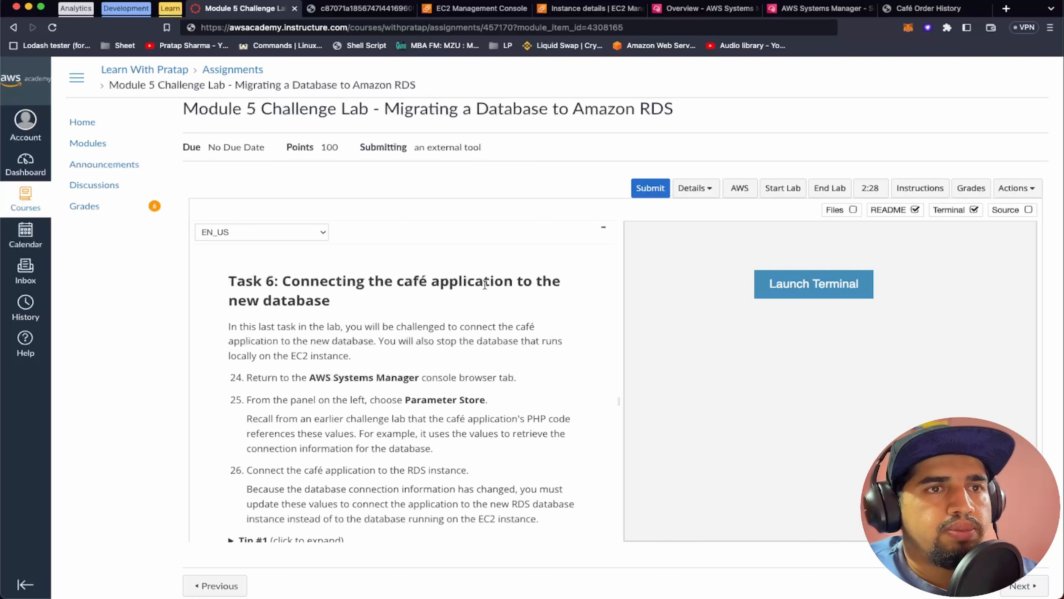
scroll(459, 301, down, 1)
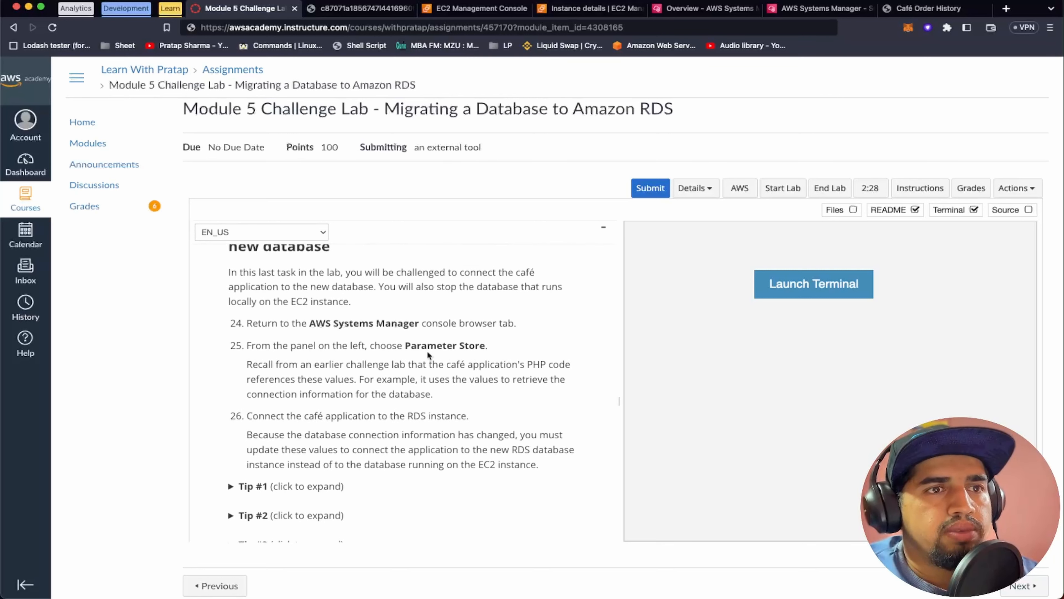
scroll(343, 345, down, 1)
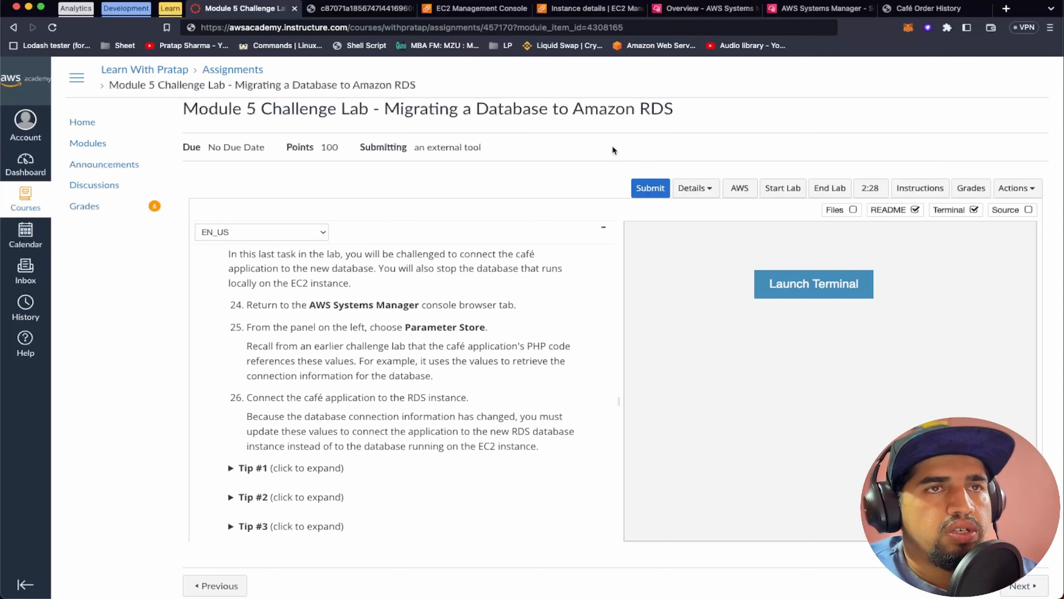
click(699, 9)
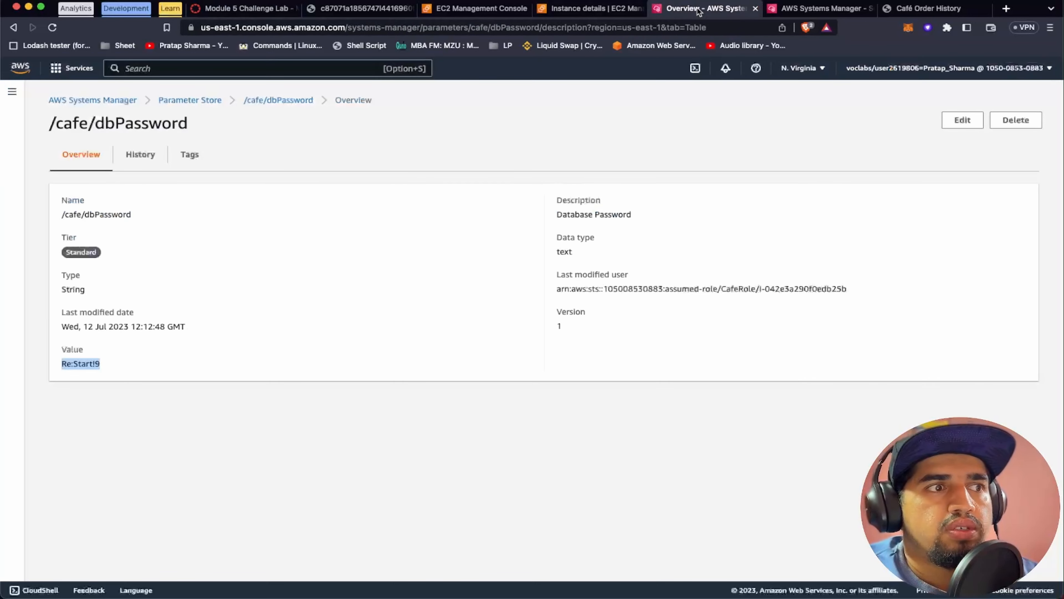
click(201, 101)
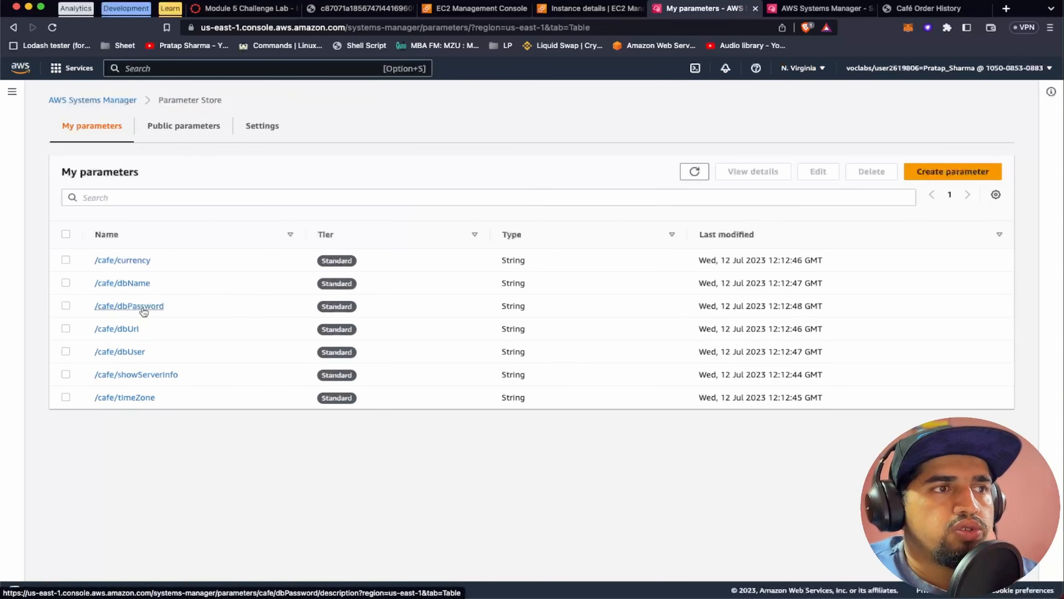
Replace the value of the /cafe/dbPassword parameter with the RDS database password from the clipboard history and save it
click(142, 310)
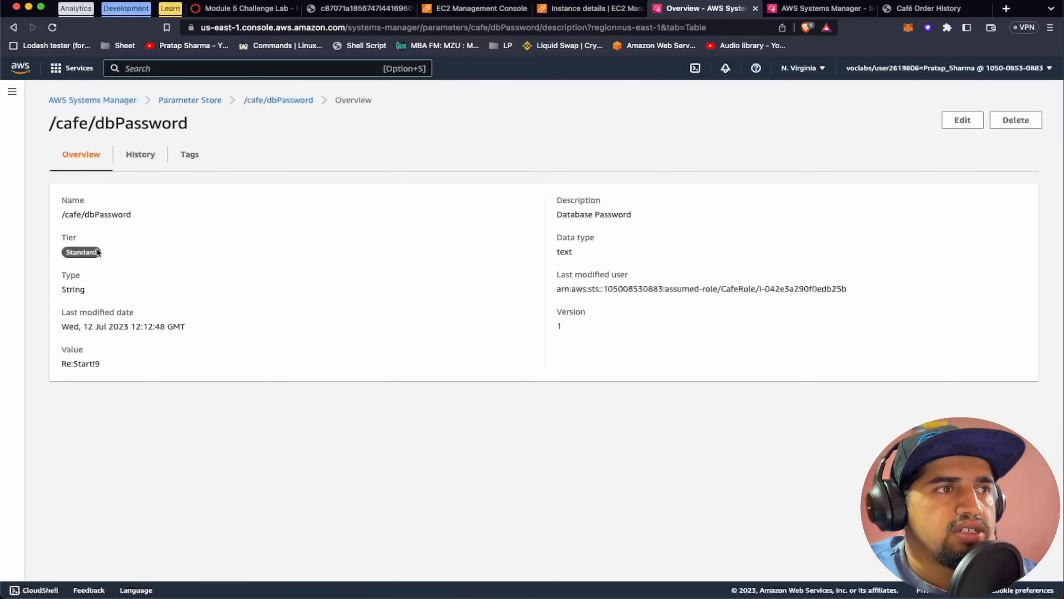
click(973, 120)
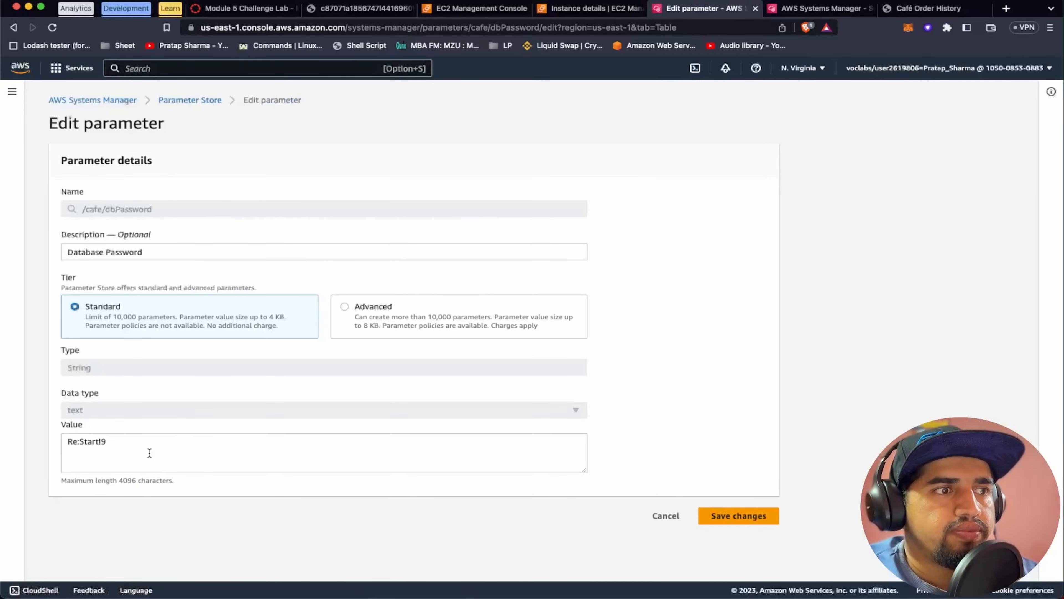
click(149, 452)
key(super+a)
key(super+shift+v)
mouse_move(189, 466)
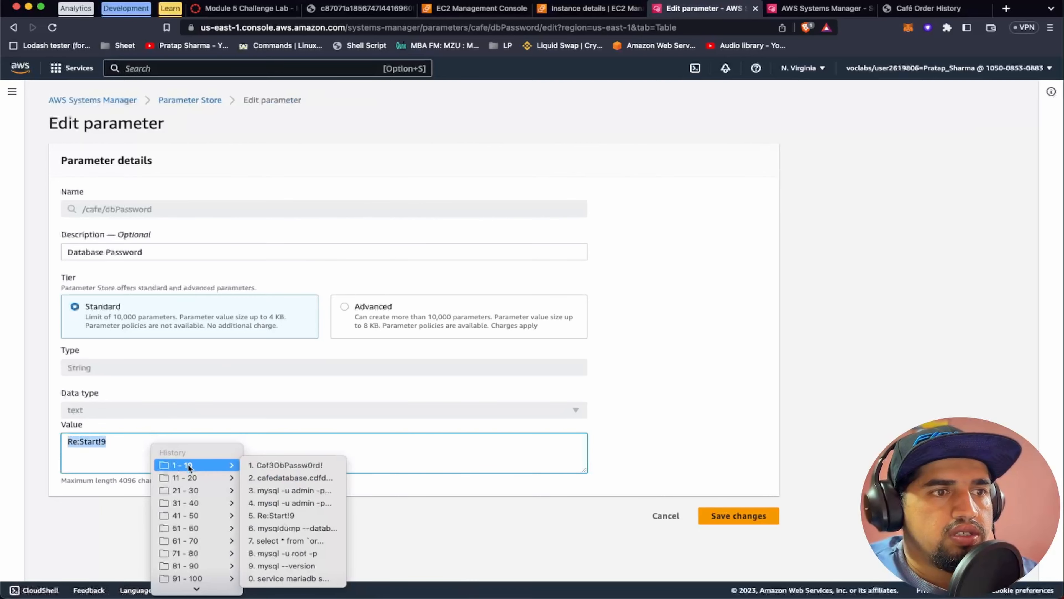
click(292, 465)
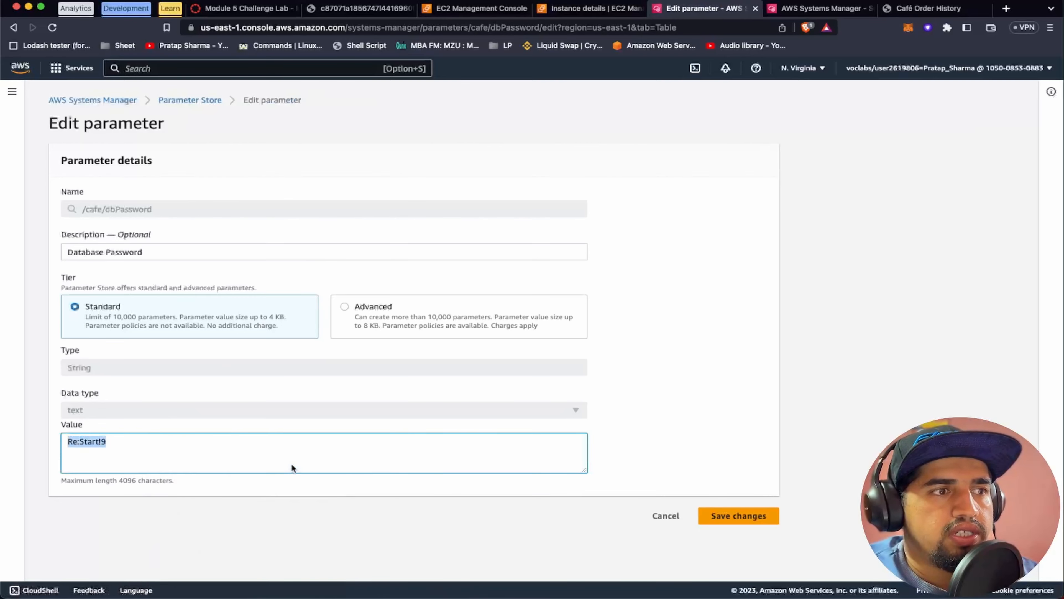
click(719, 520)
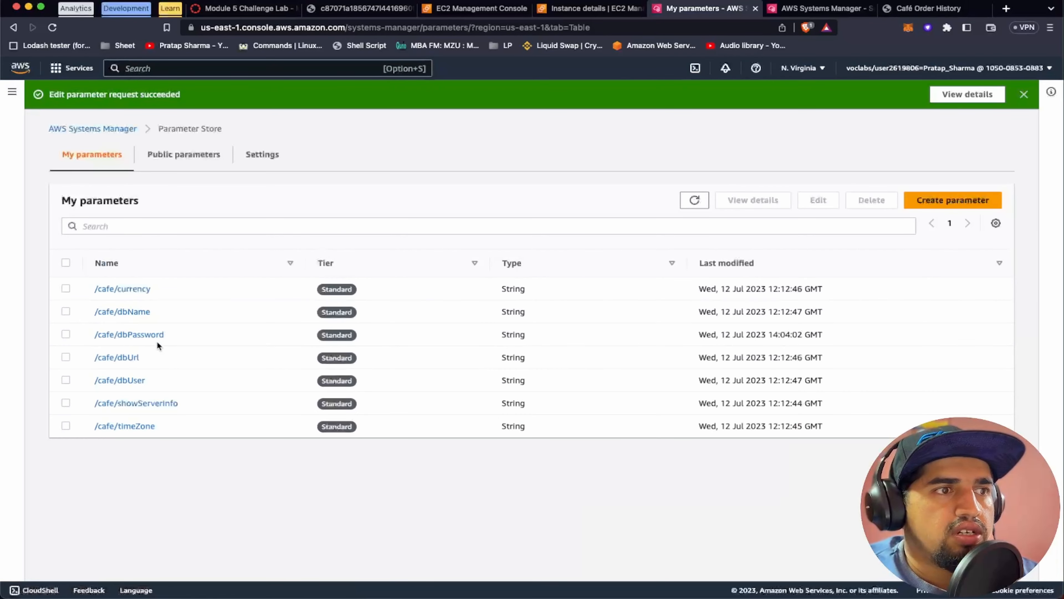
Set the /cafe/dbUrl parameter to the RDS endpoint cafedatabase.cdfd02s3hbuk.us-east-1.rds.amazonaws.com and save it
click(132, 358)
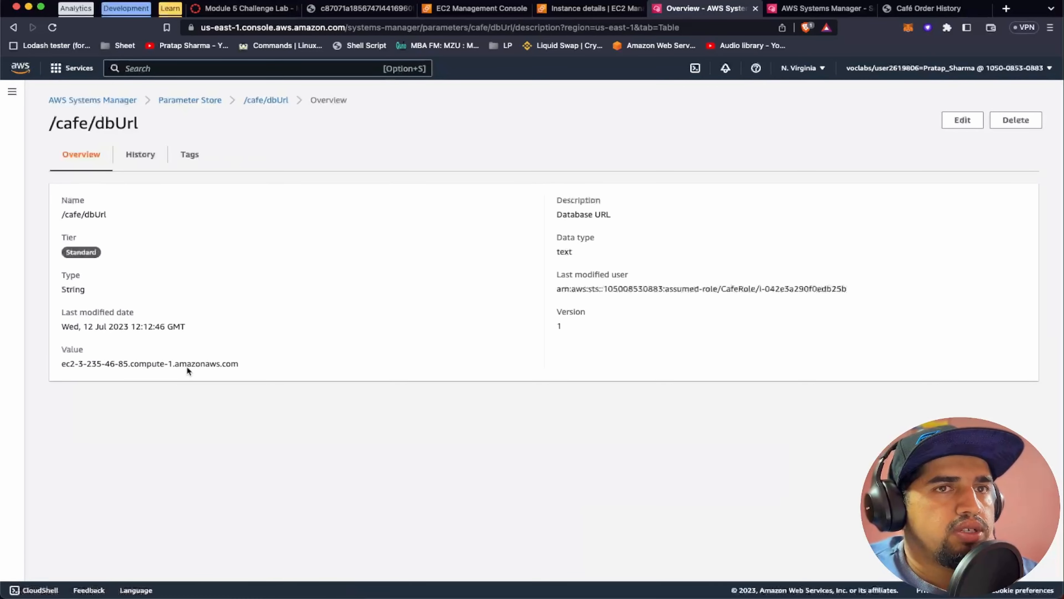
click(961, 120)
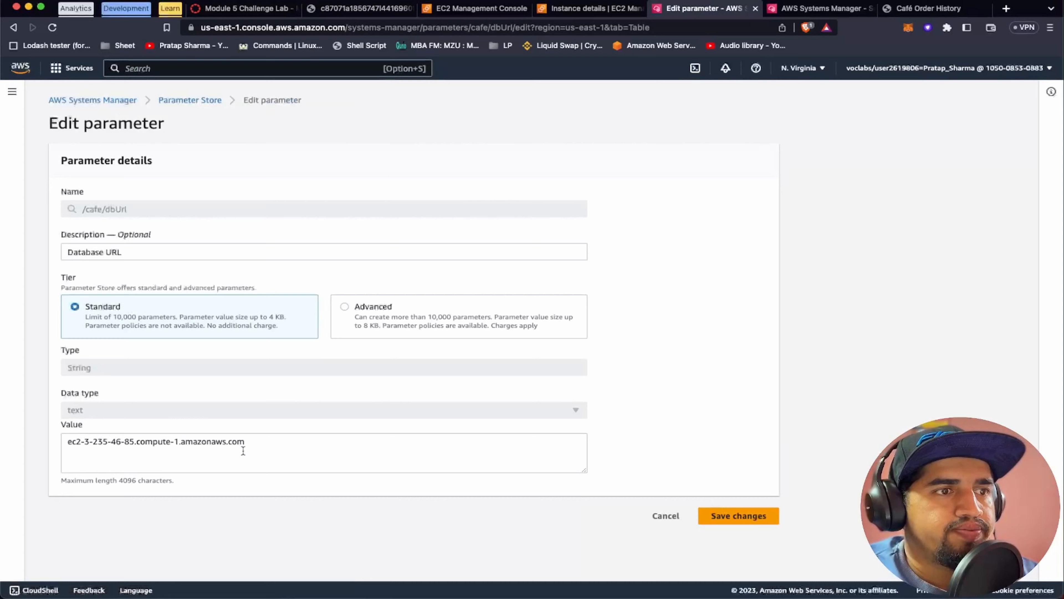
click(254, 441)
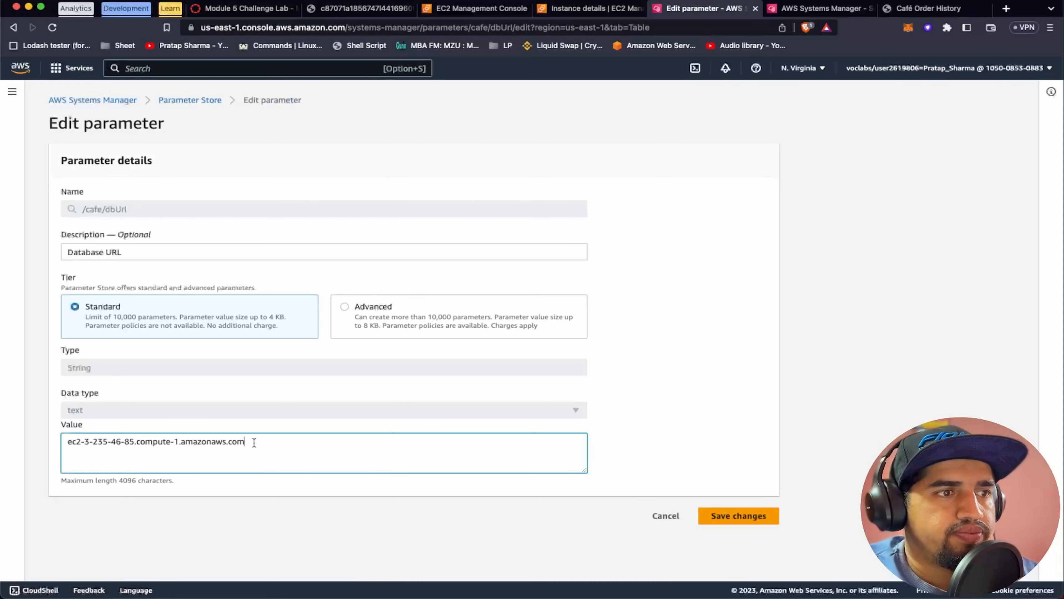
key(super+a)
key(super+shift+v)
mouse_move(312, 460)
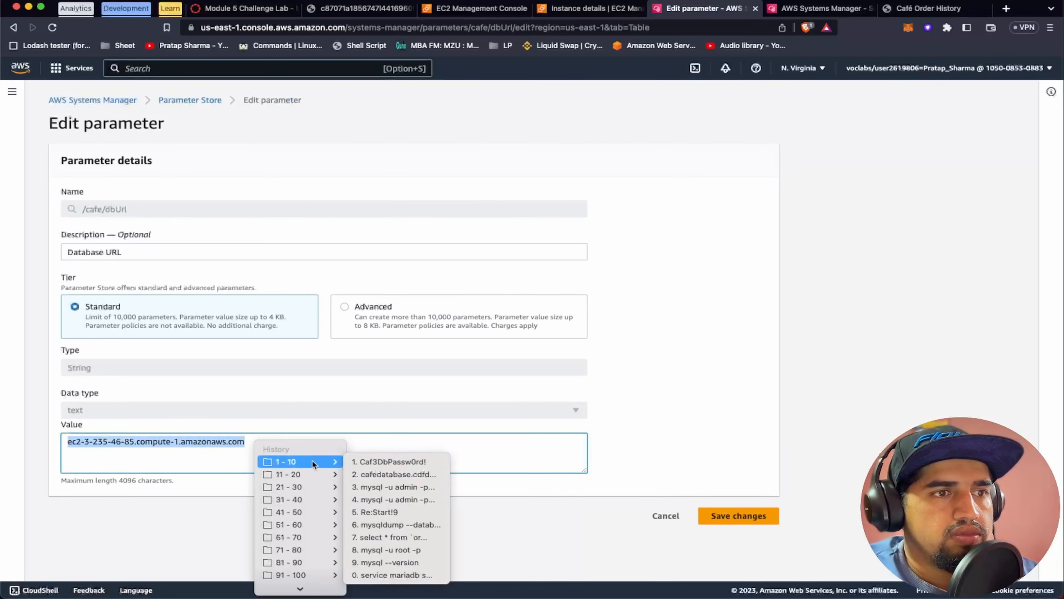
click(367, 475)
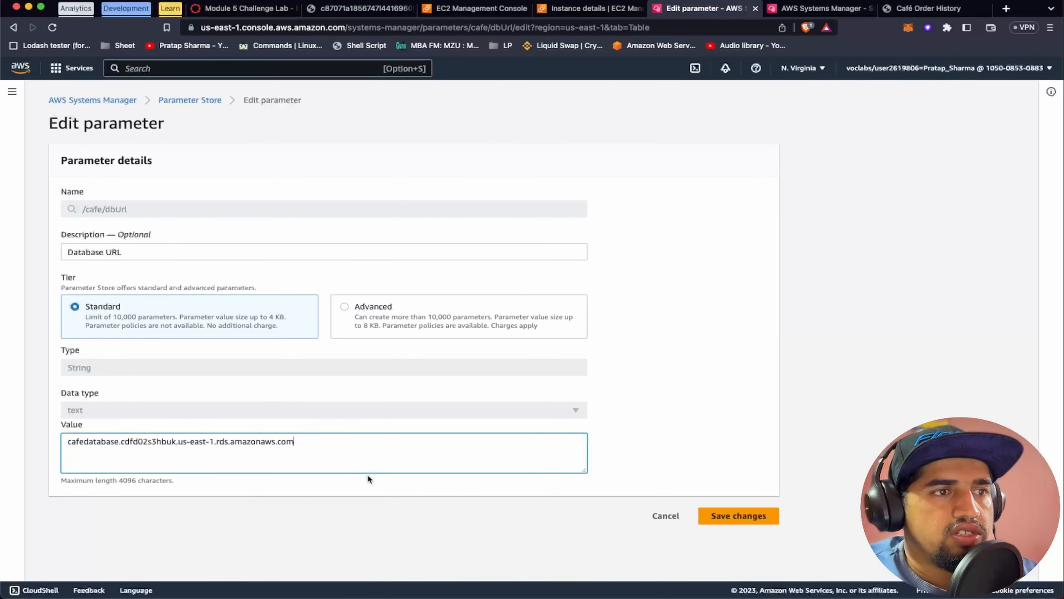
click(724, 516)
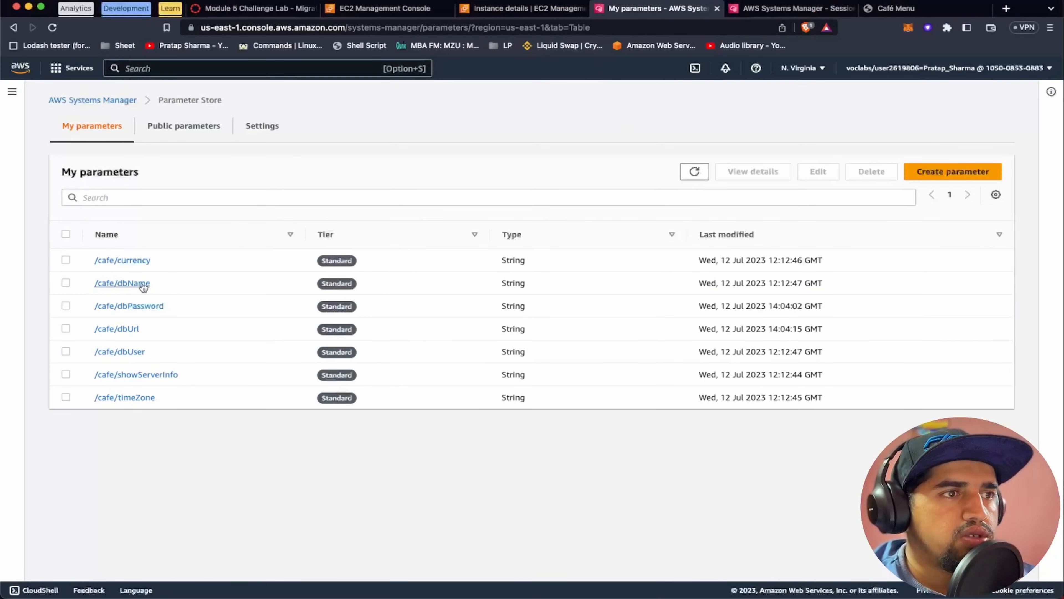
Set the value of the /cafe/dbUser parameter to admin and save the change
click(138, 353)
double_click(74, 363)
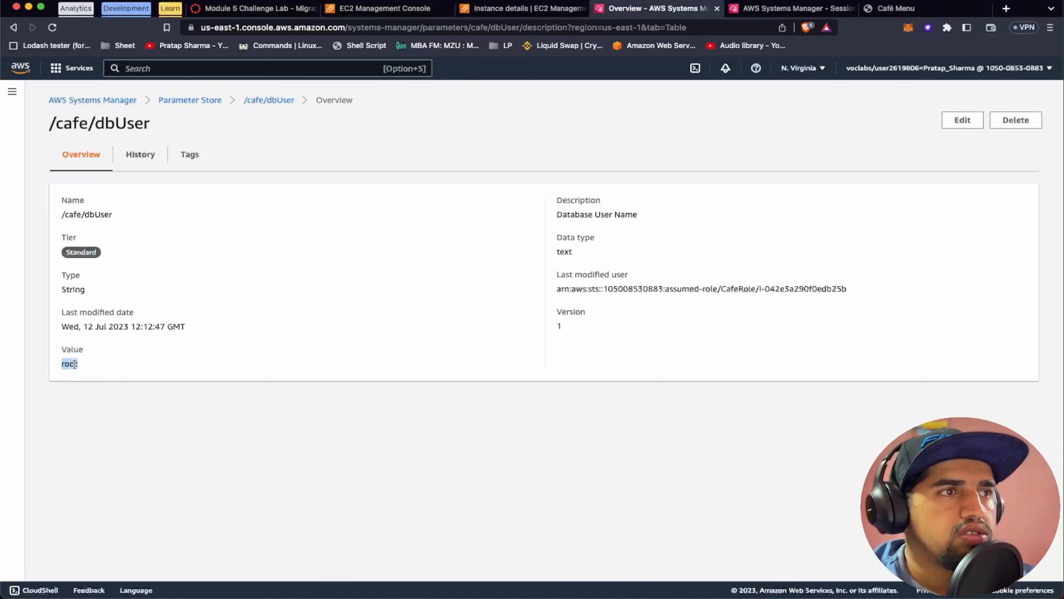
click(962, 120)
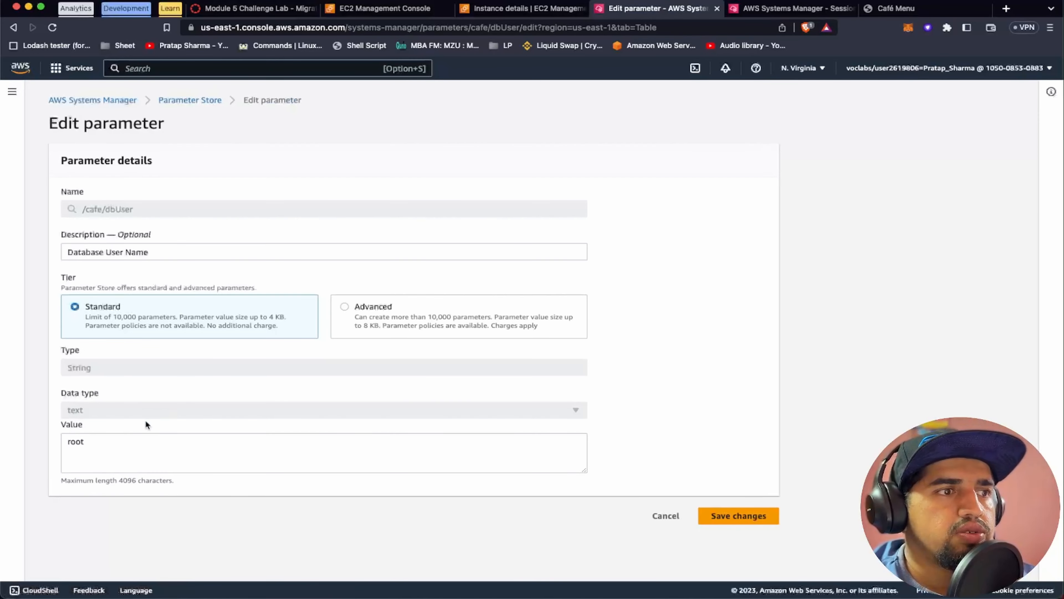
click(105, 438)
double_click(104, 438)
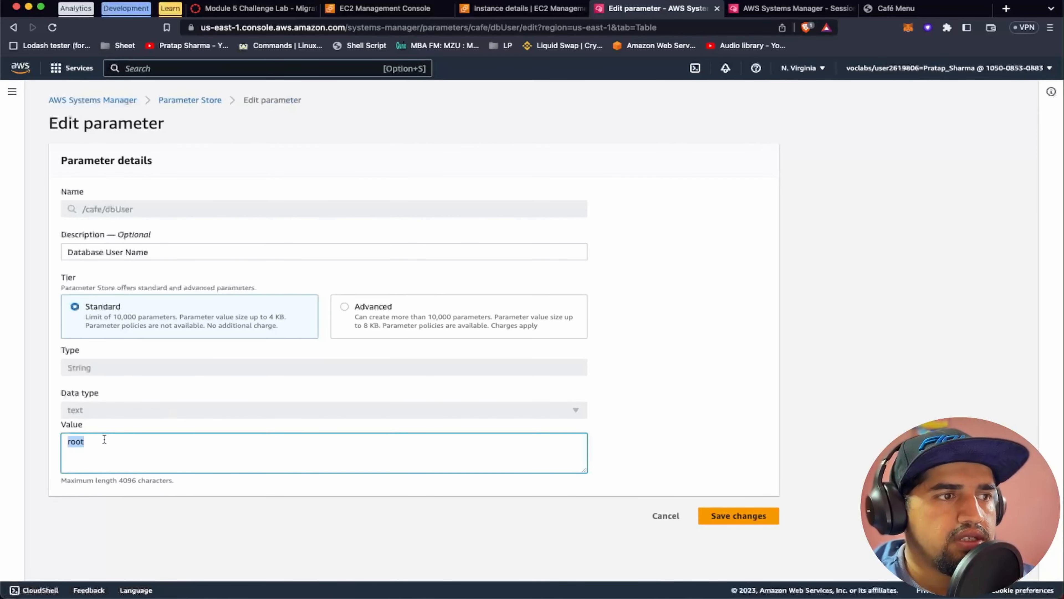
text(admin)
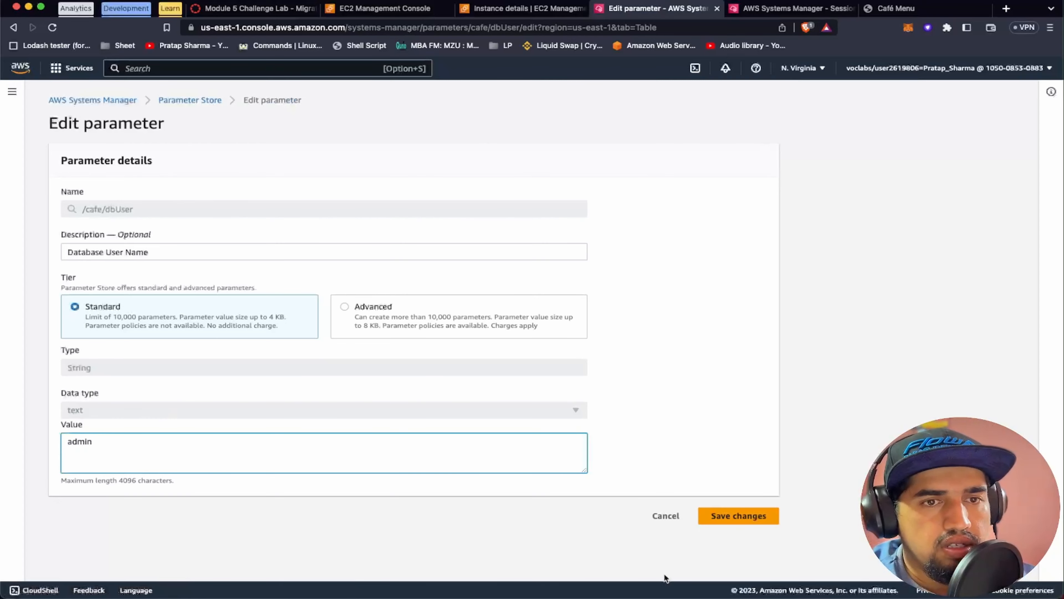
click(721, 517)
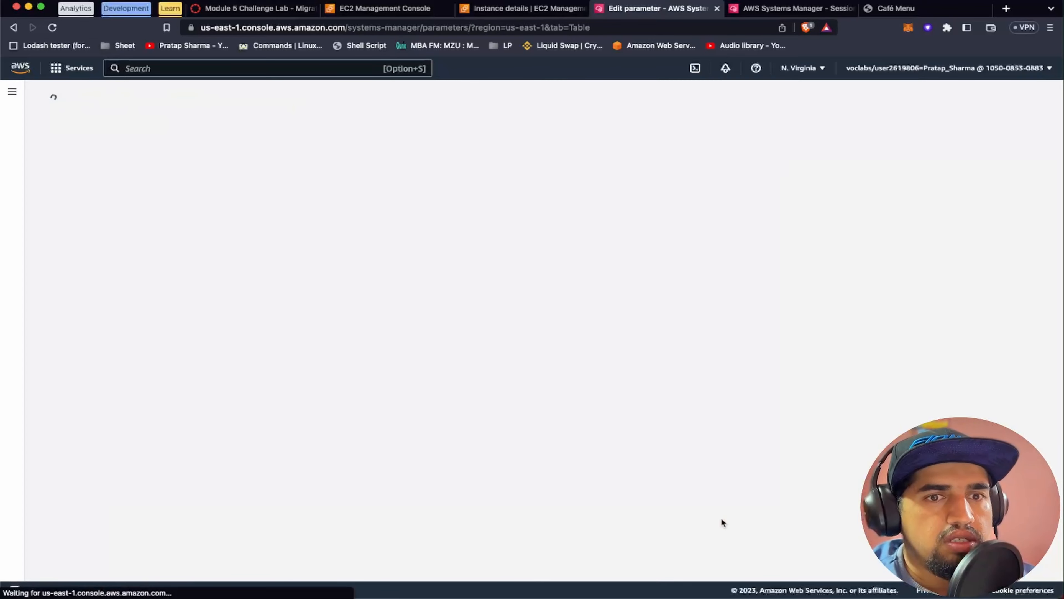
Submit a test order for 3 croissants from the reloaded café menu page and open the order history
click(890, 8)
click(52, 27)
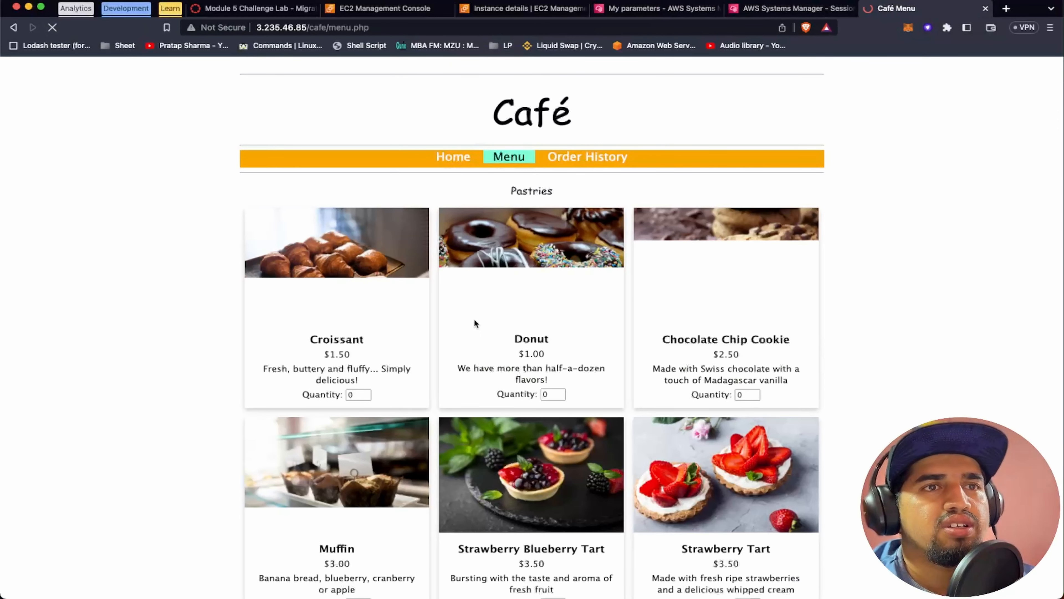
click(364, 393)
click(365, 393)
click(365, 393)
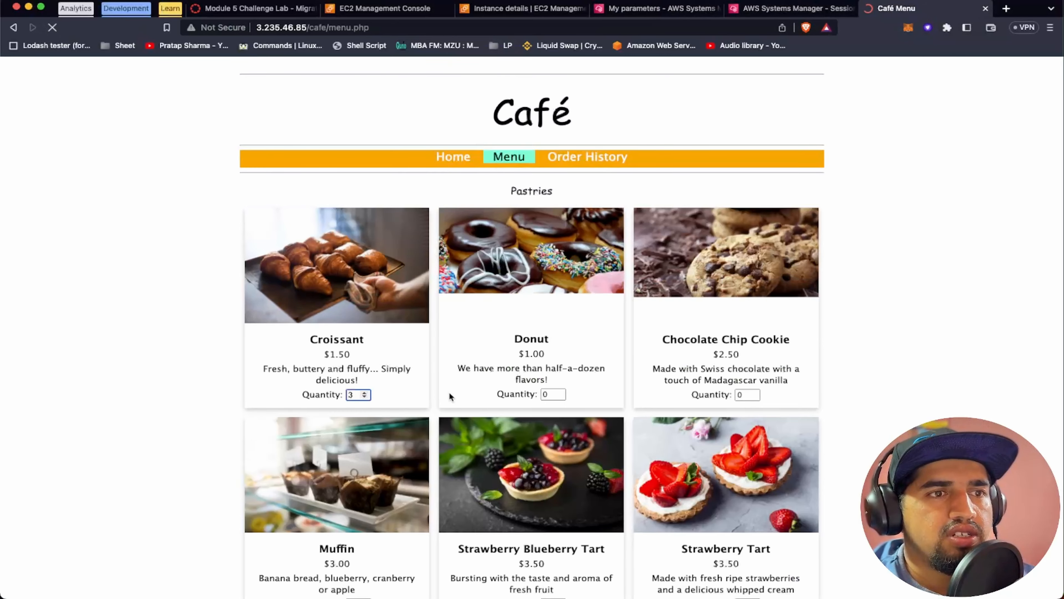
scroll(450, 391, down, 10)
click(519, 530)
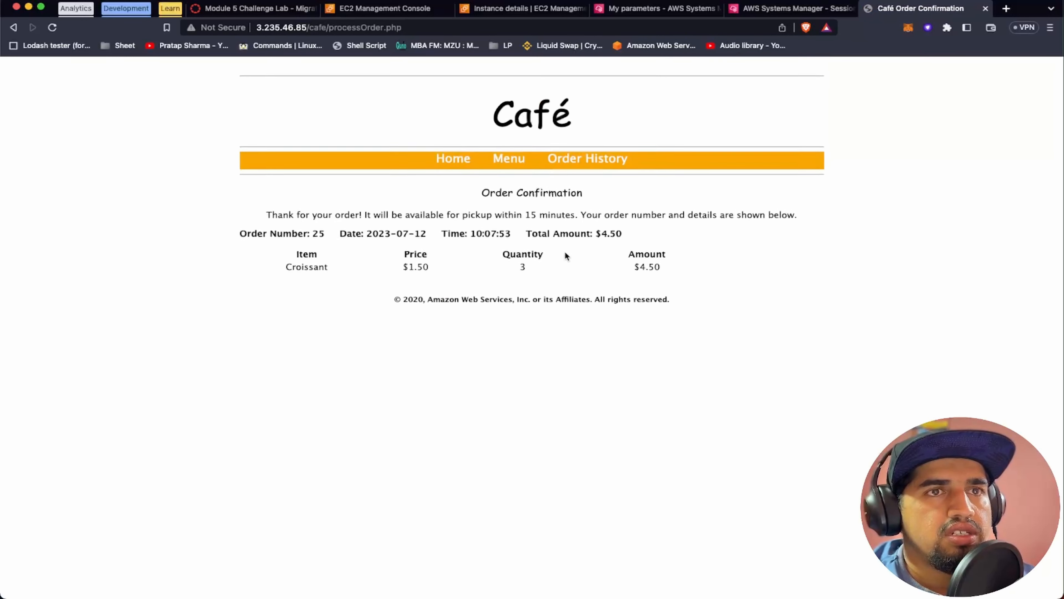
click(591, 161)
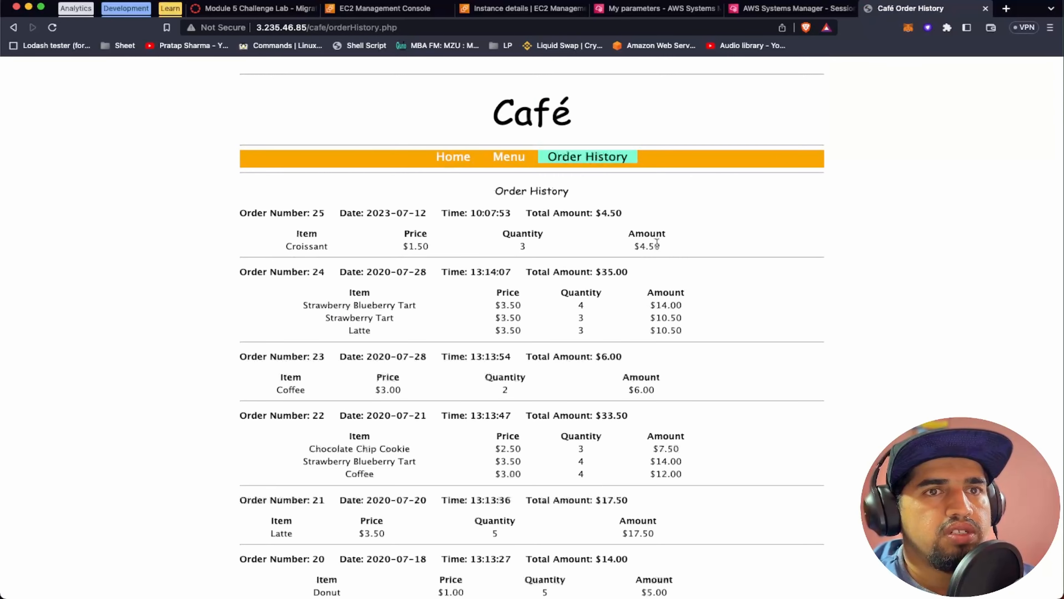
drag(661, 245, 588, 243)
click(588, 243)
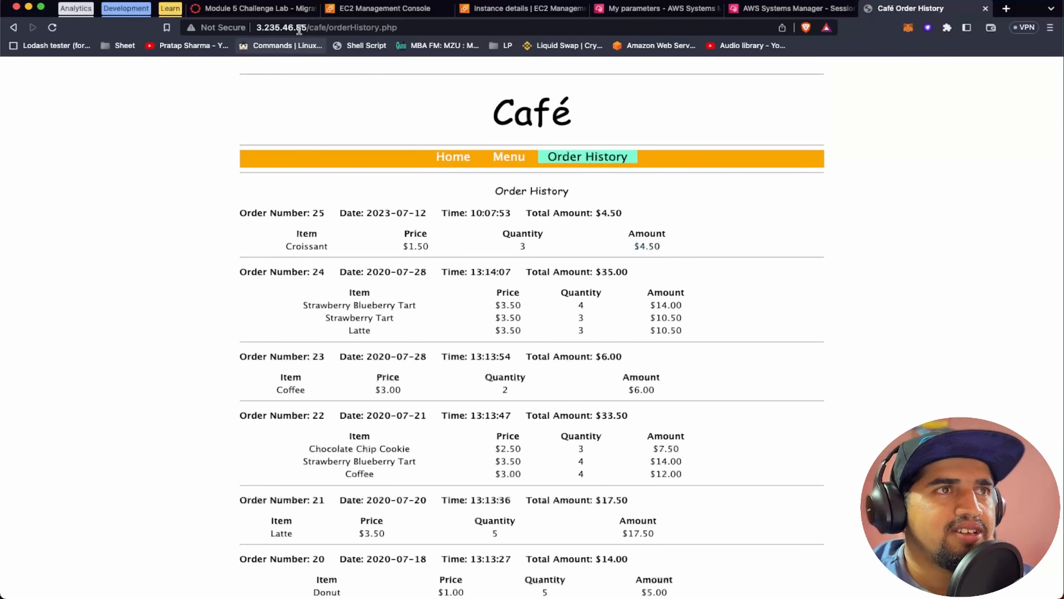
Return to the Module 5 Challenge Lab instructions, go through the remaining tasks, and submit the lab work for grading
click(255, 8)
scroll(396, 359, down, 5)
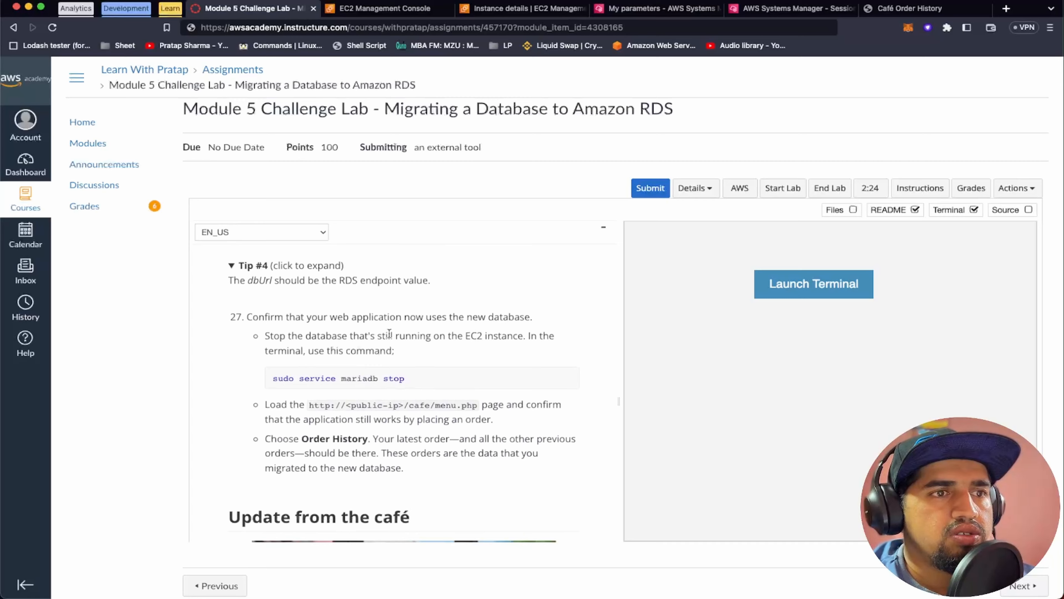
scroll(393, 360, down, 1)
scroll(386, 370, down, 6)
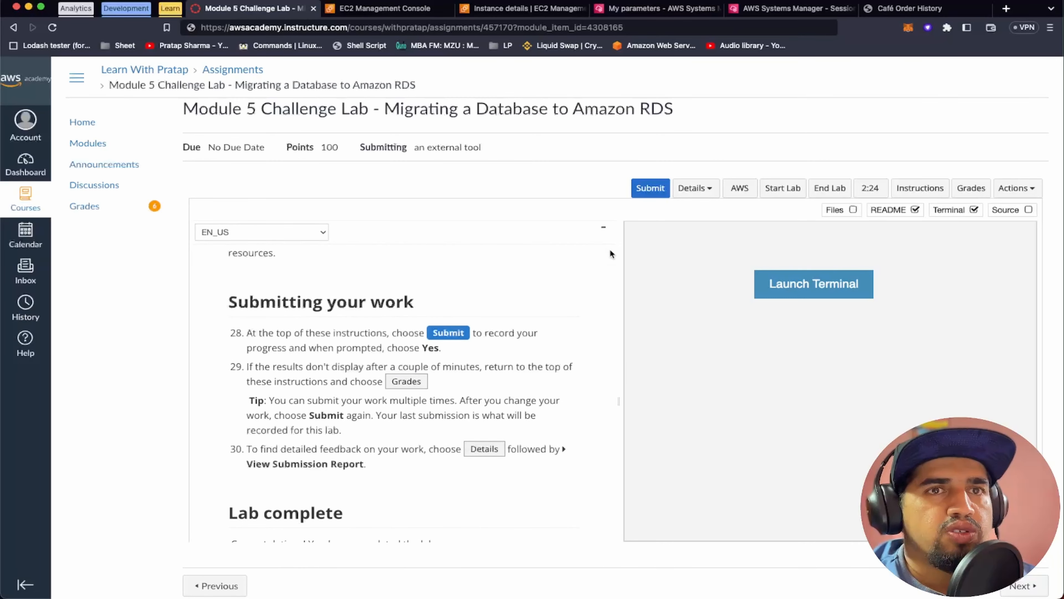
click(651, 189)
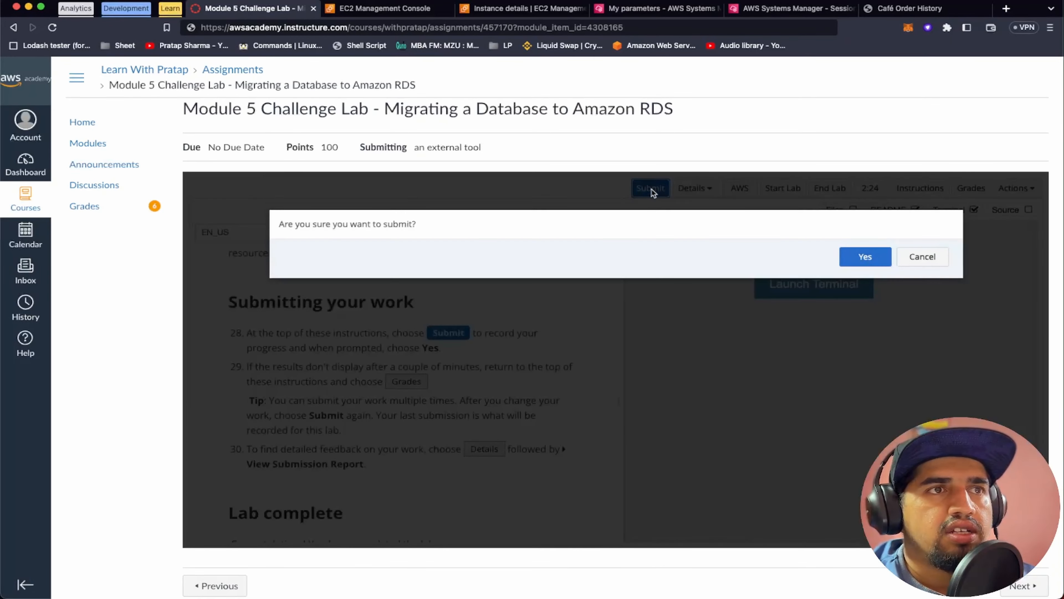
click(873, 261)
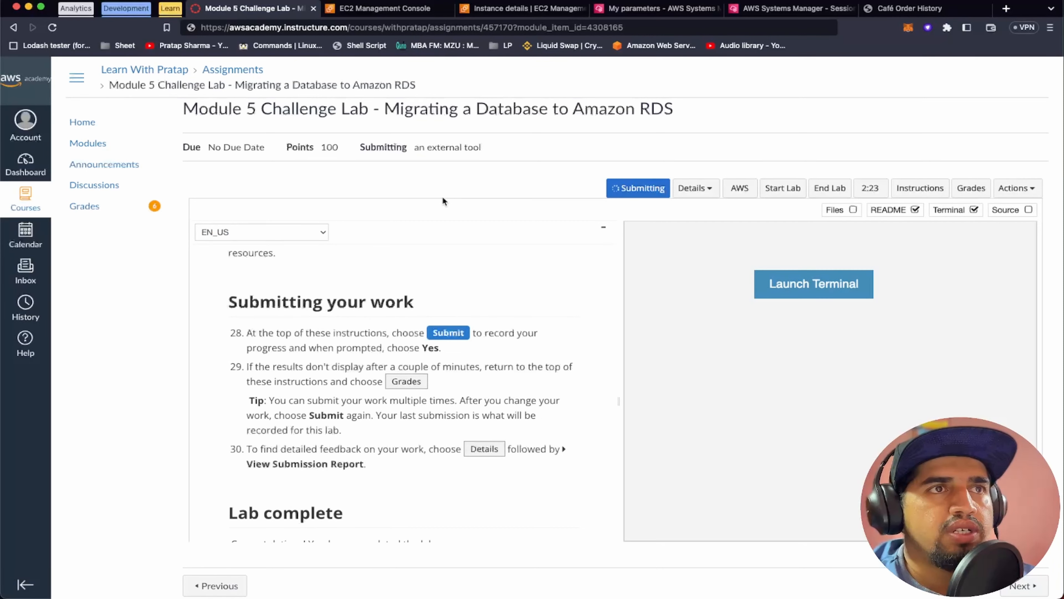
click(383, 9)
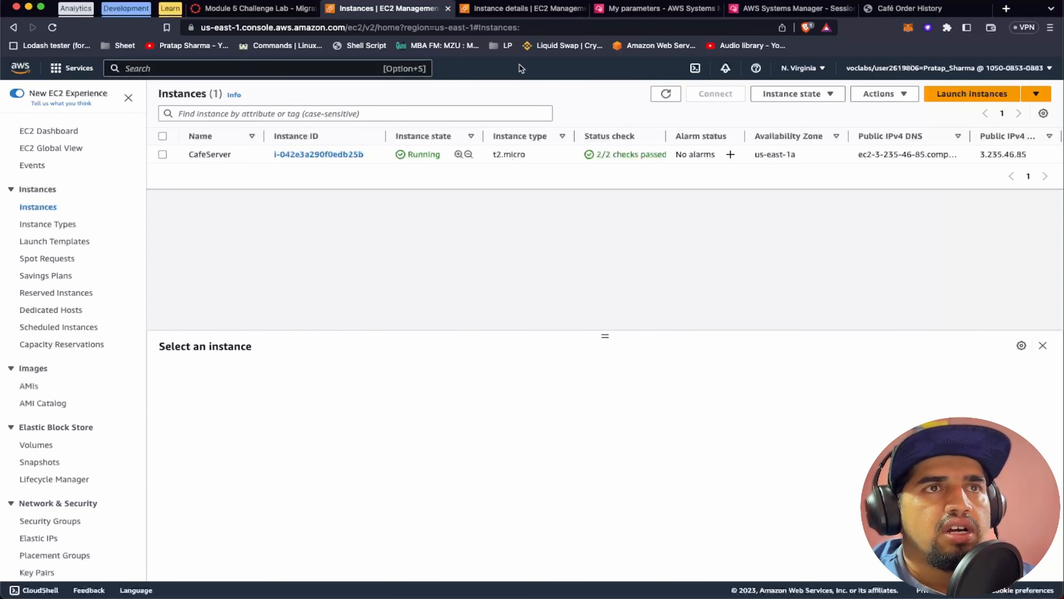
click(638, 12)
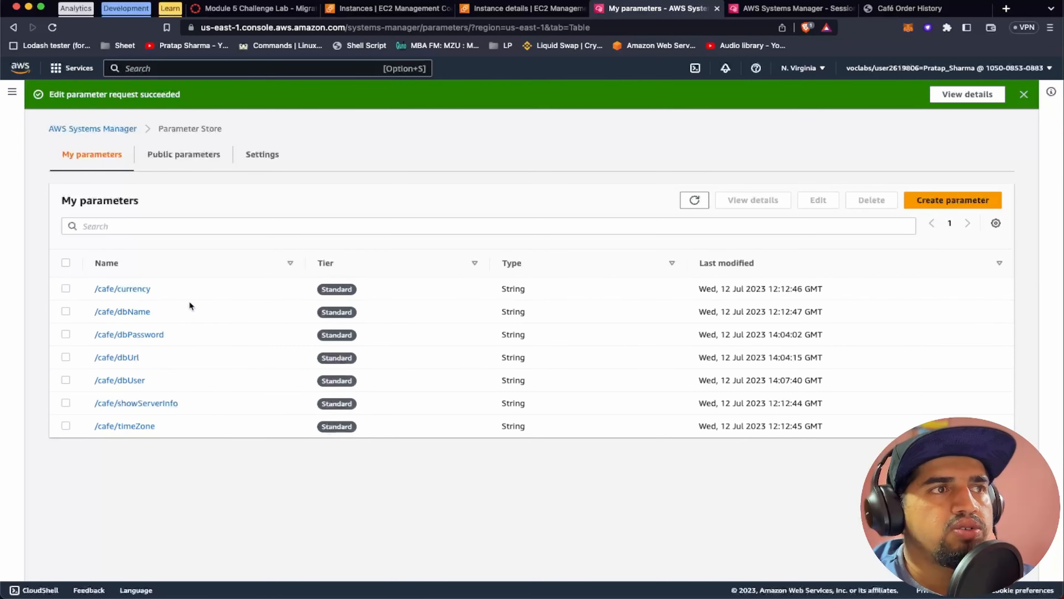
click(512, 12)
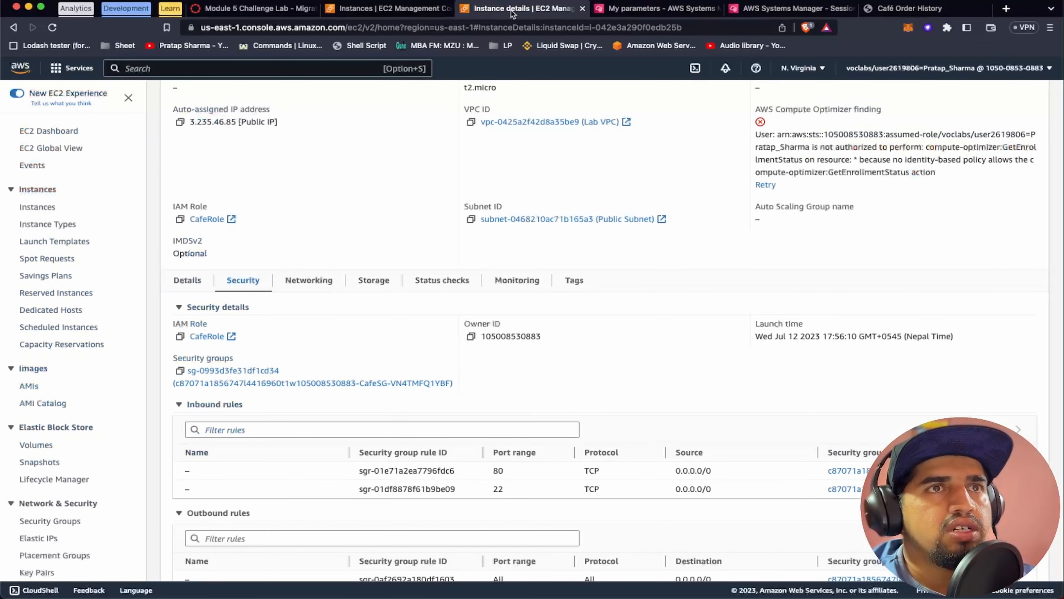
click(381, 9)
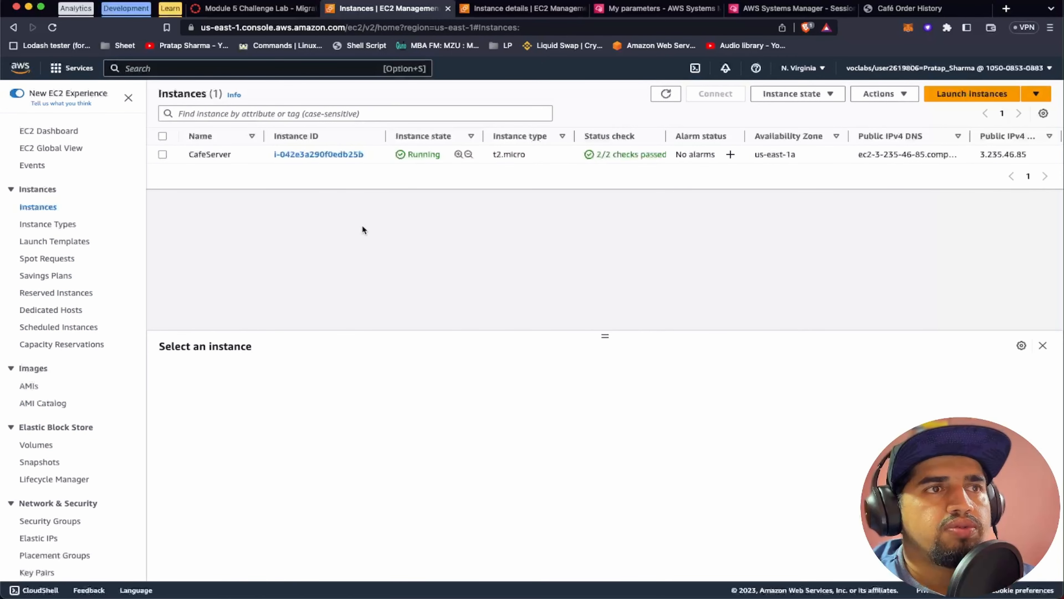